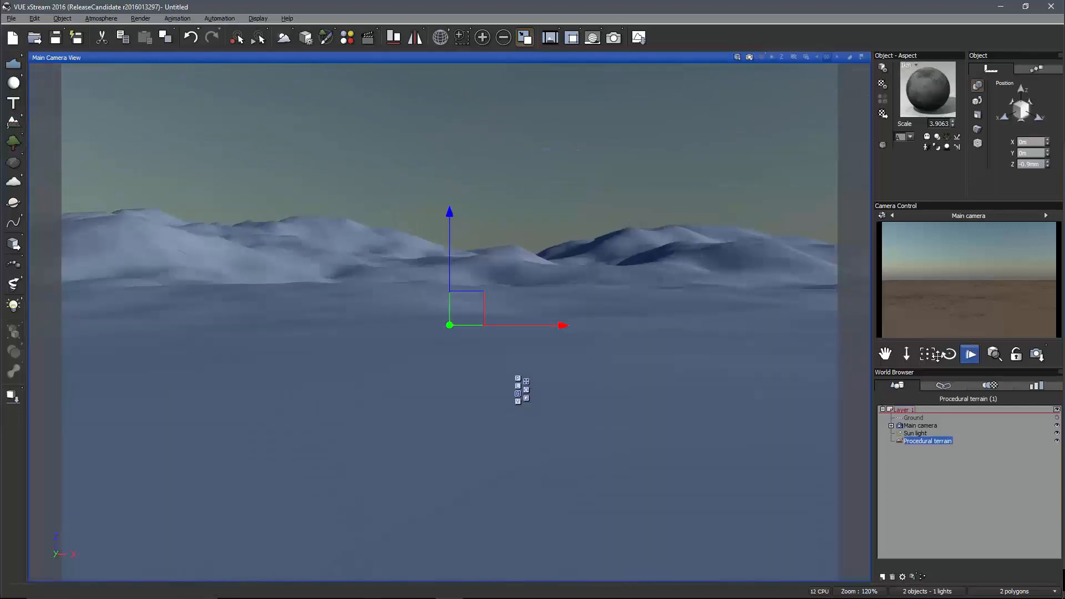
# - Open the procedural terrain in the Terrain Editor and remove the Default rock material from its paint materials
pyautogui.moveTo(949, 354); pyautogui.dragTo(979, 337)
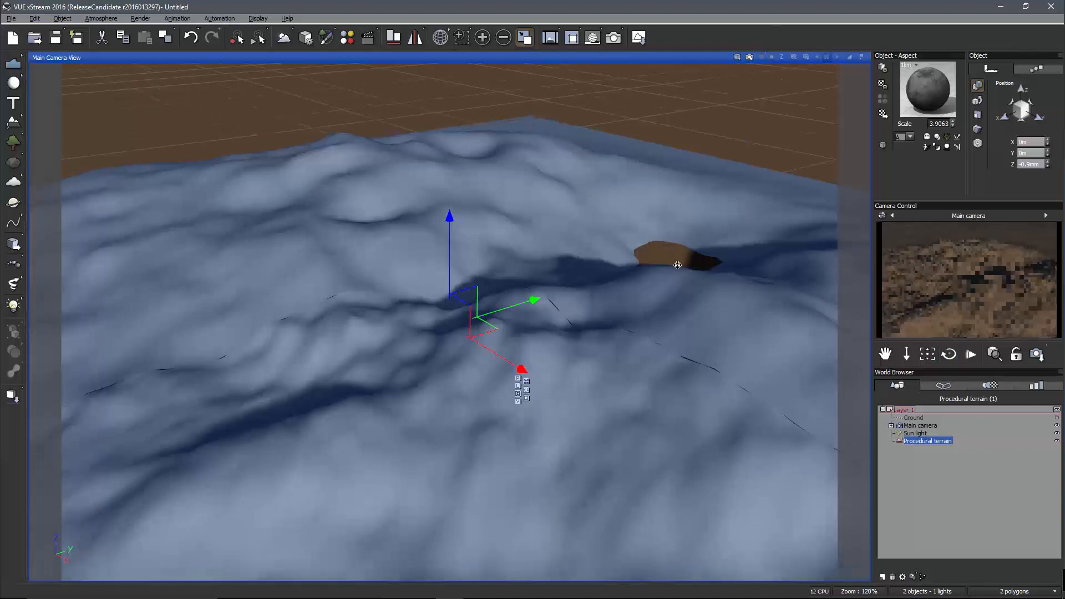
pyautogui.doubleClick(628, 235)
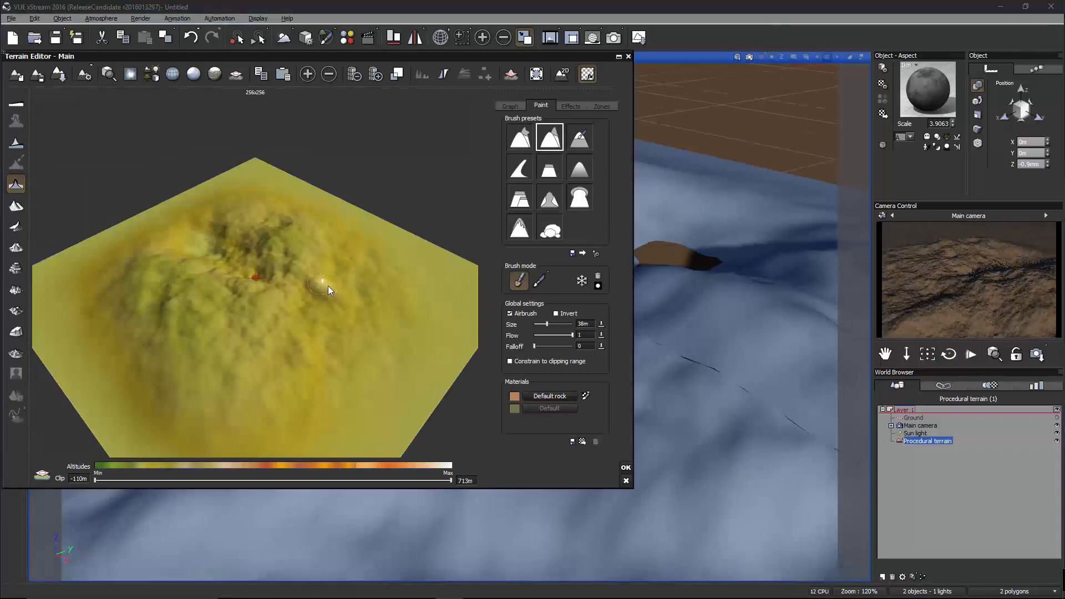
pyautogui.moveTo(327, 285); pyautogui.dragTo(353, 304, button='right')
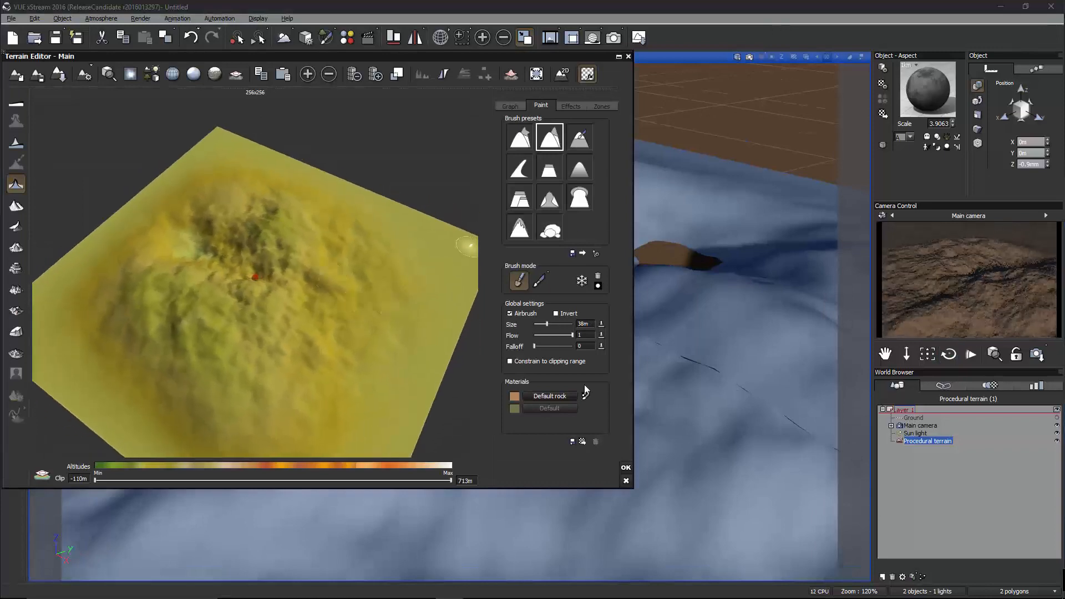
pyautogui.click(550, 400)
pyautogui.click(596, 440)
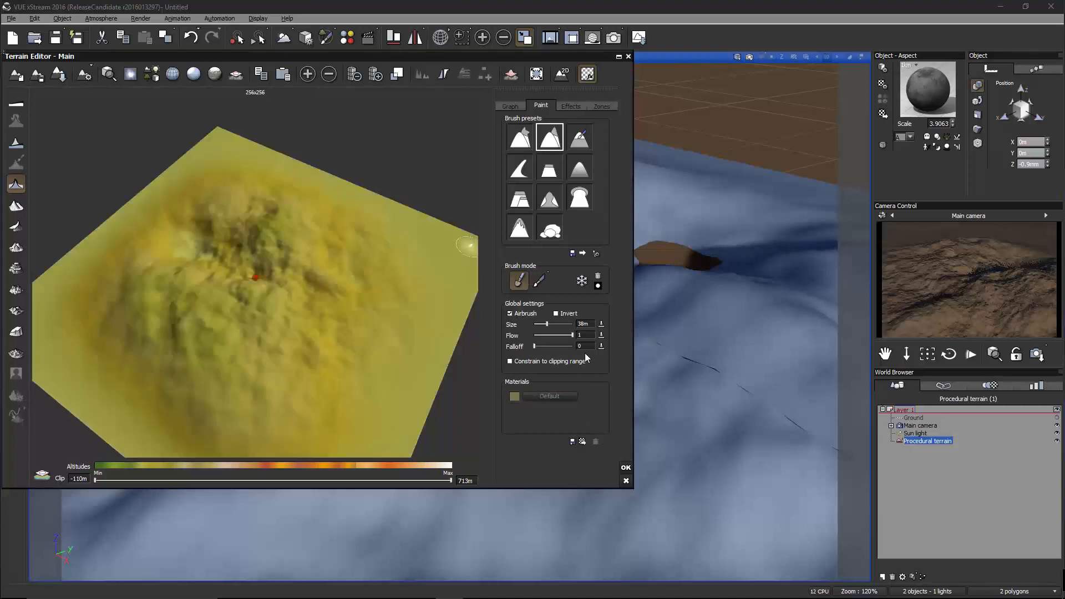
# - Generate a mountainous terrain shape and change the Simple Fractal node in its altitude function graph to Terrain Fractal (V2)
pyautogui.click(516, 107)
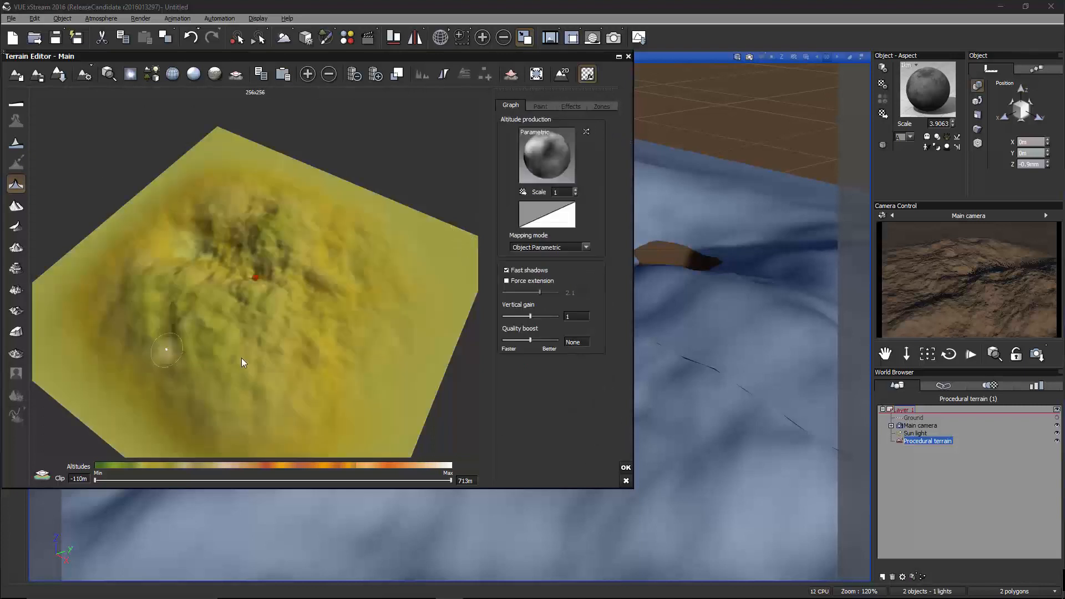
pyautogui.click(16, 185)
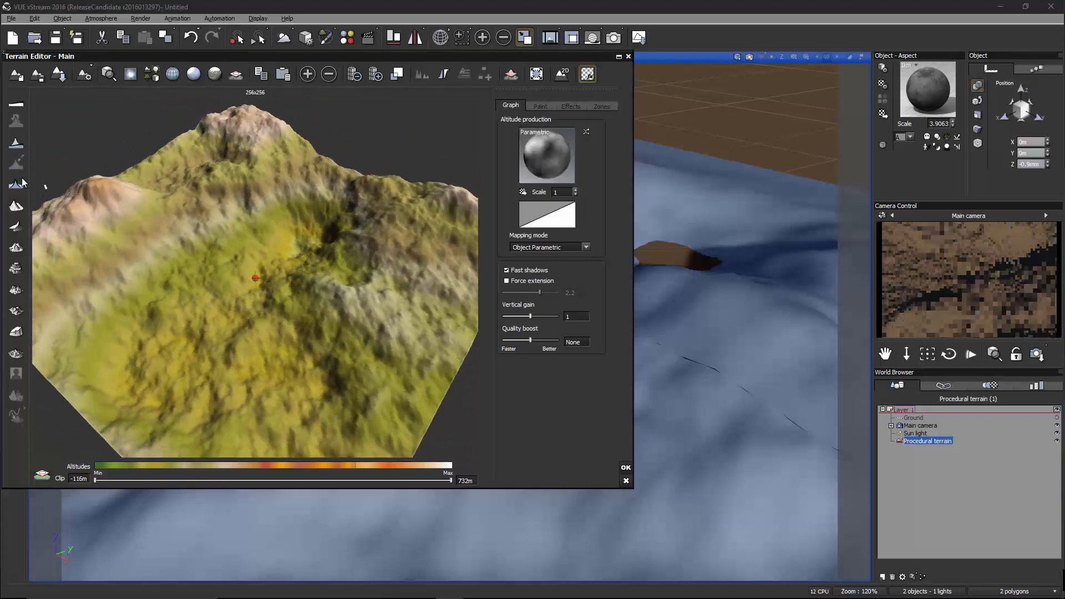
pyautogui.click(579, 169)
pyautogui.click(792, 203)
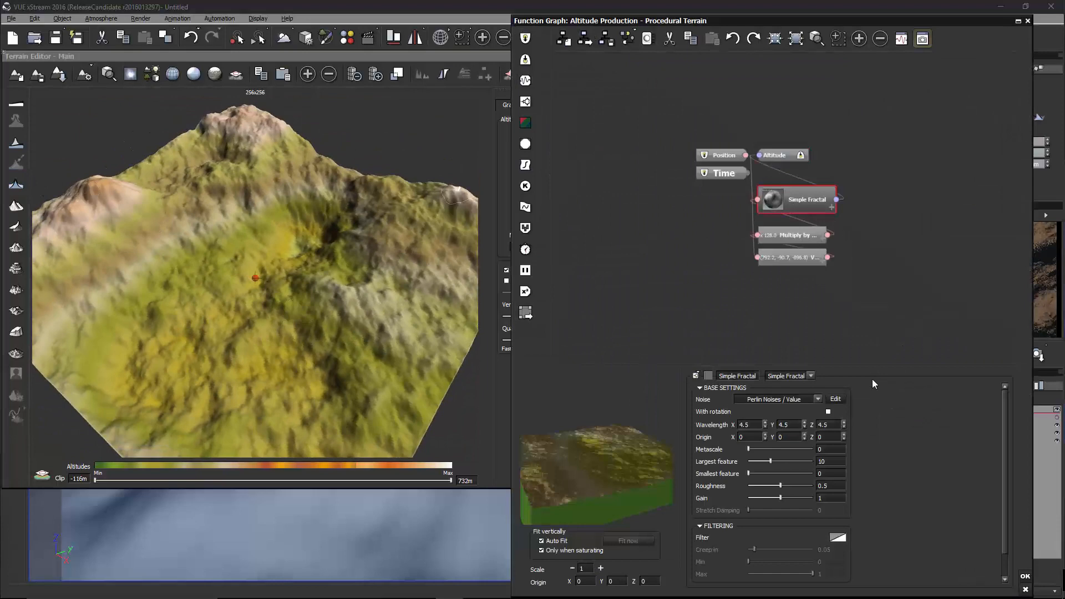
pyautogui.click(804, 375)
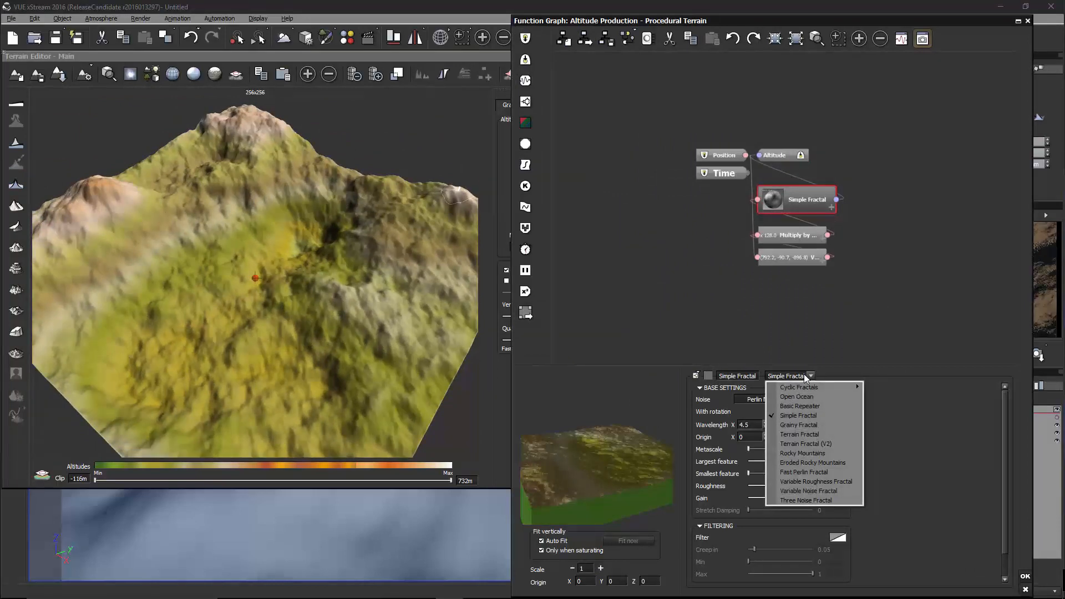
pyautogui.click(809, 444)
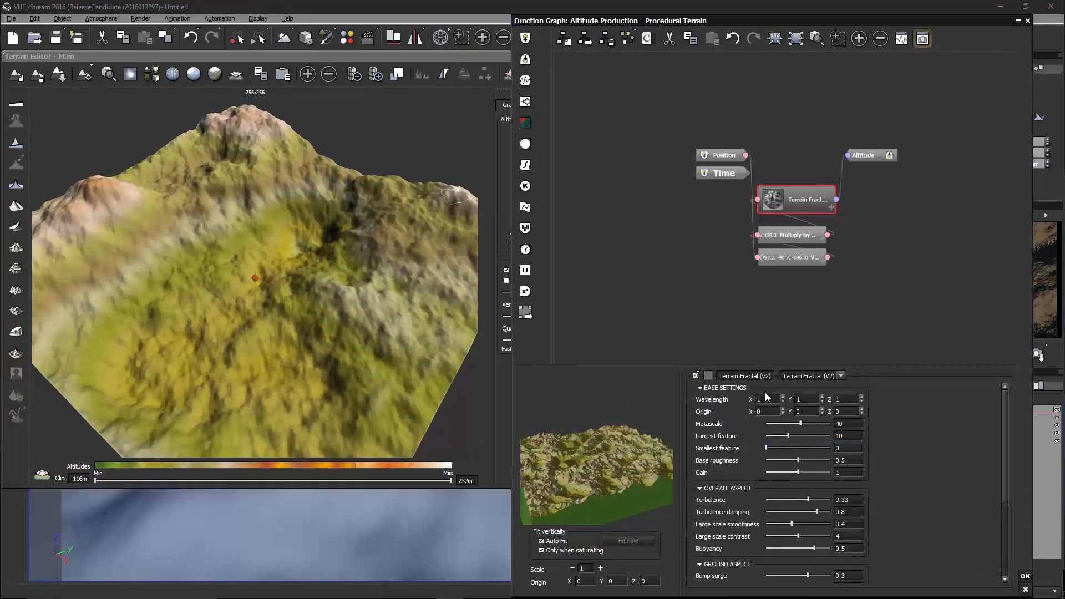
# - Set the altitude graph's Multiply by a constant node to 32 and check the resulting terrain shape
pyautogui.click(801, 237)
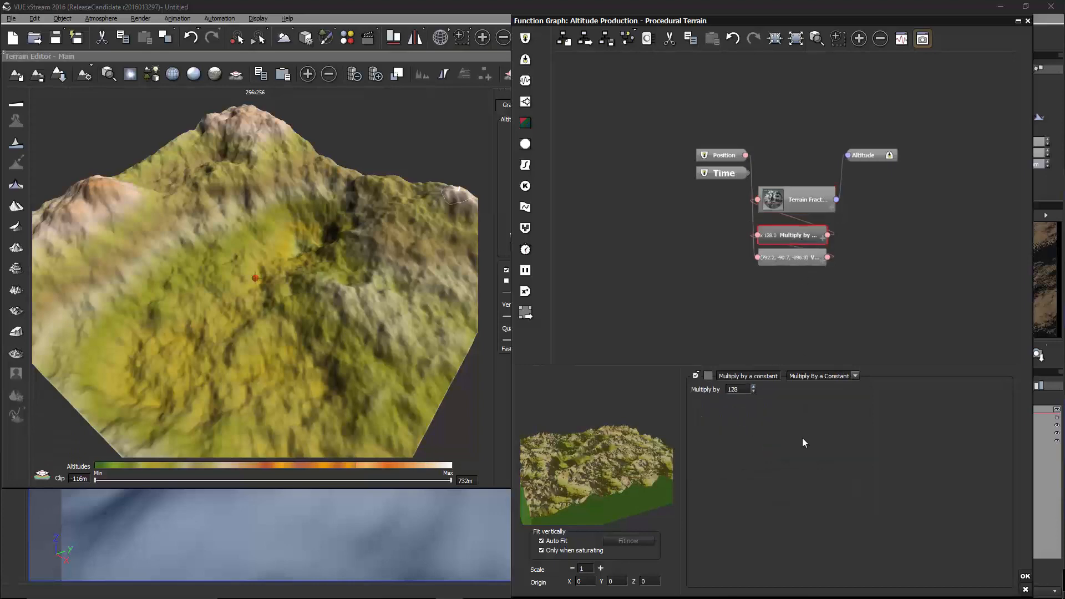
pyautogui.doubleClick(735, 389)
pyautogui.write('32')
pyautogui.press('Return')
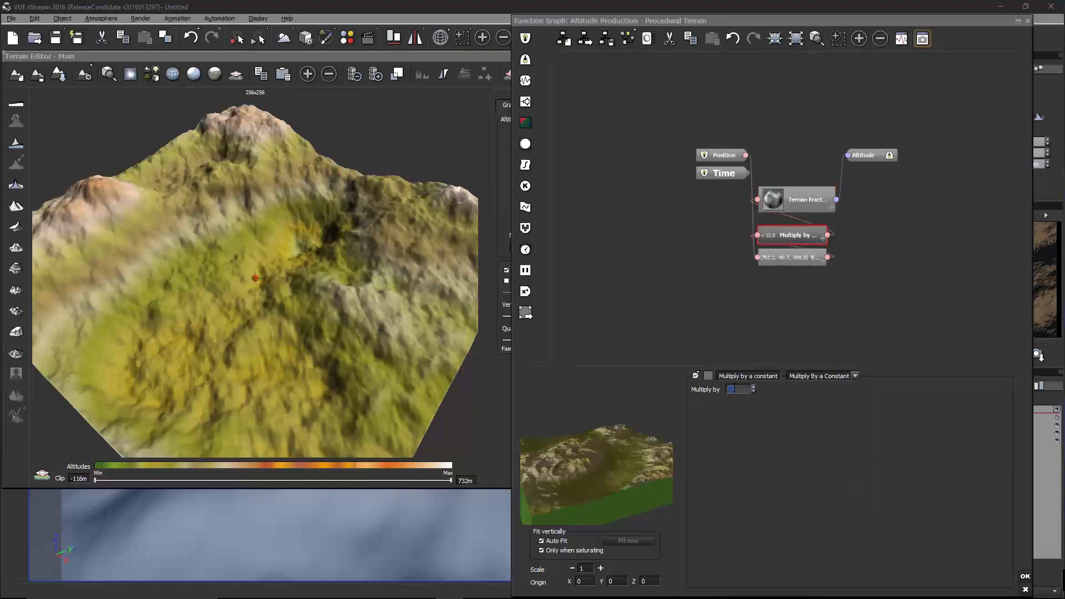
pyautogui.click(340, 312)
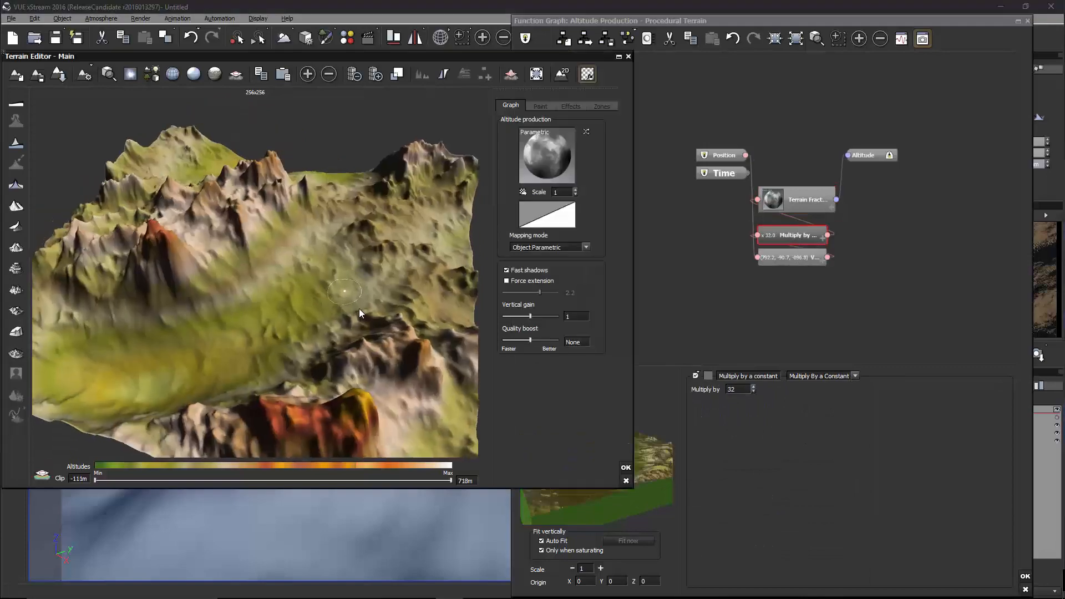
pyautogui.moveTo(411, 302); pyautogui.dragTo(104, 312)
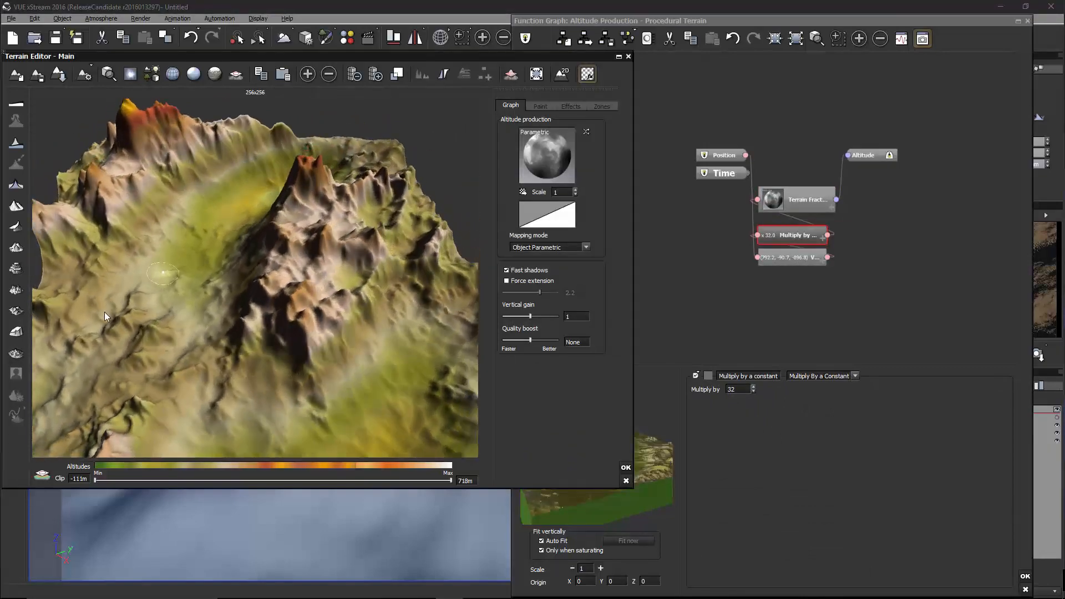
# - Randomize the altitude function repeatedly until a jagged ridge borders a smooth valley, and accept the terrain
pyautogui.click(586, 132)
pyautogui.click(586, 132)
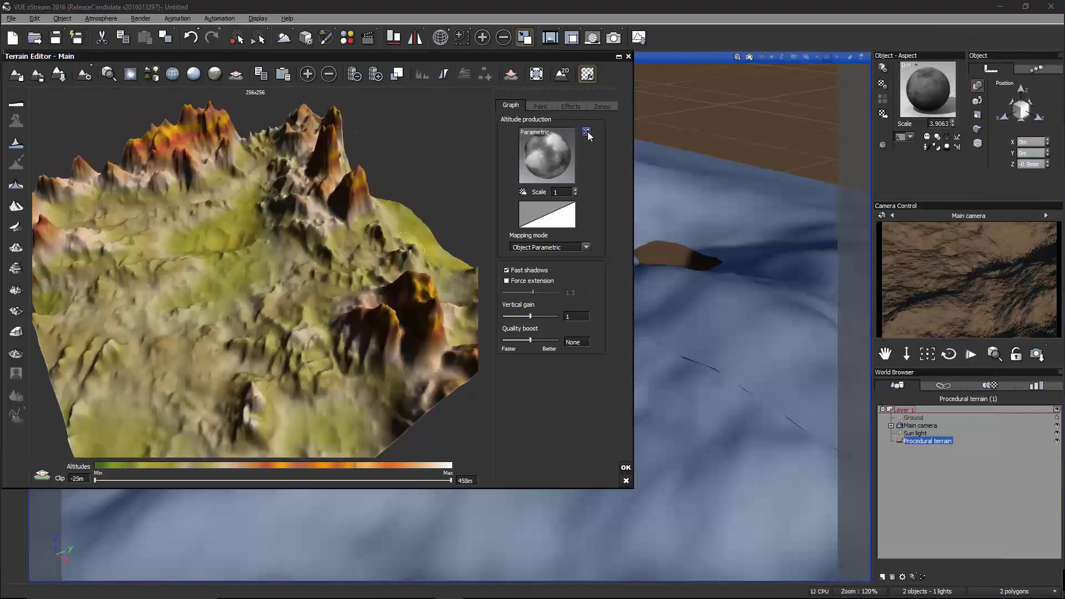
pyautogui.click(587, 133)
pyautogui.click(586, 133)
pyautogui.click(587, 133)
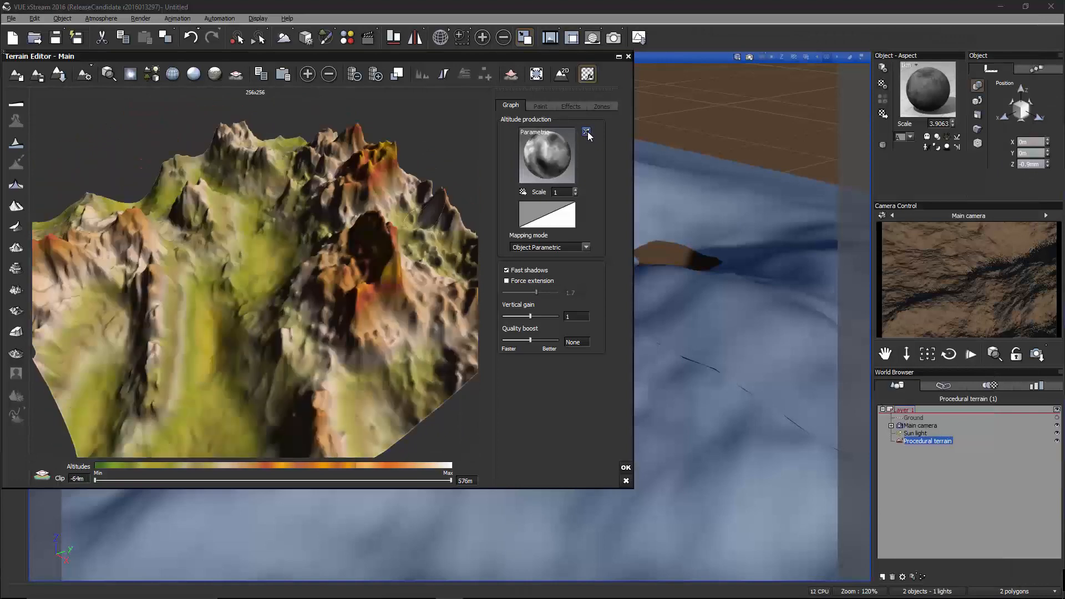
pyautogui.click(587, 133)
pyautogui.moveTo(360, 219); pyautogui.dragTo(540, 240, button='right')
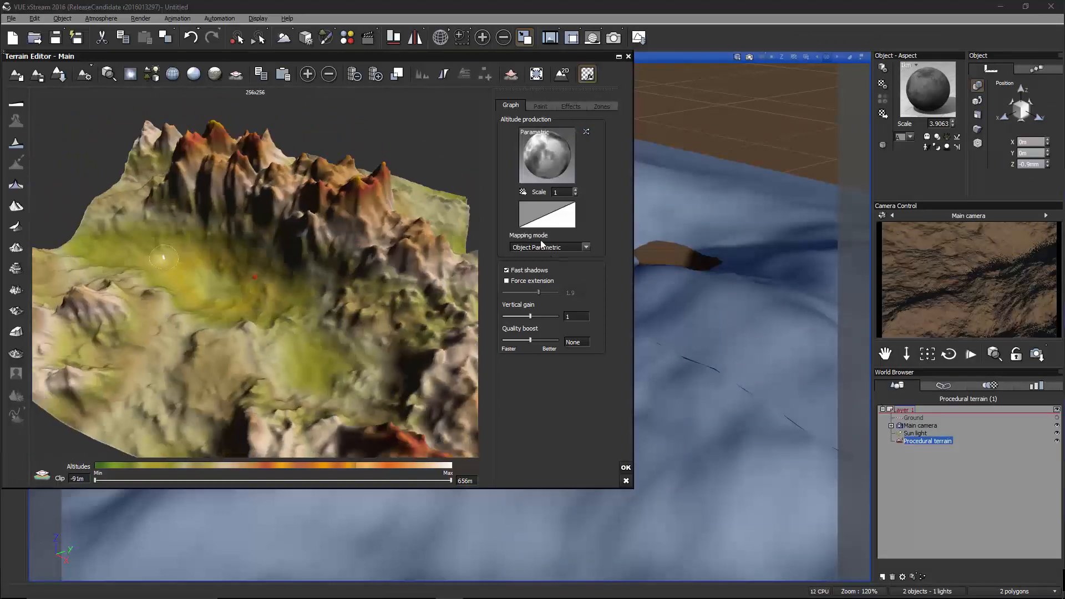
pyautogui.click(626, 467)
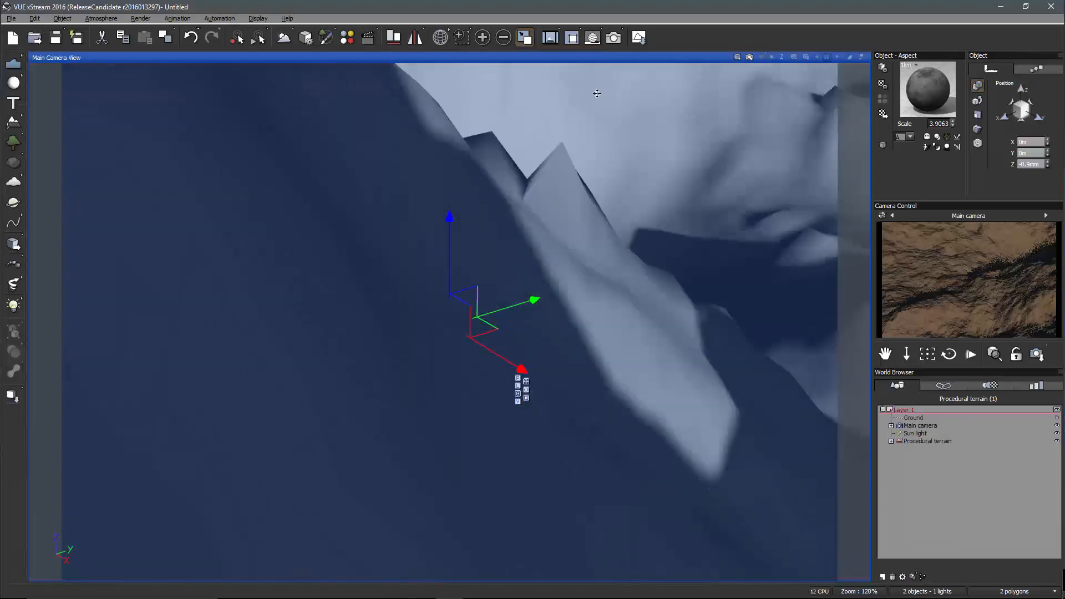
# - Switch to the four-view layout and raise the terrain in the front view to a height of about 63 m
pyautogui.doubleClick(609, 59)
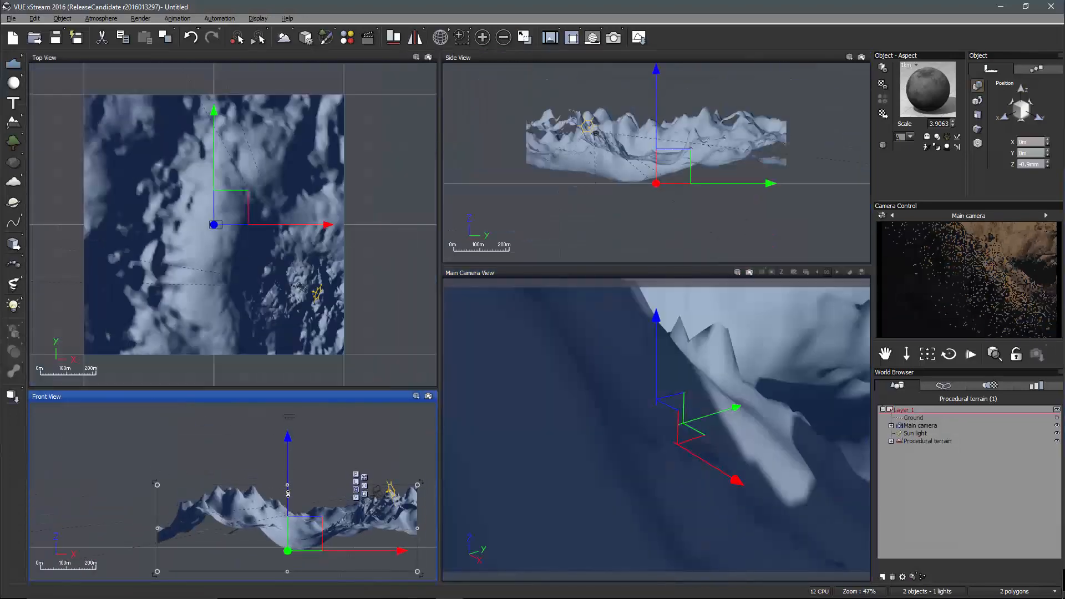
pyautogui.moveTo(301, 533); pyautogui.dragTo(303, 515)
# - Reposition the main camera to look down across the valley at the ridge, with the camera view maximized
pyautogui.click(647, 453)
pyautogui.scroll(-5, 646, 452)
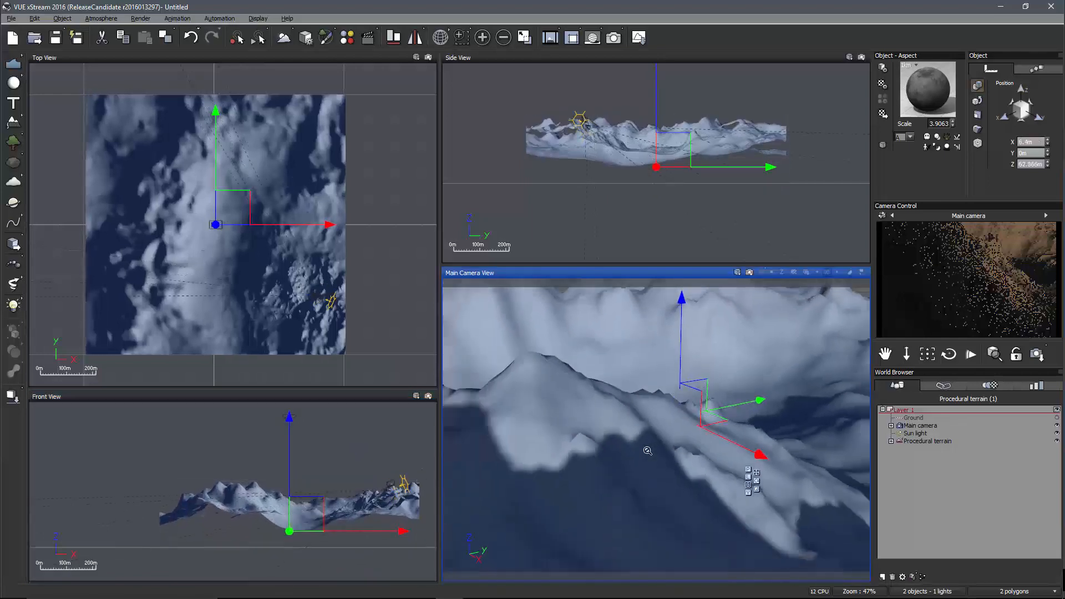
pyautogui.moveTo(702, 425); pyautogui.dragTo(469, 464, button='right')
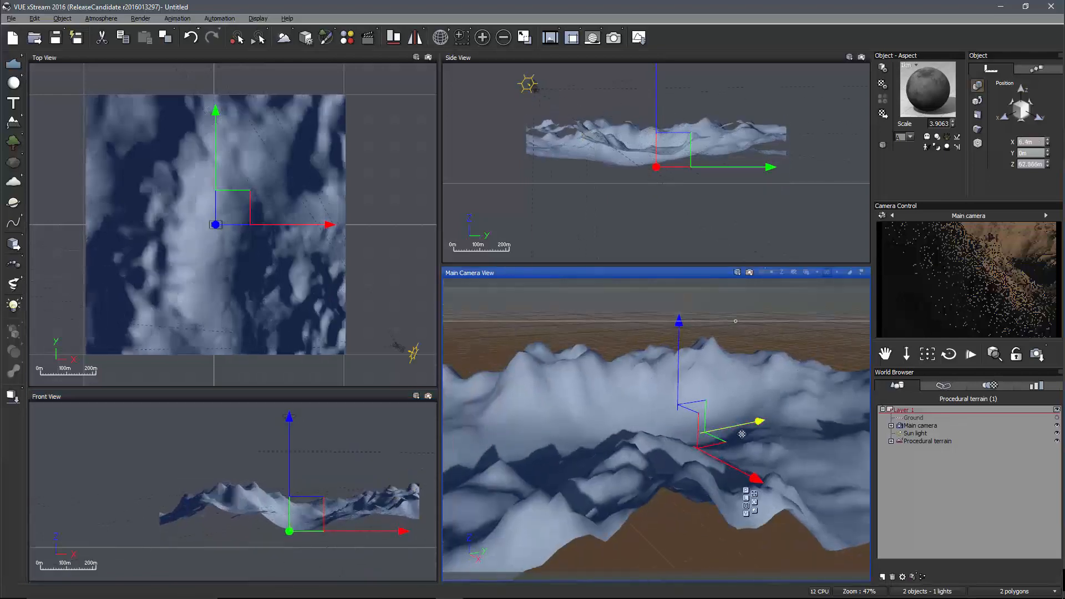
pyautogui.moveTo(184, 457); pyautogui.dragTo(178, 469, button='right')
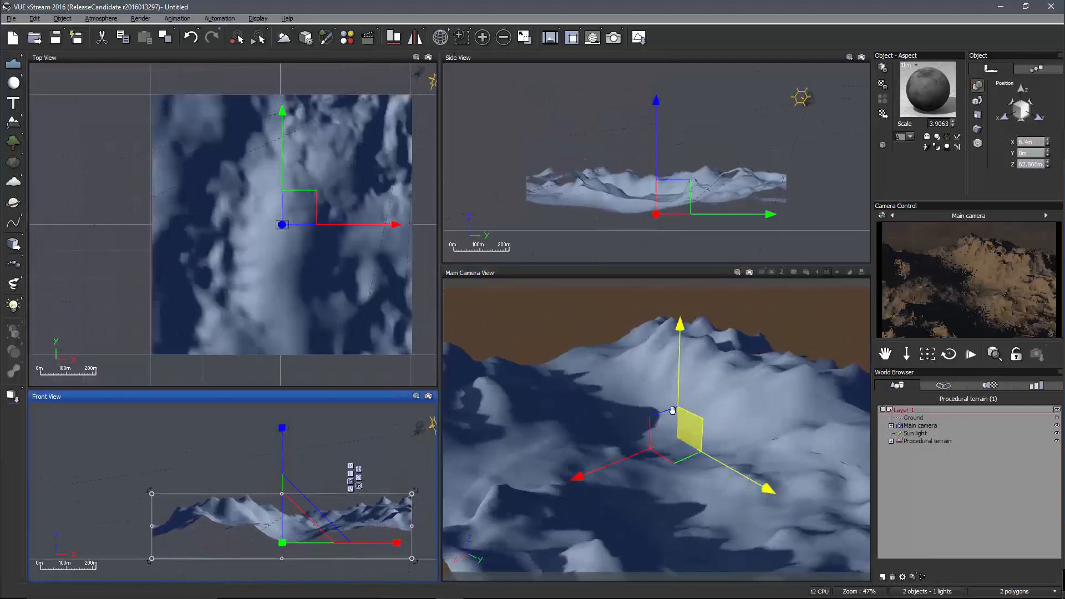
pyautogui.moveTo(678, 411); pyautogui.dragTo(652, 383, button='right')
pyautogui.doubleClick(686, 271)
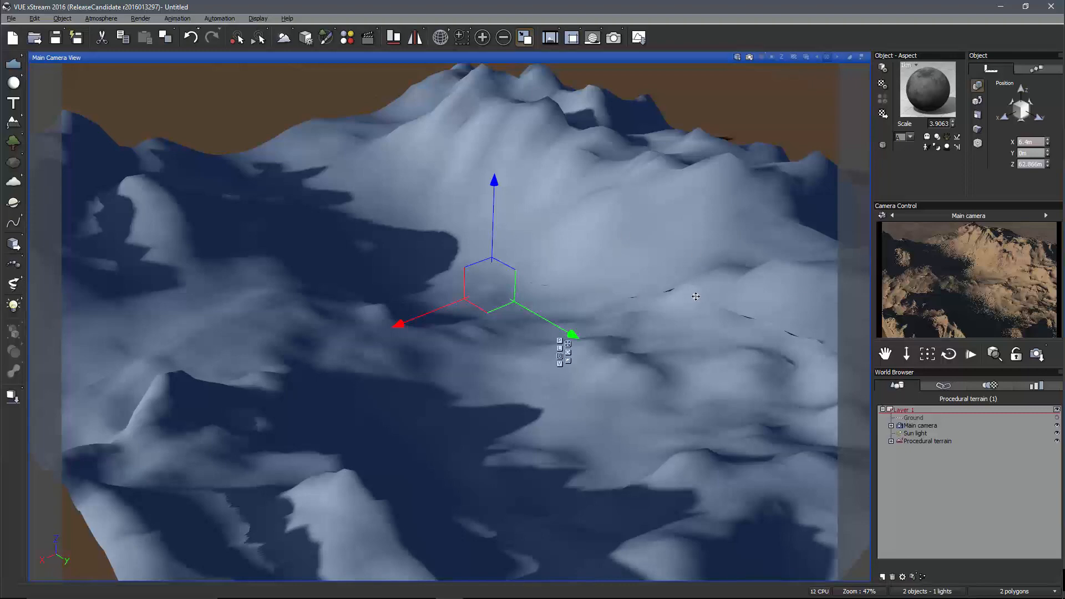
pyautogui.moveTo(948, 356)
pyautogui.mouseDown()
pyautogui.moveTo(914, 374)
pyautogui.moveTo(946, 378)
pyautogui.moveTo(948, 366)
pyautogui.mouseUp()
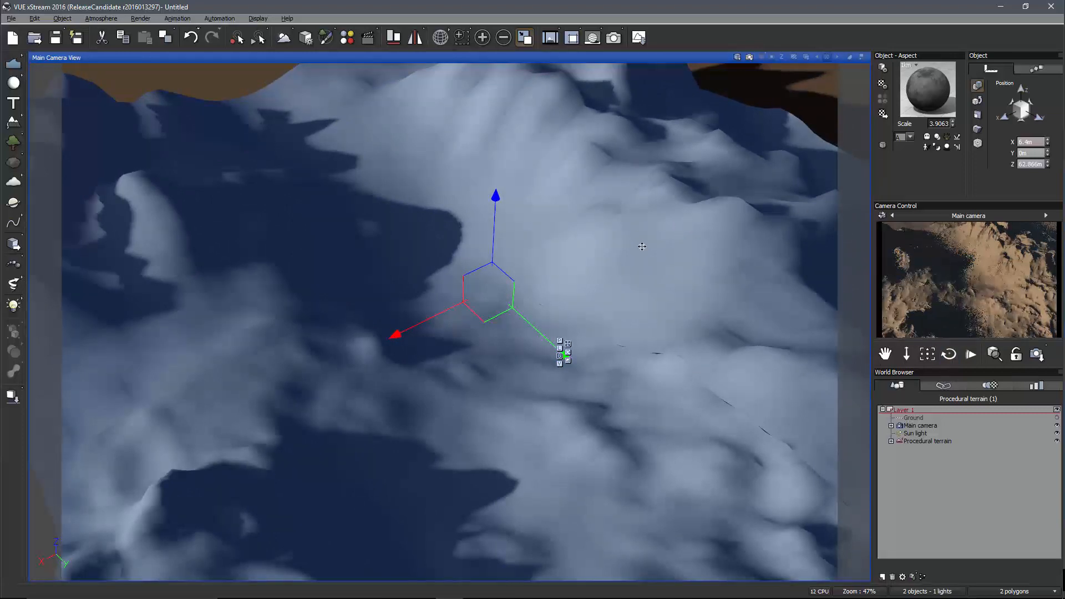
# - Assign the Light Gray Cracked material from the Rock collection to the terrain and reduce its highlight global intensity
pyautogui.click(882, 113)
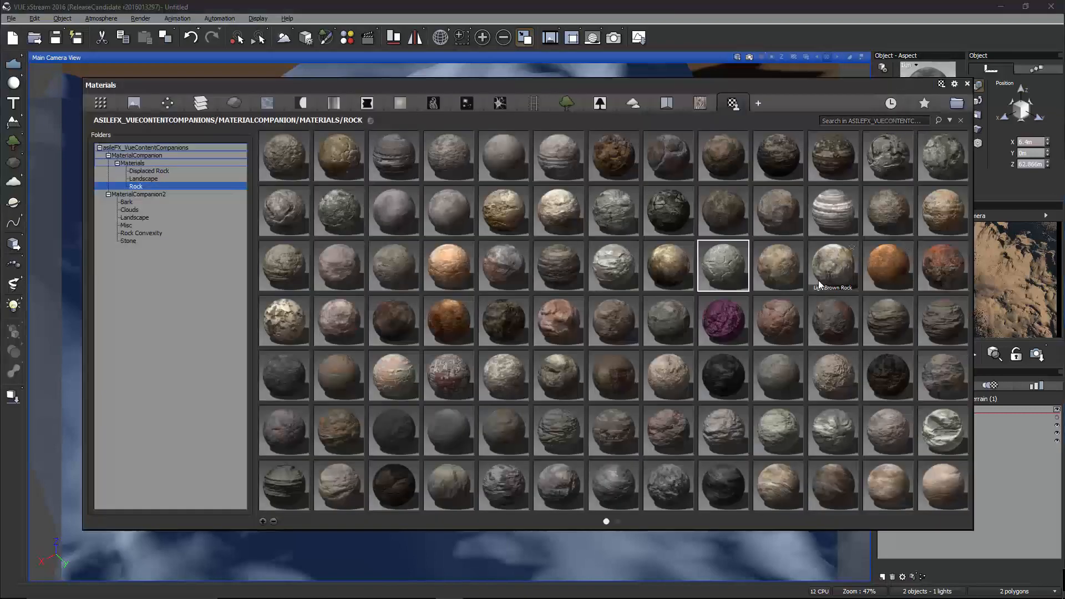
pyautogui.doubleClick(725, 265)
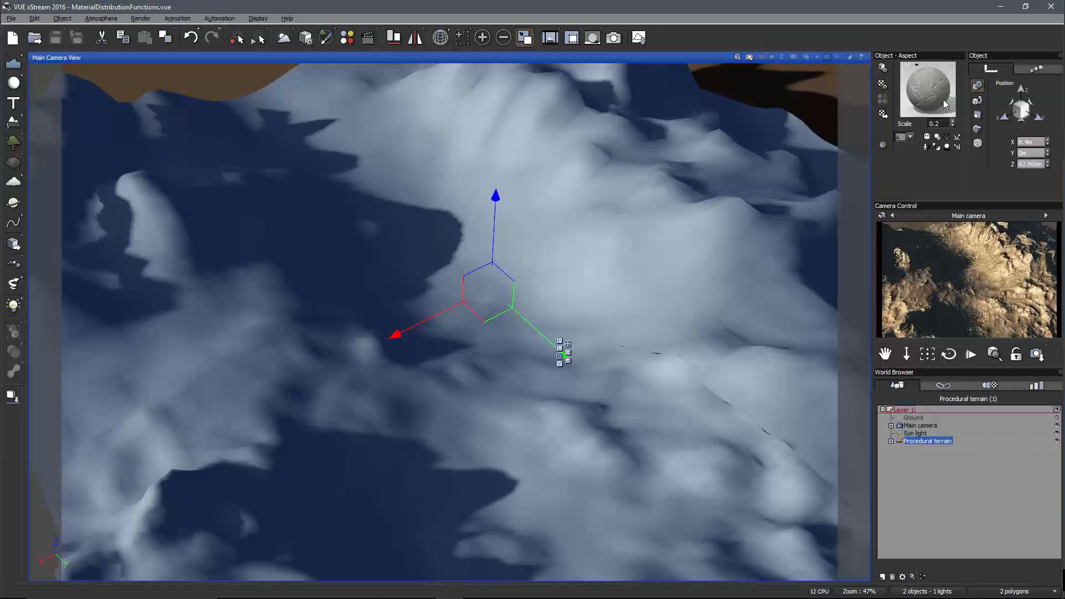
pyautogui.doubleClick(927, 89)
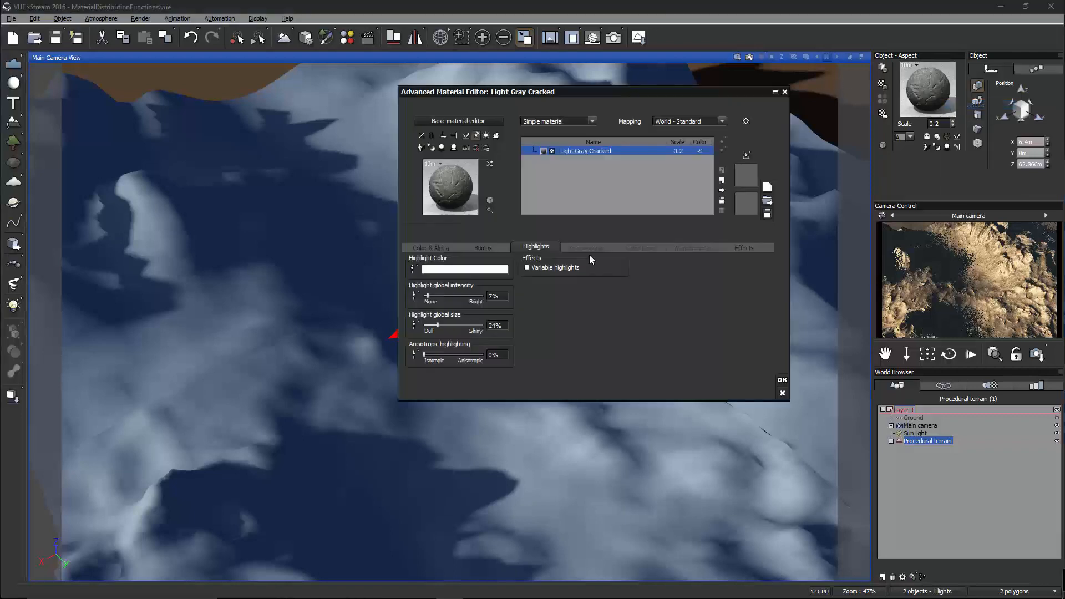
pyautogui.click(500, 293)
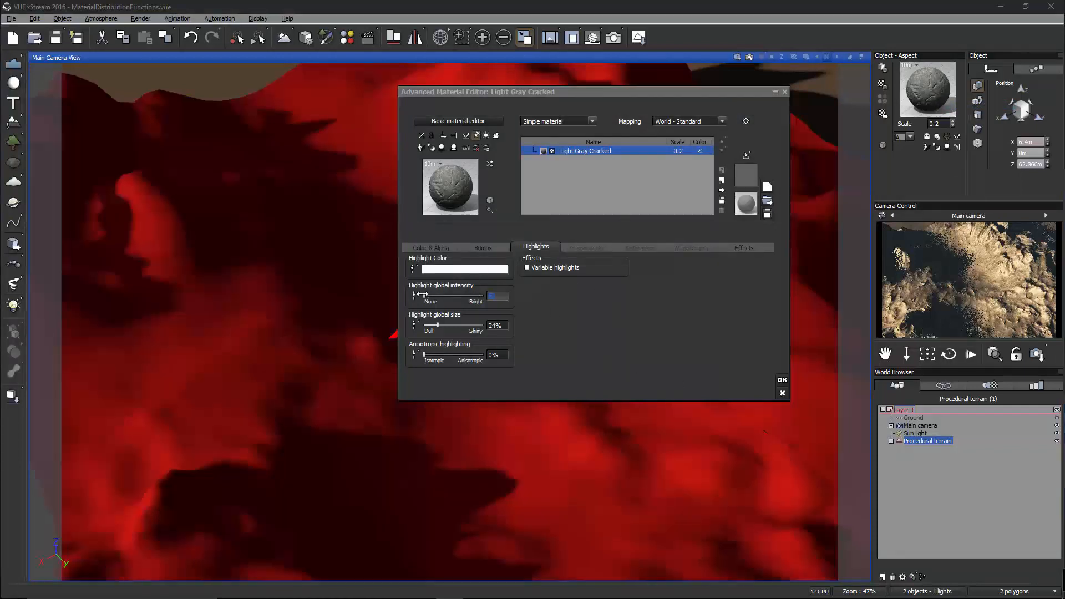
pyautogui.click(783, 379)
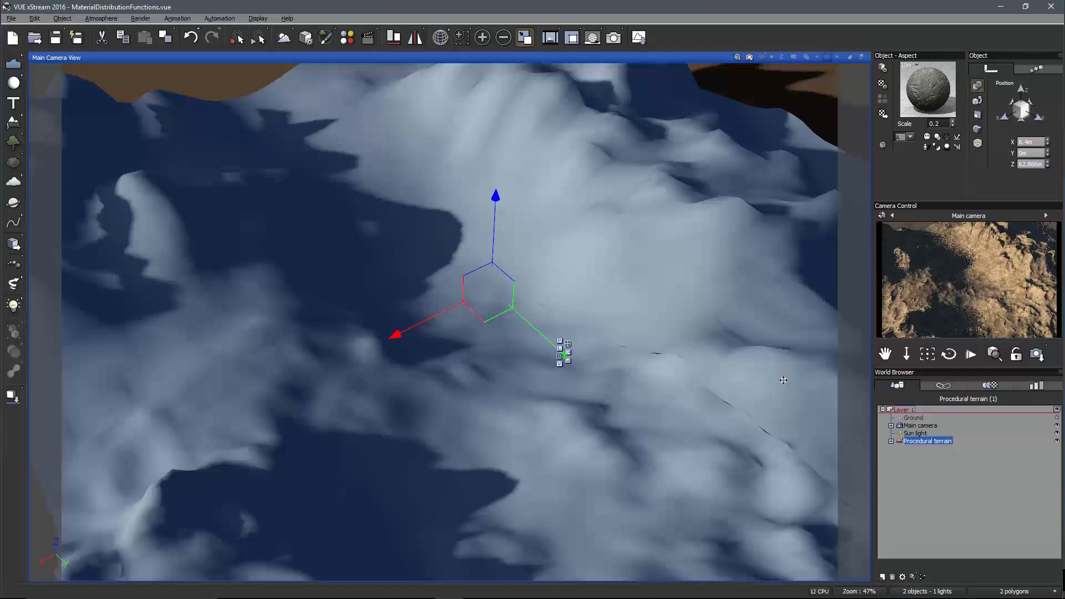
# - Reopen the procedural terrain in the Terrain Editor and bring up its altitude production function graph
pyautogui.click(907, 456)
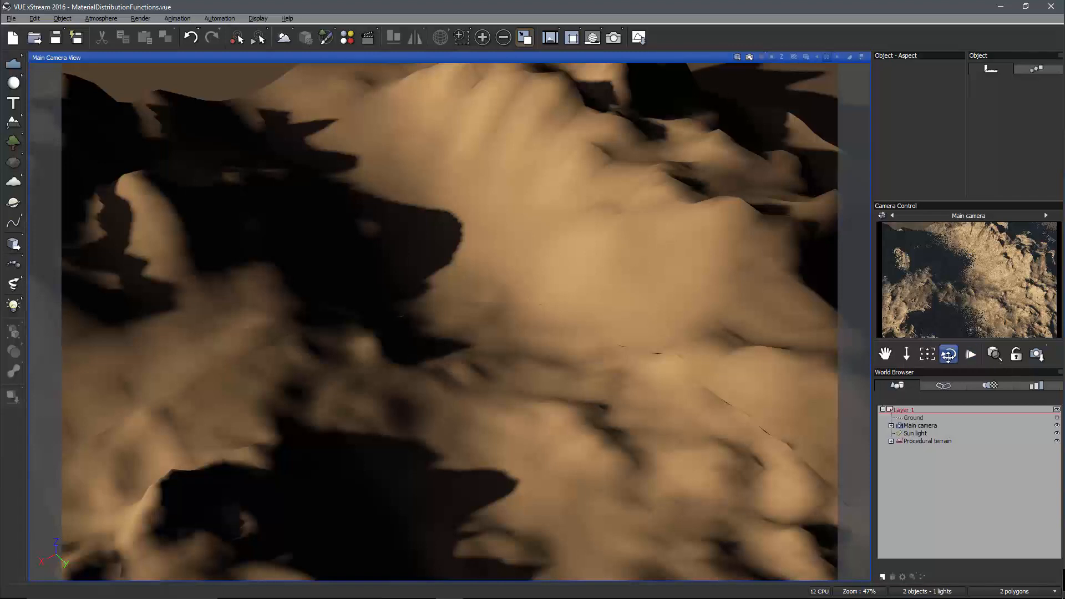
pyautogui.click(938, 442)
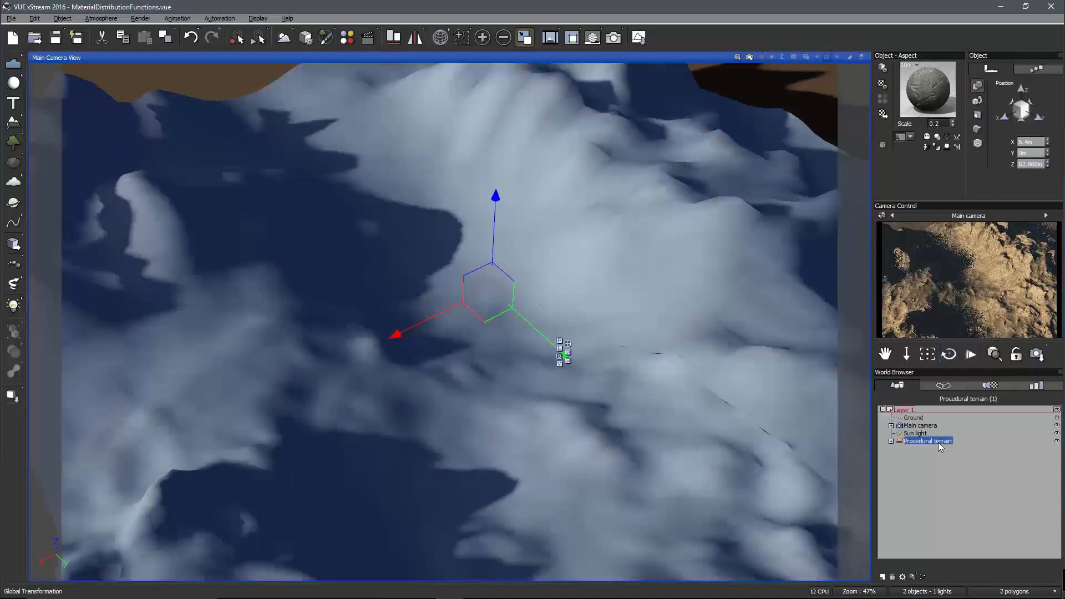
pyautogui.doubleClick(623, 246)
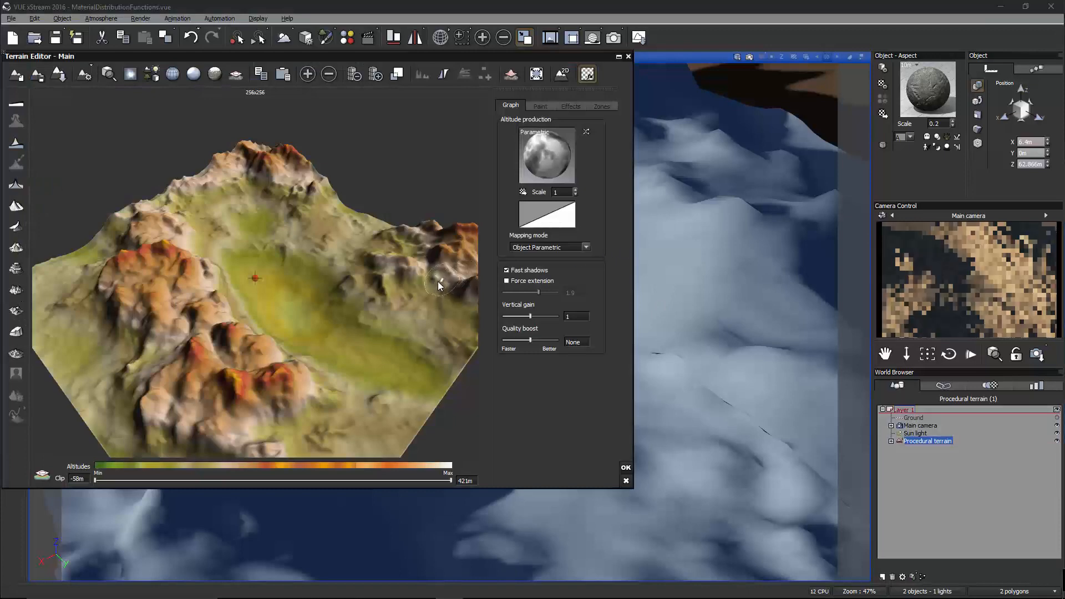
pyautogui.moveTo(437, 275); pyautogui.dragTo(248, 277, button='right')
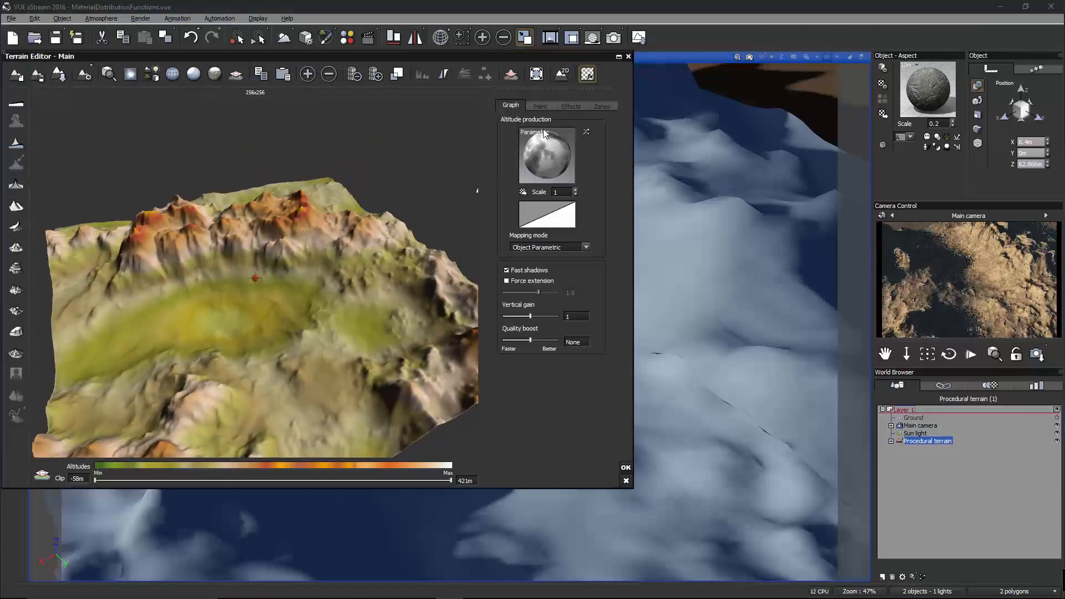
pyautogui.click(536, 104)
pyautogui.moveTo(297, 301); pyautogui.dragTo(353, 326, button='right')
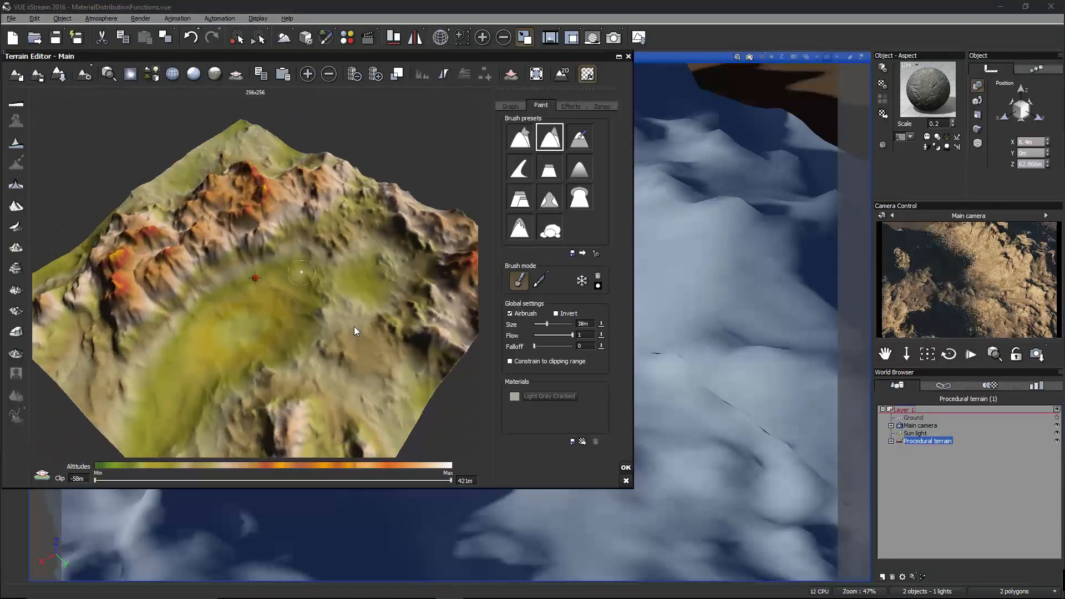
pyautogui.scroll(3, 351, 365)
pyautogui.moveTo(352, 366); pyautogui.dragTo(353, 340, button='right')
pyautogui.click(510, 106)
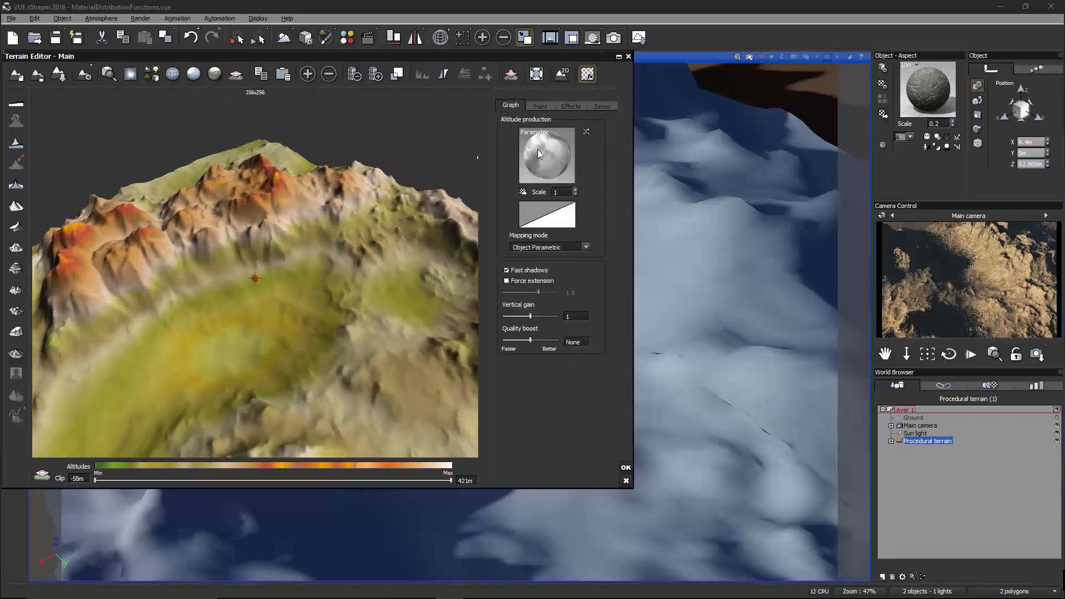
pyautogui.click(538, 149)
pyautogui.click(557, 157)
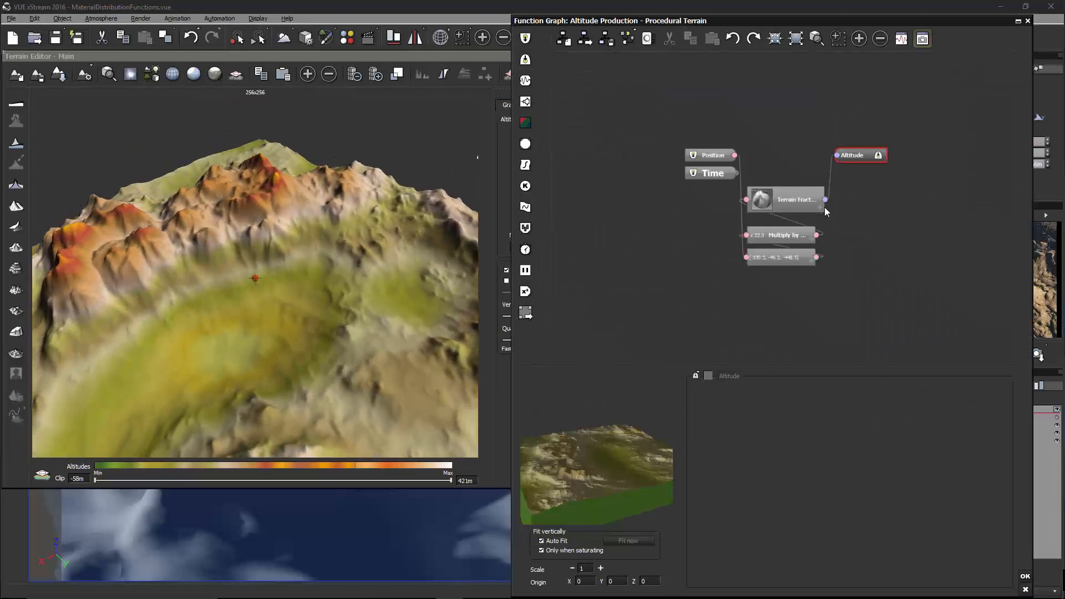
# - Examine the Terrain Fractal node's outputs and its settings through to the rough-area detection options
pyautogui.moveTo(825, 204); pyautogui.dragTo(697, 199, button='right')
pyautogui.moveTo(717, 153); pyautogui.dragTo(748, 152)
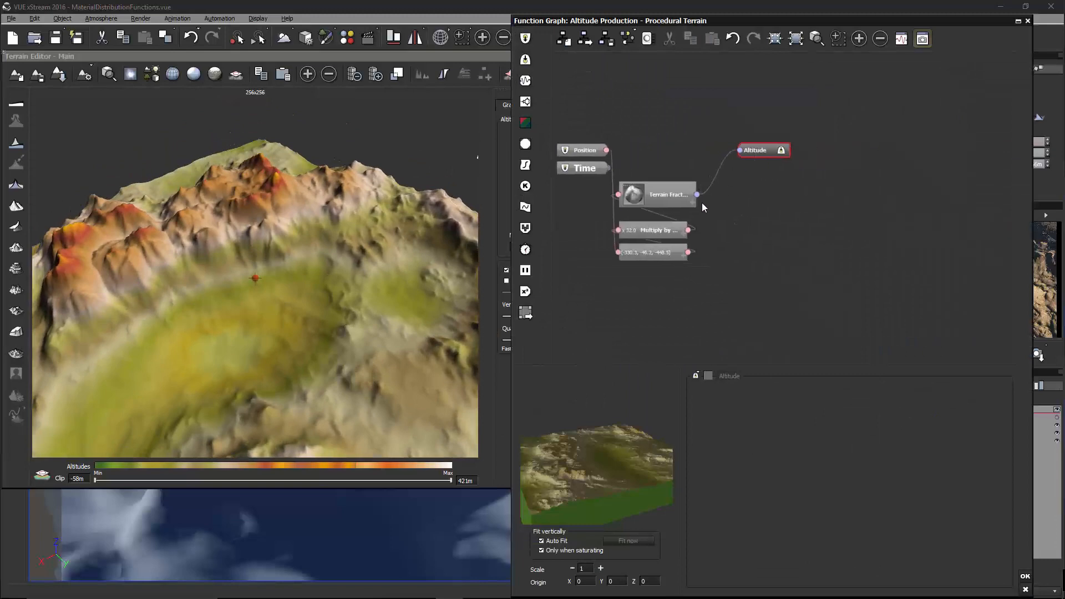
pyautogui.click(692, 202)
pyautogui.moveTo(679, 194); pyautogui.dragTo(691, 139)
pyautogui.scroll(1, 718, 169)
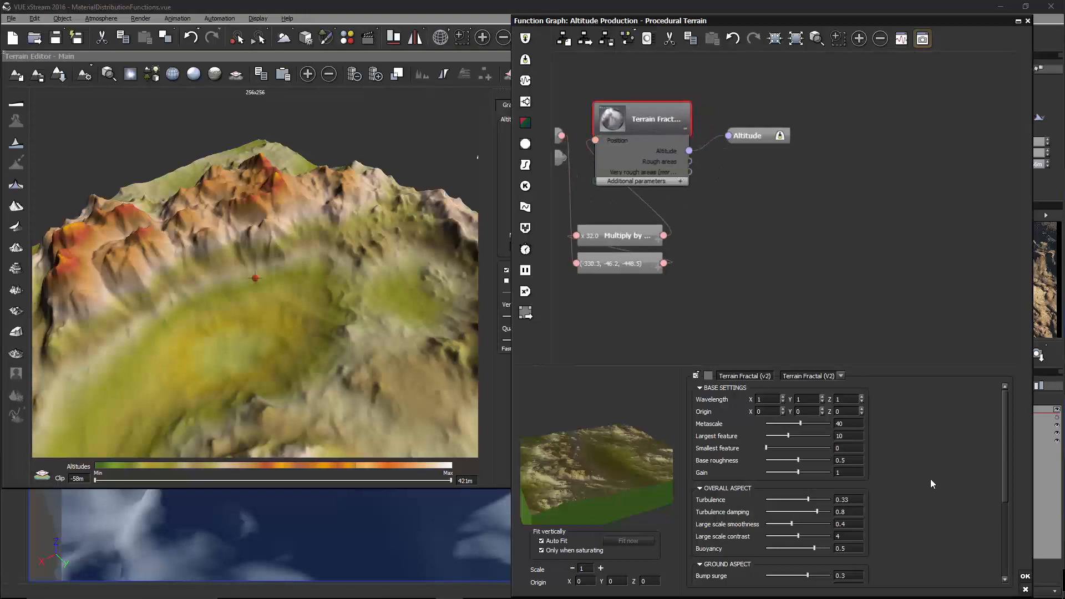
pyautogui.scroll(-3, 1005, 475)
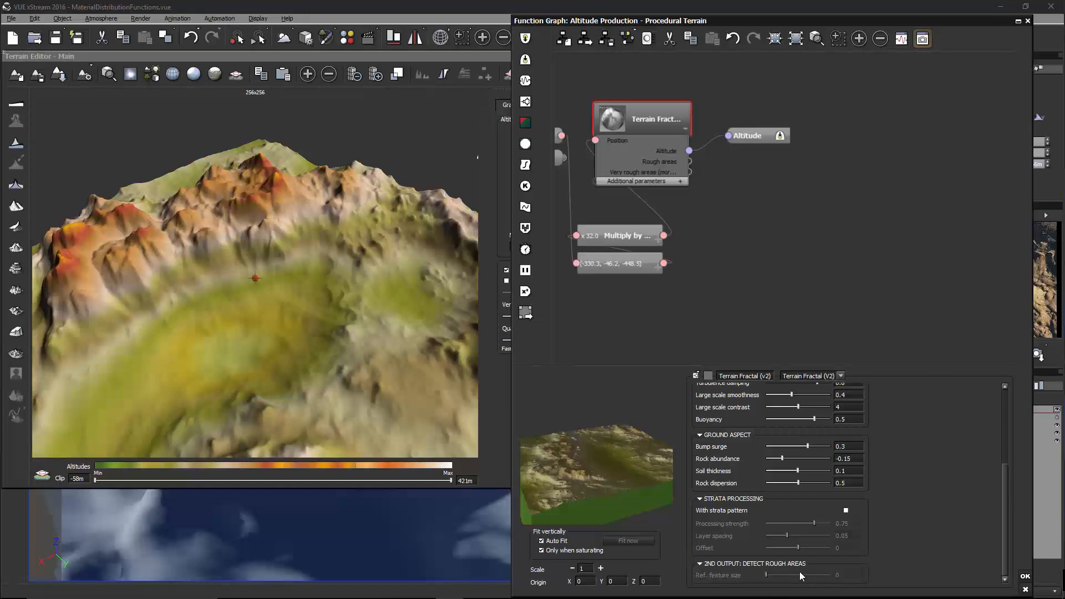
pyautogui.scroll(-1, 694, 200)
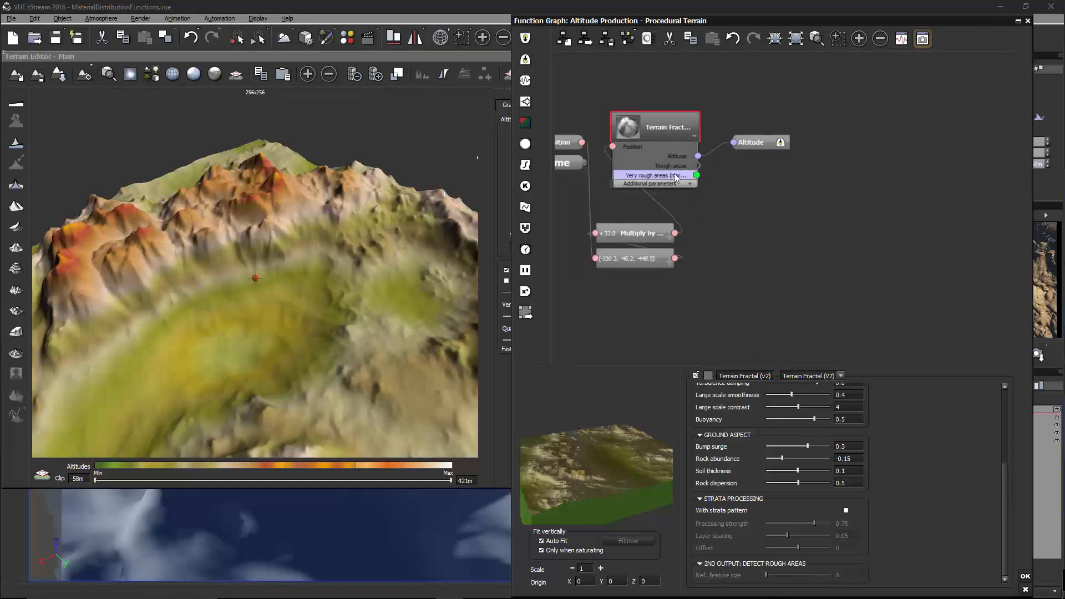
# - Add a Custom Dependency output node and connect it to the Rough areas output of the Terrain Fractal node
pyautogui.click(744, 175)
pyautogui.rightClick(737, 176)
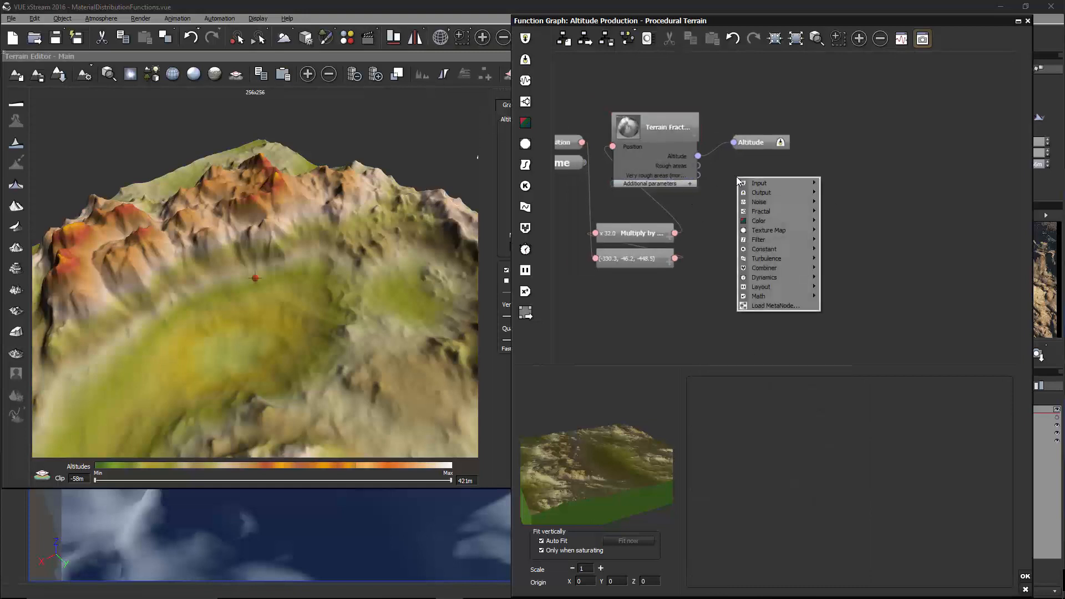
pyautogui.moveTo(797, 194)
pyautogui.click(697, 190)
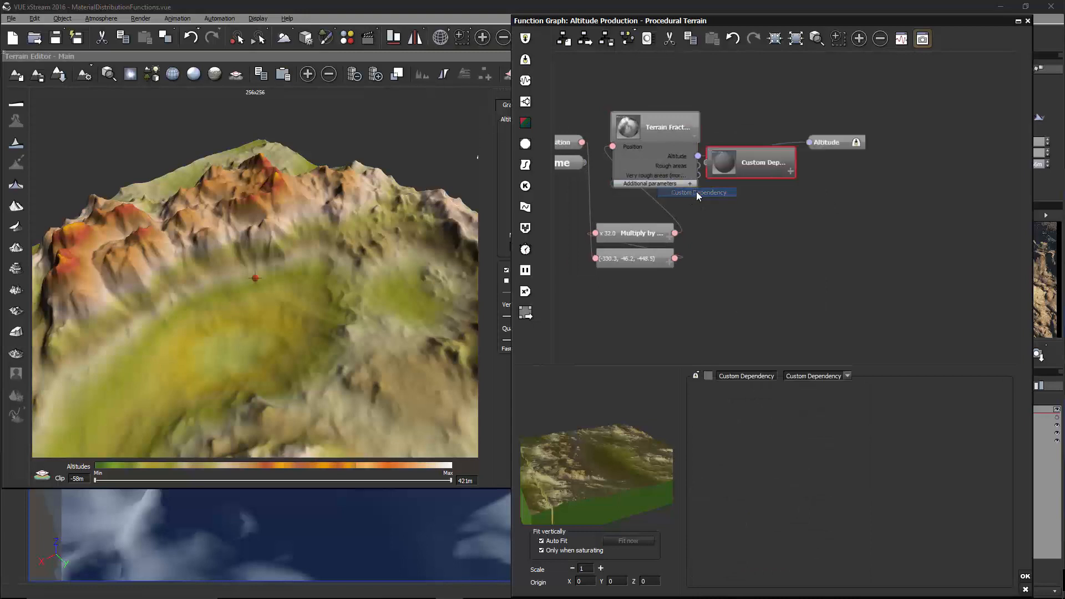
pyautogui.moveTo(763, 162); pyautogui.dragTo(880, 188)
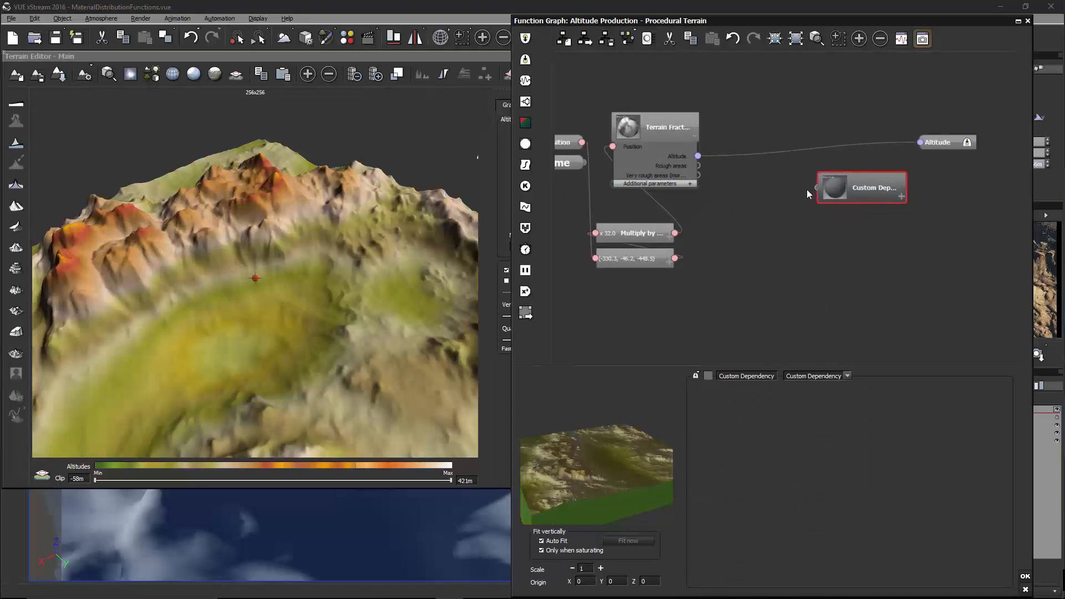
pyautogui.moveTo(817, 188); pyautogui.dragTo(688, 165)
pyautogui.moveTo(862, 197); pyautogui.dragTo(816, 212)
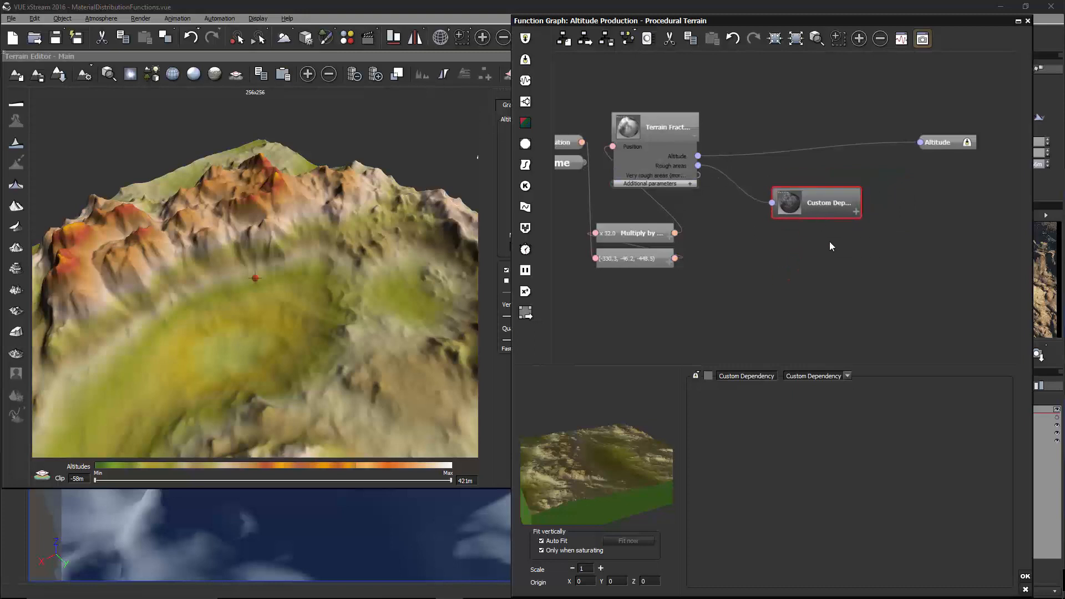
# - Delete the Custom Dependency node and accept the altitude function graph
pyautogui.doubleClick(831, 204)
pyautogui.click(831, 242)
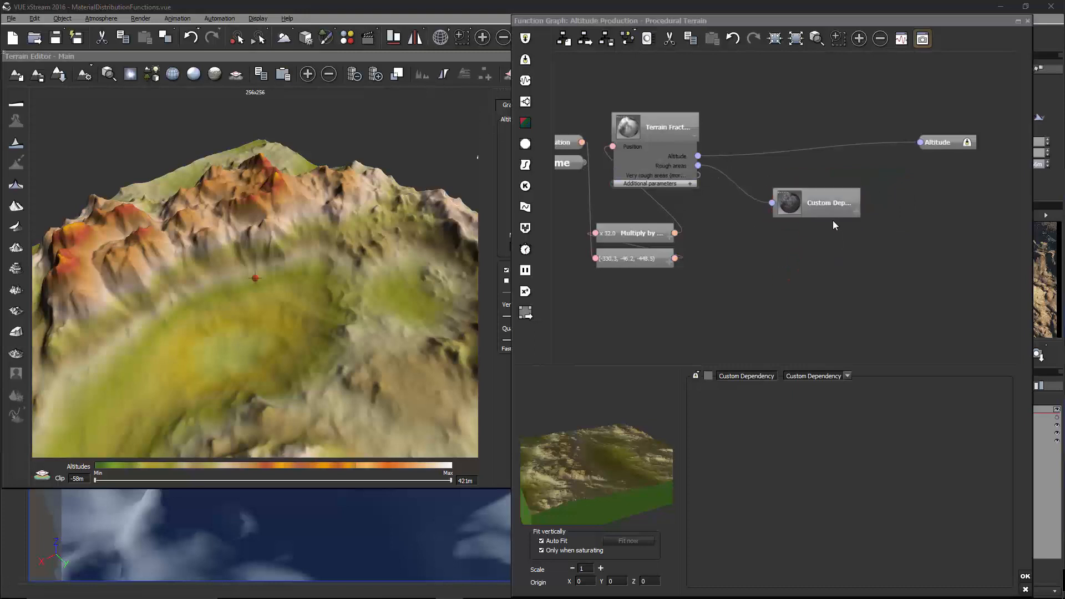
pyautogui.click(830, 191)
pyautogui.press('Delete')
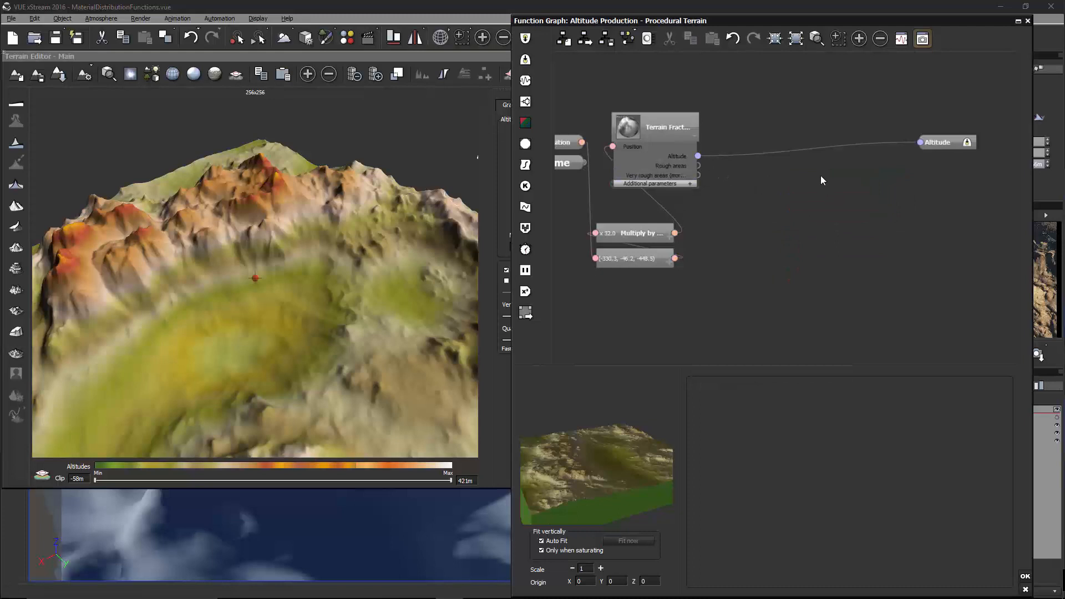
pyautogui.click(1024, 577)
# - Add Grass_004 from the Landscape collection as a graph-driven terrain material layer, using the Terrain Fractal's Rough Areas output for its presence
pyautogui.click(541, 105)
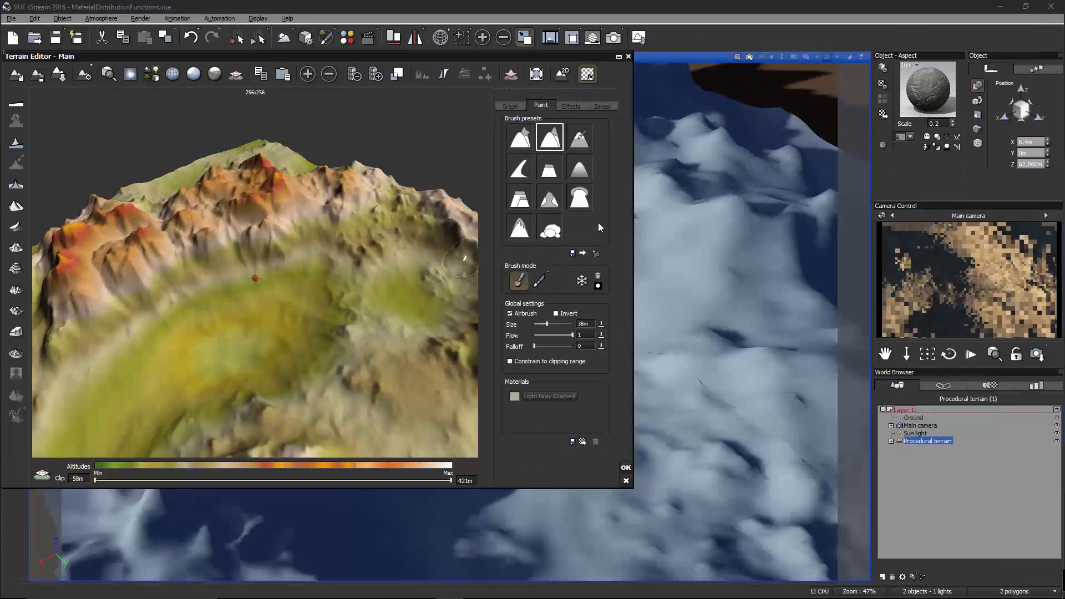
pyautogui.click(582, 441)
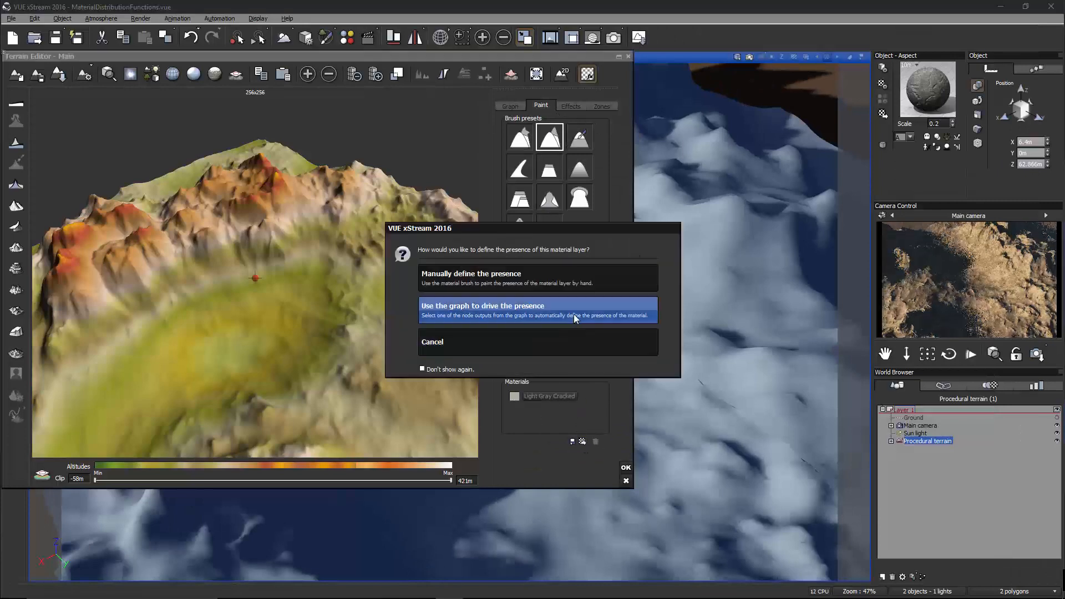
pyautogui.click(528, 314)
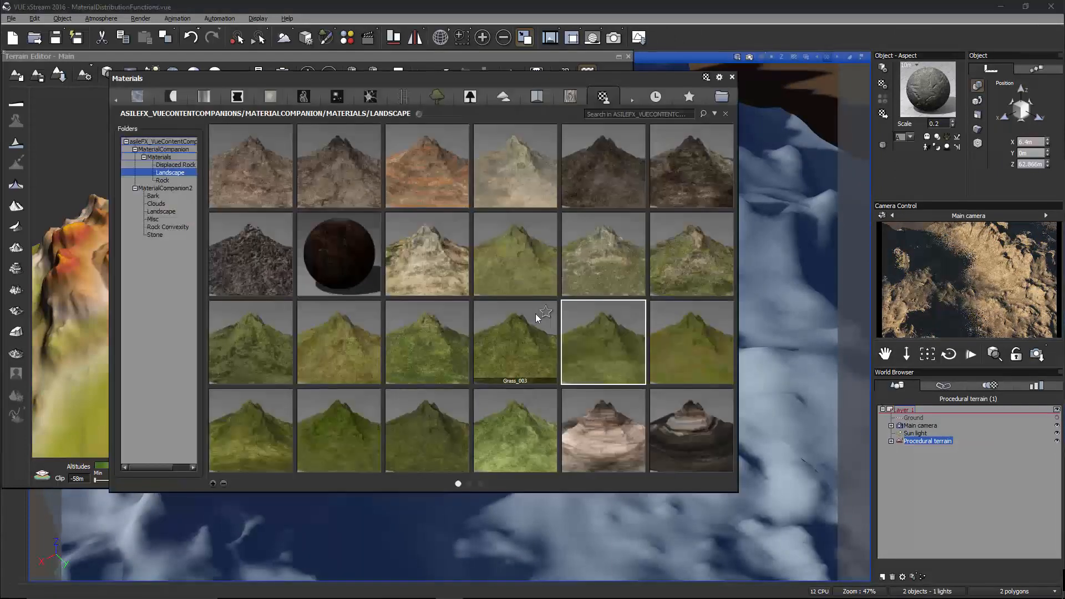
pyautogui.moveTo(594, 311)
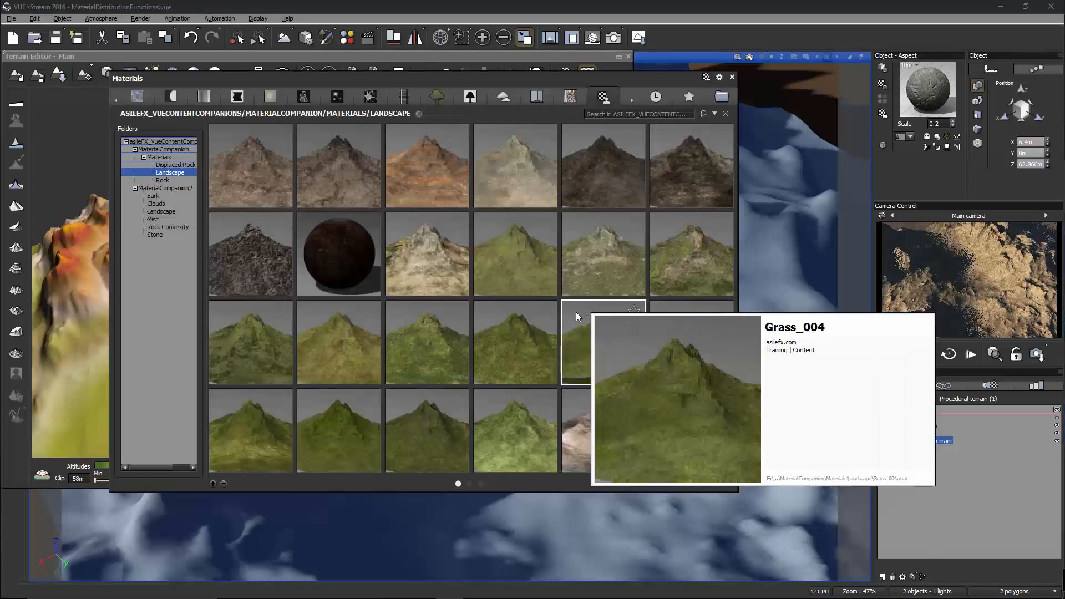
pyautogui.doubleClick(576, 311)
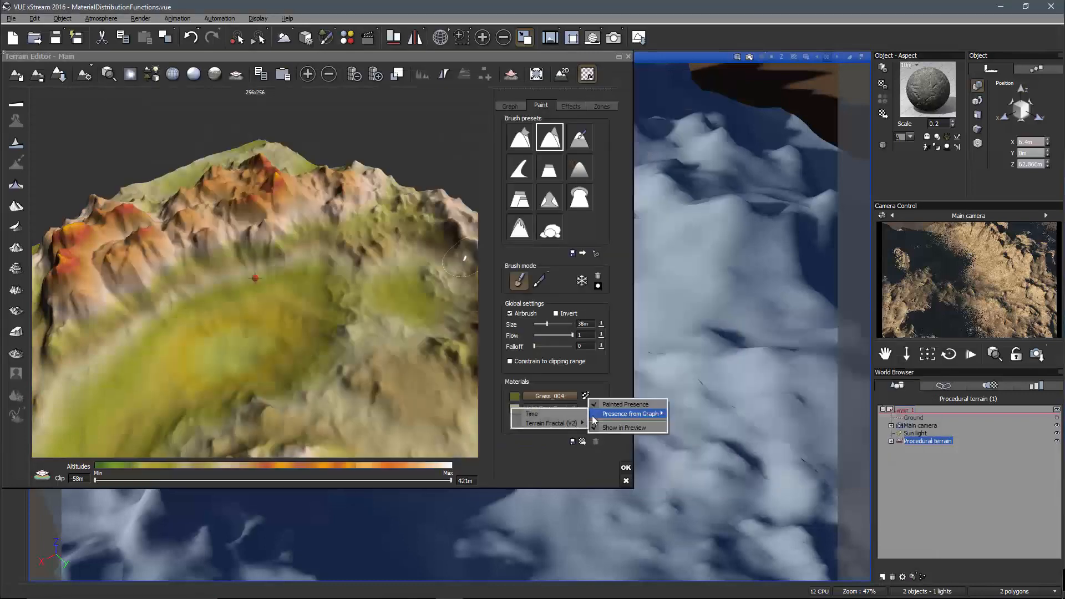
pyautogui.moveTo(574, 423)
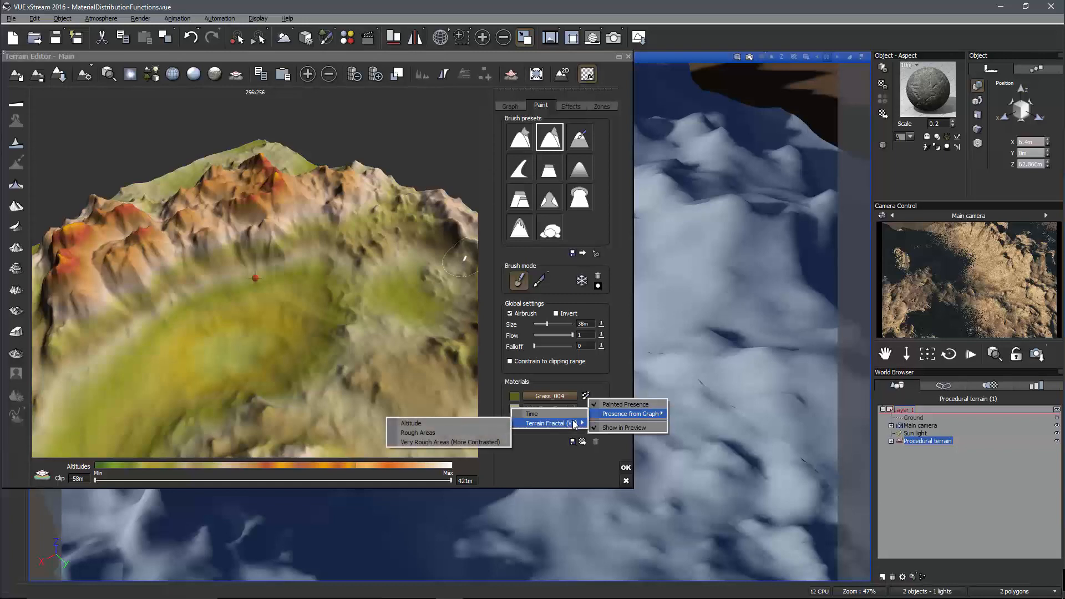
pyautogui.click(469, 432)
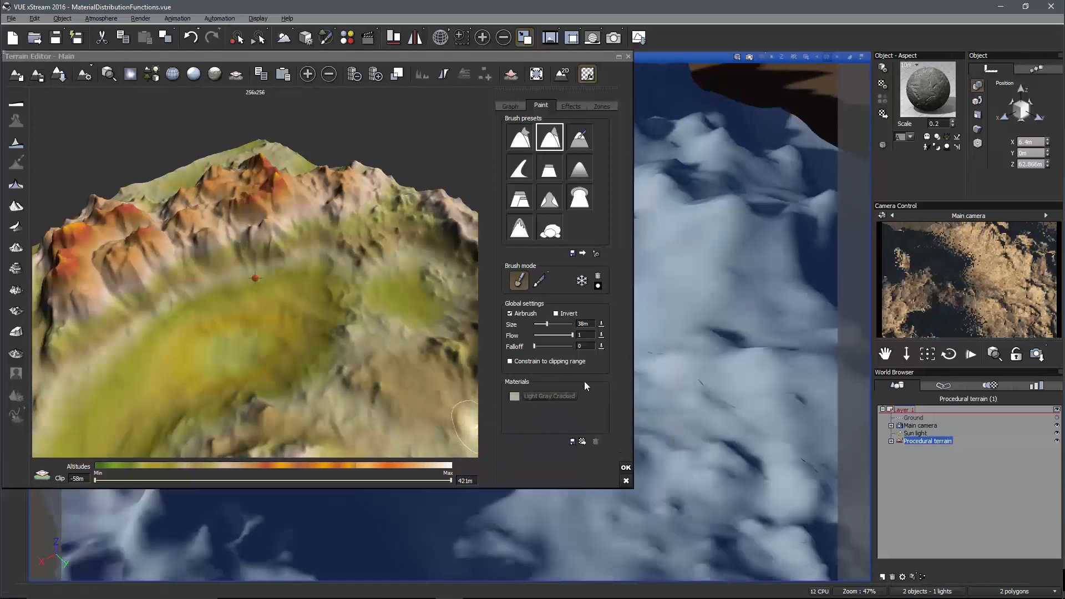
# - Add the Grass_004 layer over Light Gray Cracked again, drive its presence from the Terrain Fractal's rough-areas output, and accept the terrain
pyautogui.moveTo(422, 341); pyautogui.dragTo(426, 334, button='right')
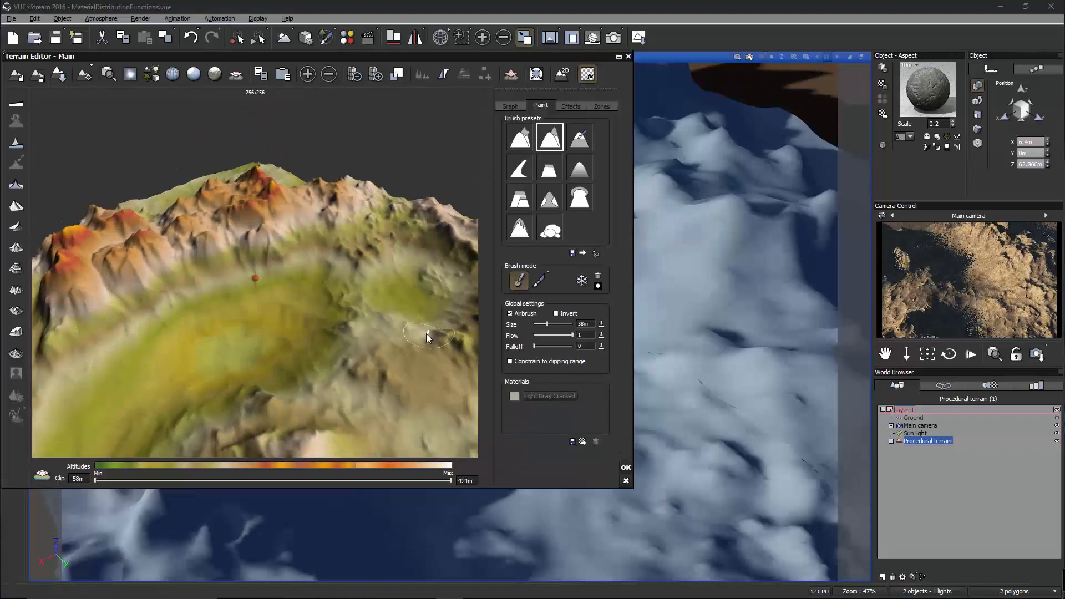
pyautogui.click(582, 442)
pyautogui.click(571, 309)
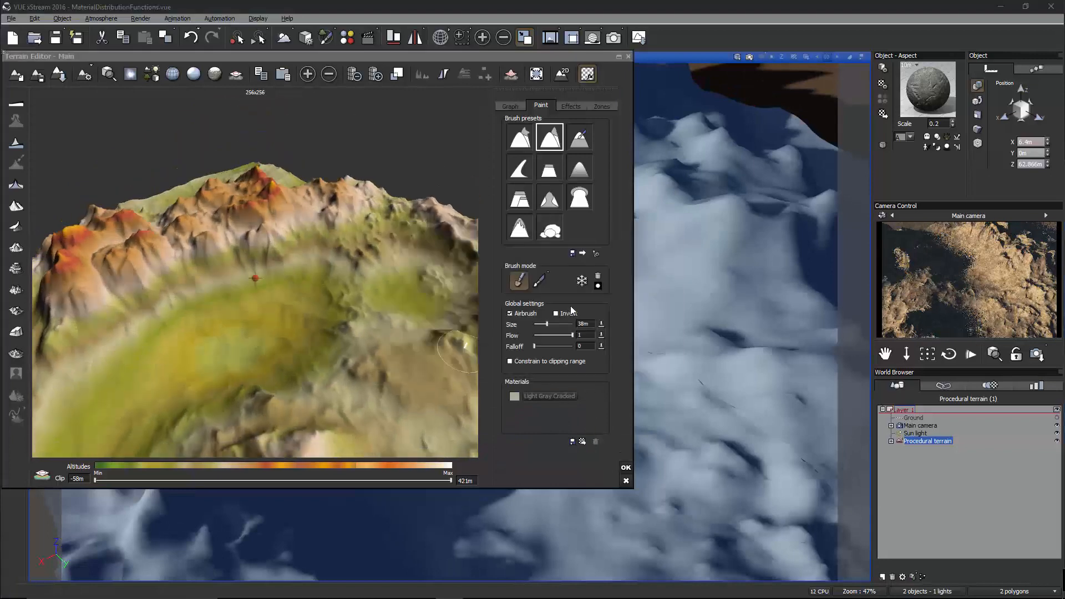
pyautogui.doubleClick(606, 345)
pyautogui.click(586, 396)
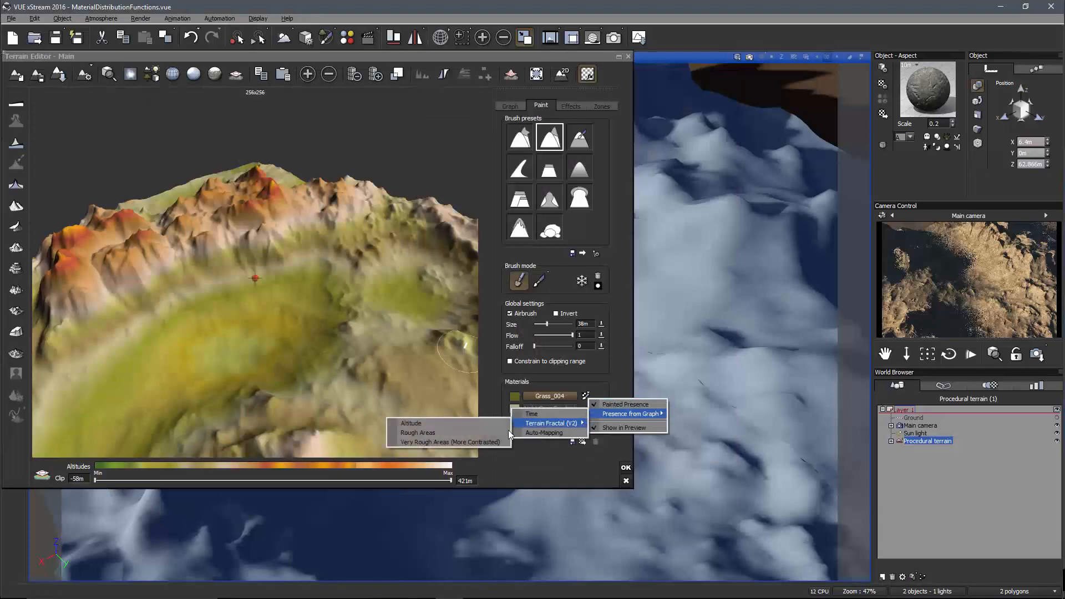
pyautogui.click(488, 441)
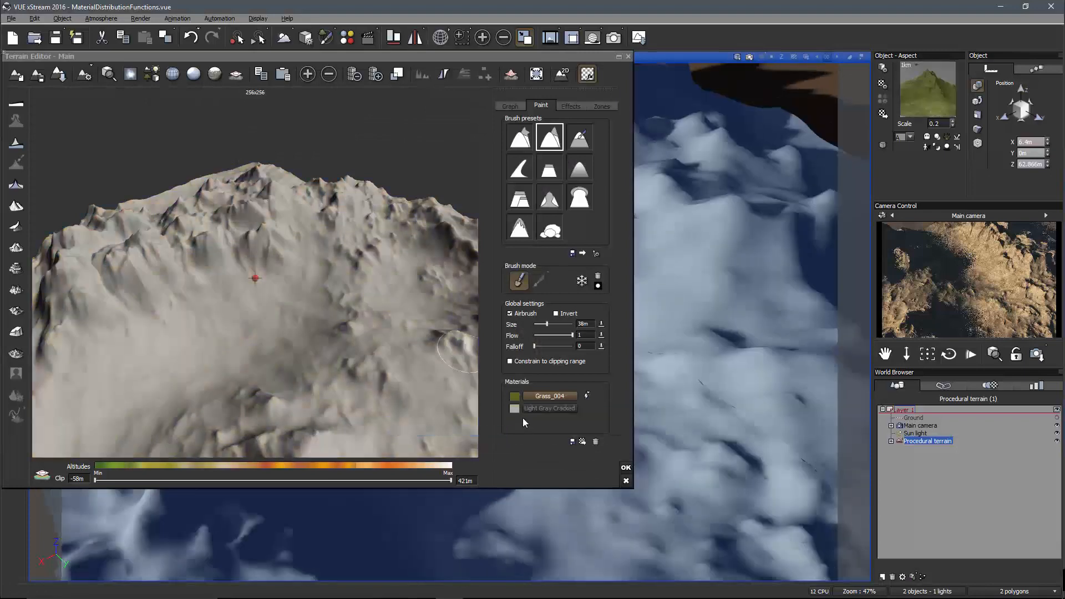
pyautogui.click(624, 470)
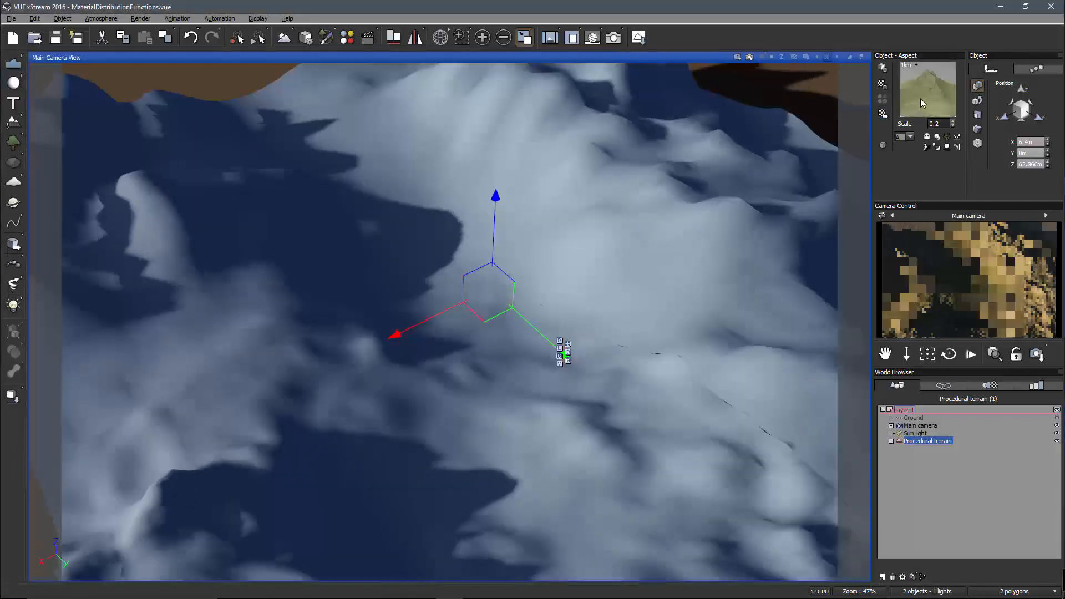
# - Open the terrain's layered material and set the highlight global intensity of Grass_004 to 0%
pyautogui.doubleClick(937, 106)
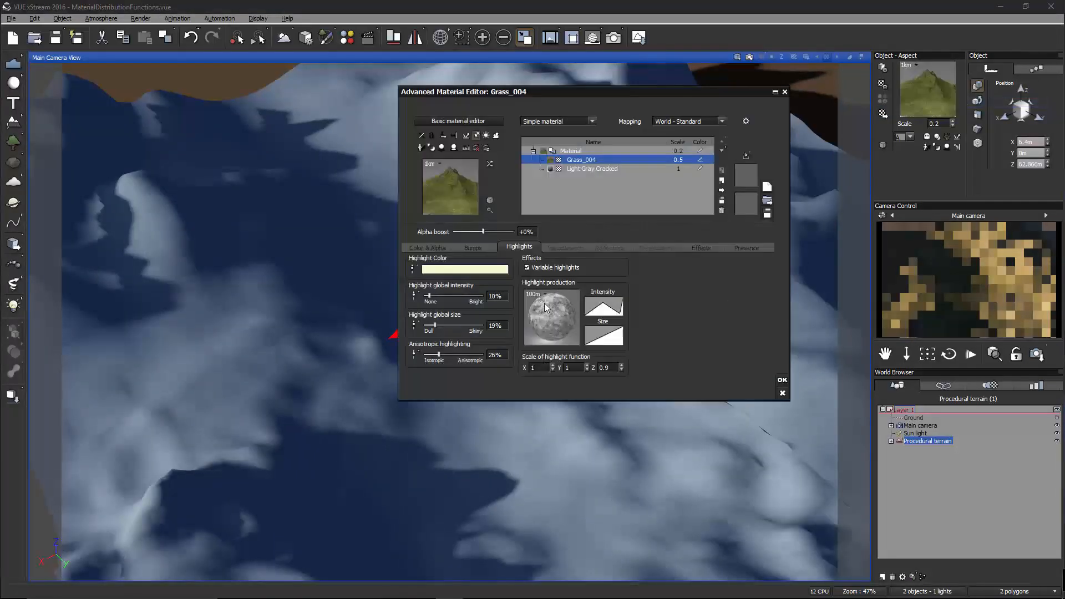
pyautogui.click(419, 246)
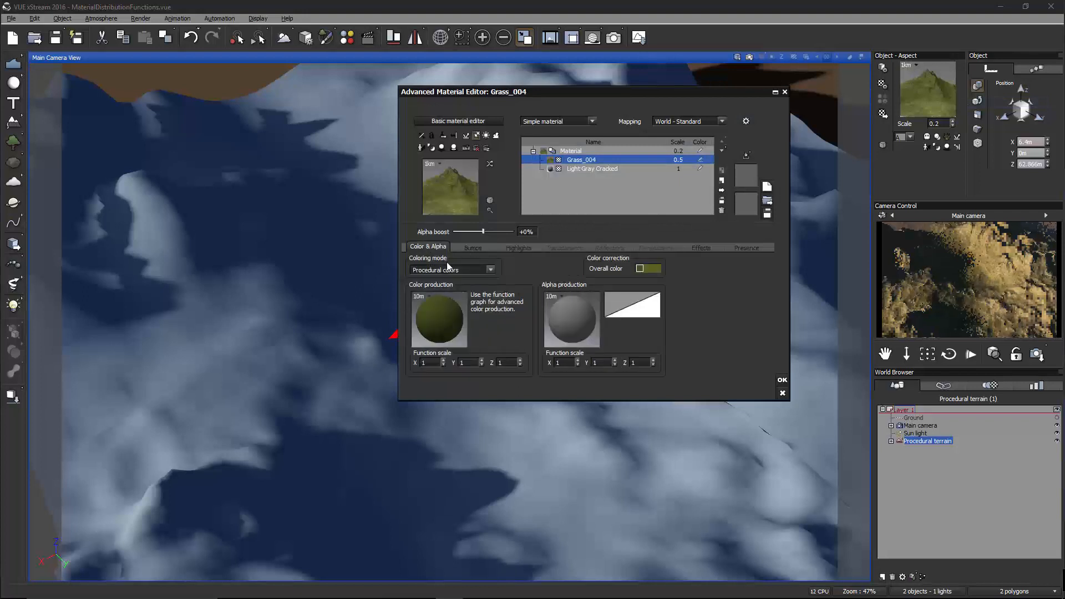
pyautogui.click(503, 248)
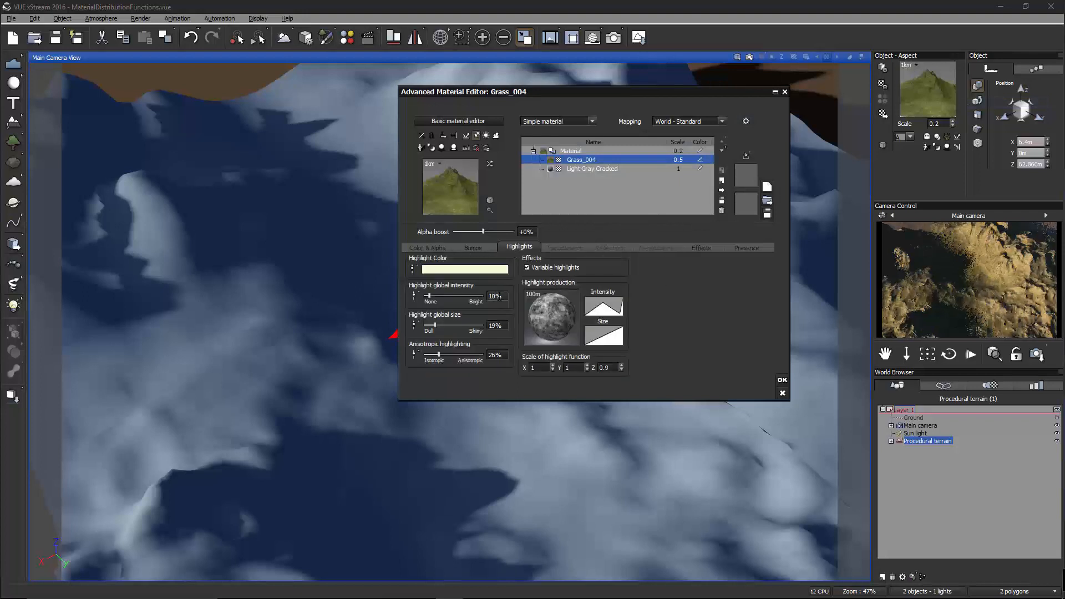
pyautogui.click(500, 296)
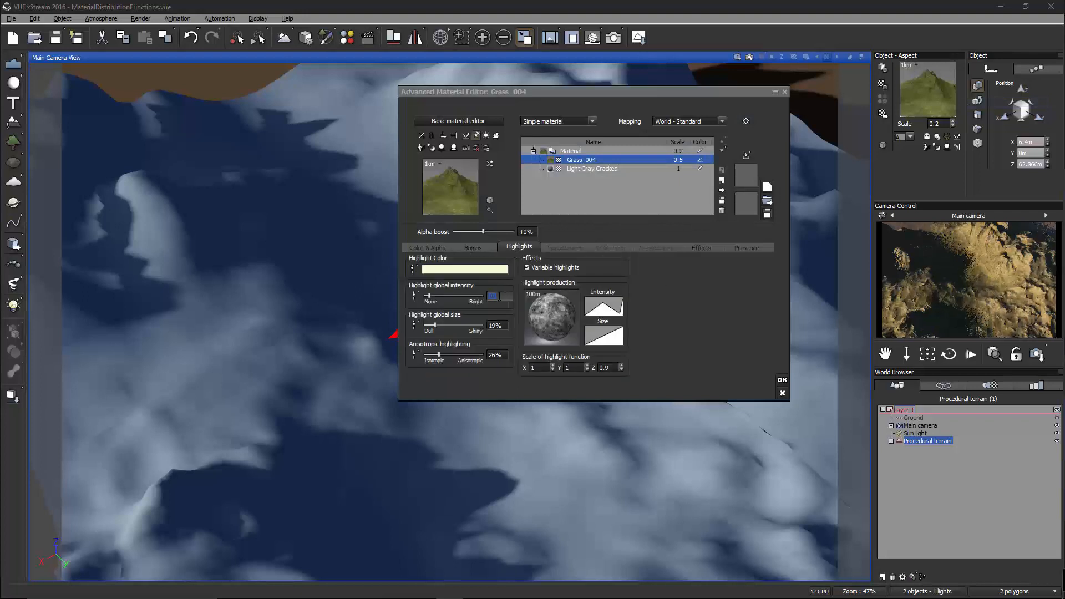
pyautogui.write('0')
pyautogui.press('Return')
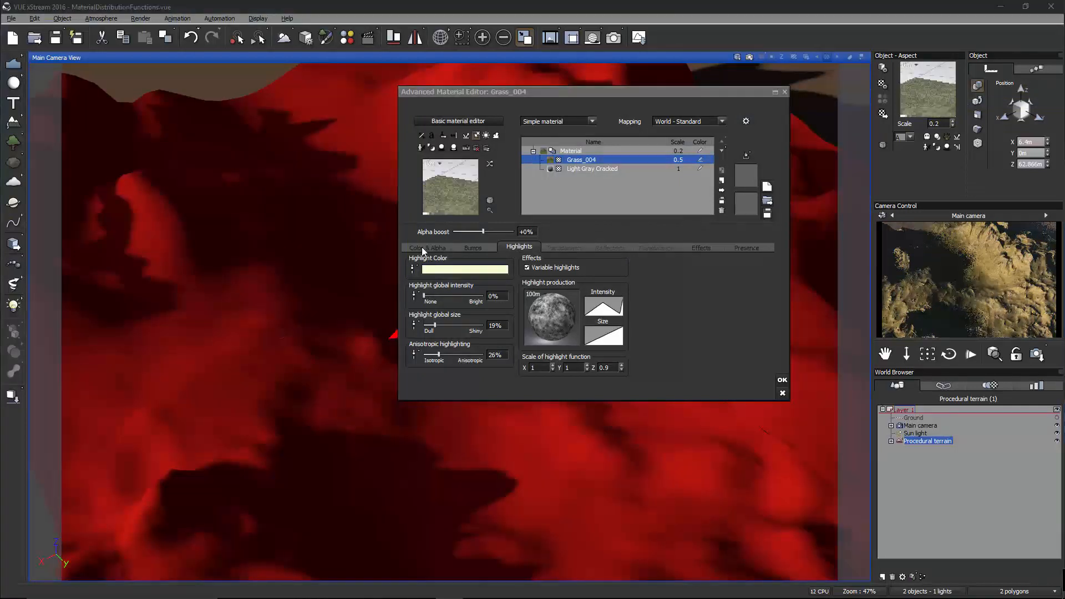
# - In Grass_004's alpha production graph, isolate the Alpha output and the External Dependency input feeding it, and accept the graph and material
pyautogui.click(421, 248)
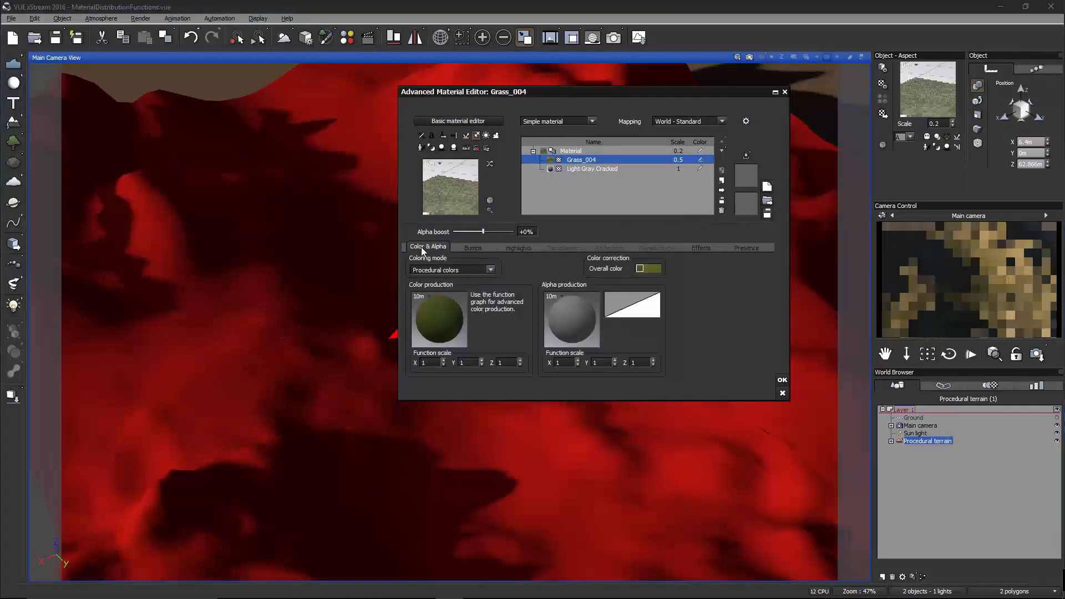
pyautogui.doubleClick(576, 336)
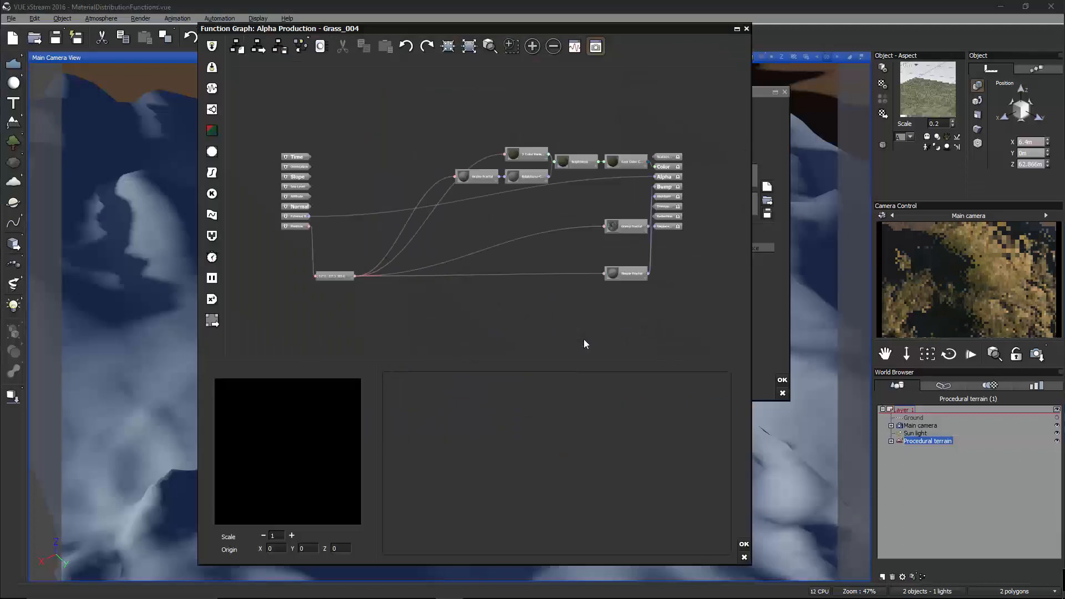
pyautogui.moveTo(523, 230); pyautogui.dragTo(549, 235, button='middle')
pyautogui.moveTo(690, 183); pyautogui.dragTo(690, 105)
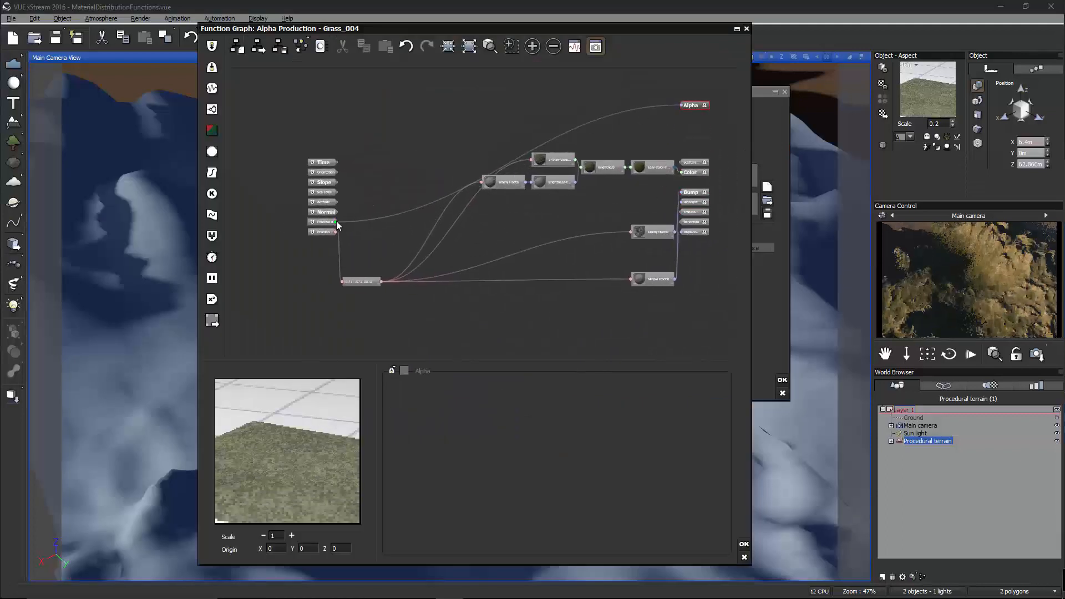
pyautogui.moveTo(328, 222); pyautogui.dragTo(341, 112)
pyautogui.moveTo(343, 130); pyautogui.dragTo(458, 210, button='middle')
pyautogui.scroll(4, 510, 240)
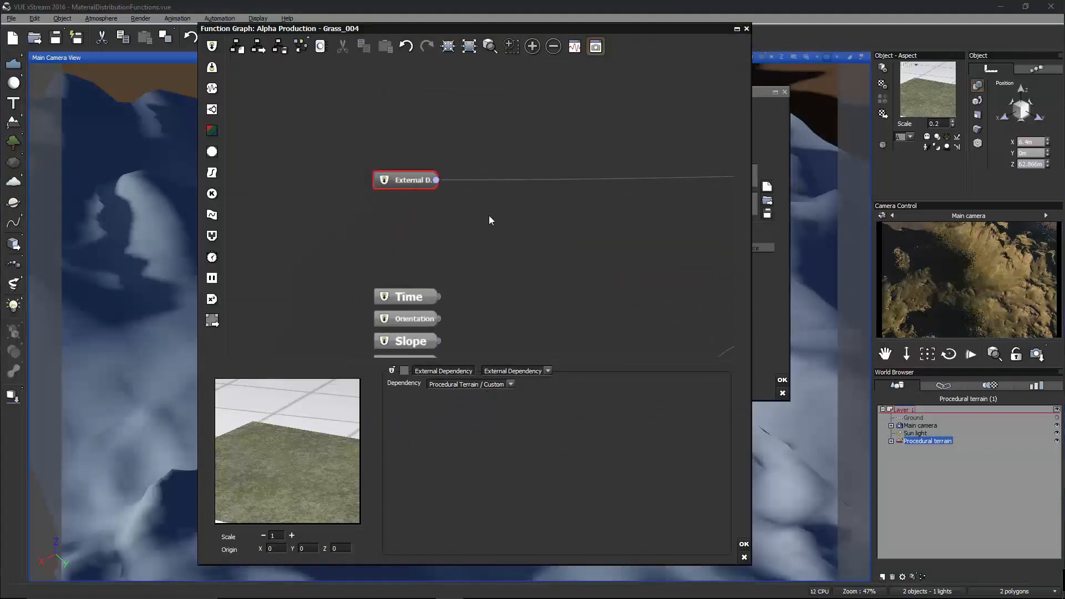
pyautogui.click(743, 545)
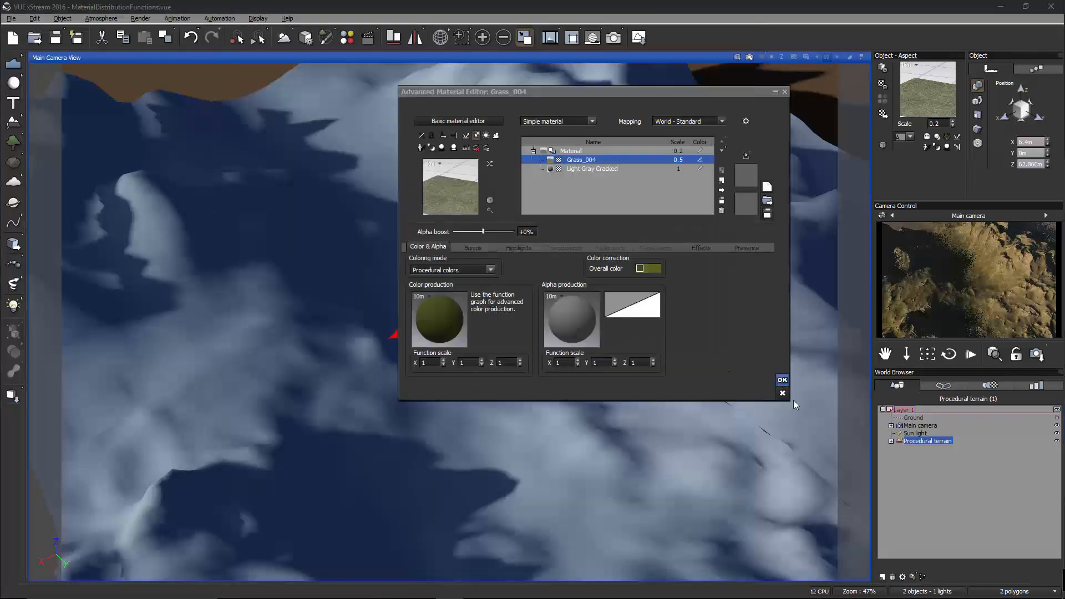
pyautogui.click(782, 381)
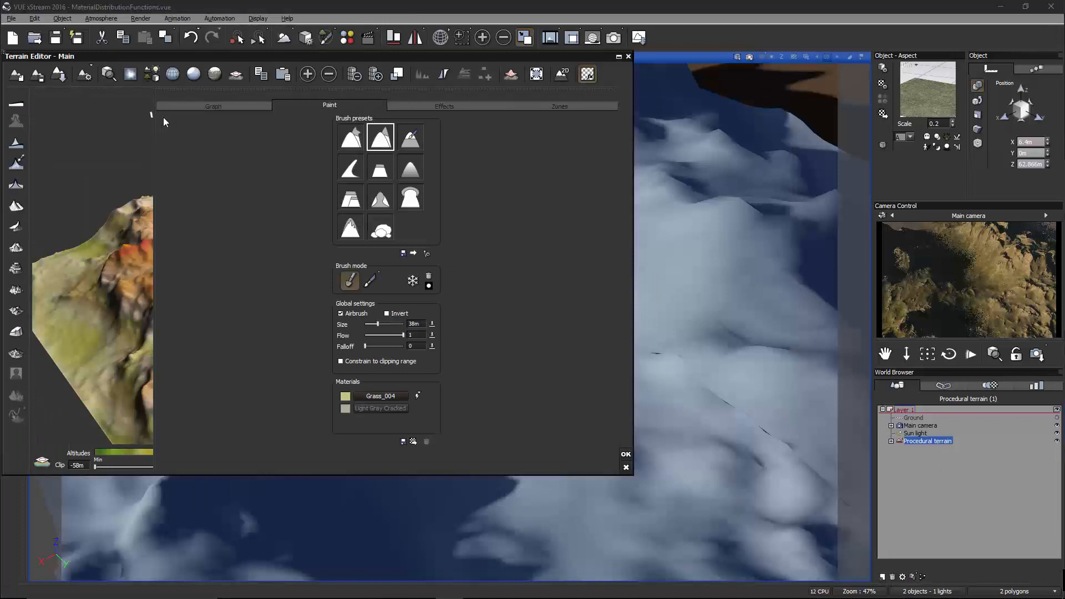
# - Bring up the procedural terrain's altitude production function graph from the Terrain Editor
pyautogui.click(509, 106)
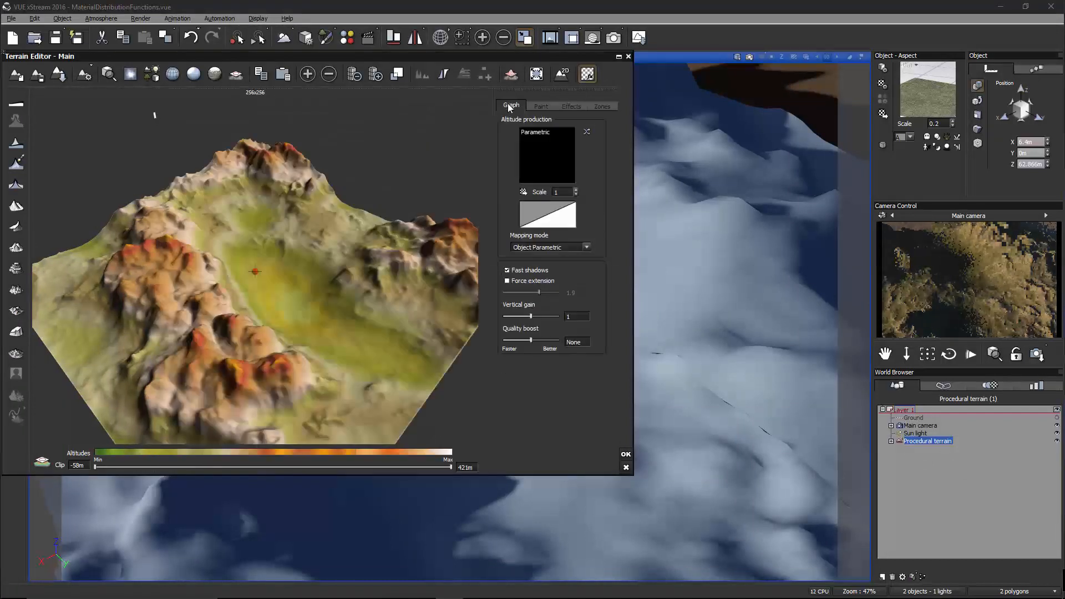
pyautogui.rightClick(539, 158)
pyautogui.click(553, 164)
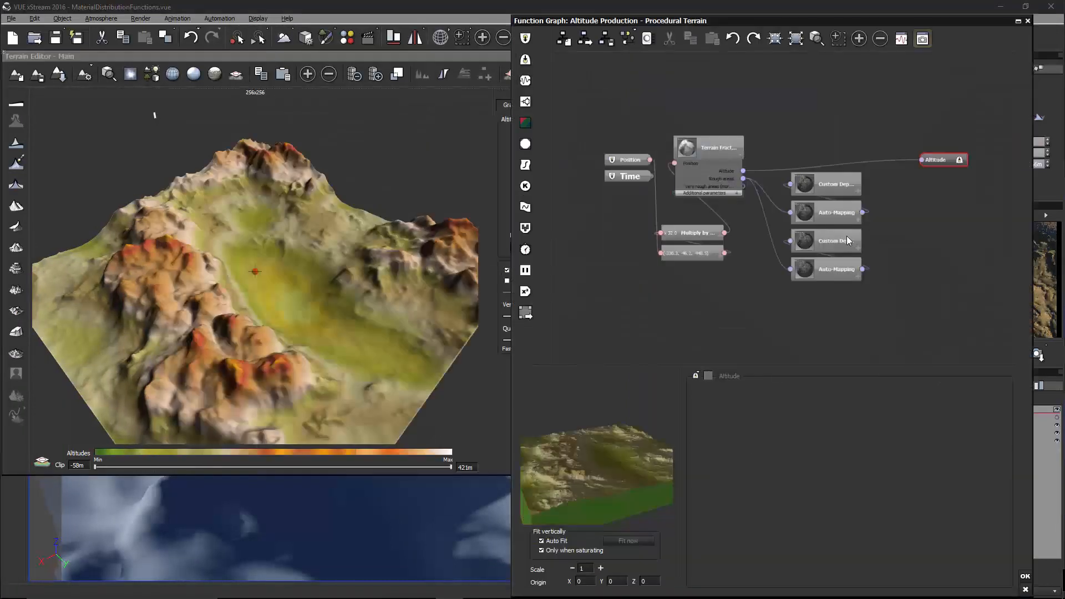
# - Rearrange the altitude graph's nodes into two separate rows, each Auto-Mapping node placed before the Custom Dependency it feeds
pyautogui.moveTo(879, 232); pyautogui.dragTo(755, 230, button='middle')
pyautogui.moveTo(702, 180); pyautogui.dragTo(819, 204)
pyautogui.moveTo(721, 220); pyautogui.dragTo(752, 210)
pyautogui.moveTo(715, 244); pyautogui.dragTo(825, 270)
pyautogui.moveTo(736, 256)
pyautogui.mouseDown()
pyautogui.moveTo(806, 238)
pyautogui.moveTo(727, 257)
pyautogui.mouseUp()
pyautogui.moveTo(733, 252); pyautogui.dragTo(670, 248, button='middle')
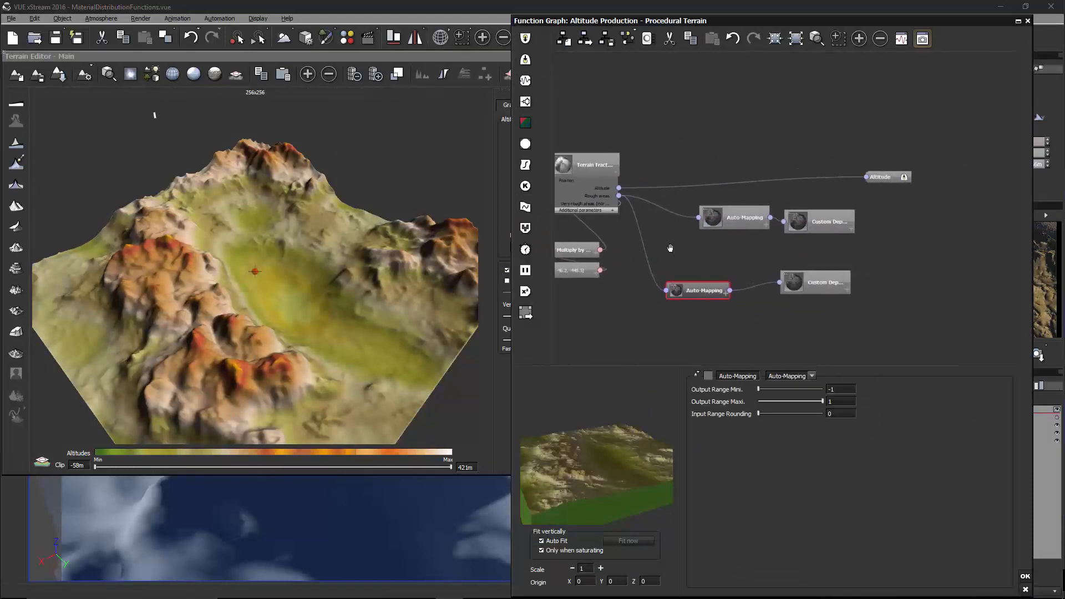
pyautogui.scroll(2, 687, 244)
pyautogui.click(823, 307)
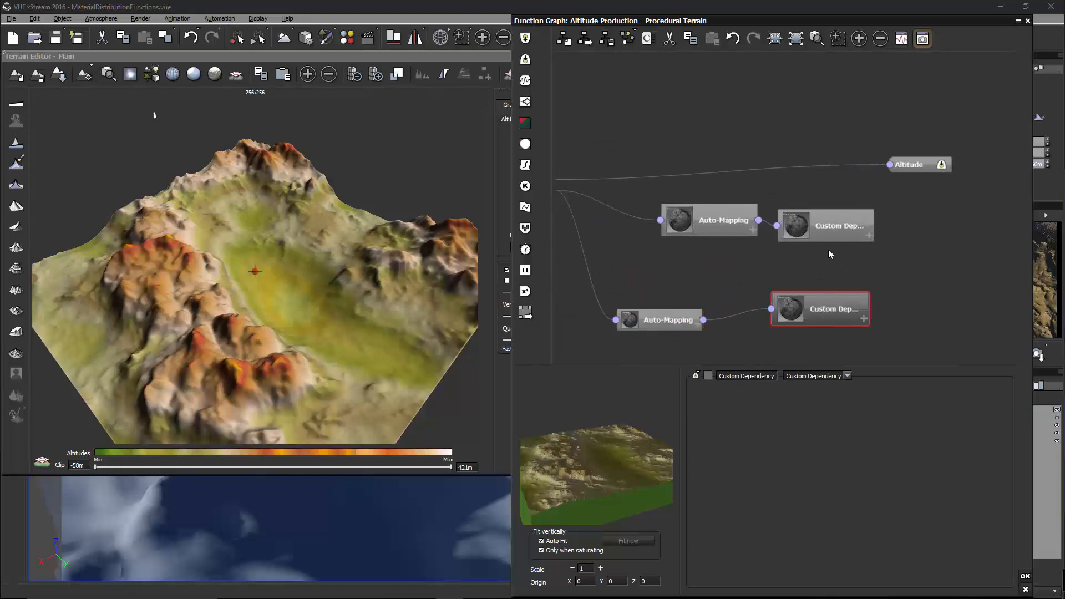
pyautogui.click(830, 238)
pyautogui.moveTo(757, 277); pyautogui.dragTo(811, 279, button='middle')
pyautogui.moveTo(776, 225); pyautogui.dragTo(741, 237)
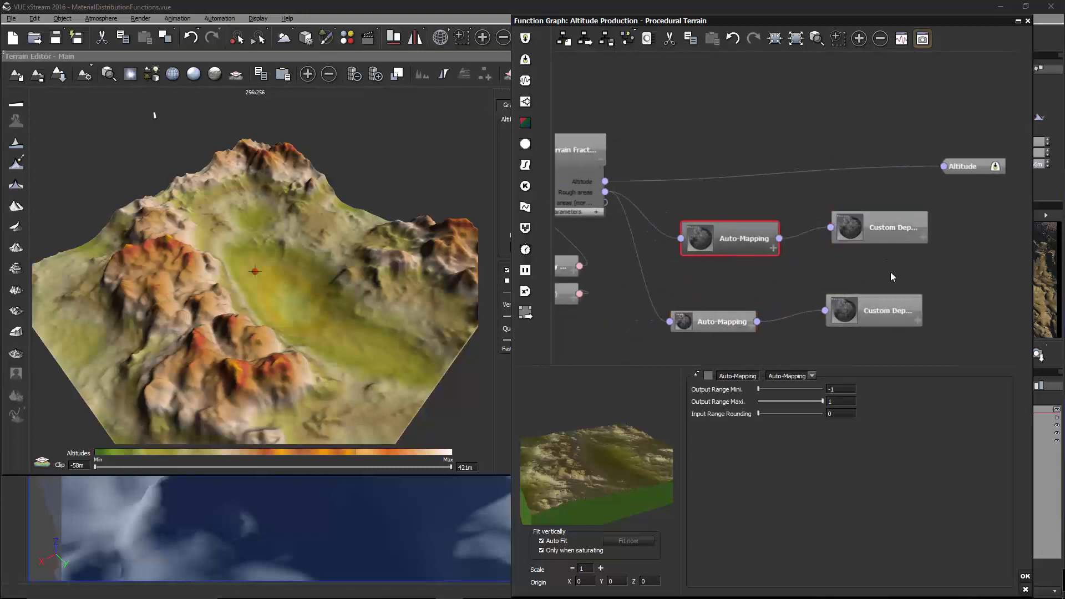
# - Rename the upper row's Custom Dependency output to "[rough]"
pyautogui.moveTo(892, 276); pyautogui.dragTo(859, 271, button='middle')
pyautogui.click(862, 230)
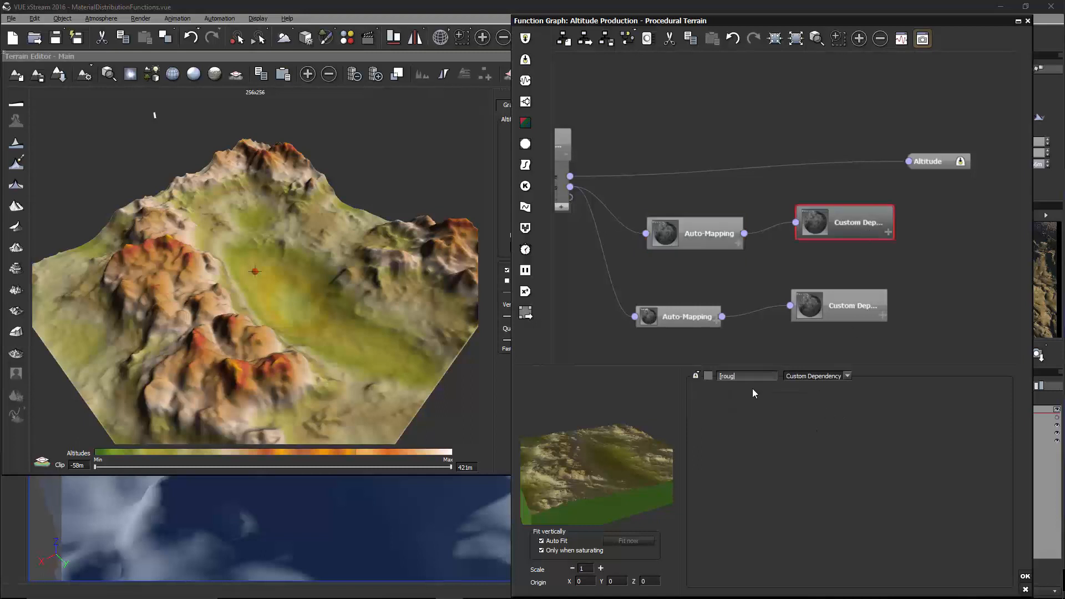
pyautogui.write('[rough]')
pyautogui.press('Return')
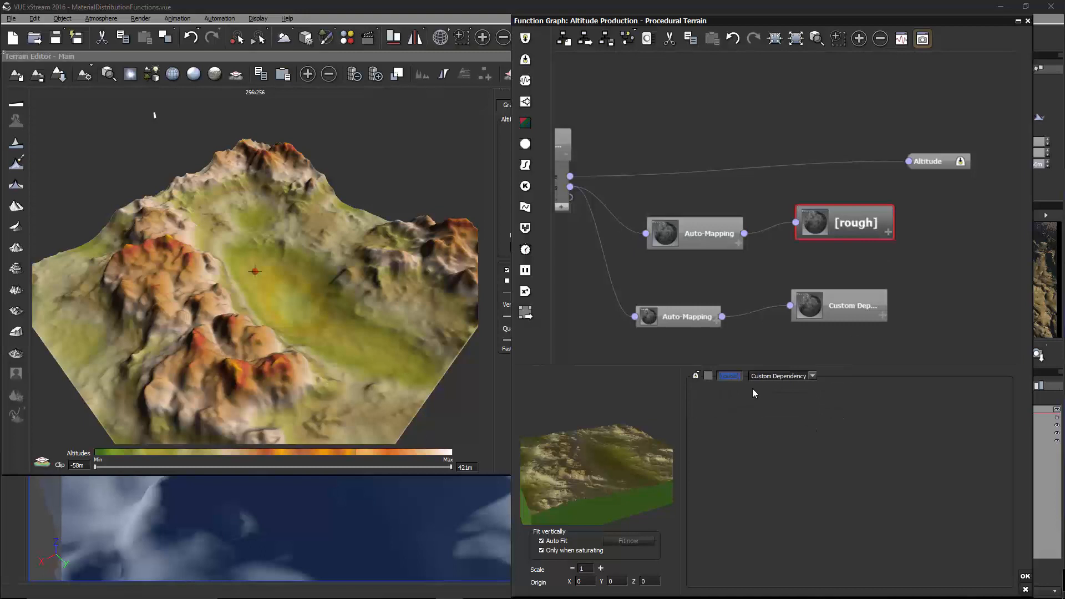
# - Delete the lower Auto-Mapping and Custom Dependency pair, and accept the altitude graph and the terrain
pyautogui.click(983, 263)
pyautogui.click(848, 308)
pyautogui.moveTo(920, 290); pyautogui.dragTo(664, 335)
pyautogui.press('Delete')
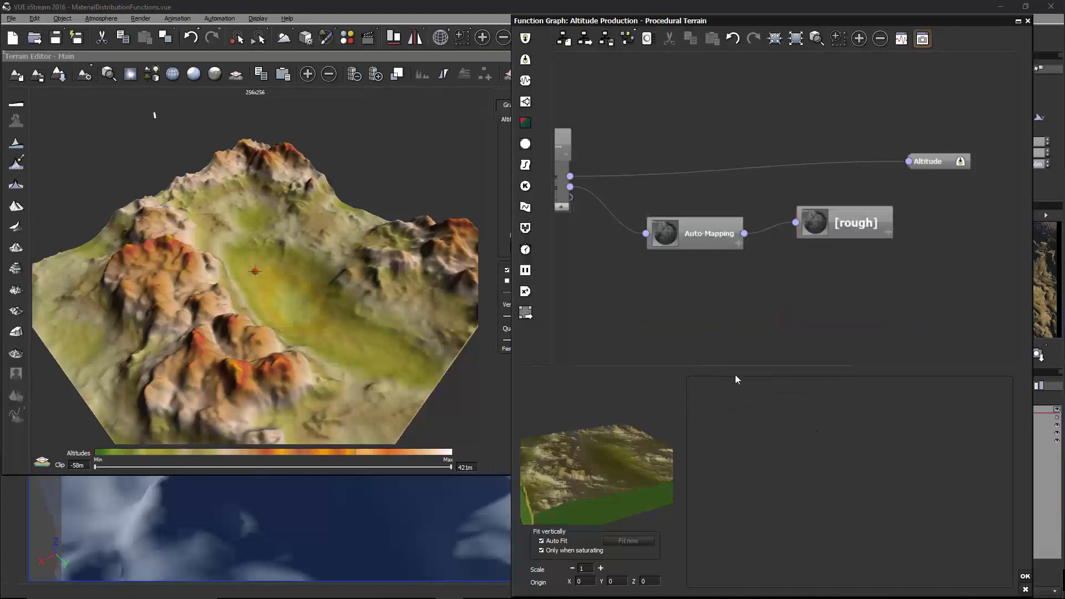
pyautogui.click(1025, 576)
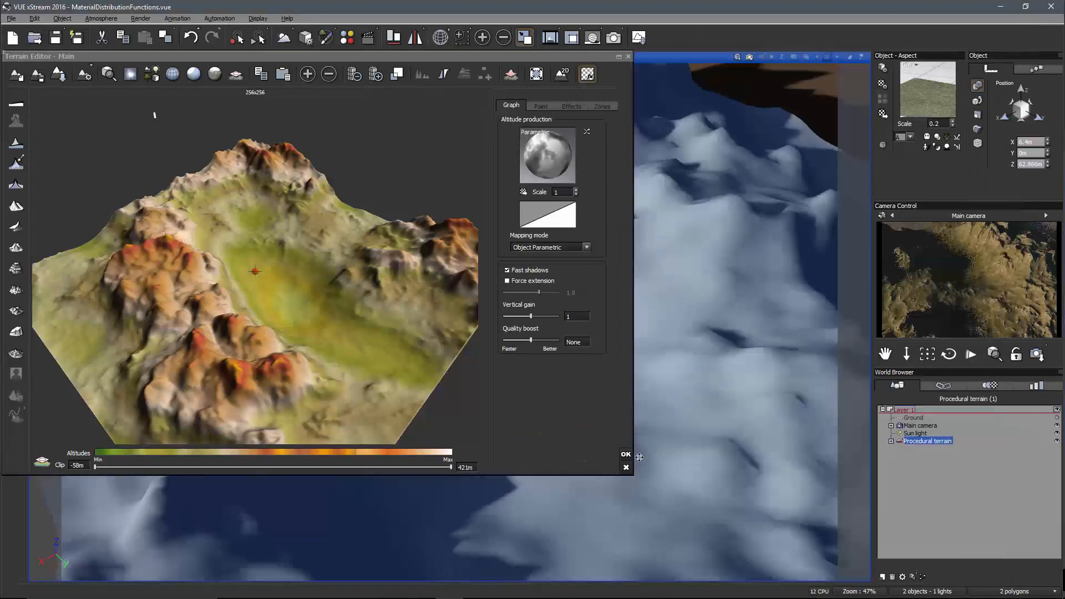
pyautogui.click(625, 454)
# - Link the External Dependency input in Grass_004's function graph to Procedural Terrain / [Rough], and accept the graph and the material
pyautogui.rightClick(932, 112)
pyautogui.click(965, 103)
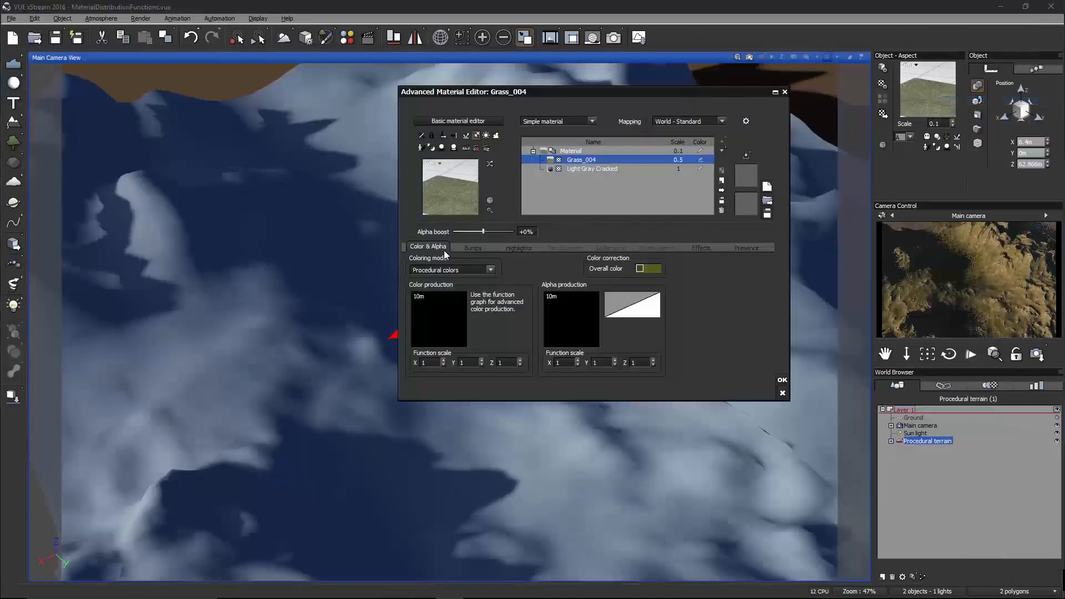
pyautogui.click(445, 312)
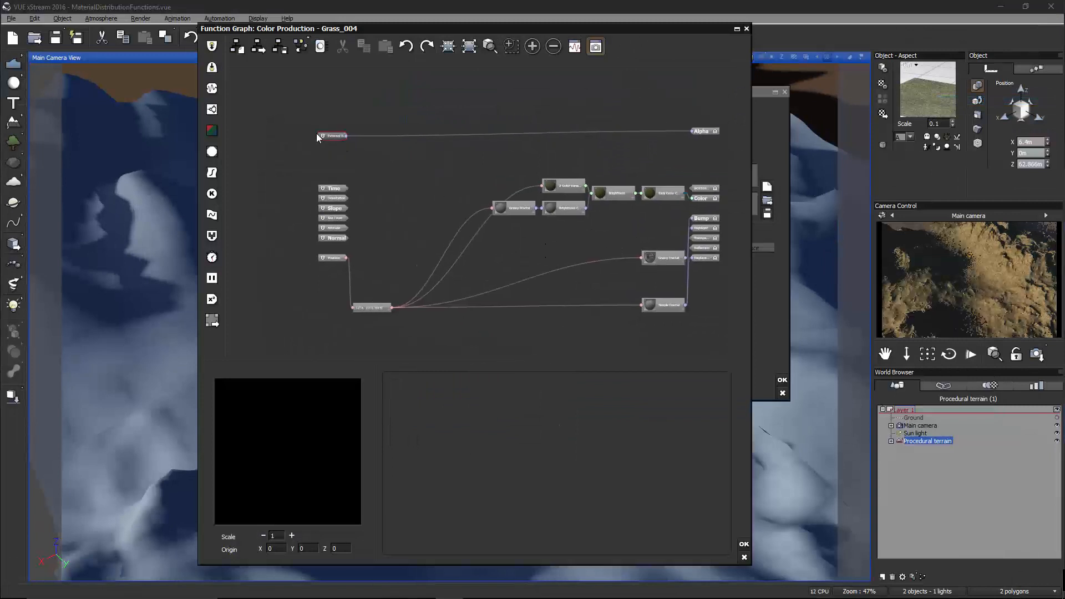
pyautogui.click(327, 136)
pyautogui.click(509, 383)
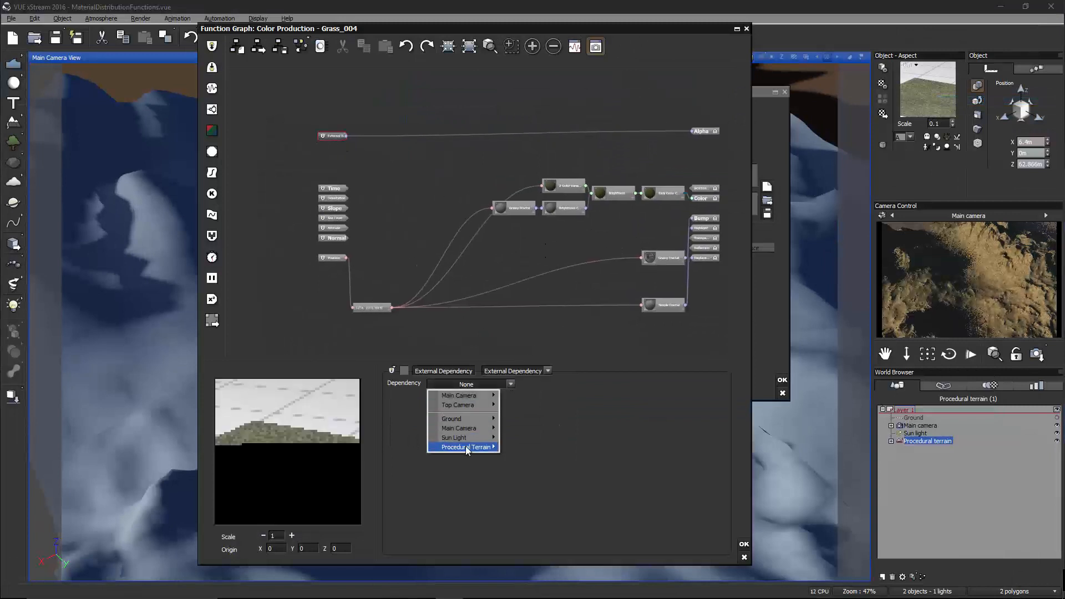
pyautogui.moveTo(465, 447)
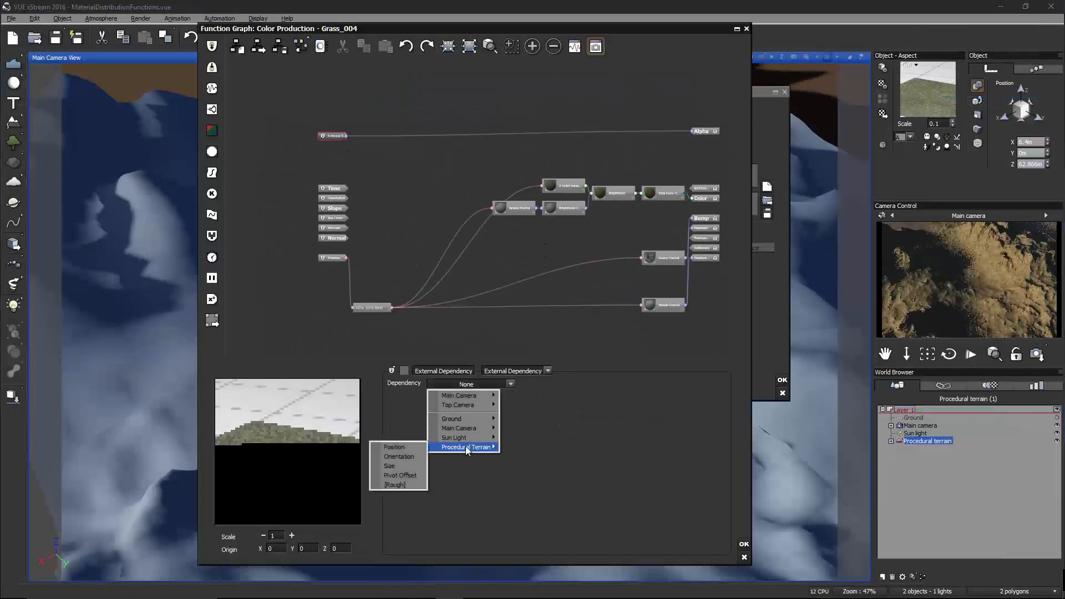
pyautogui.click(401, 484)
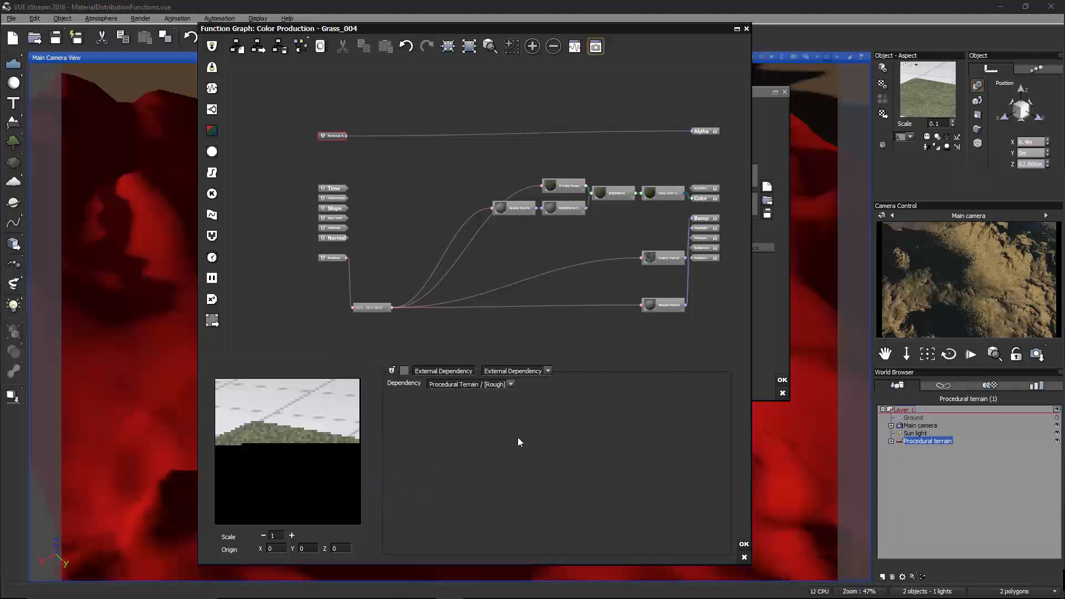
pyautogui.click(745, 544)
pyautogui.click(780, 380)
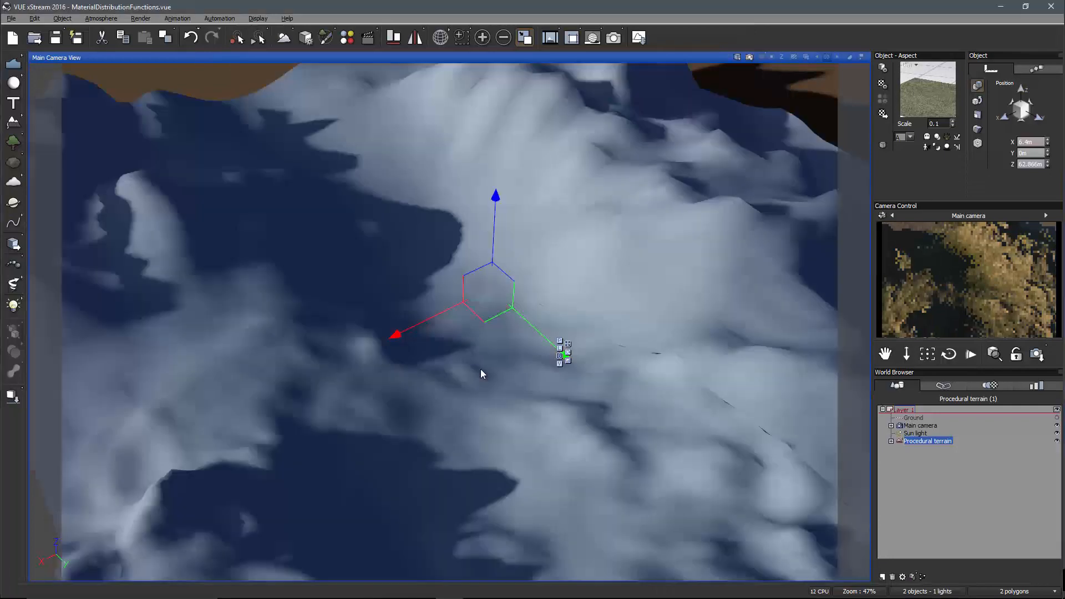
# - Switch the atmosphere's lighting model to Global ambience and accept the atmosphere
pyautogui.moveTo(639, 319); pyautogui.dragTo(614, 331, button='right')
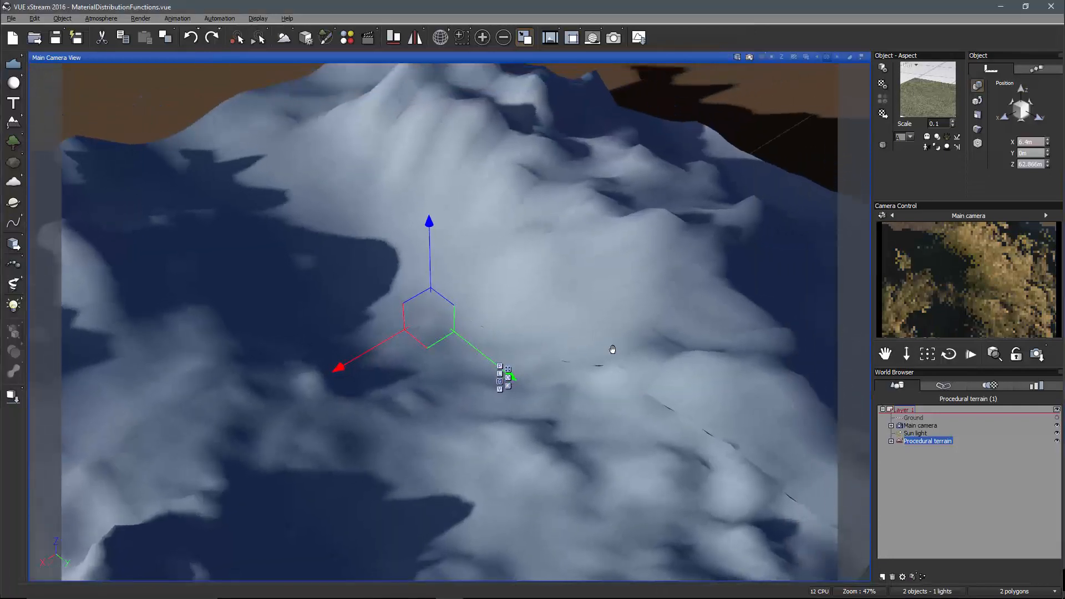
pyautogui.moveTo(627, 391); pyautogui.dragTo(684, 350, button='right')
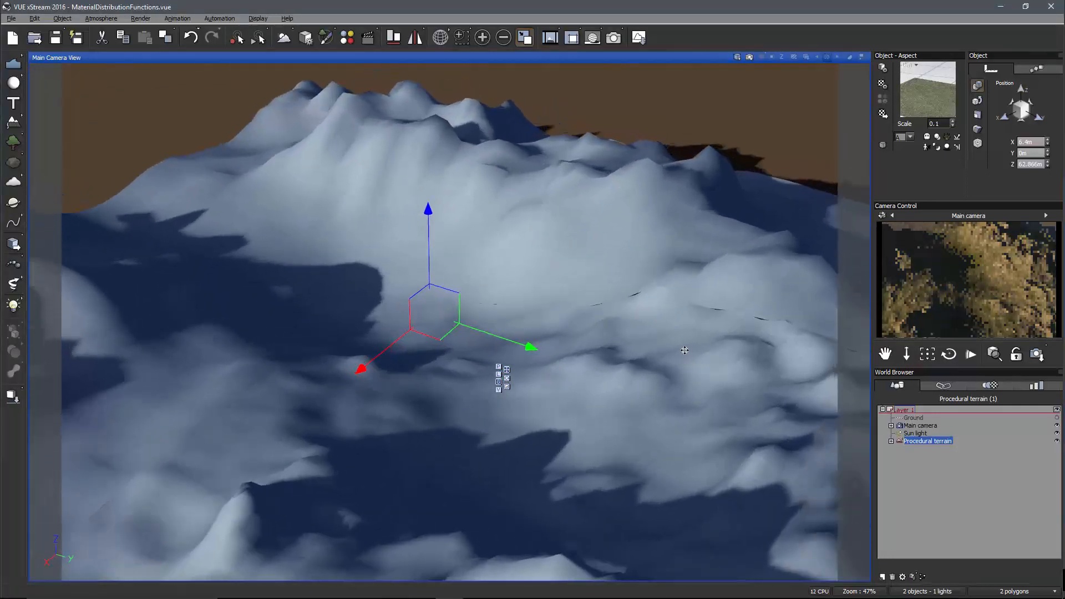
pyautogui.moveTo(679, 338)
pyautogui.mouseDown(button='middle')
pyautogui.moveTo(699, 331)
pyautogui.moveTo(687, 333)
pyautogui.mouseUp(button='middle')
pyautogui.scroll(3, 686, 333)
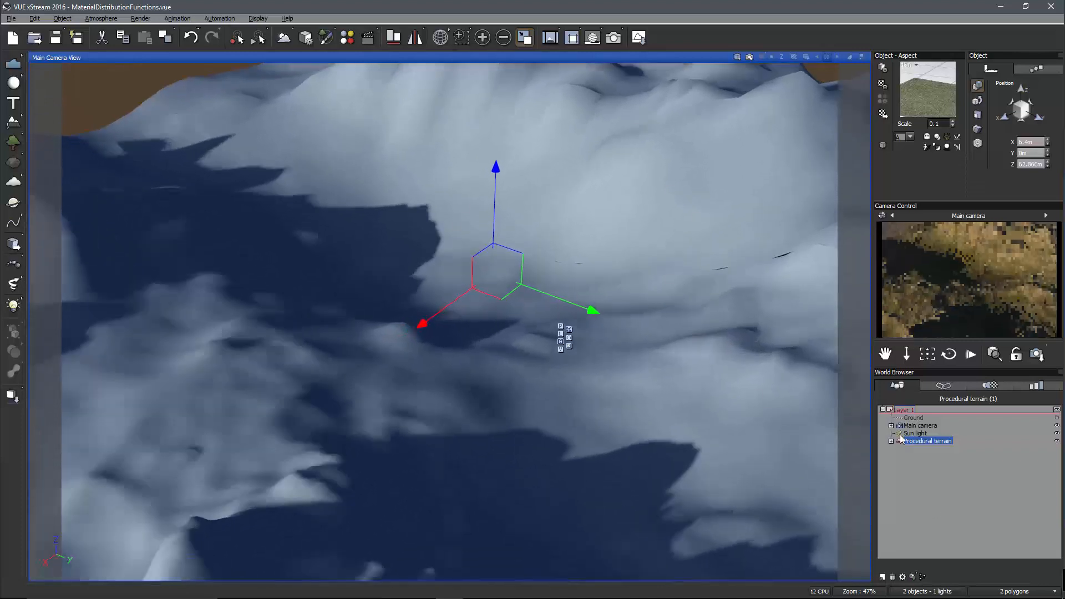
pyautogui.press('F4')
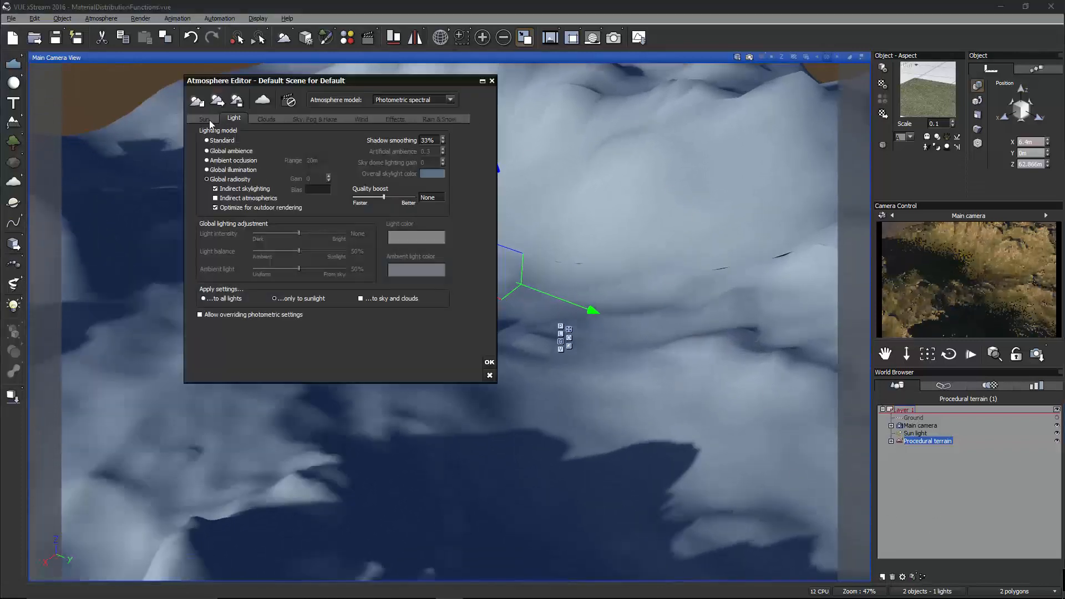
pyautogui.click(233, 151)
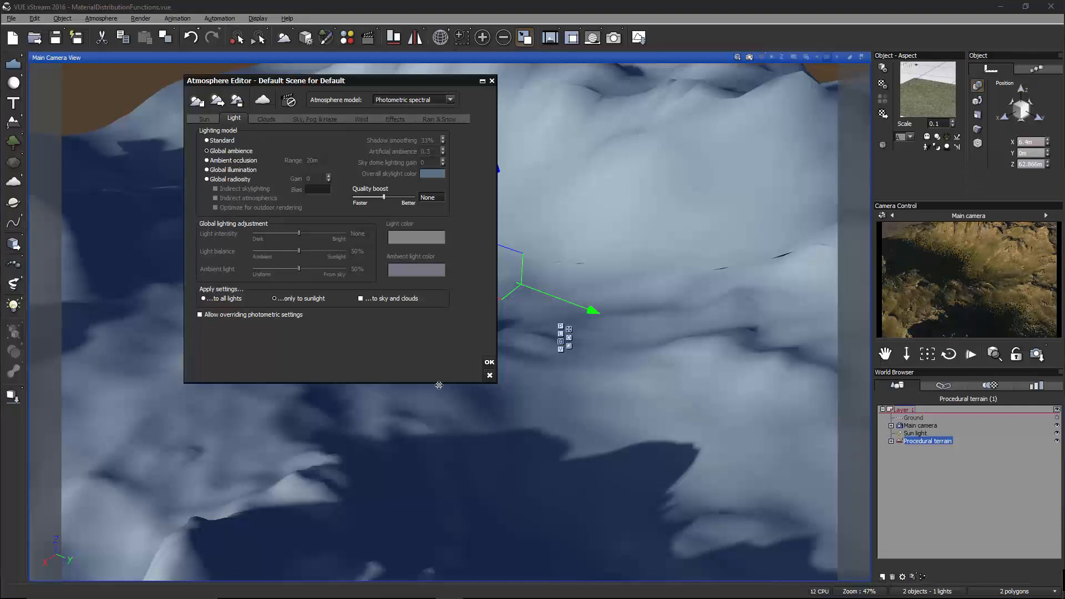
pyautogui.click(489, 364)
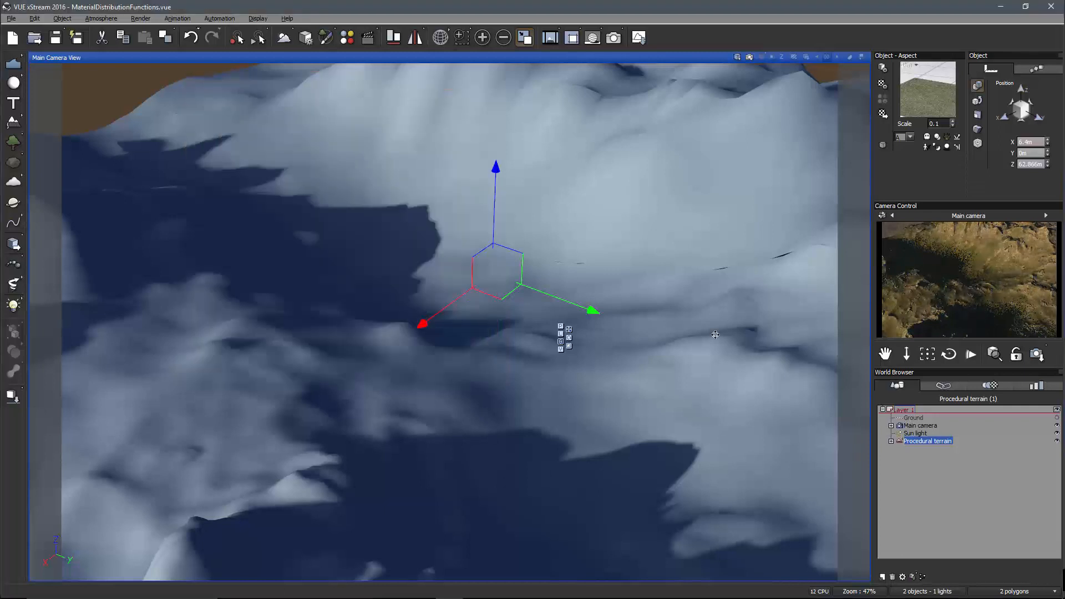
# - Set the sun light's softness to 0° and reposition the sun at about 214° azimuth and 35° pitch
pyautogui.click(914, 433)
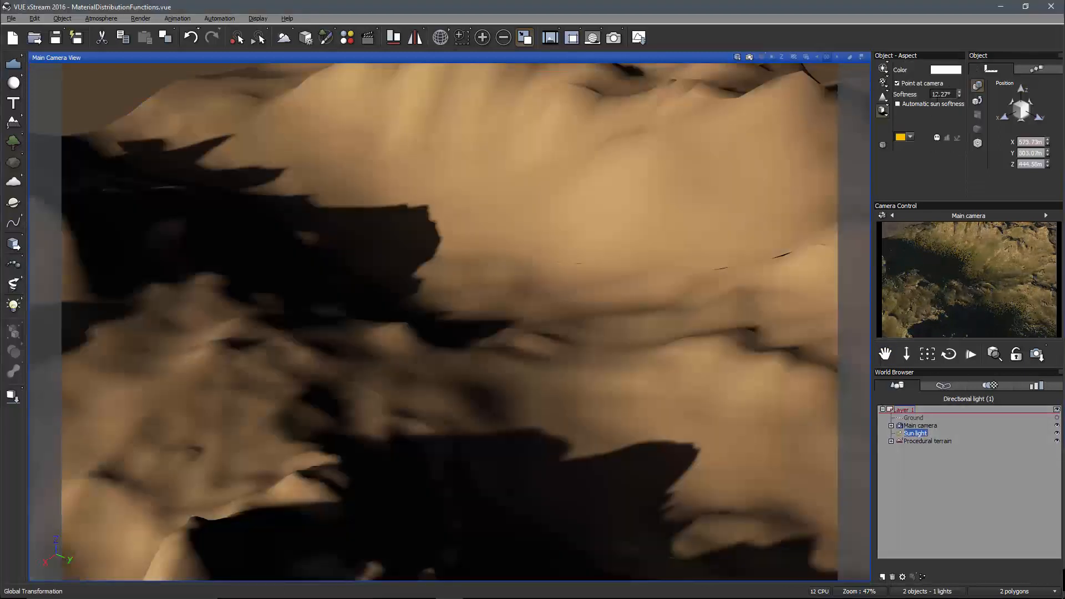
pyautogui.click(934, 103)
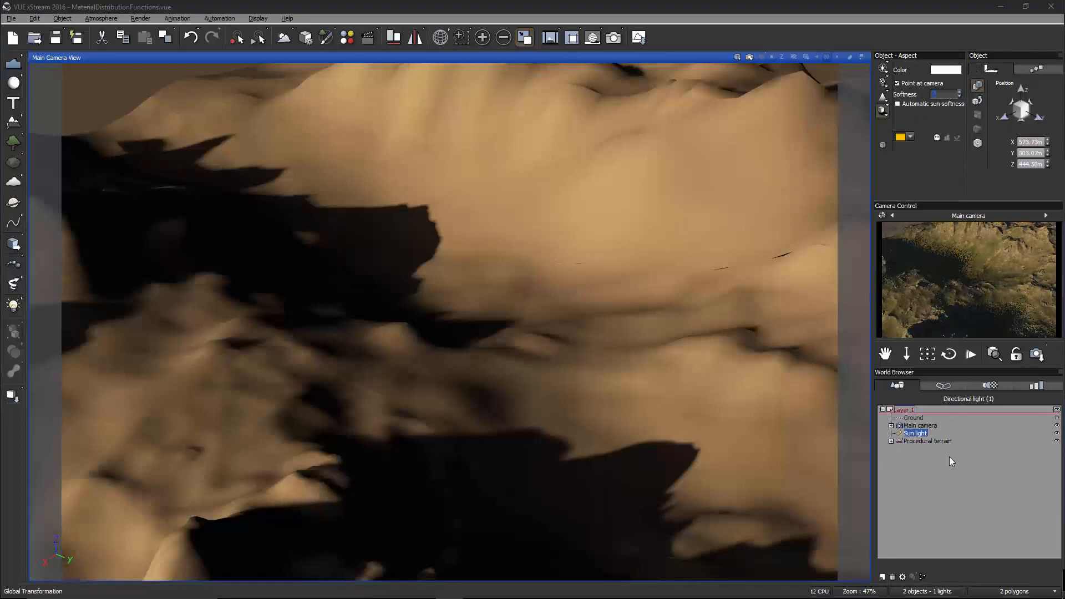
pyautogui.press('F4')
pyautogui.click(207, 121)
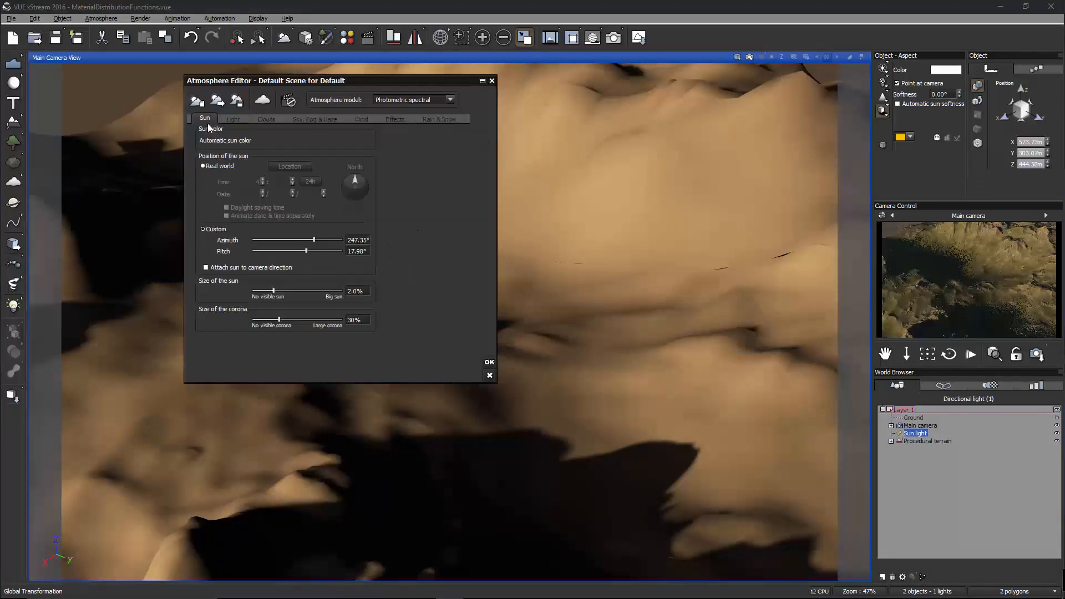
pyautogui.moveTo(307, 251); pyautogui.dragTo(304, 240)
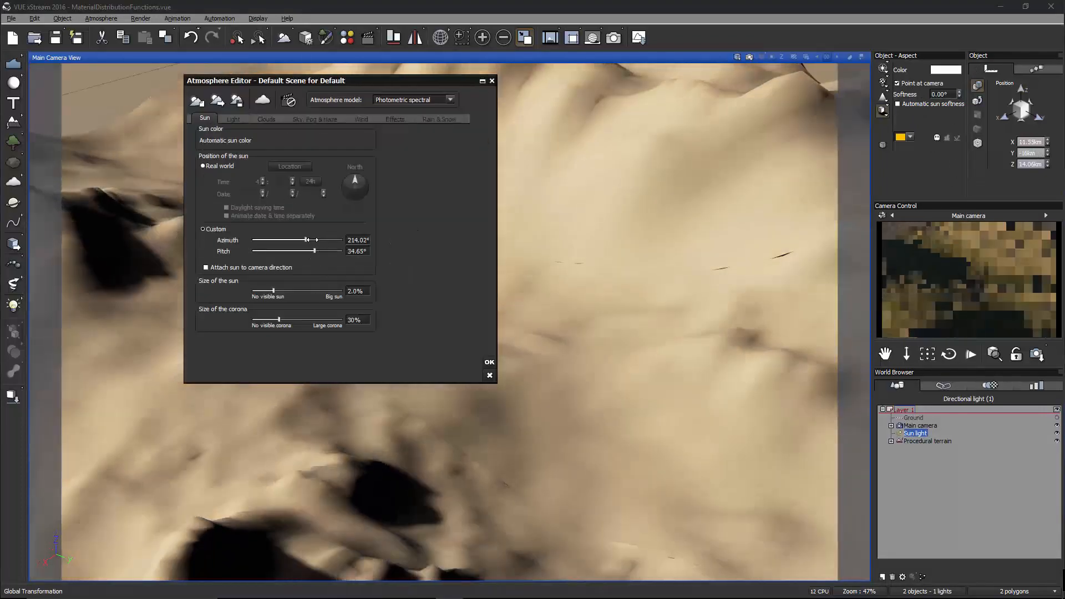
pyautogui.click(490, 362)
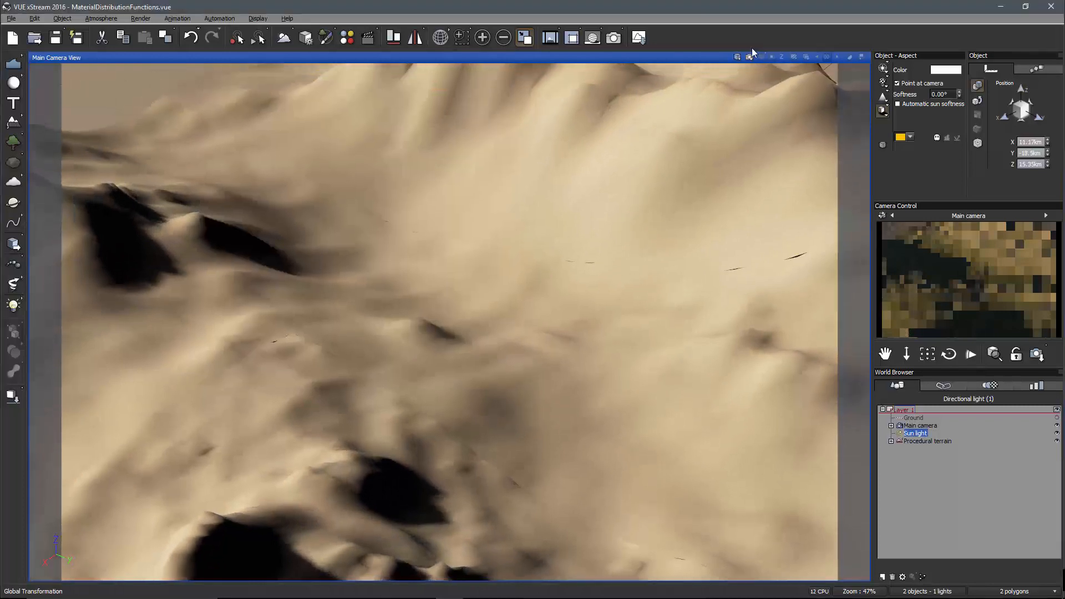
# - Render the main camera view to check how the grass is distributed over the terrain
pyautogui.click(779, 83)
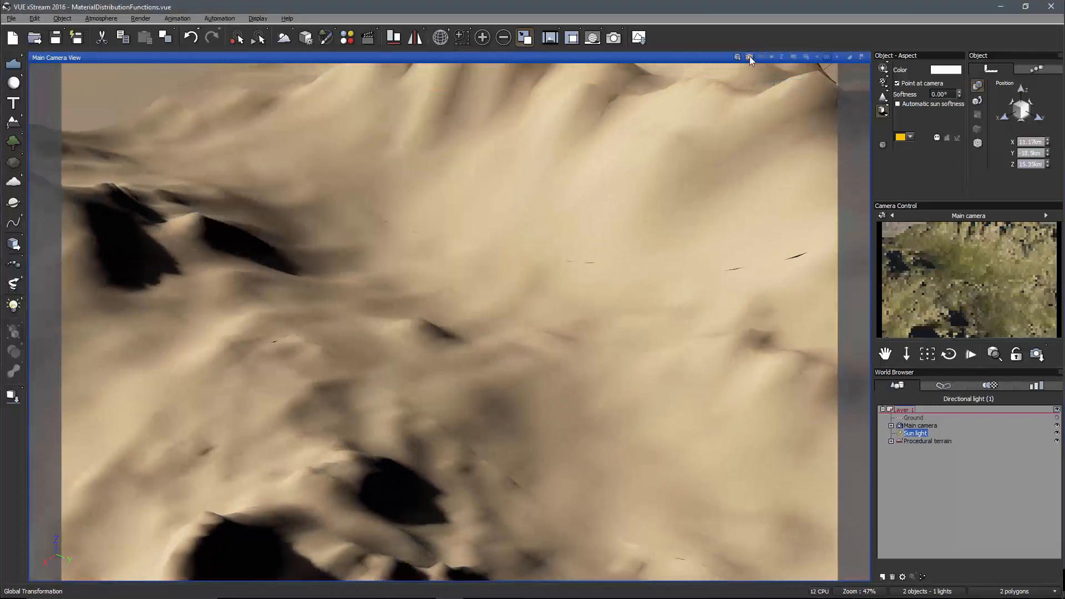
pyautogui.click(750, 58)
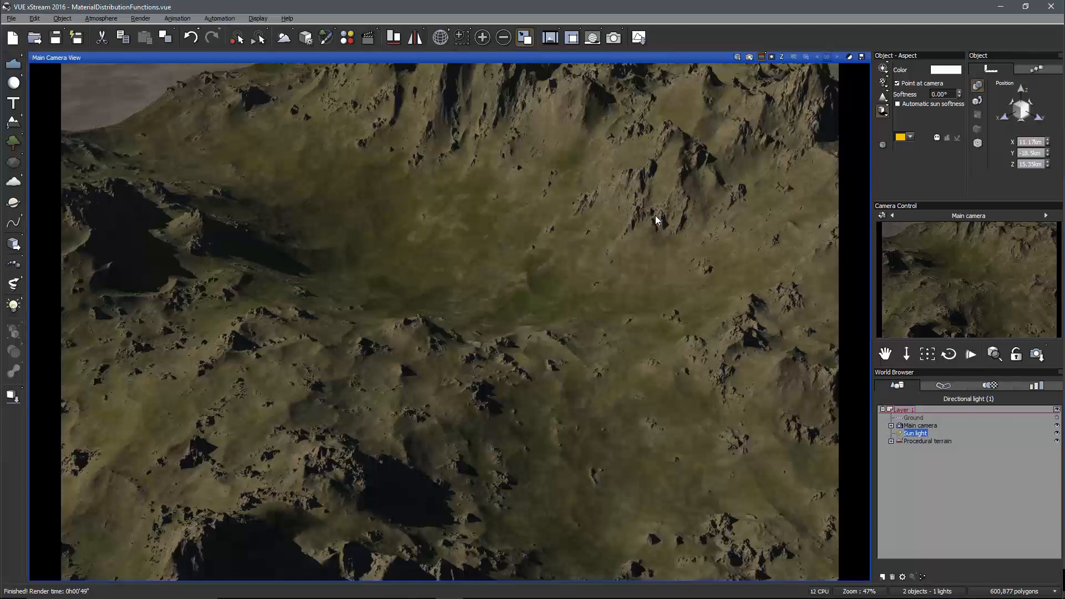
# - Add a keypoint at about X 0, Y 1 to Grass_004's alpha filter, accept the material and re-render the main camera view
pyautogui.click(639, 219)
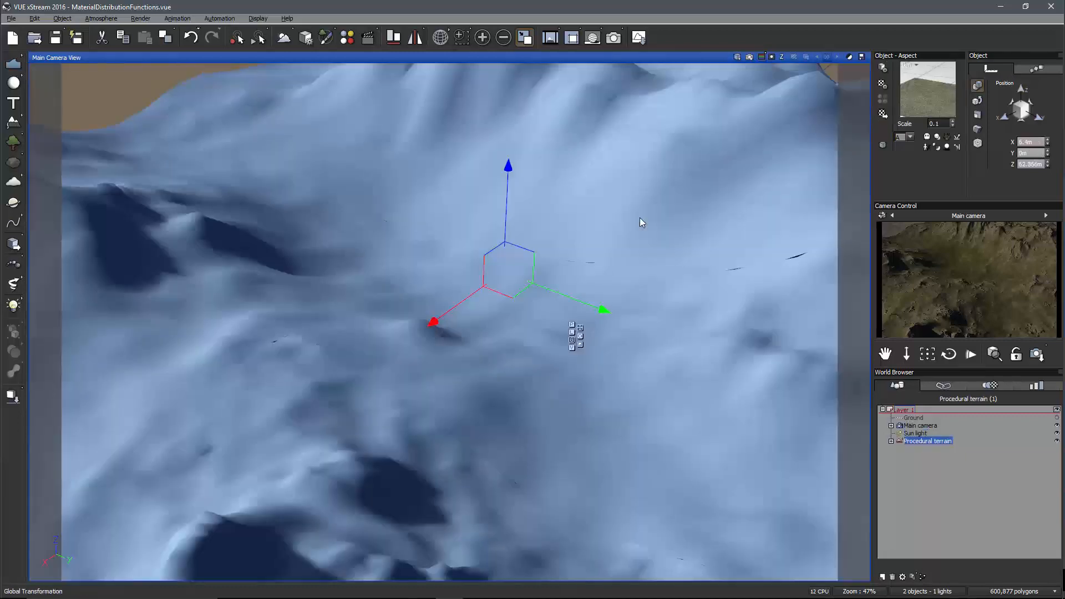
pyautogui.rightClick(923, 84)
pyautogui.click(953, 89)
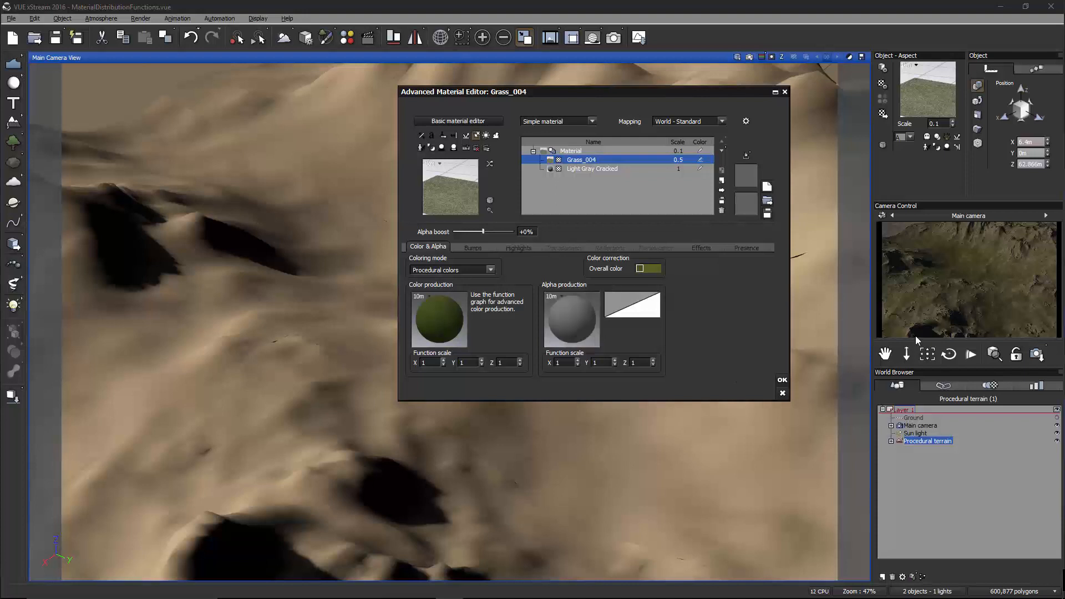
pyautogui.rightClick(632, 305)
pyautogui.click(666, 313)
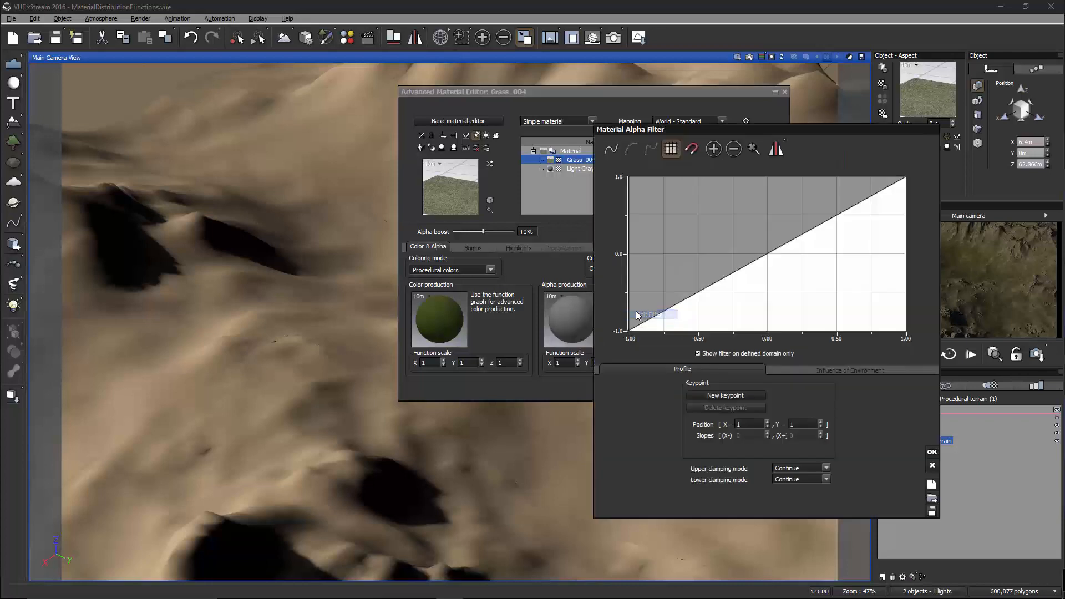
pyautogui.click(768, 178)
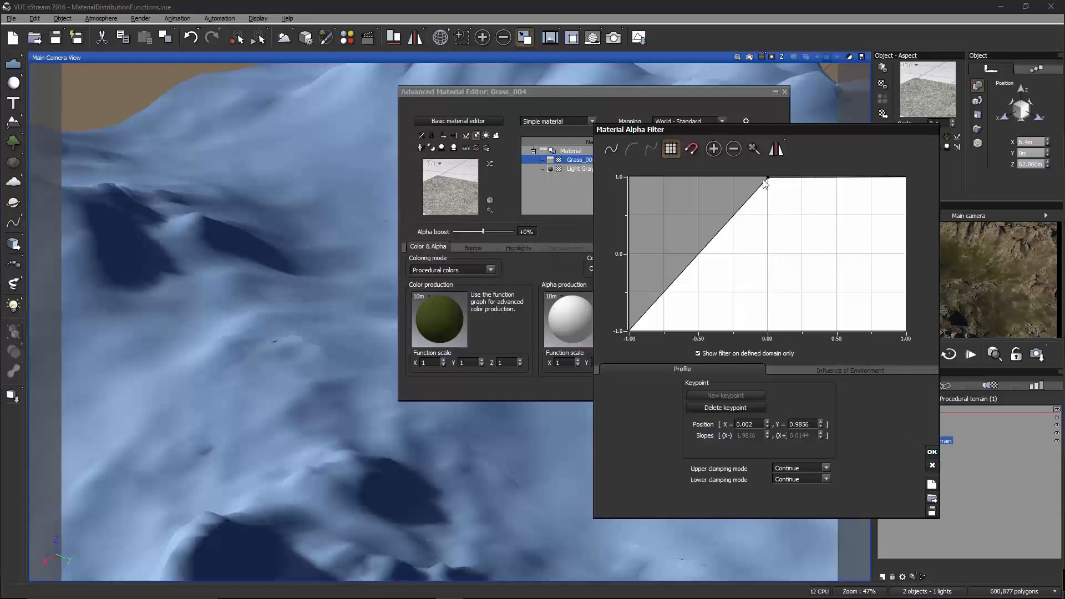
pyautogui.click(931, 453)
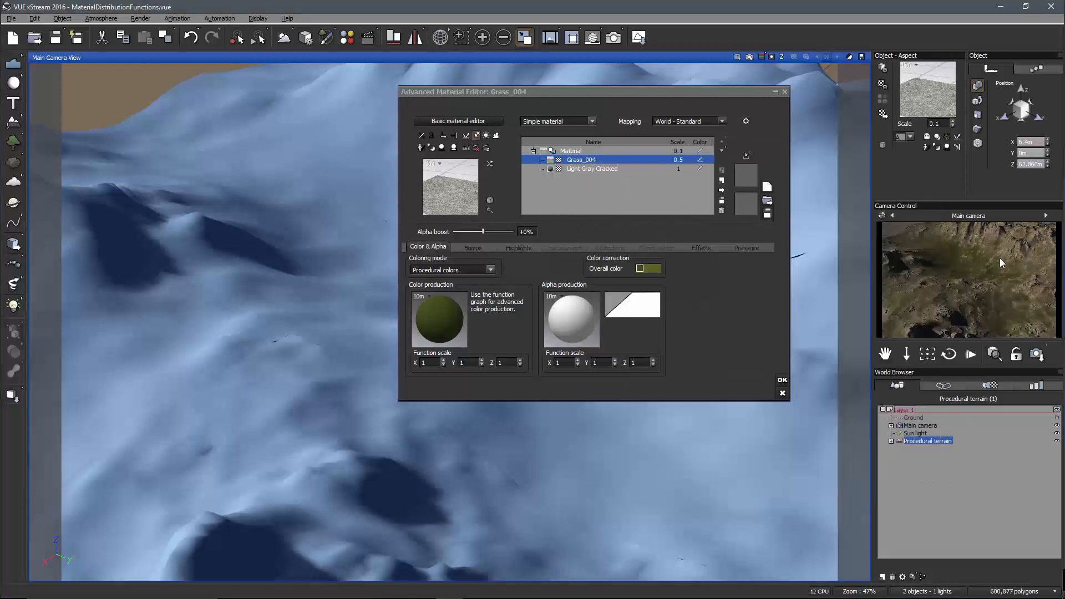
pyautogui.click(782, 382)
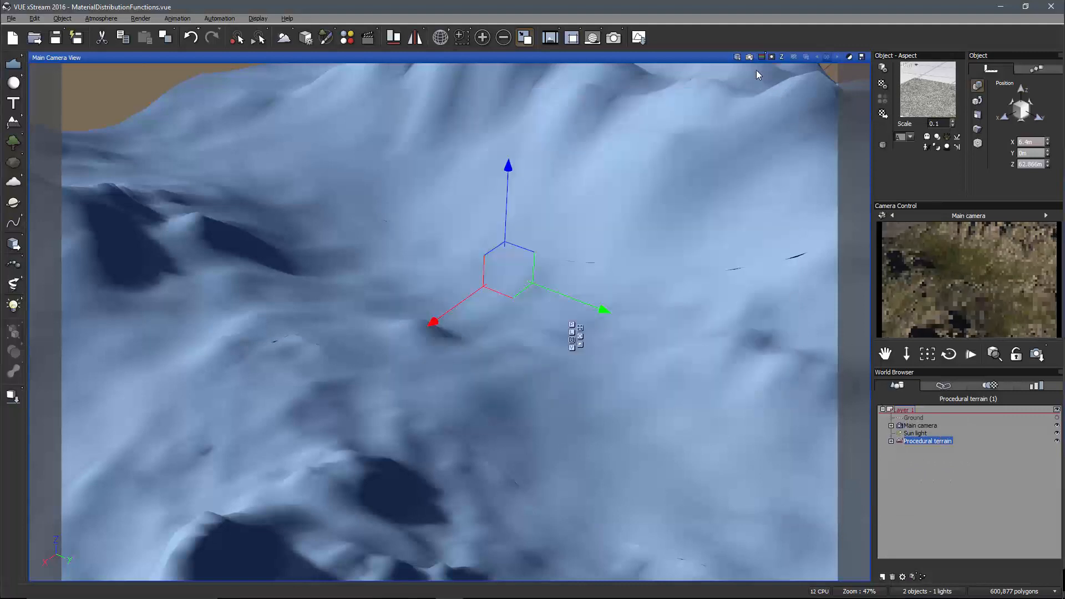
pyautogui.click(748, 57)
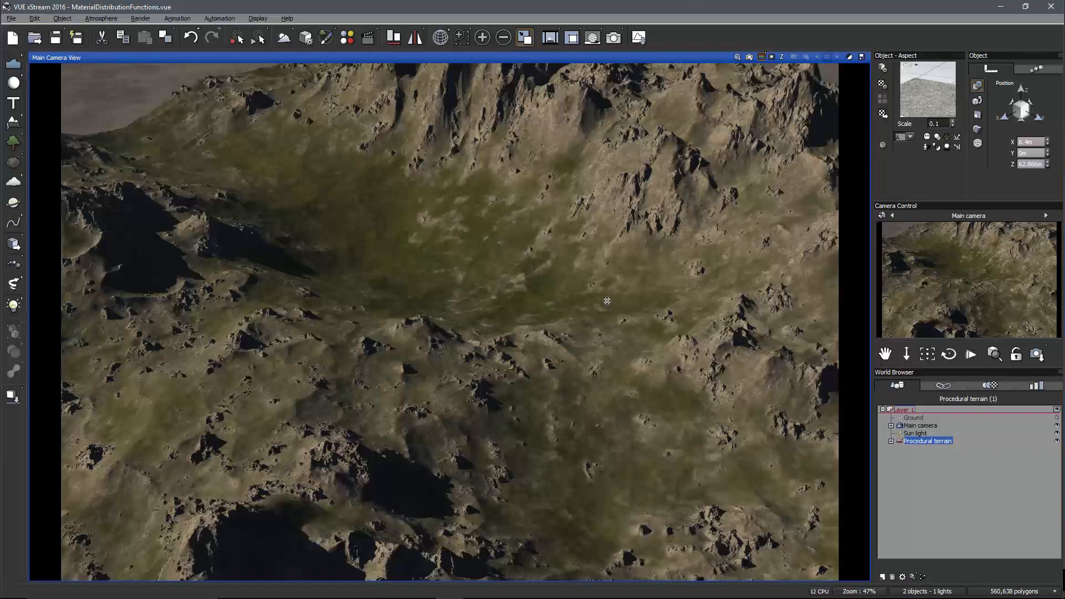
# - Open the procedural terrain in the Terrain Editor and show its painting tools
pyautogui.click(610, 300)
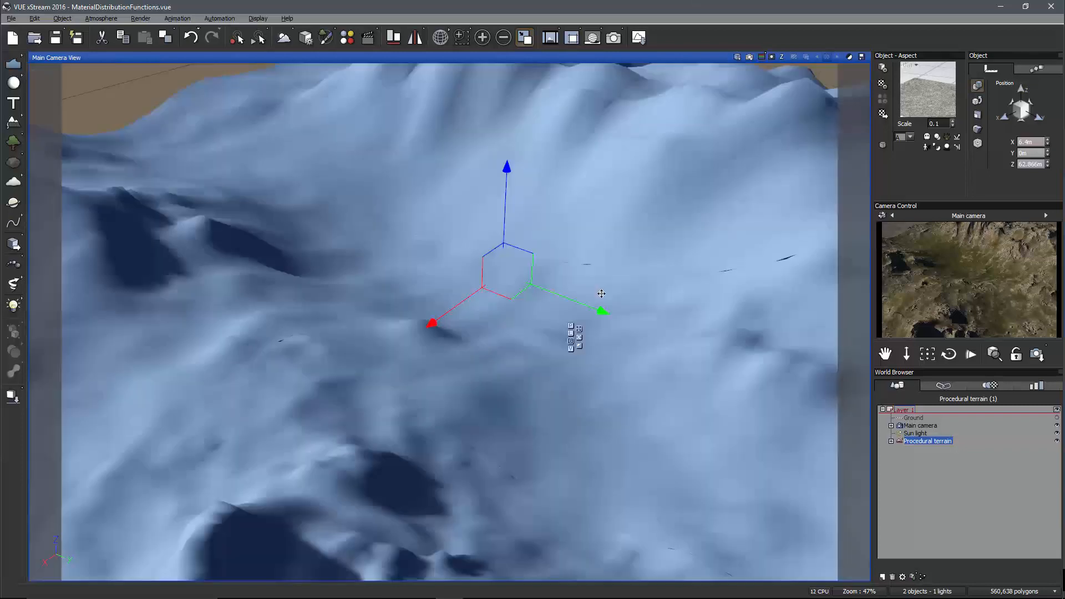
pyautogui.doubleClick(673, 250)
pyautogui.click(542, 105)
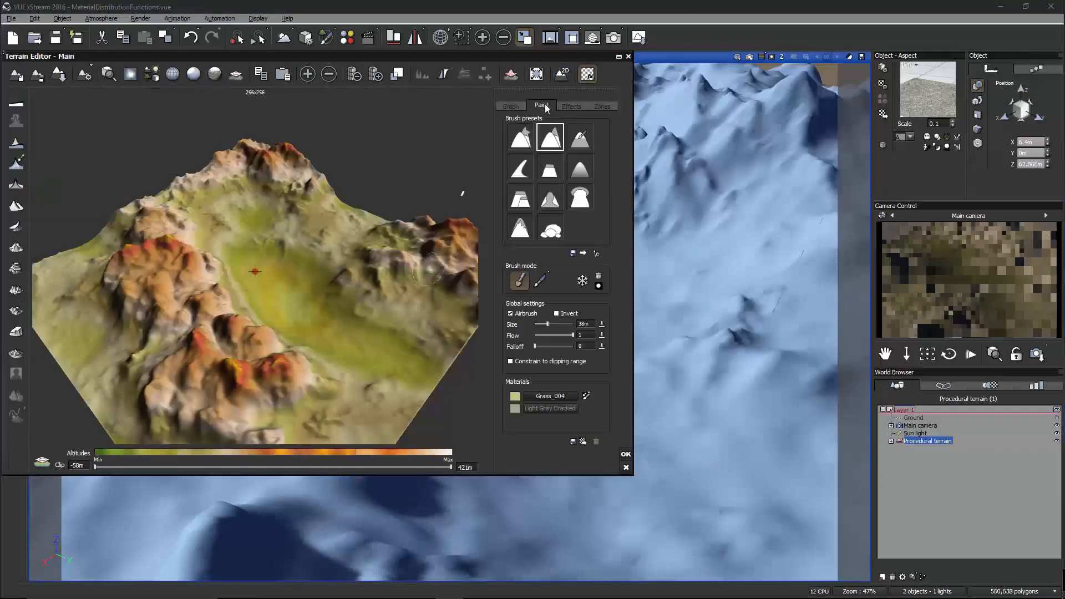
# - Connect the Auto-Mapping node feeding [rough] to the Terrain Fractal's Very rough areas output, then accept the altitude graph and terrain edits
pyautogui.click(521, 104)
pyautogui.click(550, 170)
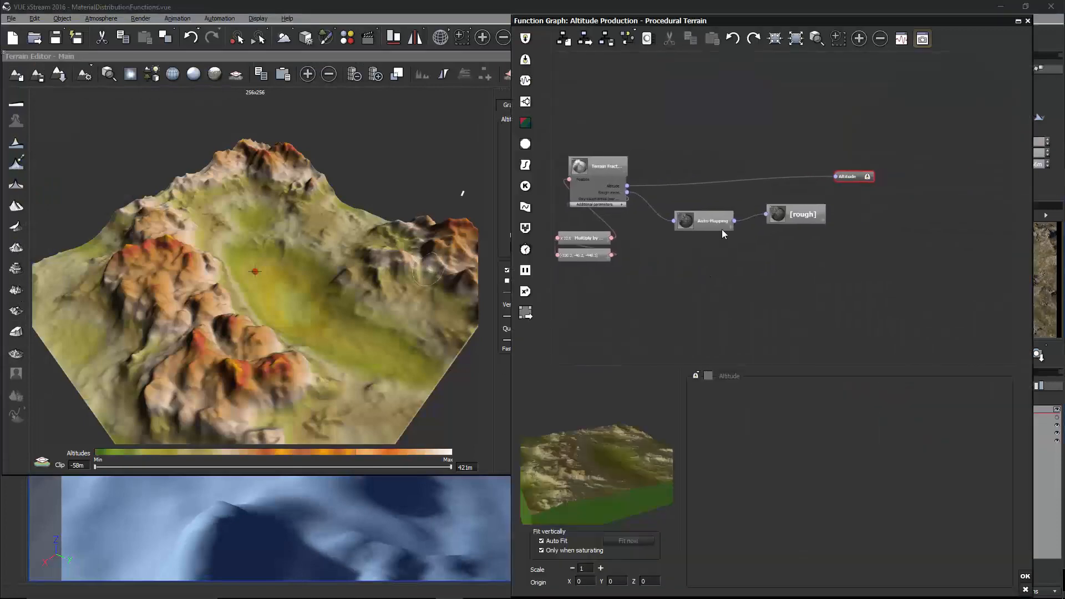
pyautogui.click(731, 212)
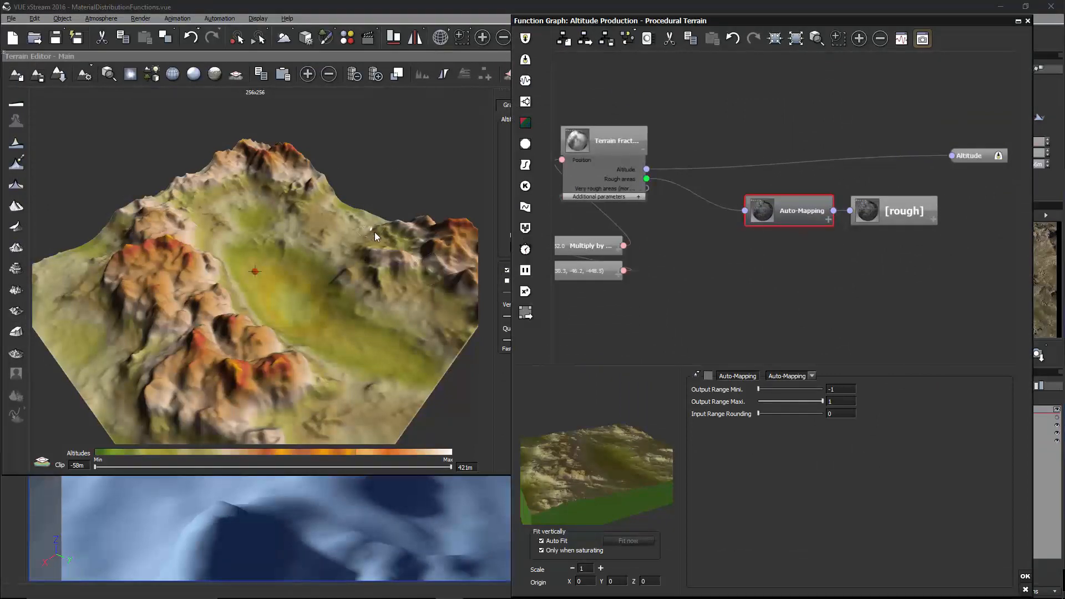
pyautogui.click(807, 244)
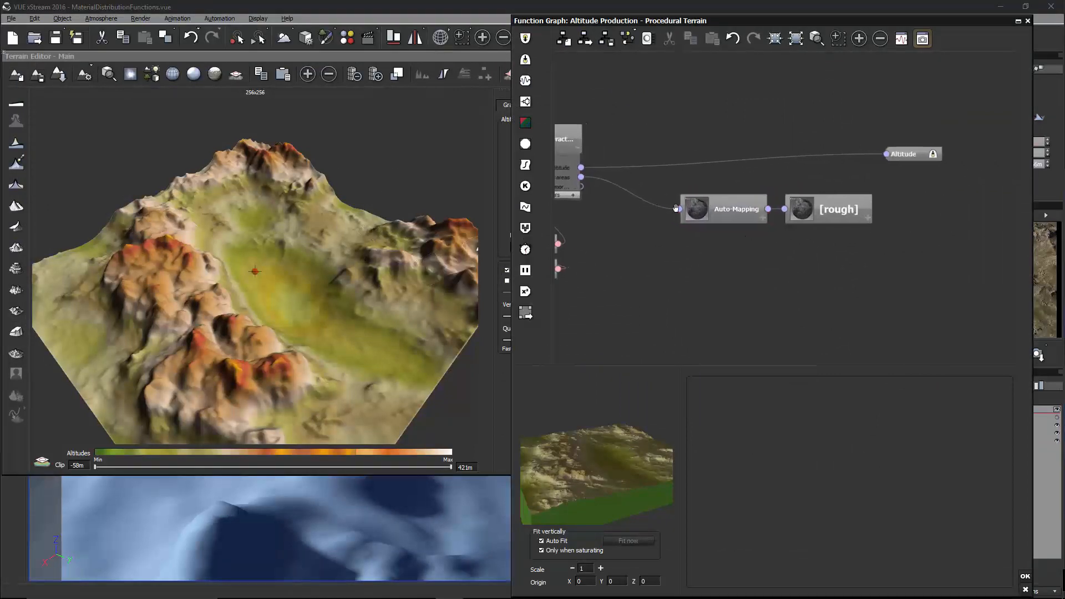
pyautogui.click(732, 220)
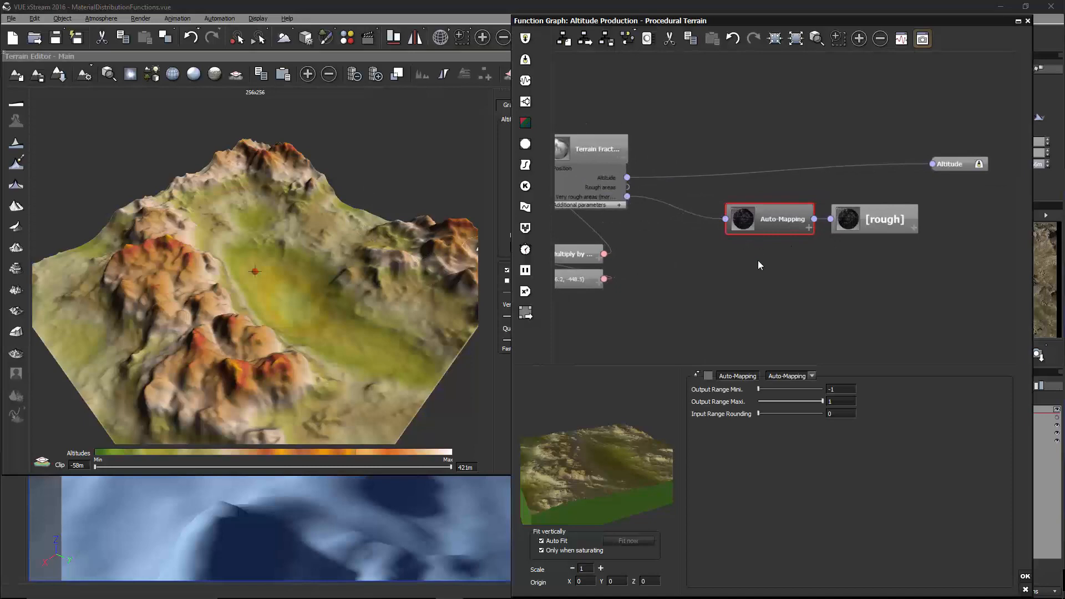
pyautogui.click(1025, 576)
pyautogui.click(625, 452)
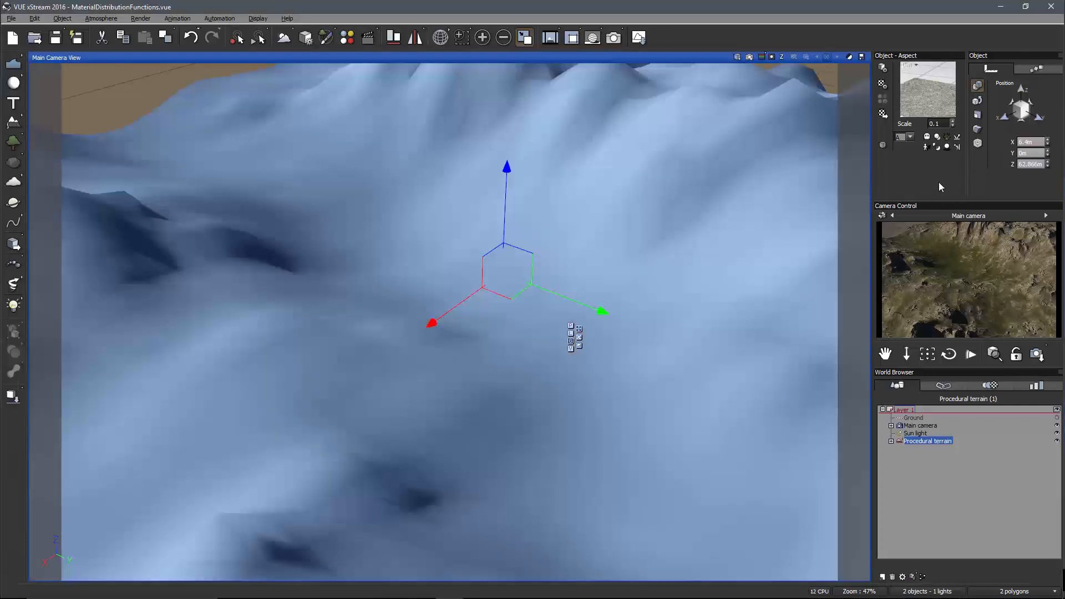
# - Reset Grass_004's alpha filter and accept the terrain material
pyautogui.rightClick(916, 84)
pyautogui.click(938, 95)
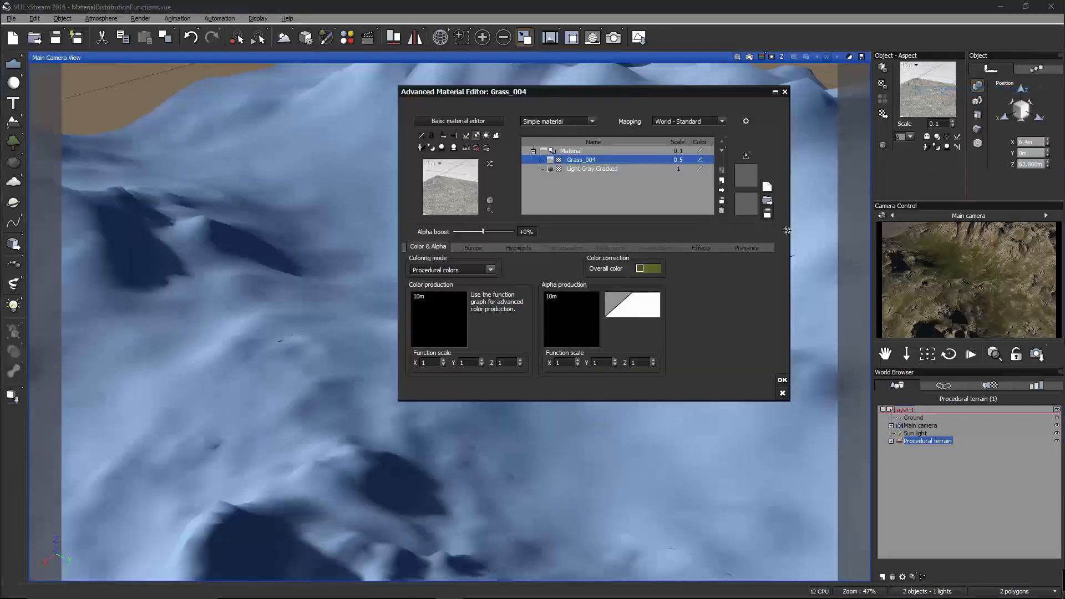
pyautogui.rightClick(627, 305)
pyautogui.click(653, 324)
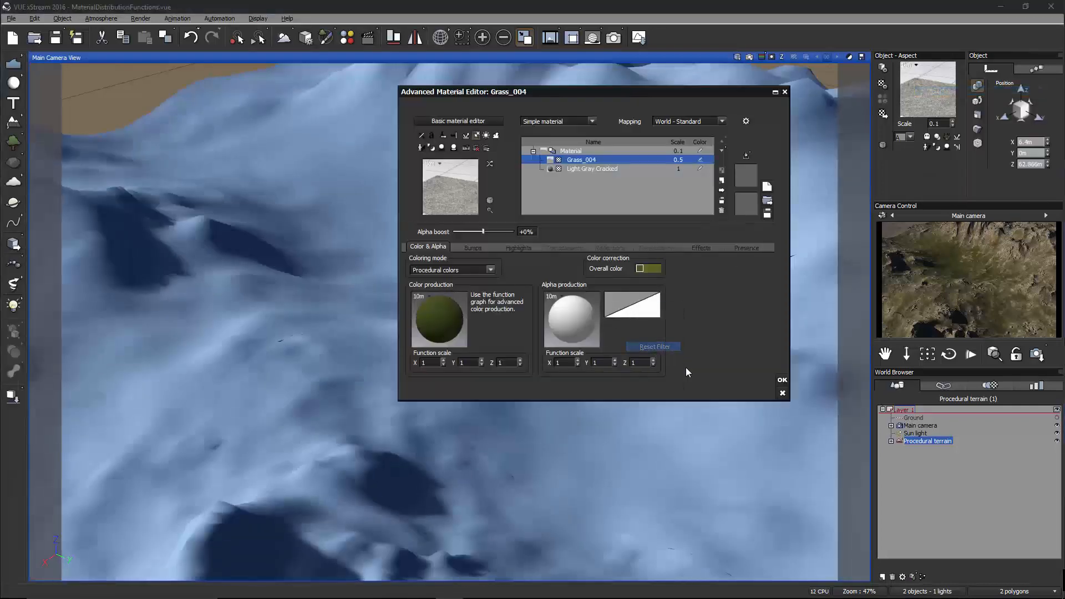
pyautogui.click(782, 380)
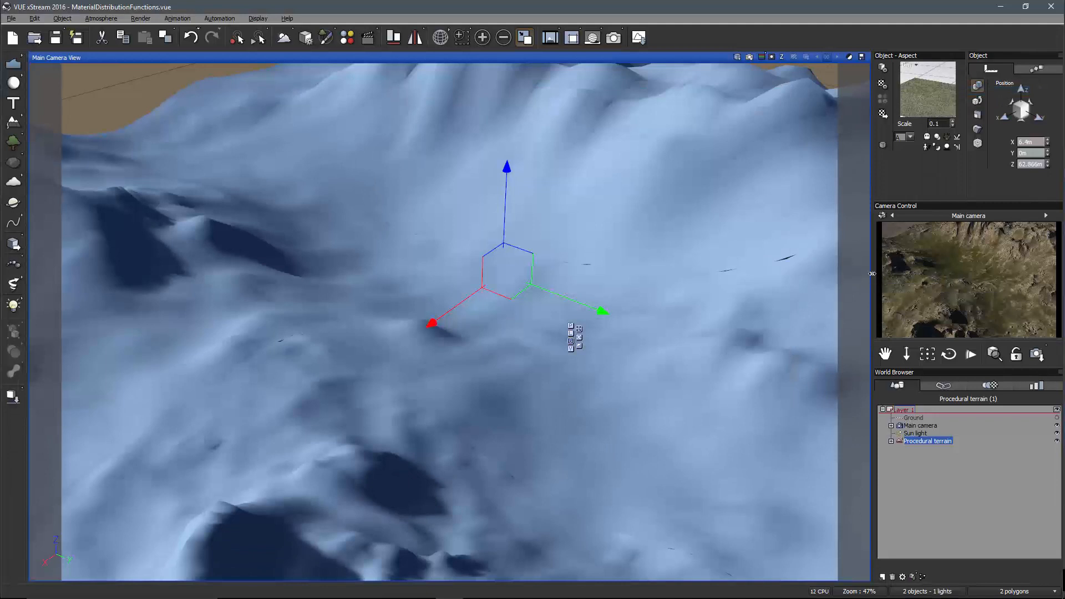
pyautogui.moveTo(866, 274); pyautogui.dragTo(869, 274)
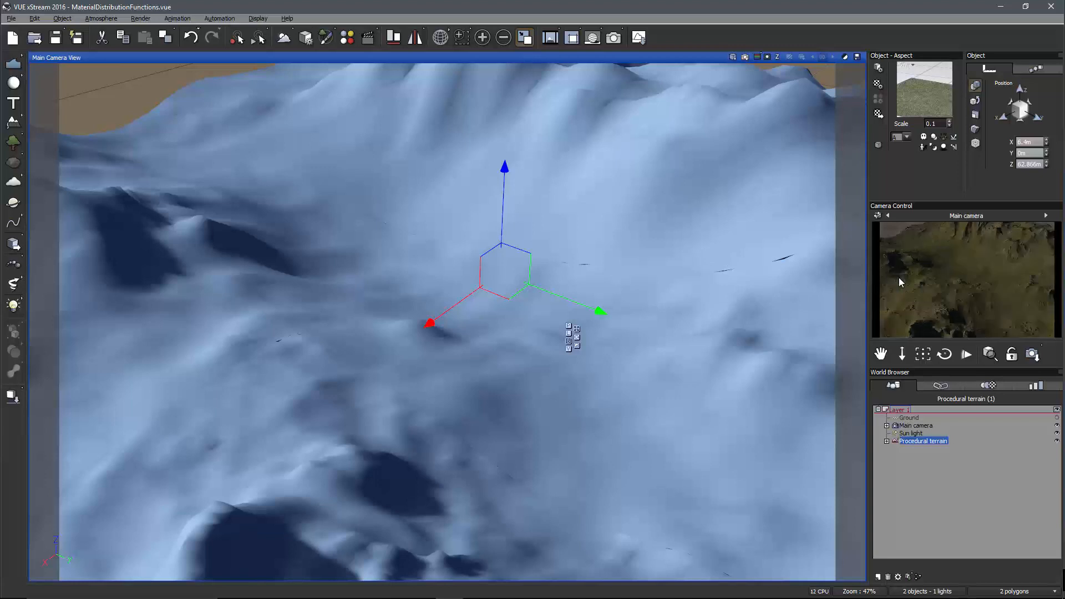
# - Add a keypoint at about X 0.1, Y 0.95 to Grass_004's alpha filter, refresh the camera preview and accept the material
pyautogui.rightClick(917, 95)
pyautogui.click(948, 102)
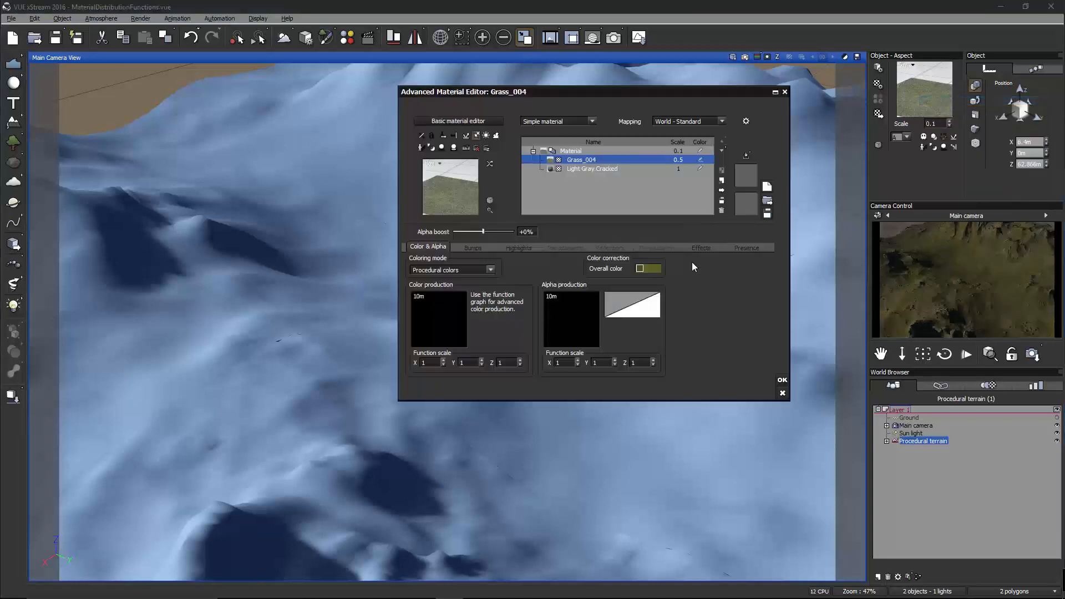
pyautogui.doubleClick(632, 305)
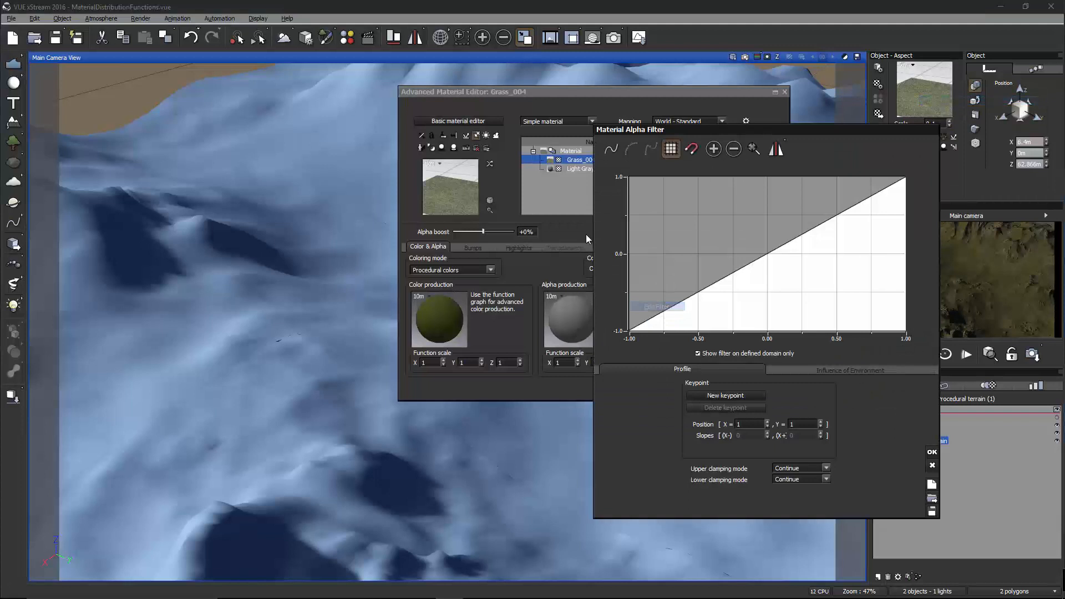
pyautogui.click(781, 181)
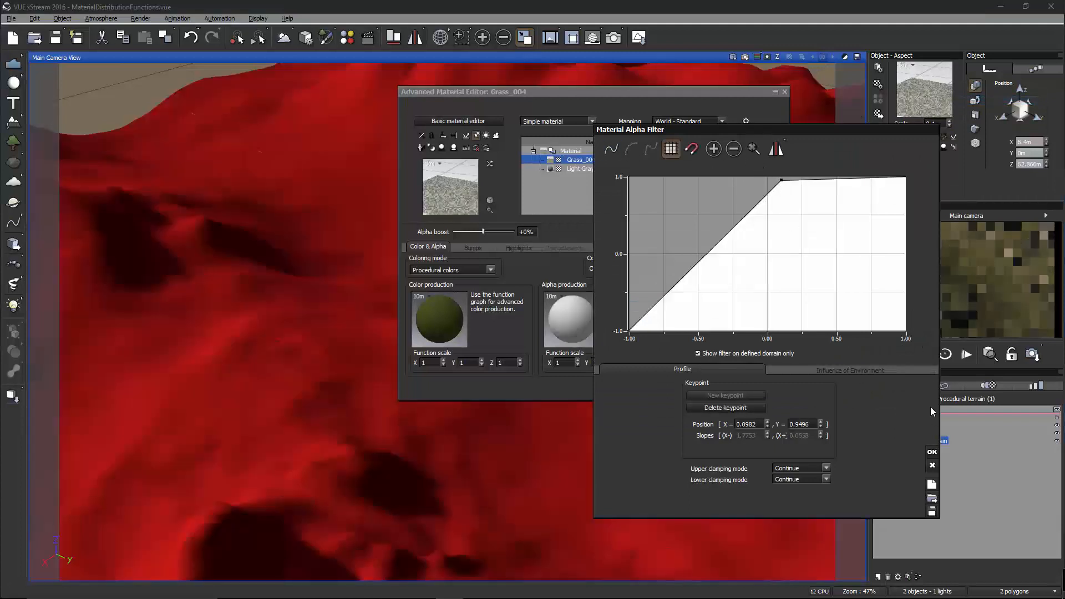
pyautogui.click(932, 451)
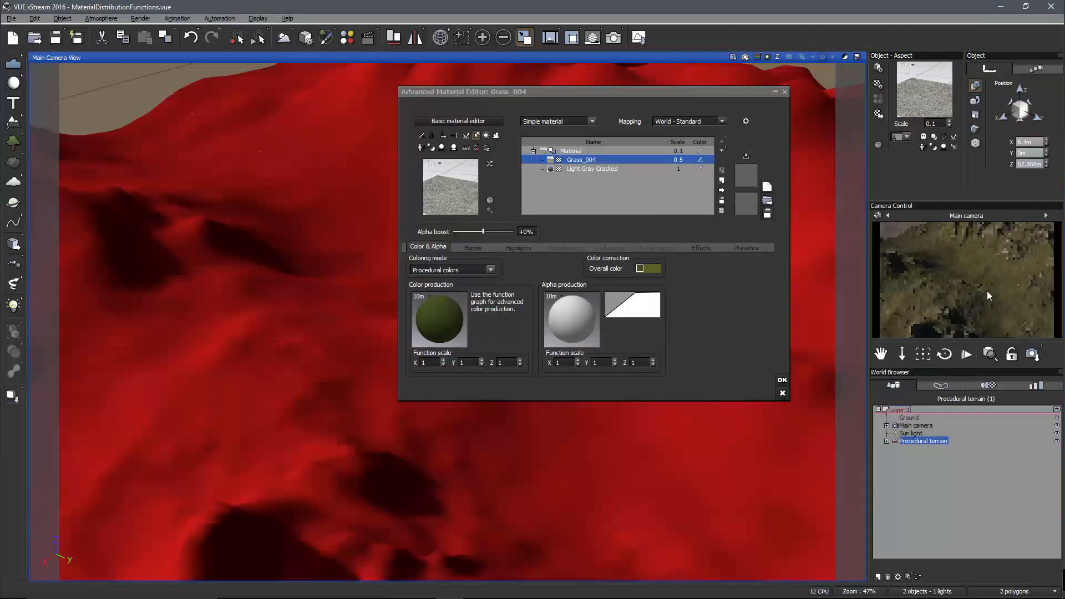
pyautogui.rightClick(946, 297)
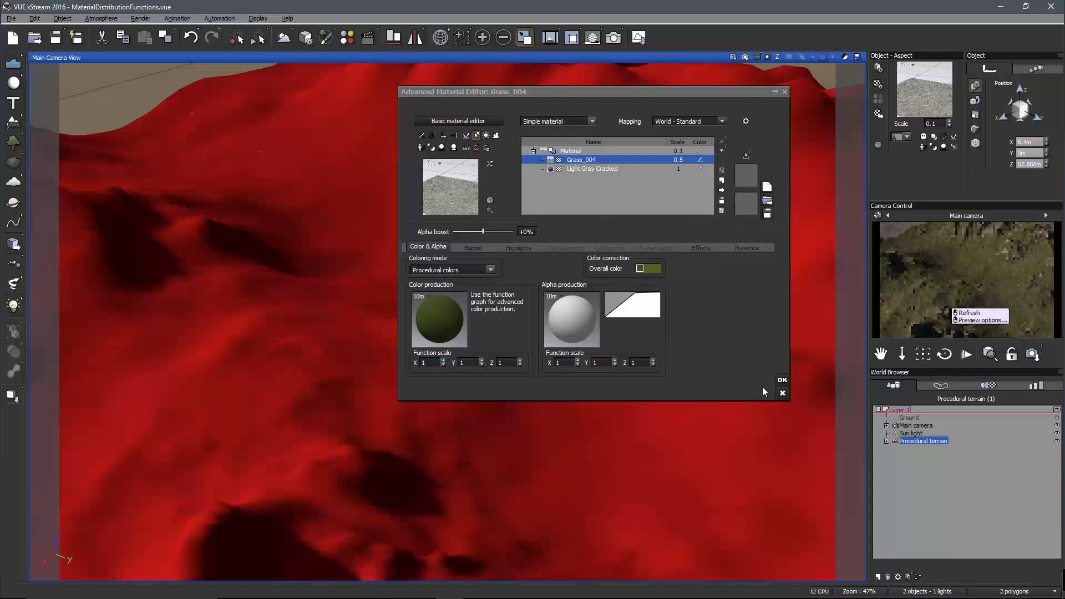
pyautogui.click(782, 380)
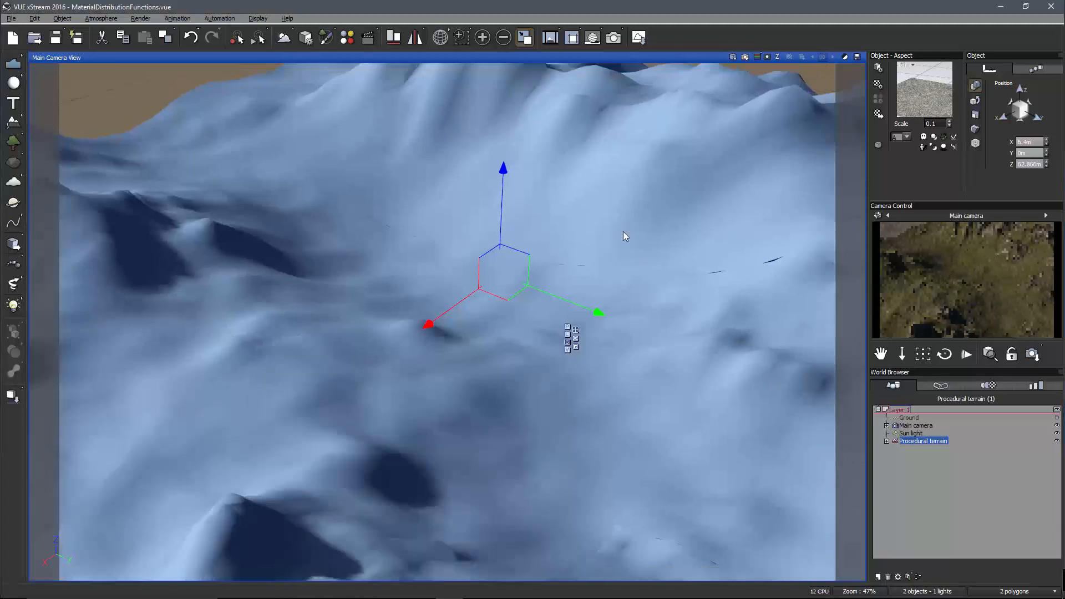
# - Reopen the procedural terrain's altitude function graph and show the function node preview for the Auto-Mapping and [rough] nodes
pyautogui.doubleClick(624, 231)
pyautogui.rightClick(572, 169)
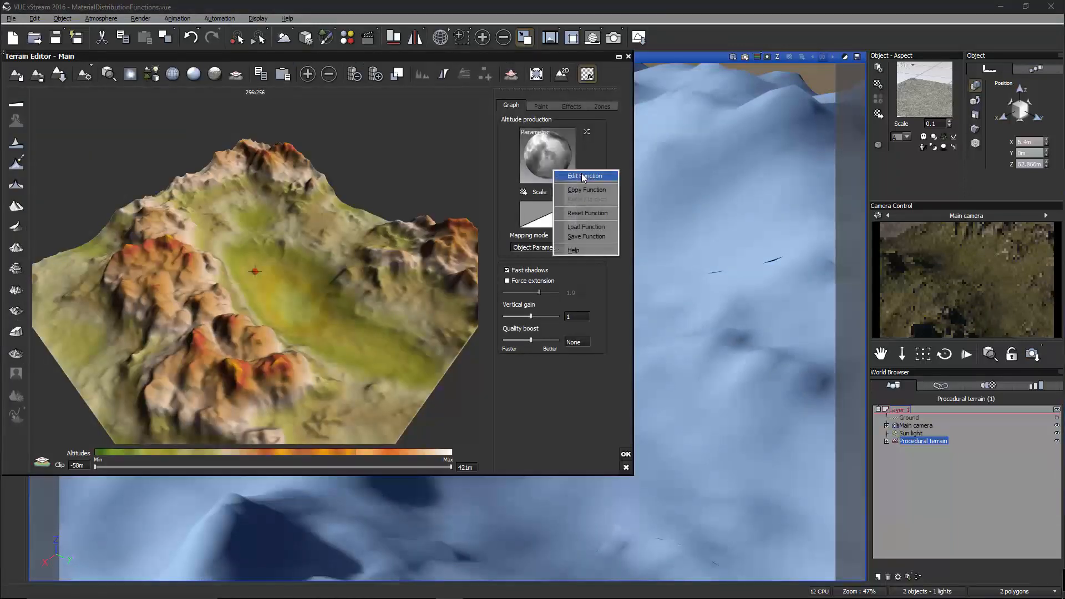
pyautogui.click(581, 174)
pyautogui.click(901, 39)
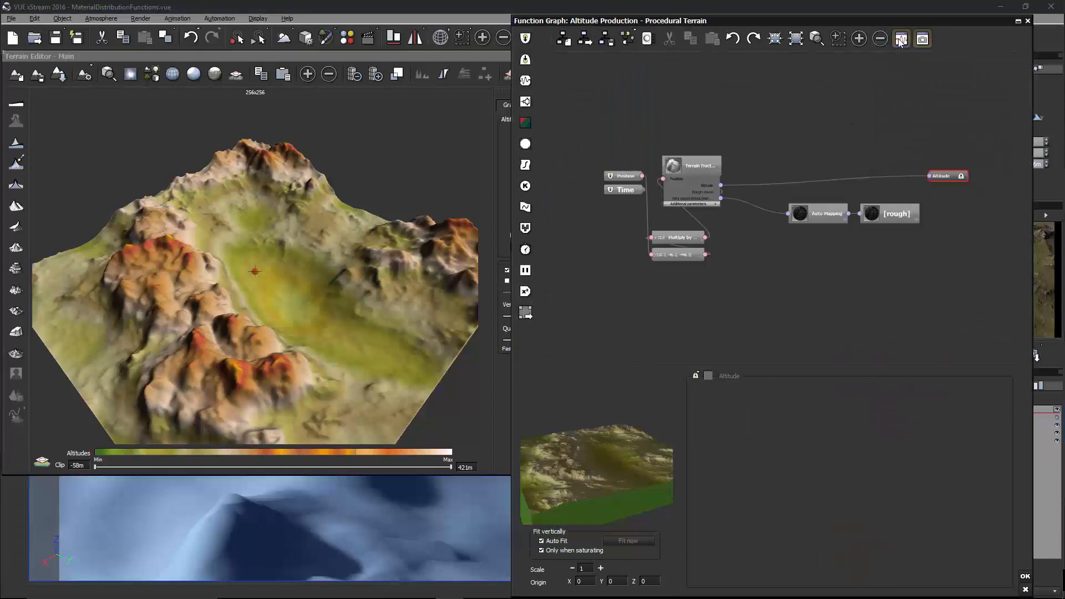
pyautogui.moveTo(143, 447); pyautogui.dragTo(138, 443)
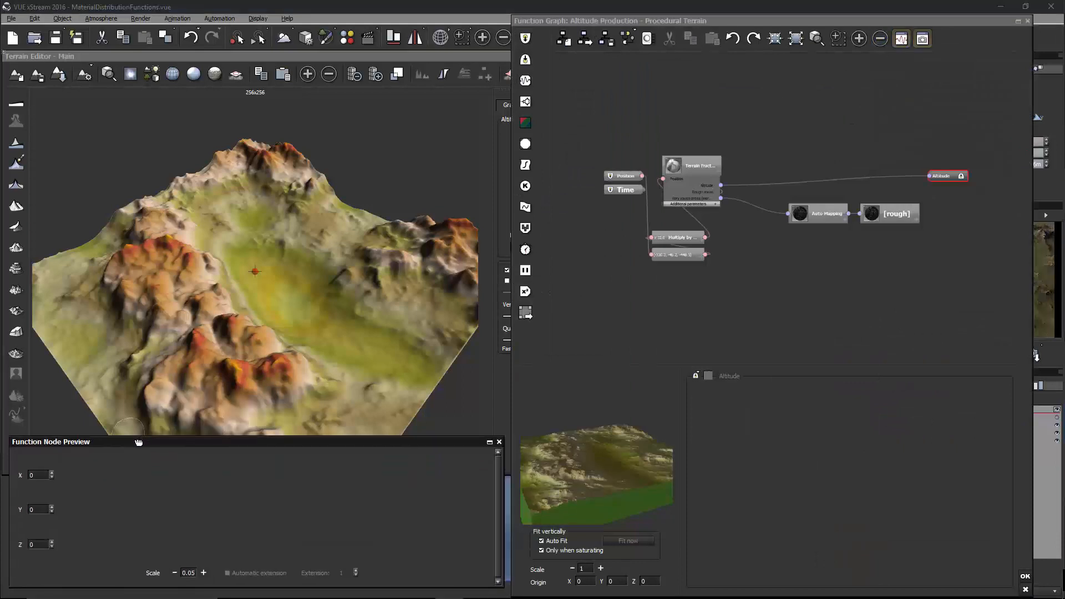
pyautogui.click(822, 217)
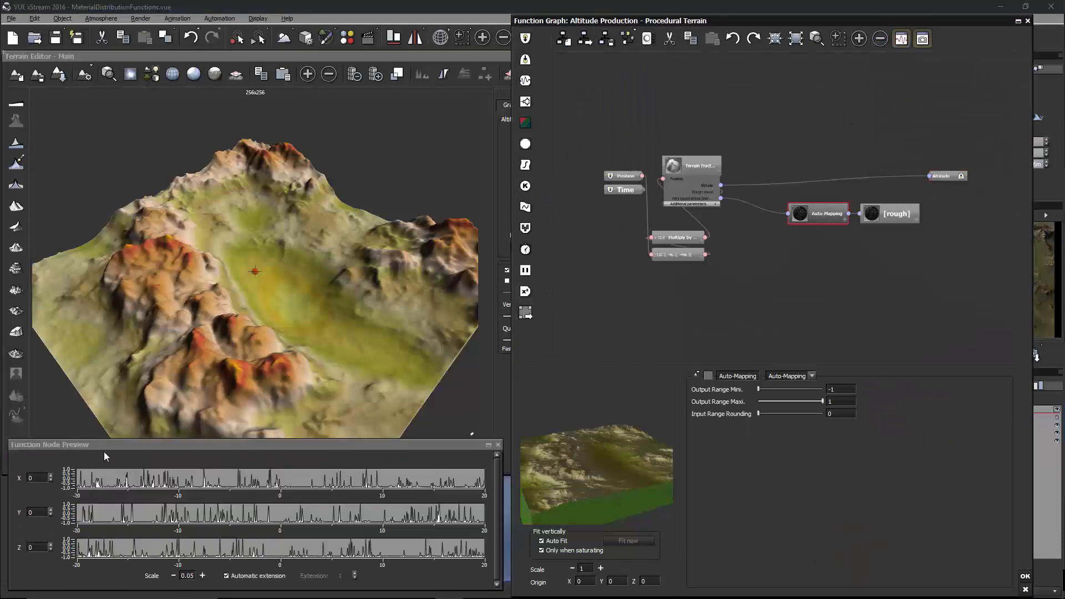
pyautogui.click(870, 214)
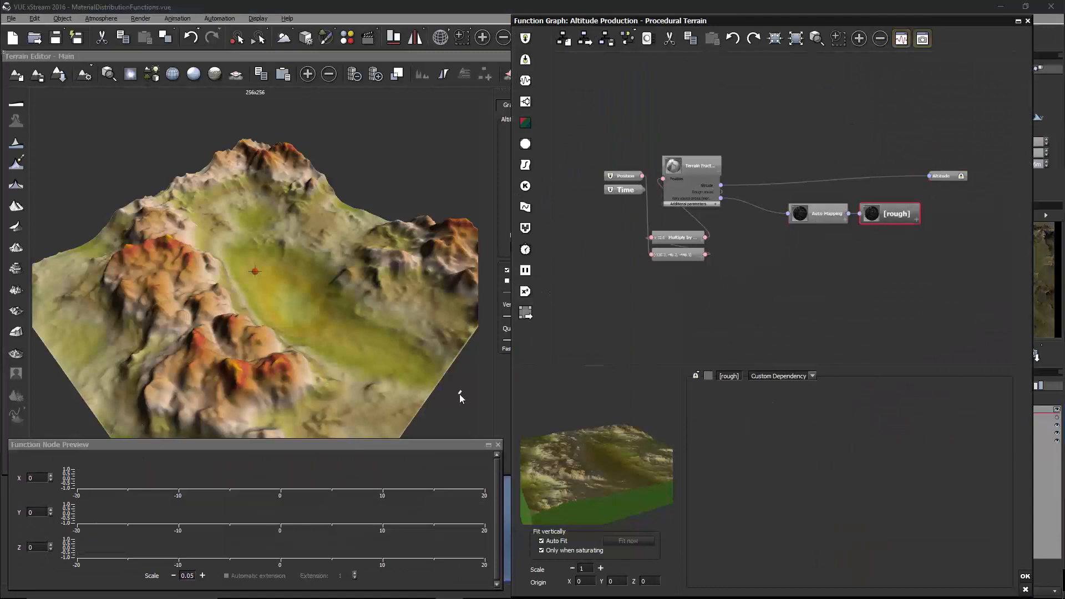
# - Reconnect the Auto-Mapping node's input to the Terrain Fractal's Rough areas output and reposition the node
pyautogui.moveTo(815, 220); pyautogui.dragTo(783, 214)
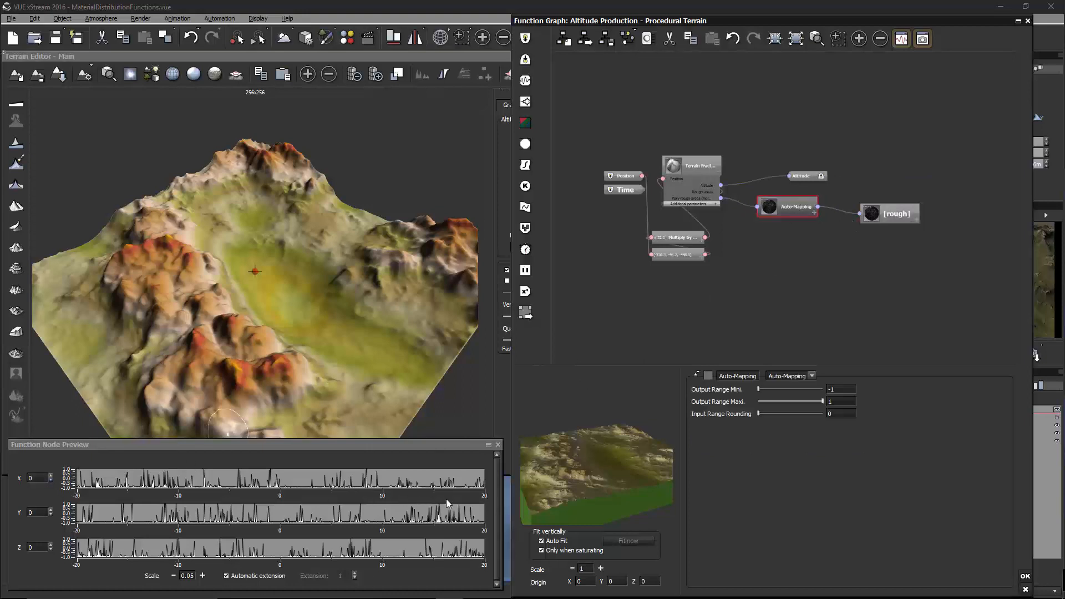
pyautogui.scroll(3, 752, 315)
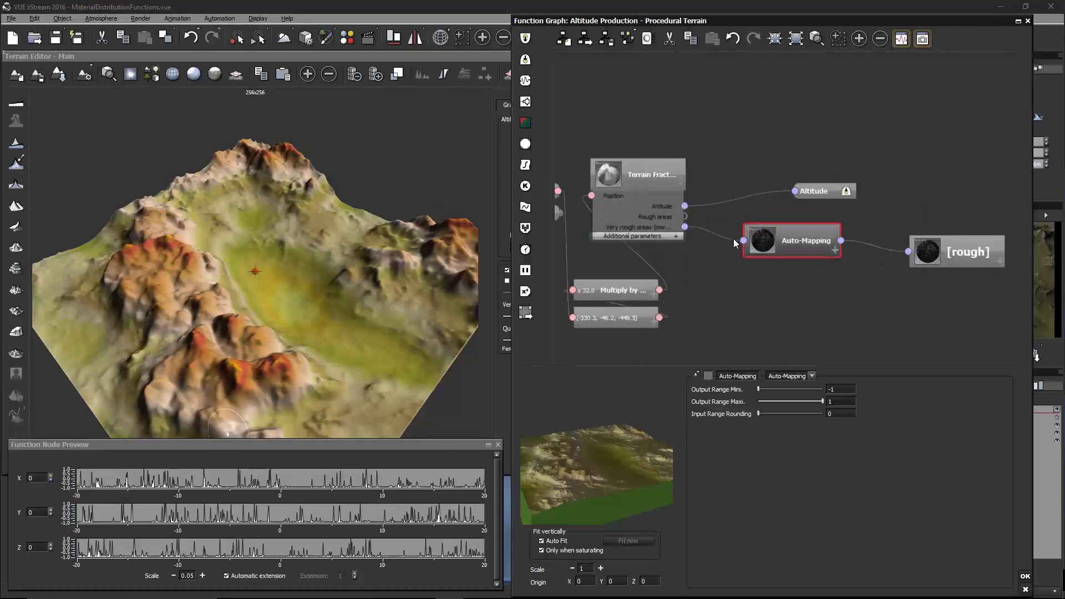
pyautogui.moveTo(743, 240); pyautogui.dragTo(672, 217)
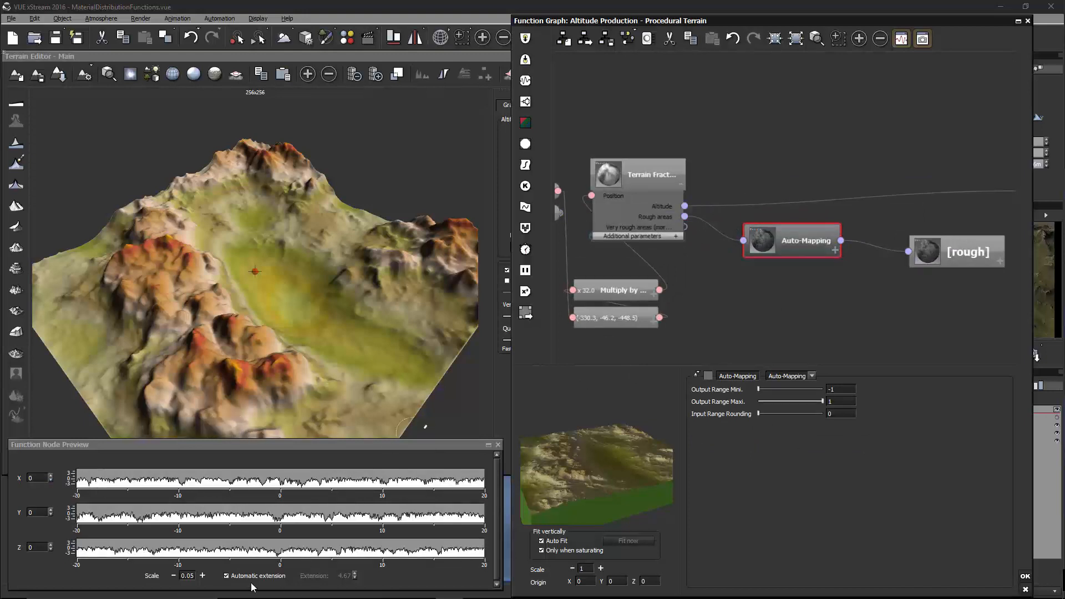
pyautogui.moveTo(776, 250)
pyautogui.mouseDown()
pyautogui.moveTo(770, 225)
pyautogui.moveTo(770, 244)
pyautogui.mouseUp()
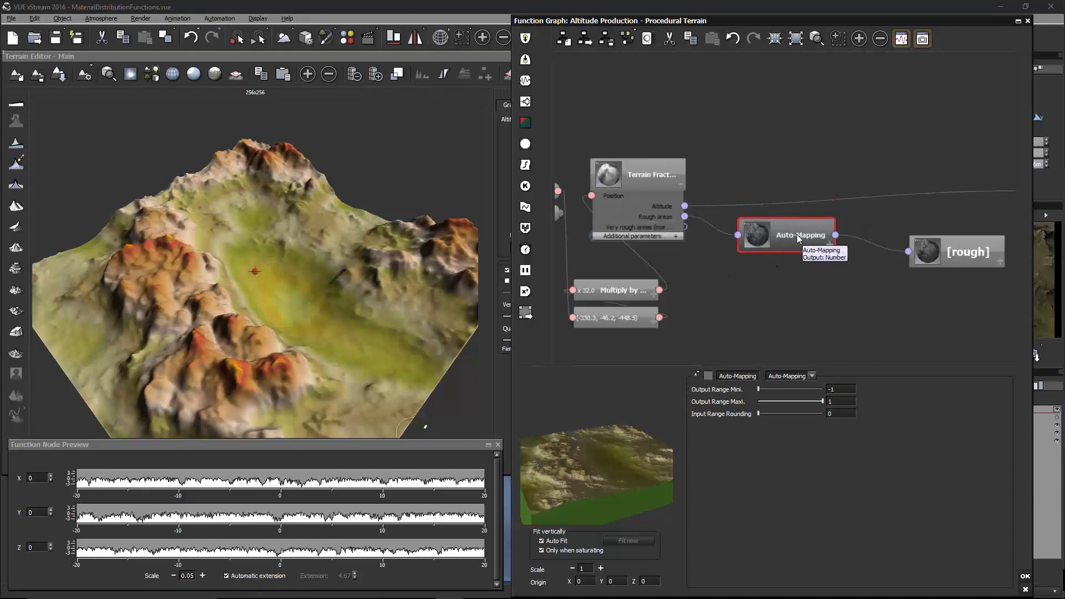
# - Move the function graph window aside to examine the main camera preview, then move it back and shift the Auto-Mapping node nearer [rough]
pyautogui.moveTo(812, 21); pyautogui.dragTo(577, 31)
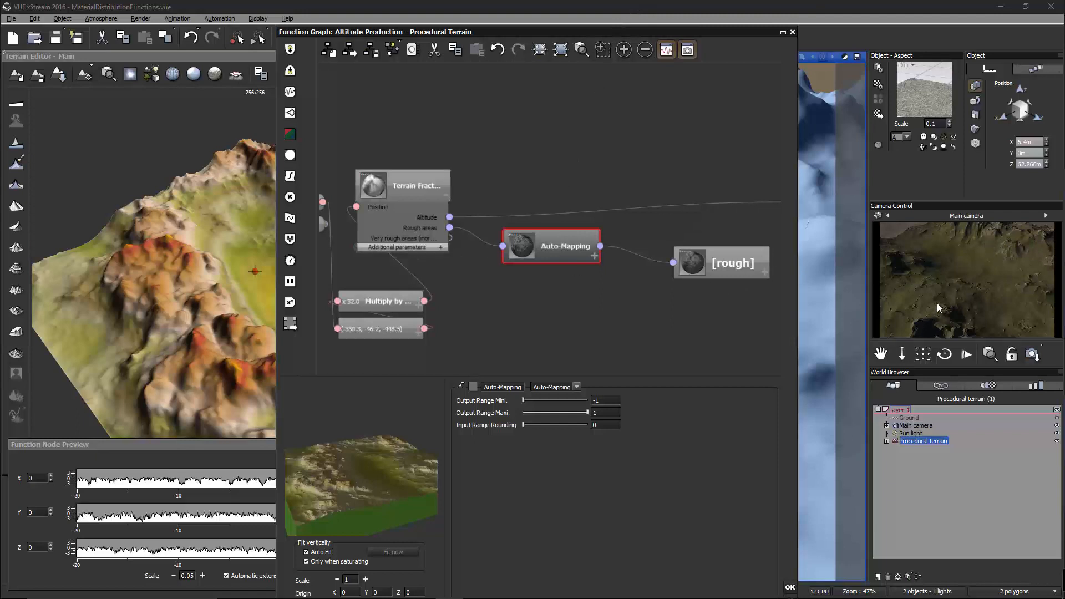
pyautogui.moveTo(696, 35); pyautogui.dragTo(877, 31)
pyautogui.moveTo(732, 241); pyautogui.dragTo(767, 255)
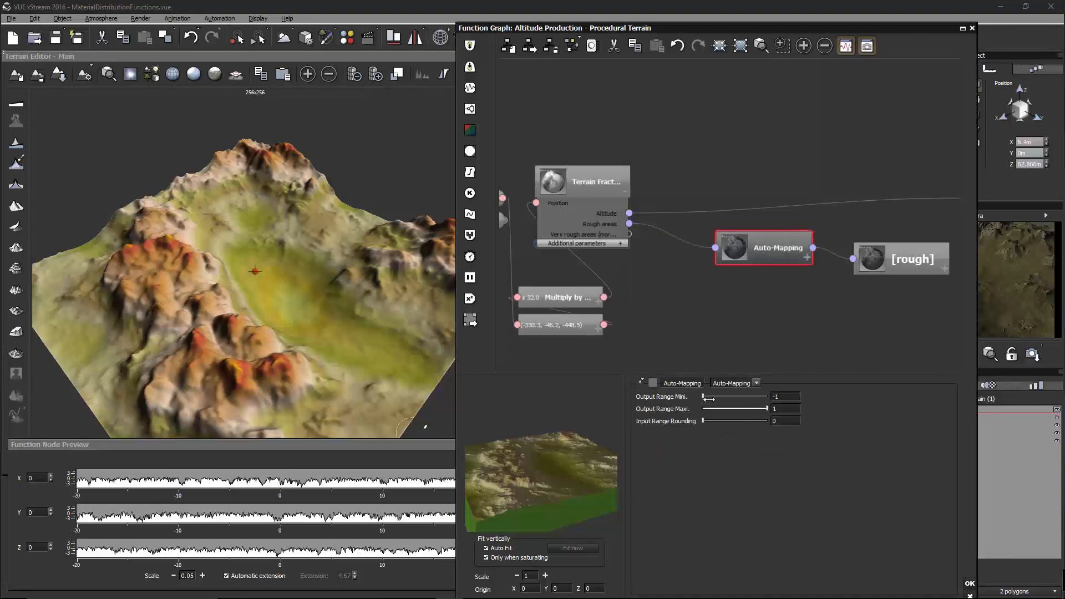
# - Adjust the Auto-Mapping node's minimum output range
pyautogui.moveTo(703, 396); pyautogui.dragTo(742, 395)
pyautogui.click(690, 242)
pyautogui.click(764, 245)
pyautogui.click(677, 239)
pyautogui.click(765, 239)
pyautogui.click(756, 200)
pyautogui.moveTo(799, 224); pyautogui.dragTo(741, 236, button='middle')
pyautogui.scroll(-1, 737, 235)
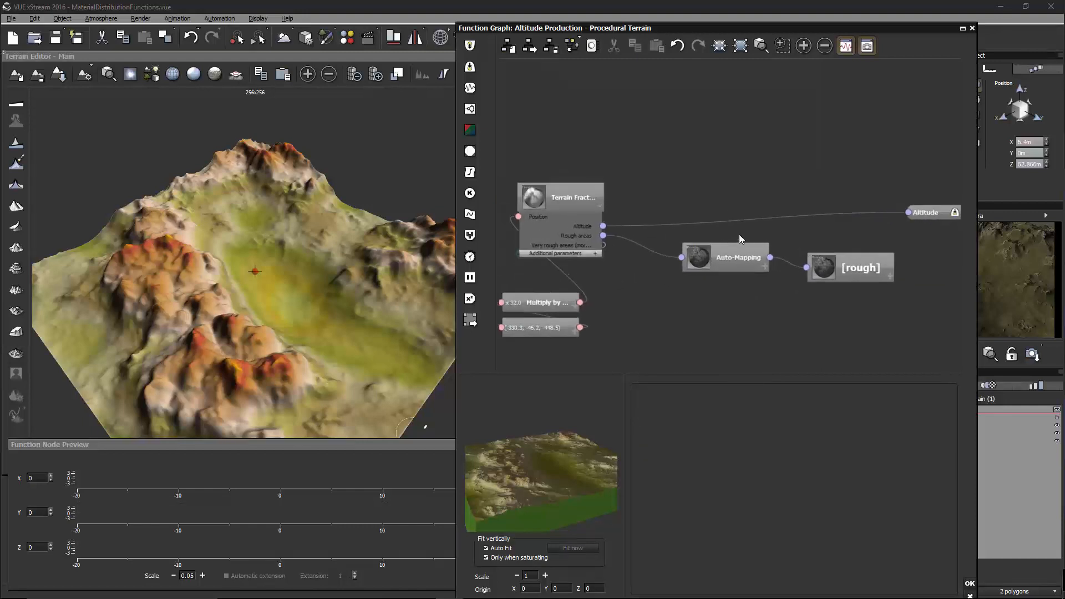
# - Connect the Altitude output to the Terrain Fractal's Rough areas output and inspect the resulting relief in the Terrain Editor
pyautogui.moveTo(908, 213); pyautogui.dragTo(583, 235)
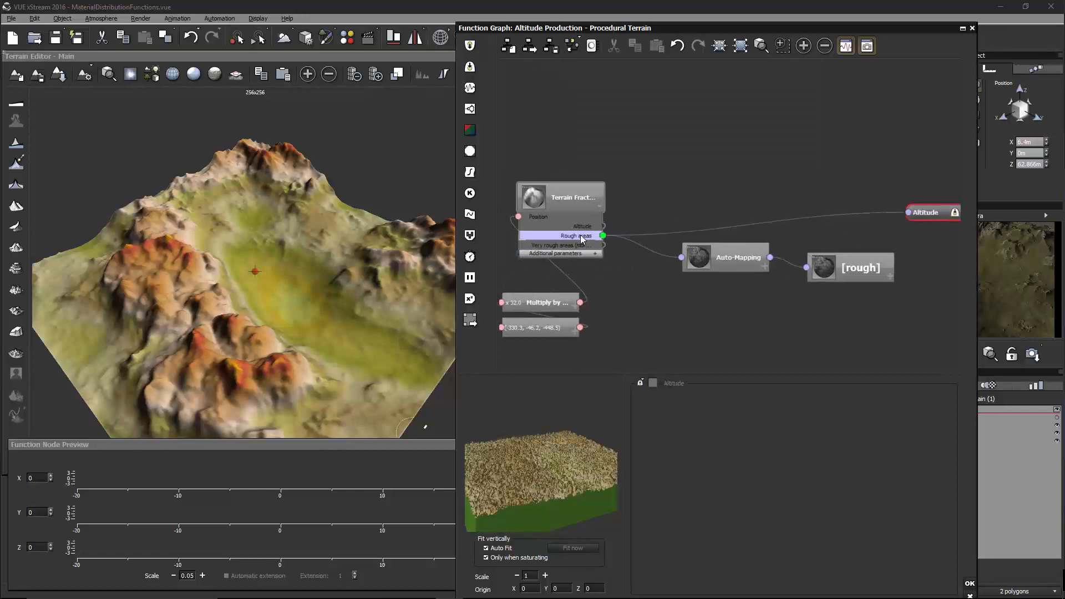
pyautogui.click(306, 245)
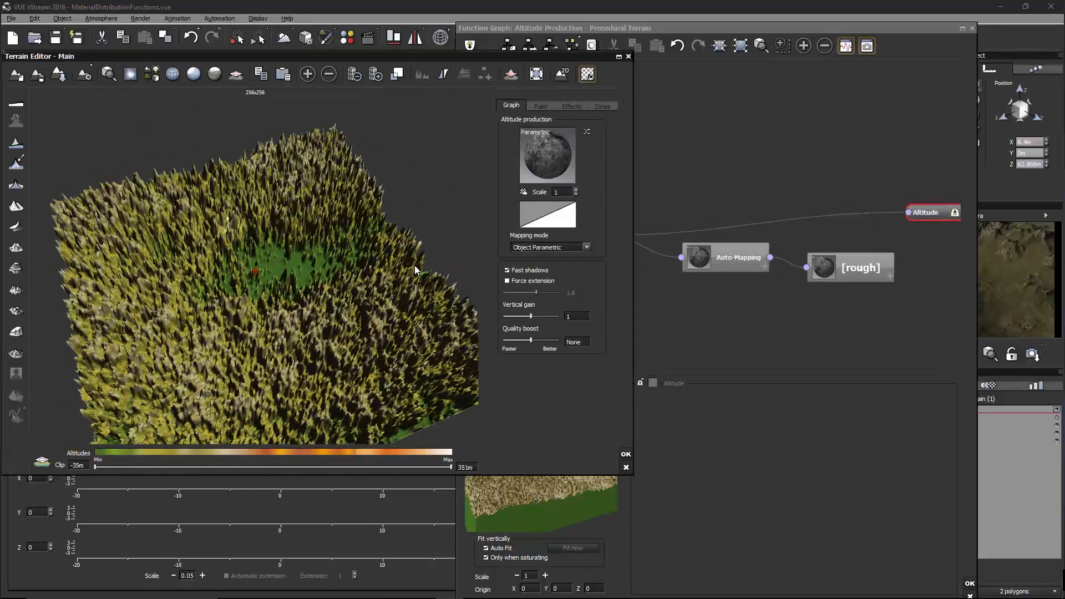
pyautogui.moveTo(189, 257); pyautogui.dragTo(258, 281)
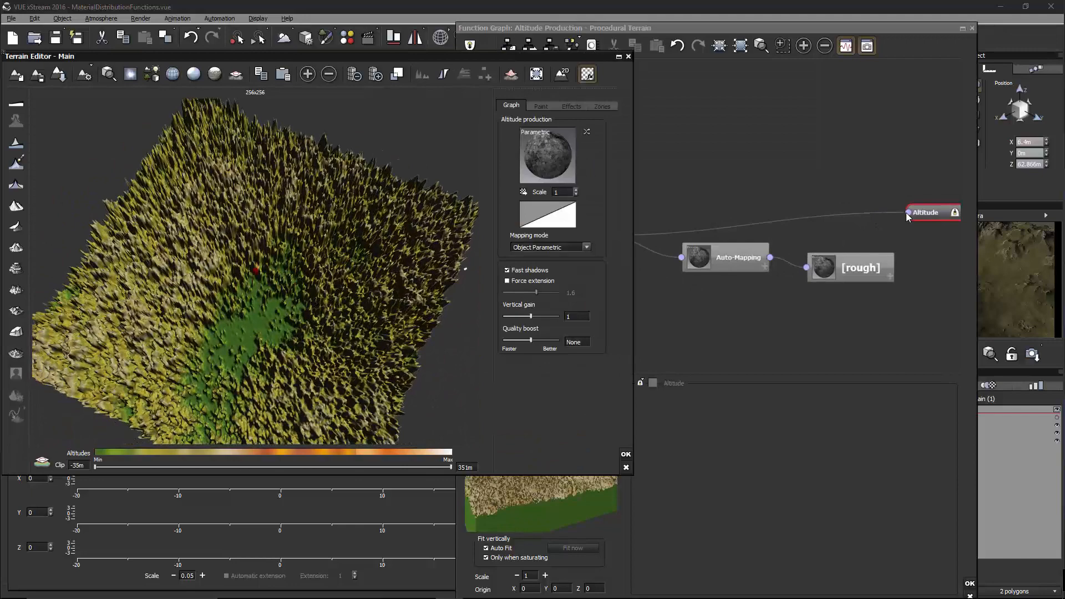
# - Switch the Altitude output to the Terrain Fractal's Very rough areas output and inspect the relief from another angle
pyautogui.moveTo(907, 212); pyautogui.dragTo(587, 245)
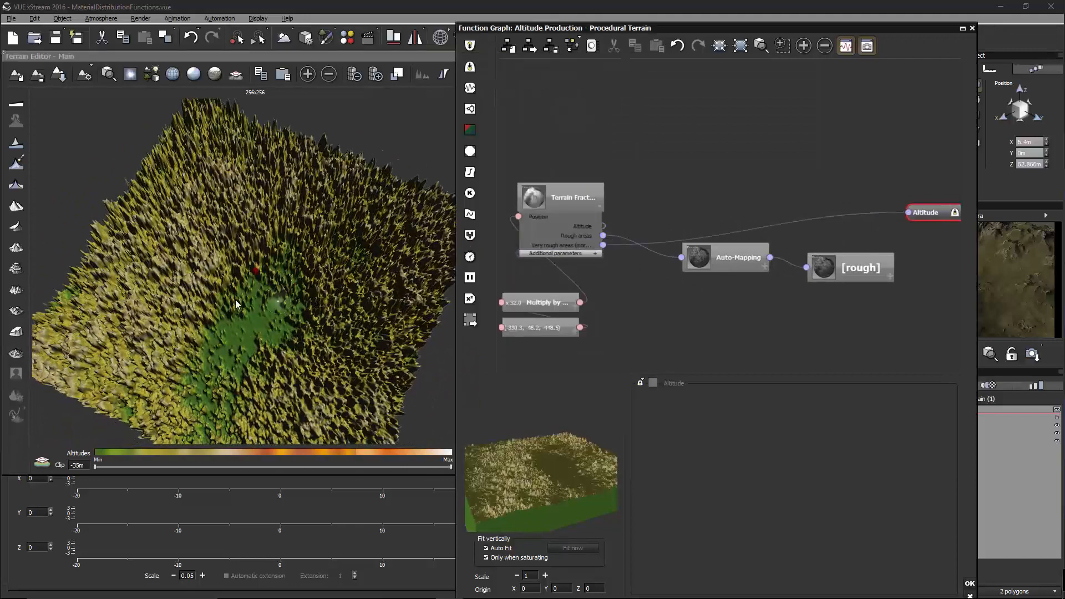
pyautogui.click(235, 304)
pyautogui.moveTo(274, 302); pyautogui.dragTo(295, 233)
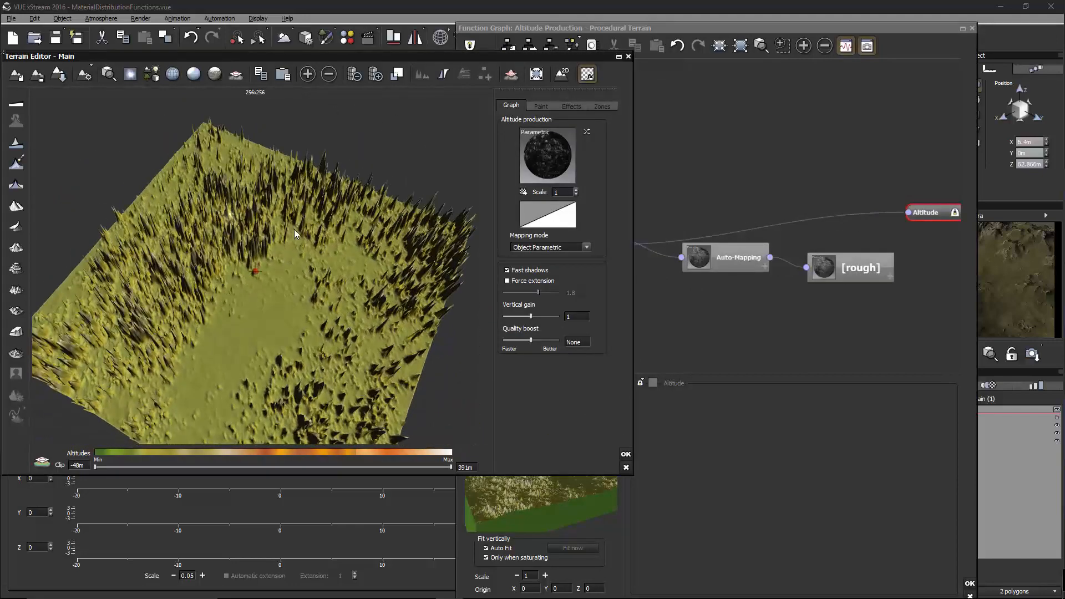
# - Connect the Altitude output back to Rough areas and raise the Terrain Fractal's Ref. feature size for rough-area detection to about 9.84
pyautogui.moveTo(908, 212); pyautogui.dragTo(602, 236)
pyautogui.click(577, 199)
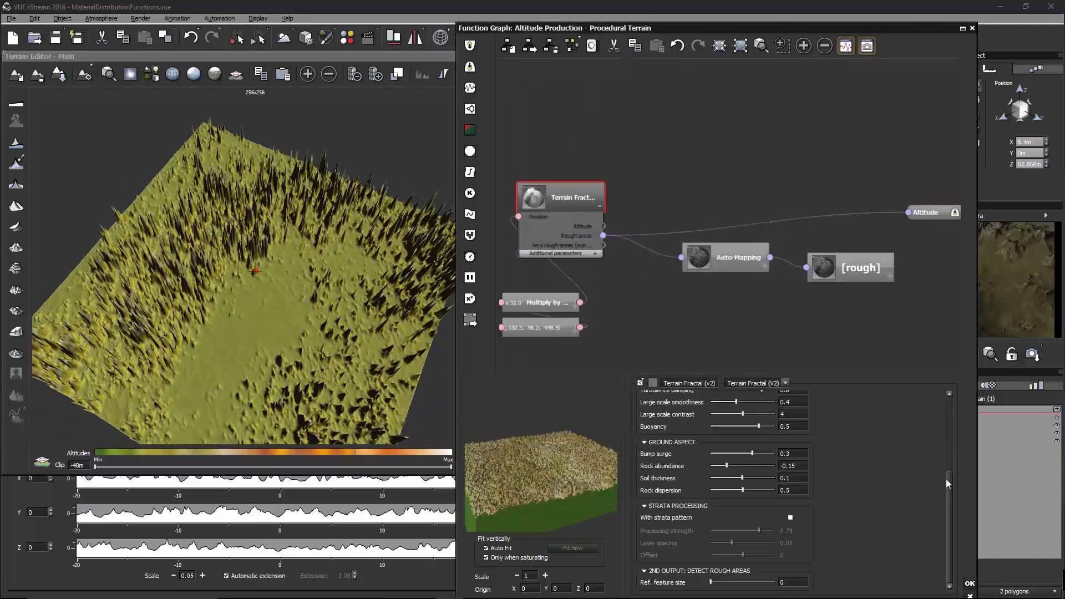
pyautogui.click(354, 320)
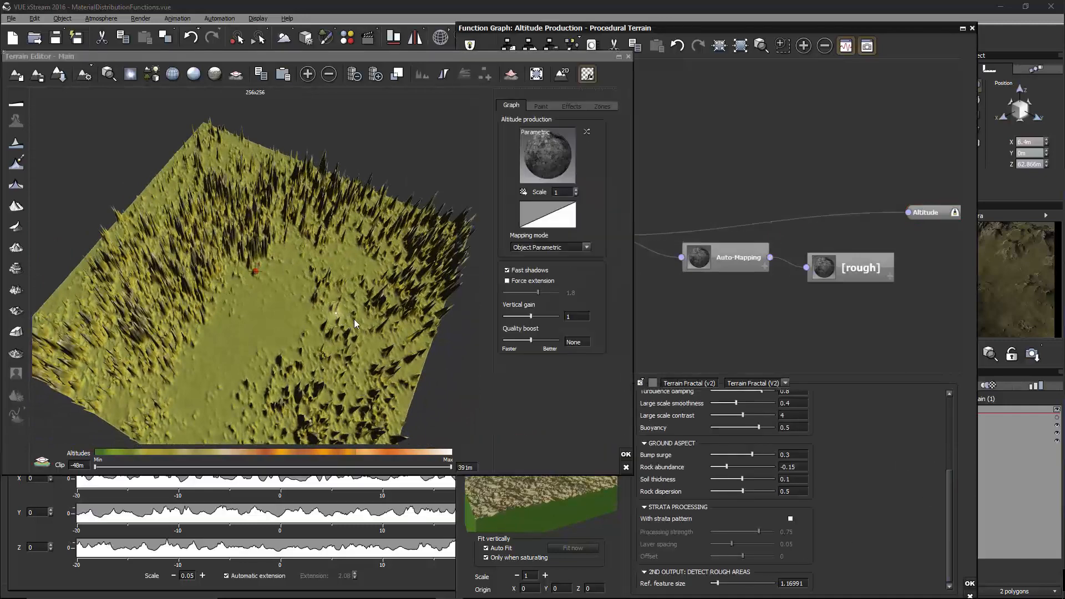
pyautogui.moveTo(722, 581); pyautogui.dragTo(742, 582)
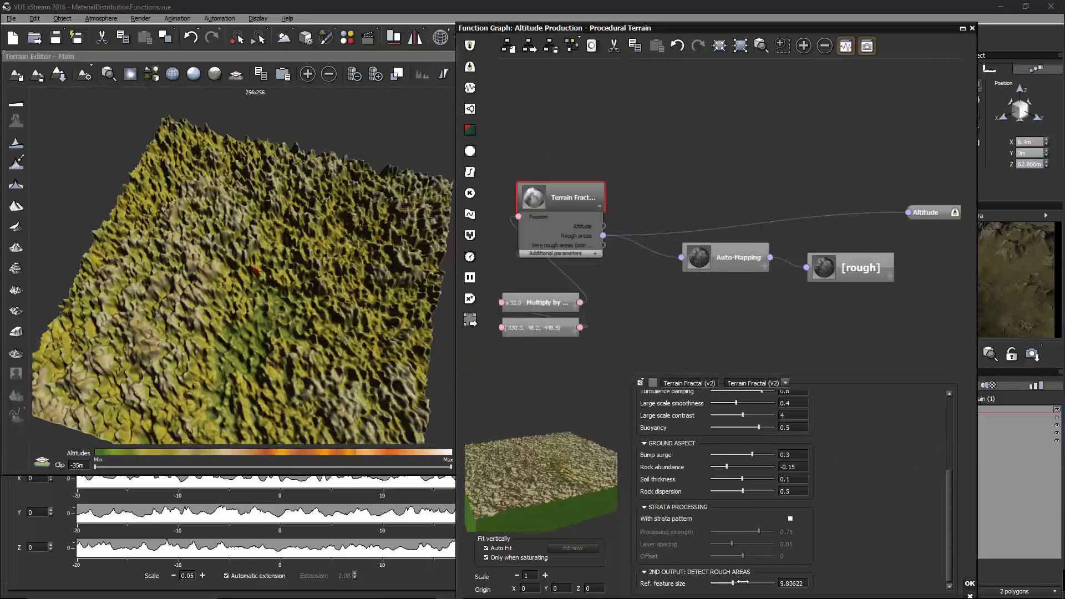
# - Lower the Terrain Fractal's Ref. feature size to about 5.34 and inspect the relief in the Terrain Editor
pyautogui.click(282, 289)
pyautogui.moveTo(282, 290); pyautogui.dragTo(202, 279, button='right')
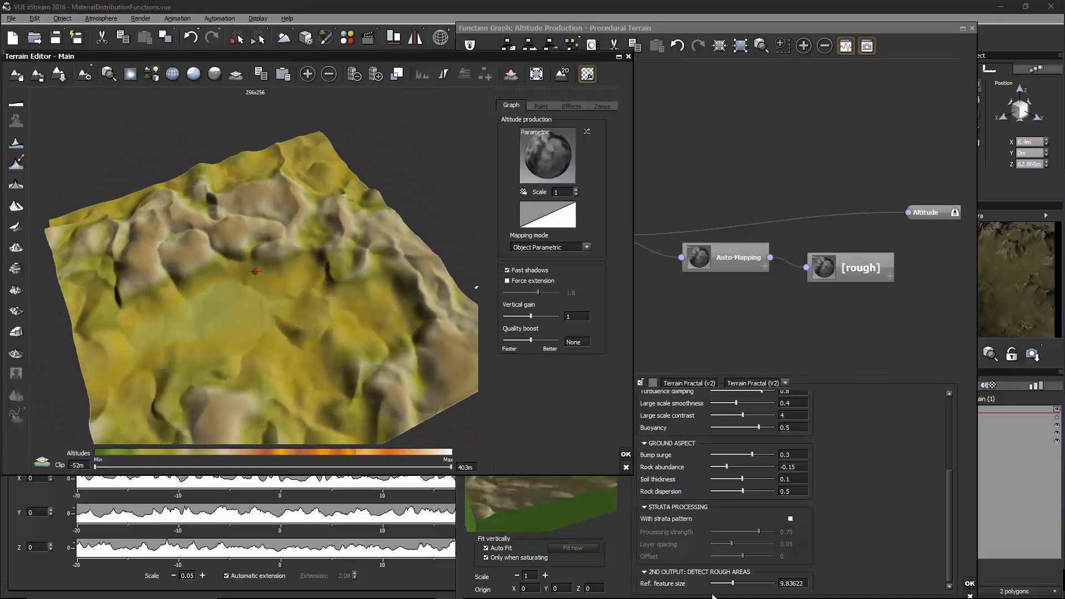
pyautogui.moveTo(744, 582); pyautogui.dragTo(737, 578)
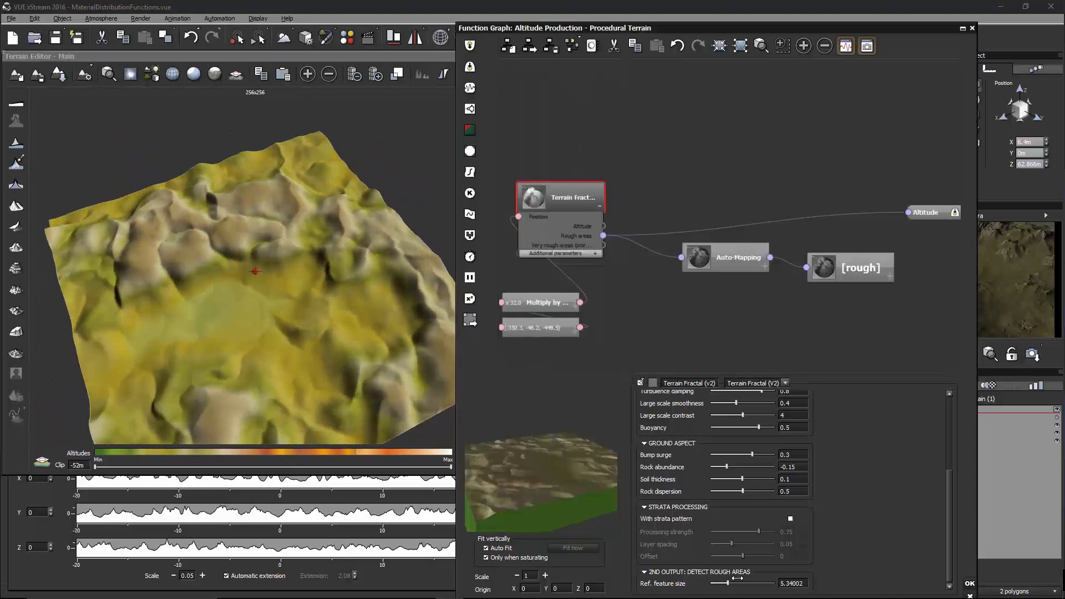
pyautogui.click(406, 272)
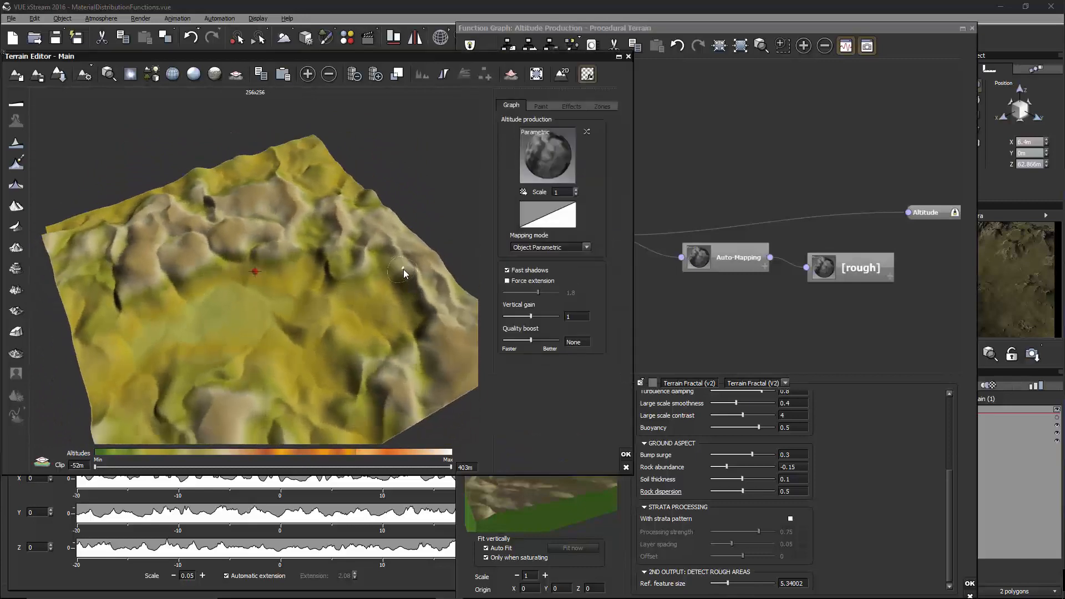
# - Sweep the Ref. feature size between about 2.1 and 116, inspect the relief, and settle on about 0.81
pyautogui.click(731, 582)
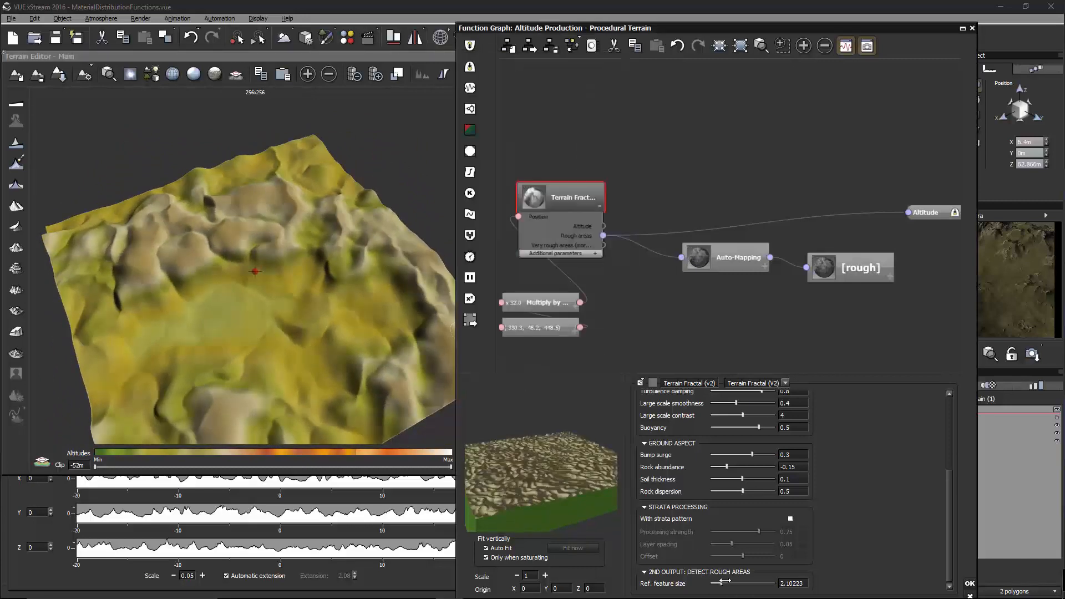
pyautogui.moveTo(724, 581); pyautogui.dragTo(738, 580)
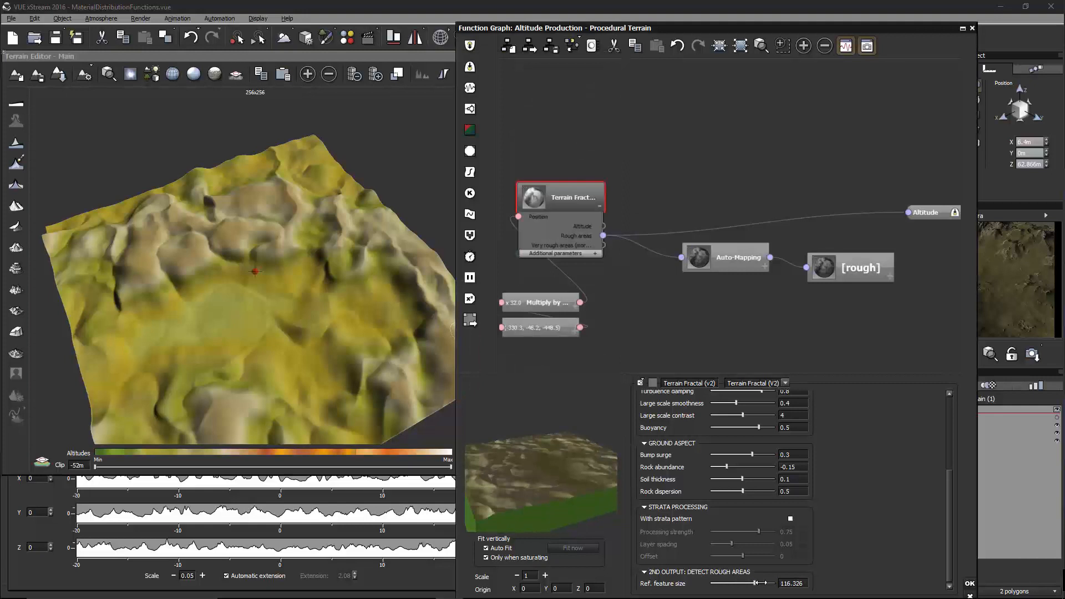
pyautogui.moveTo(754, 583); pyautogui.dragTo(735, 583)
pyautogui.click(313, 329)
pyautogui.moveTo(313, 328); pyautogui.dragTo(172, 309, button='right')
pyautogui.moveTo(220, 253); pyautogui.dragTo(472, 278, button='right')
pyautogui.moveTo(746, 580); pyautogui.dragTo(715, 583)
pyautogui.click(298, 298)
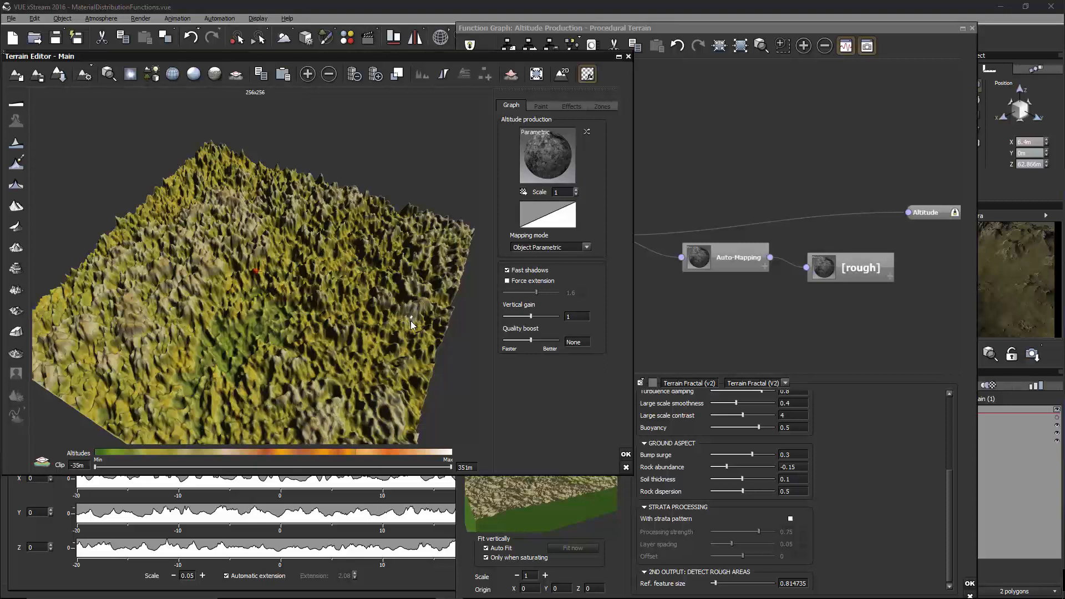
# - Connect the Altitude output back to the Terrain Fractal's Altitude output, check the relief, and accept the Terrain Editor changes
pyautogui.click(910, 214)
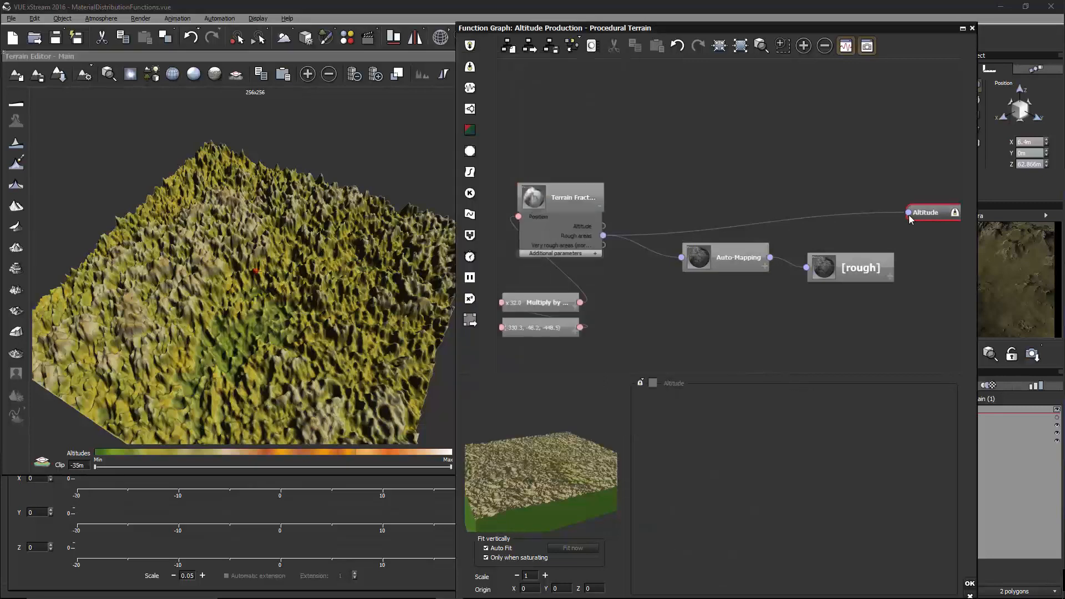
pyautogui.moveTo(908, 213); pyautogui.dragTo(603, 227)
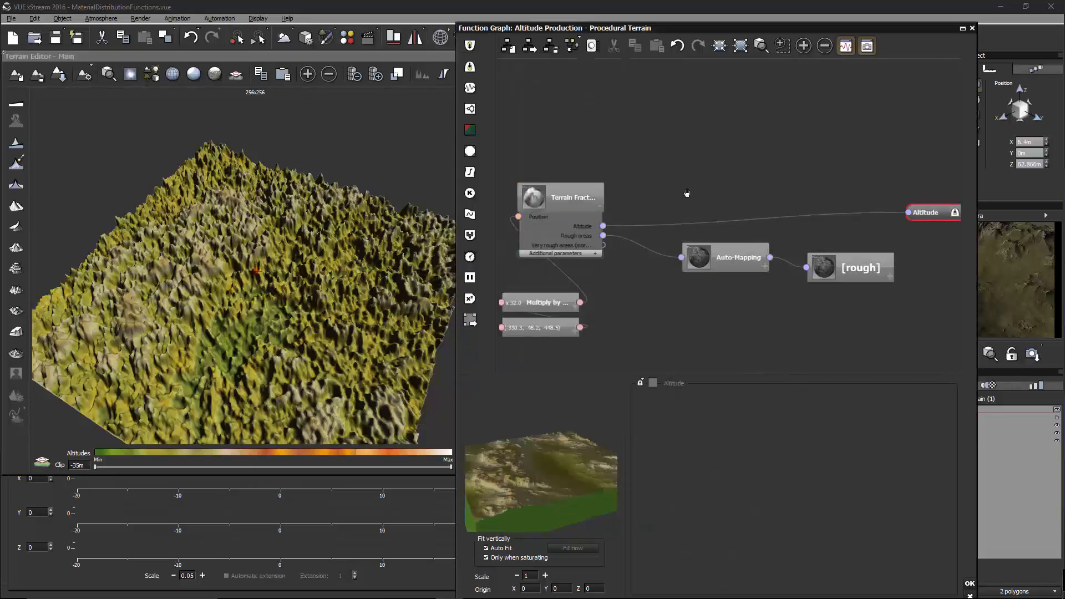
pyautogui.moveTo(297, 195); pyautogui.dragTo(221, 210, button='right')
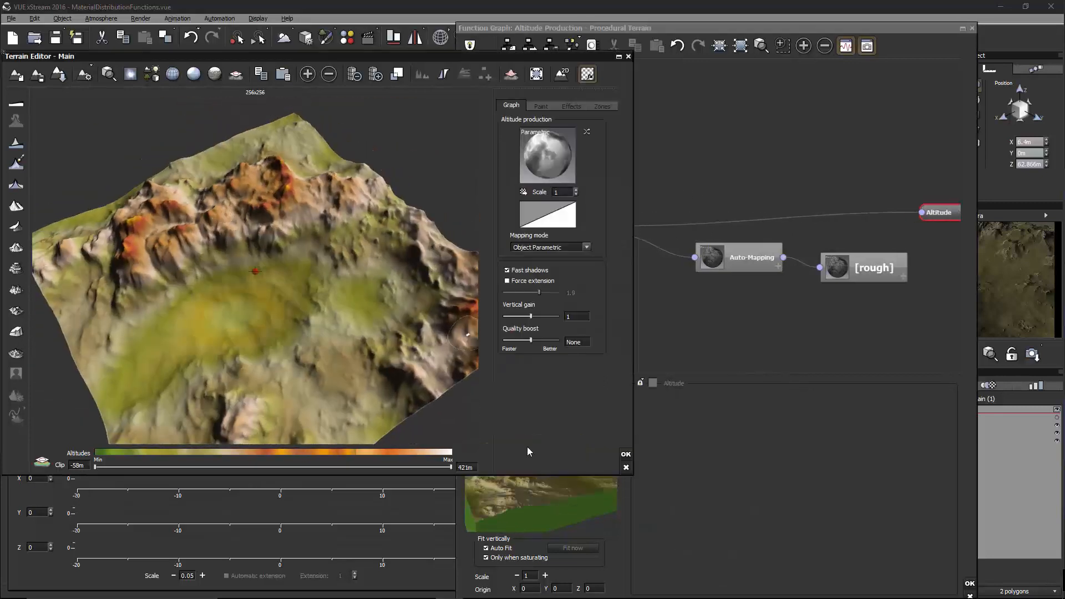
pyautogui.click(625, 453)
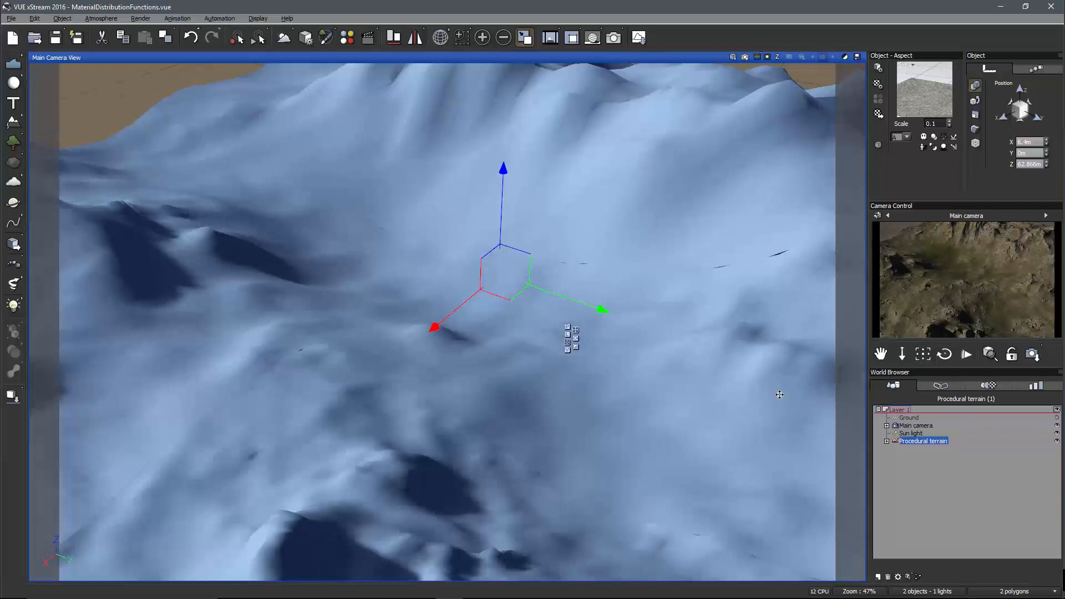
# - Reopen the procedural terrain's altitude function graph and add a Sparse Cracks line-pattern noise node above the Auto-Mapping node
pyautogui.rightClick(951, 268)
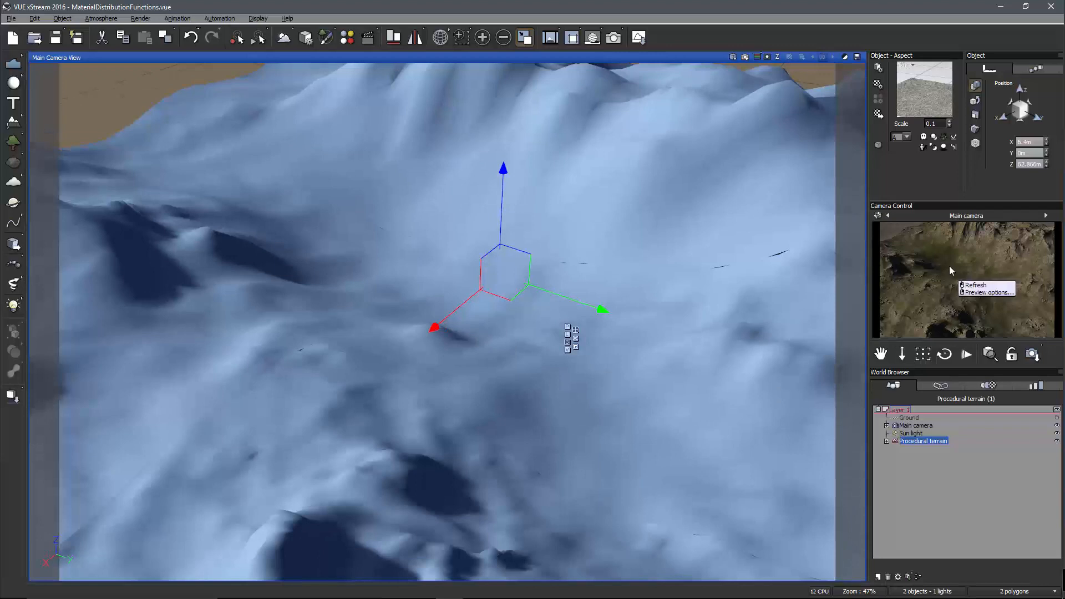
pyautogui.doubleClick(728, 237)
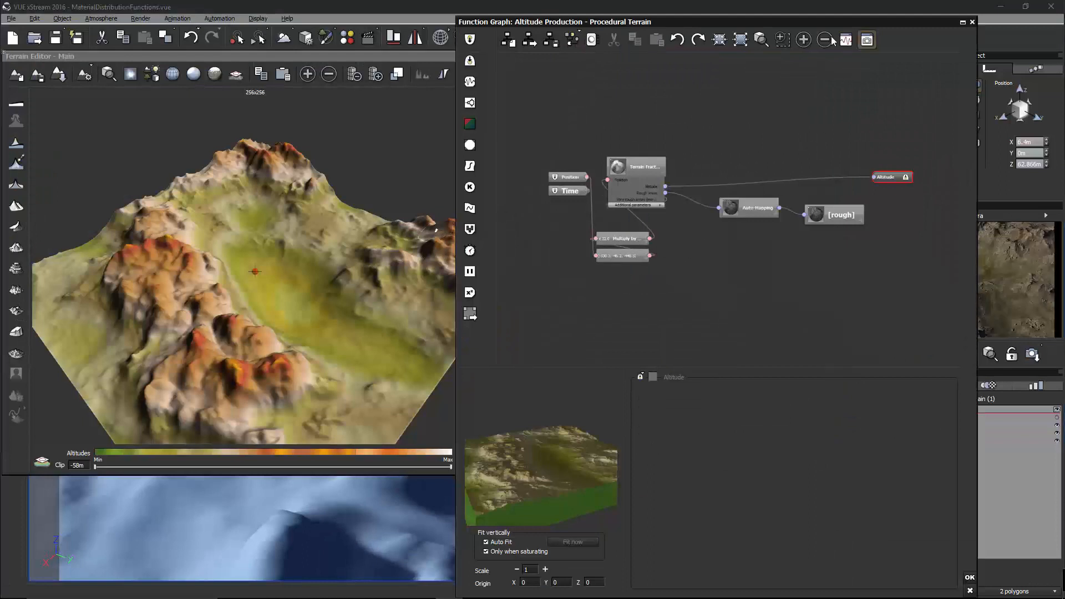
pyautogui.rightClick(737, 135)
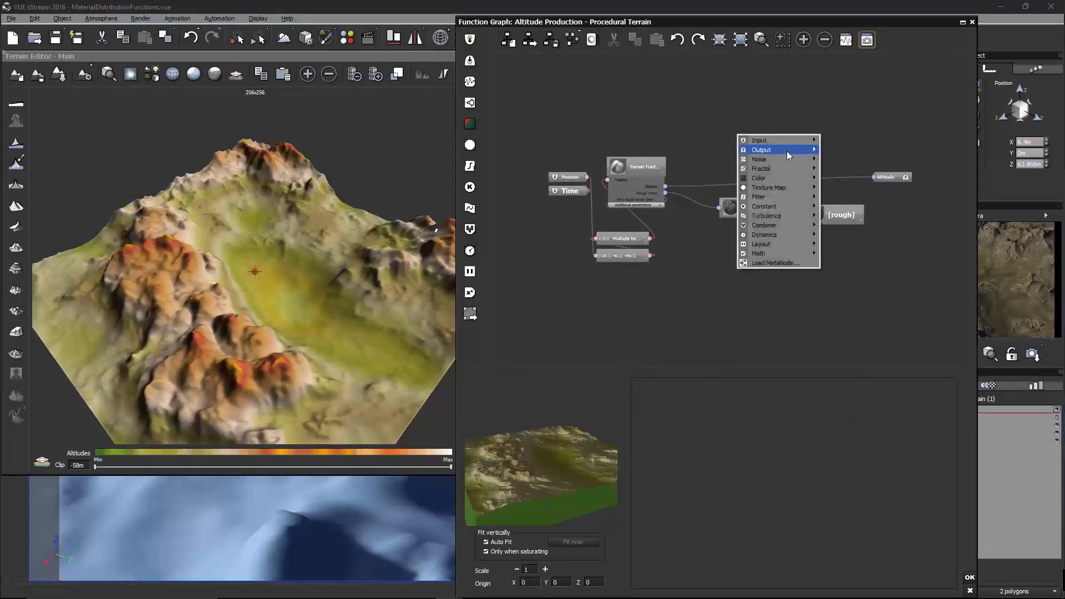
pyautogui.moveTo(771, 158)
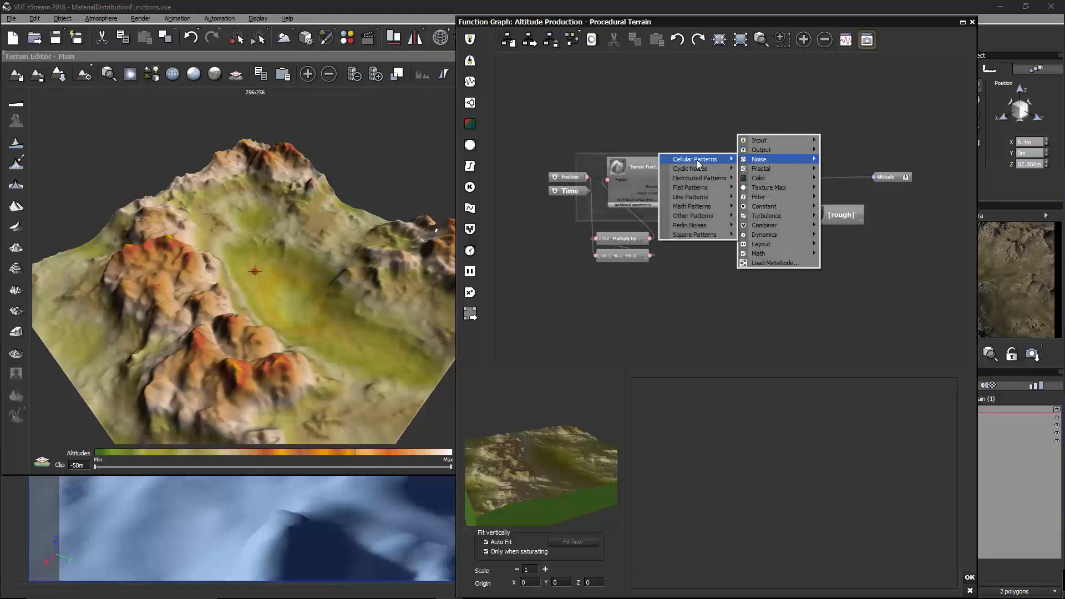
pyautogui.moveTo(697, 160)
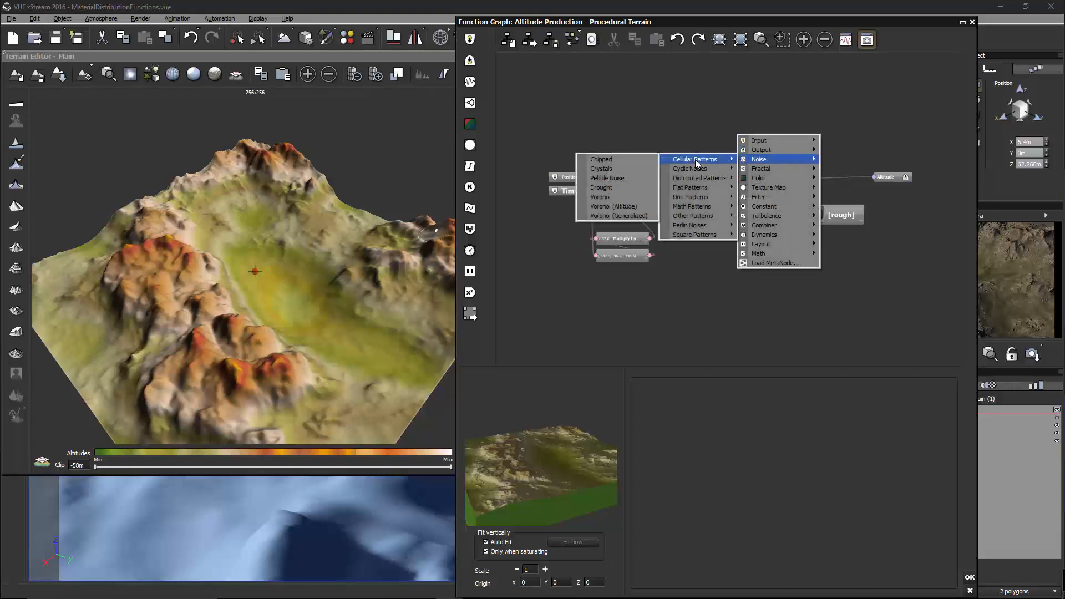
pyautogui.moveTo(709, 220)
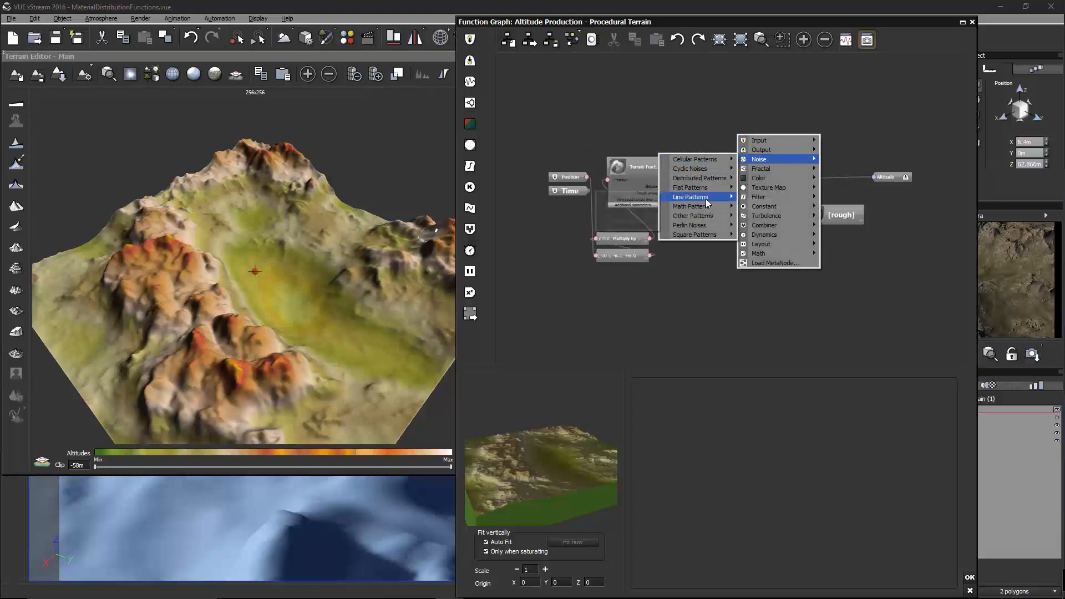
pyautogui.moveTo(704, 199)
pyautogui.click(628, 226)
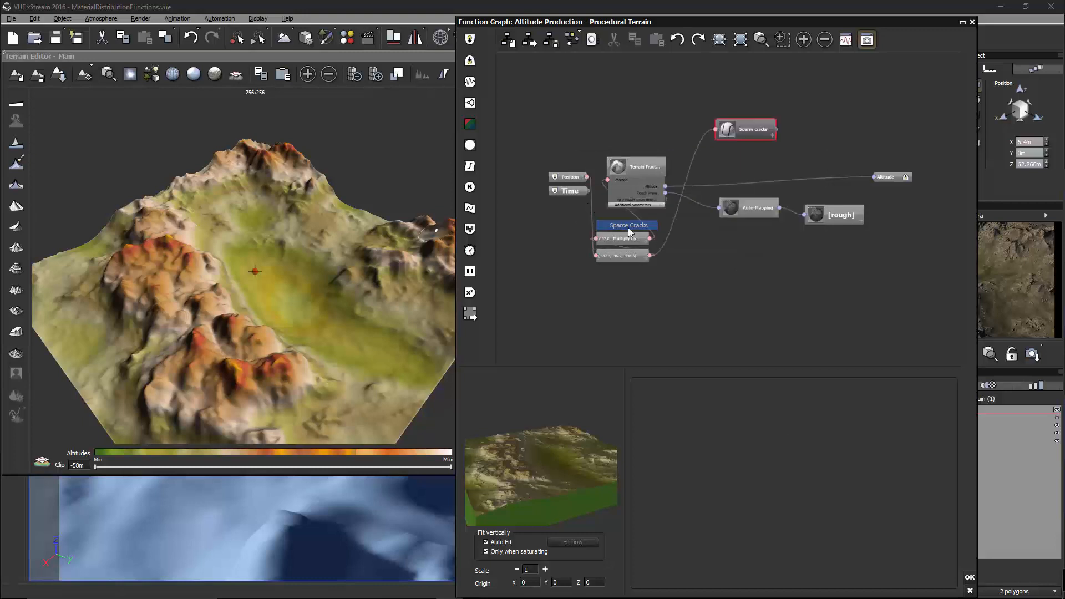
pyautogui.moveTo(754, 162); pyautogui.dragTo(765, 149)
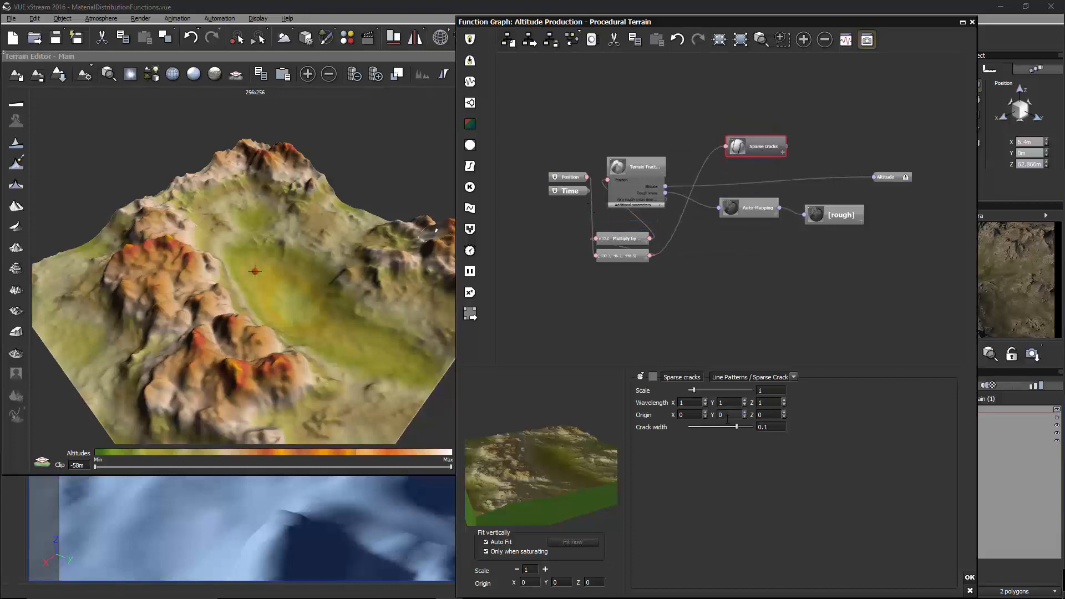
# - Set the Sparse cracks node's crack width to about 0.85, connect it to the Altitude output, and inspect the terrain
pyautogui.moveTo(736, 426); pyautogui.dragTo(741, 427)
pyautogui.moveTo(741, 156); pyautogui.dragTo(725, 139)
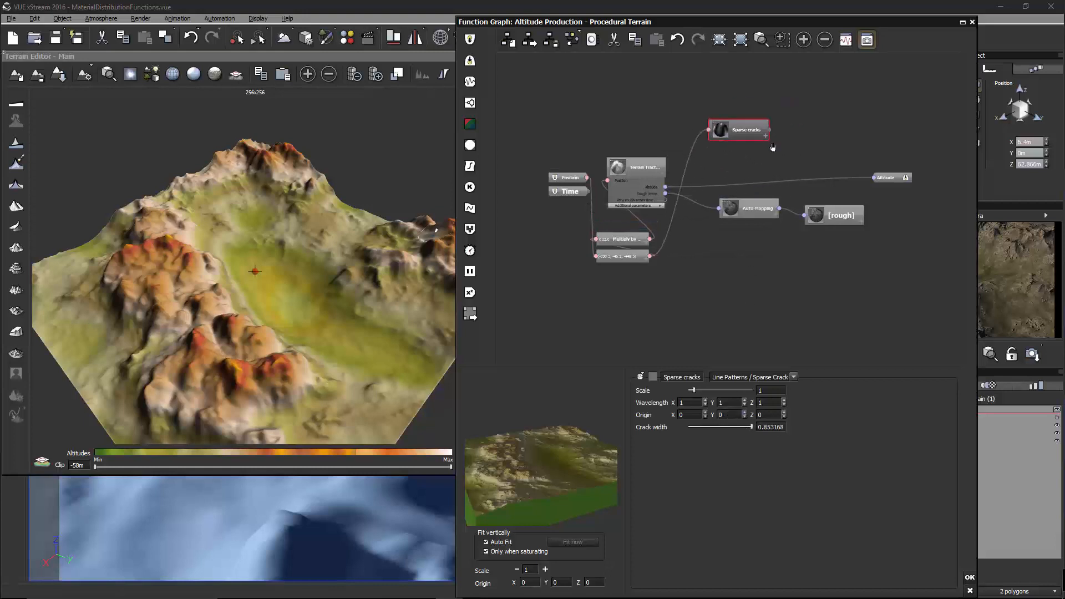
pyautogui.moveTo(773, 145); pyautogui.dragTo(695, 208, button='middle')
pyautogui.moveTo(797, 240); pyautogui.dragTo(692, 216)
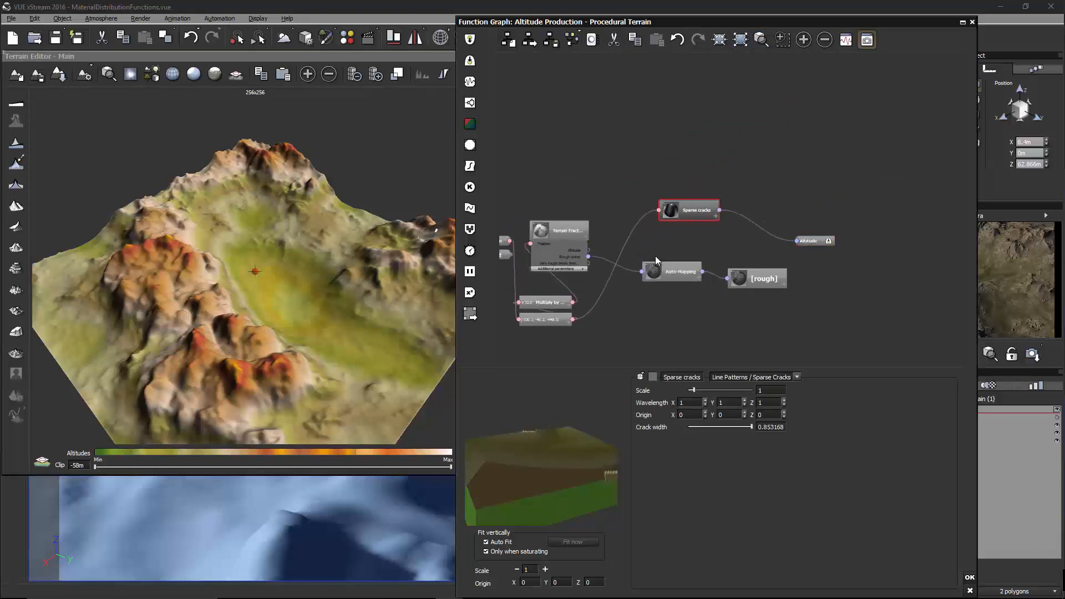
pyautogui.click(318, 274)
pyautogui.moveTo(318, 274); pyautogui.dragTo(447, 275, button='right')
# - Reduce the Sparse cracks node's scale to about 0.35 and examine the resulting terrain up close
pyautogui.click(694, 216)
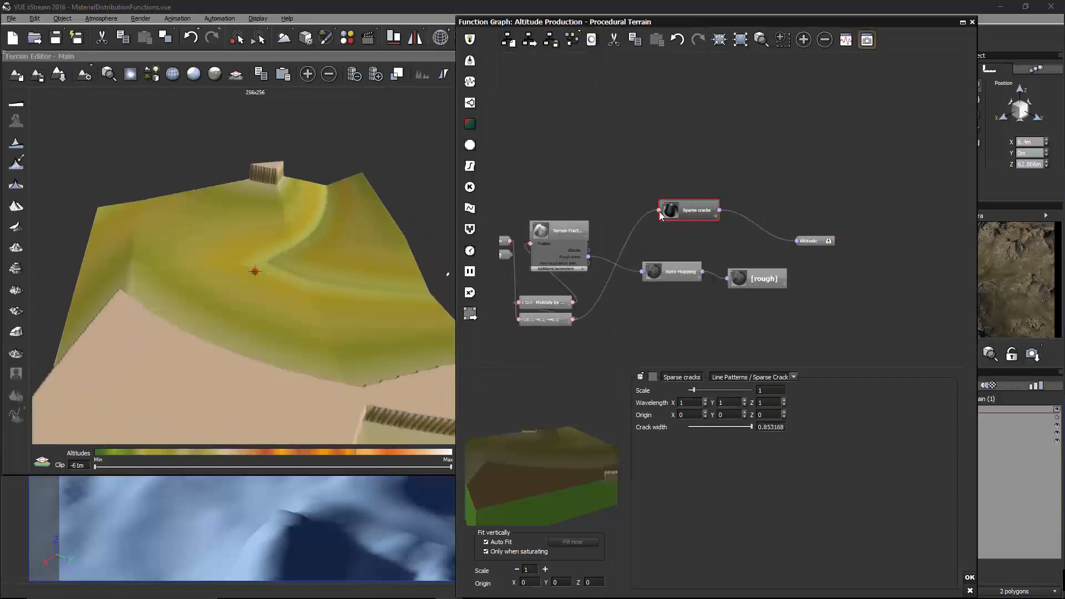
pyautogui.moveTo(722, 389); pyautogui.dragTo(716, 390)
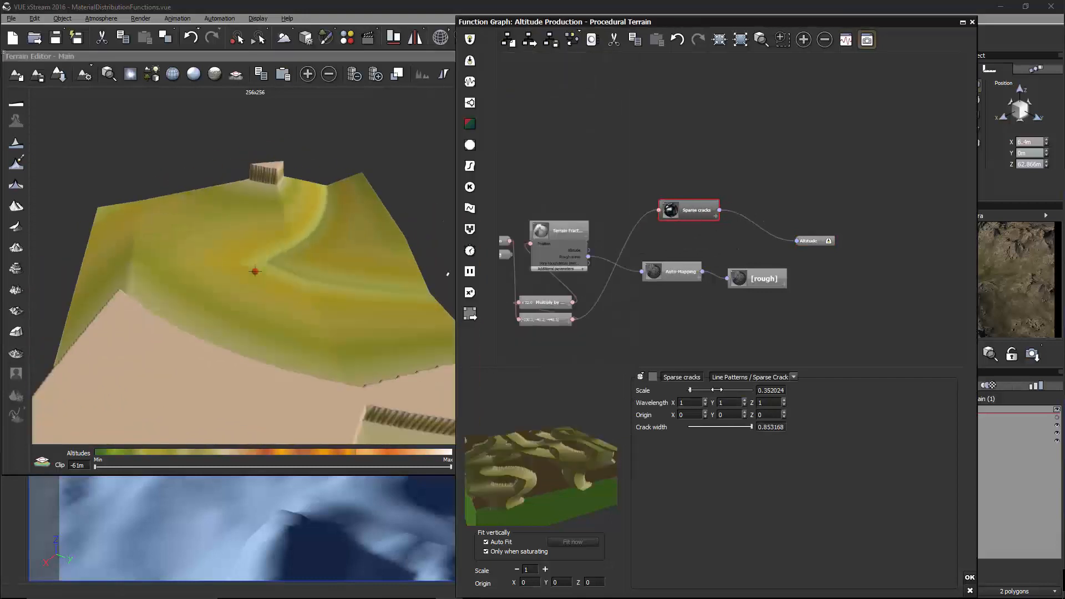
pyautogui.moveTo(322, 317); pyautogui.dragTo(275, 323, button='right')
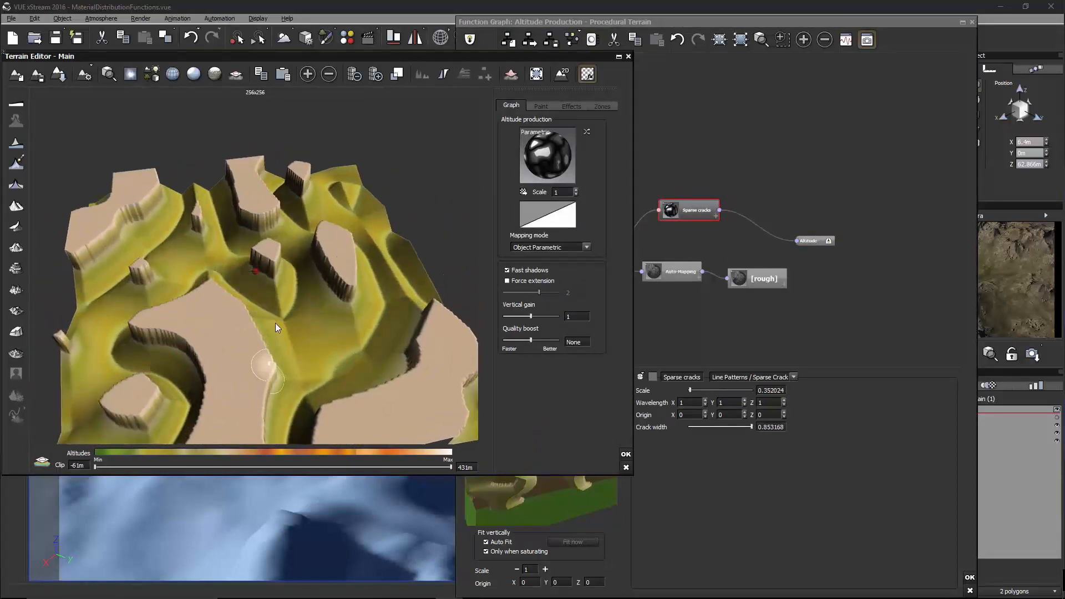
pyautogui.scroll(3, 291, 321)
# - Reposition the Sparse cracks node to make room before the Altitude output, and check the link between them
pyautogui.moveTo(690, 209); pyautogui.dragTo(664, 161)
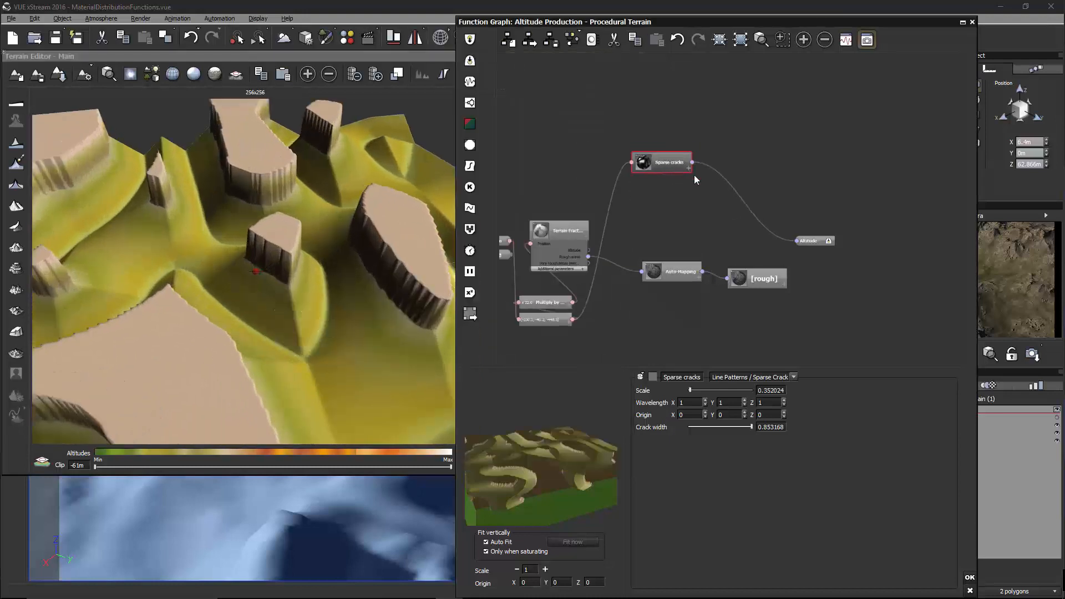
pyautogui.click(707, 181)
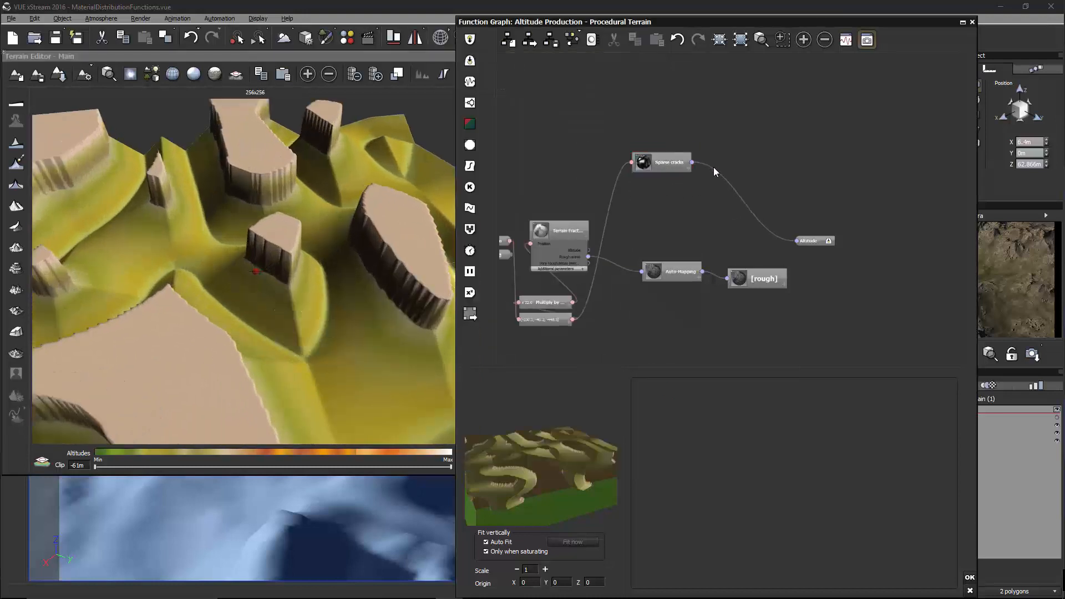
pyautogui.click(714, 168)
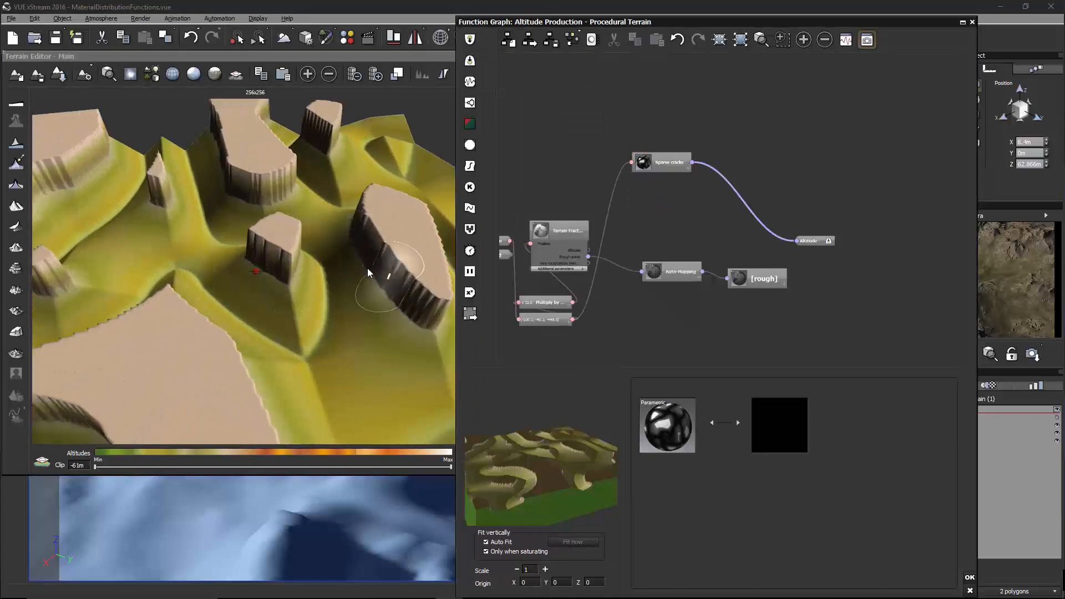
pyautogui.scroll(3, 719, 213)
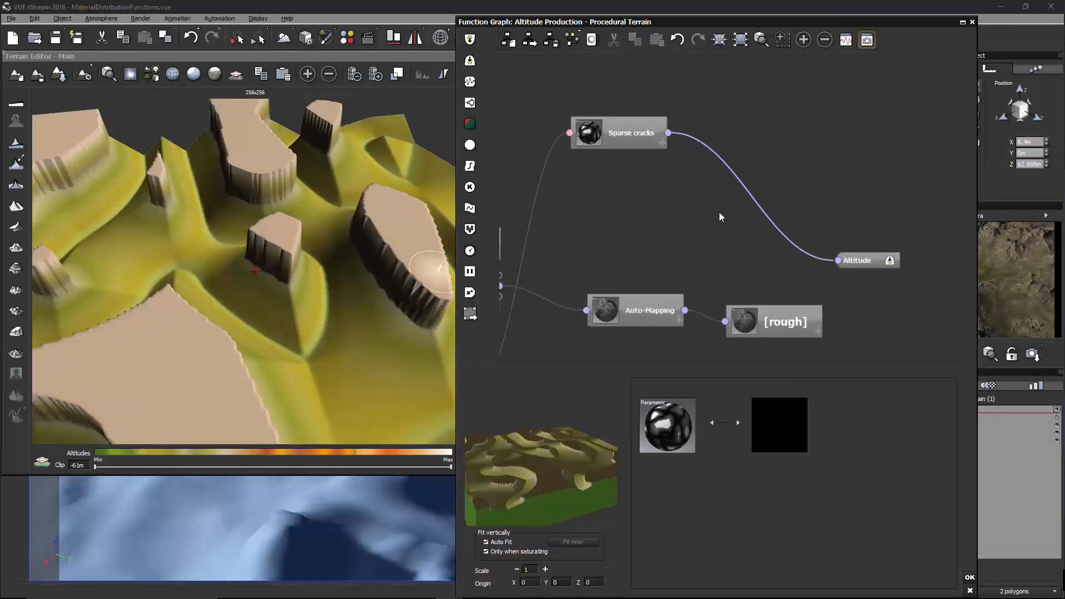
pyautogui.moveTo(610, 139); pyautogui.dragTo(605, 172)
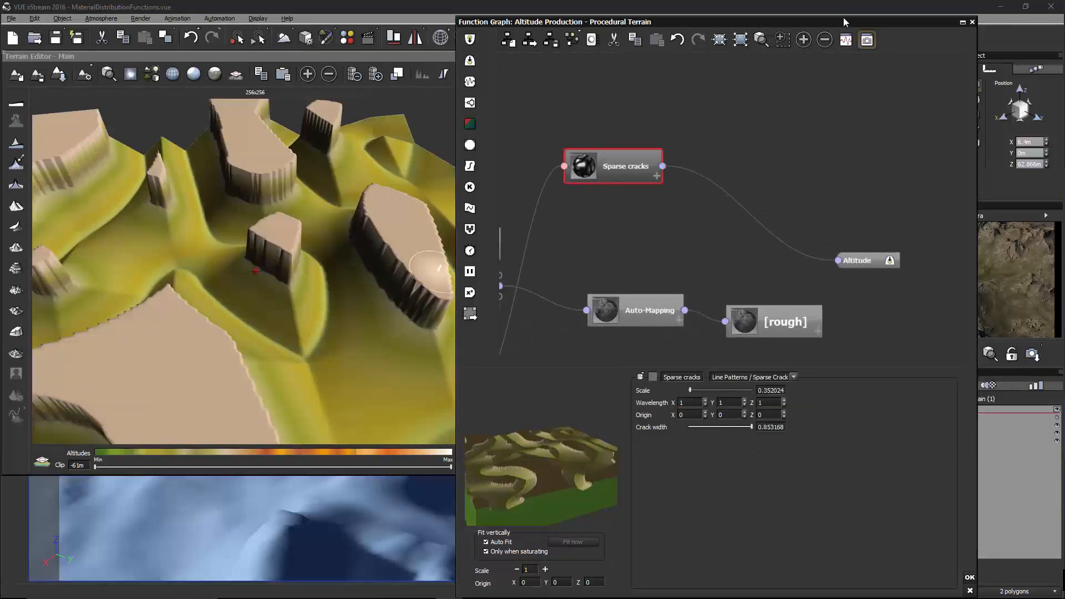
# - Show the Sparse cracks node's function preview and enlarge the curves to a scale of 1.6
pyautogui.click(846, 39)
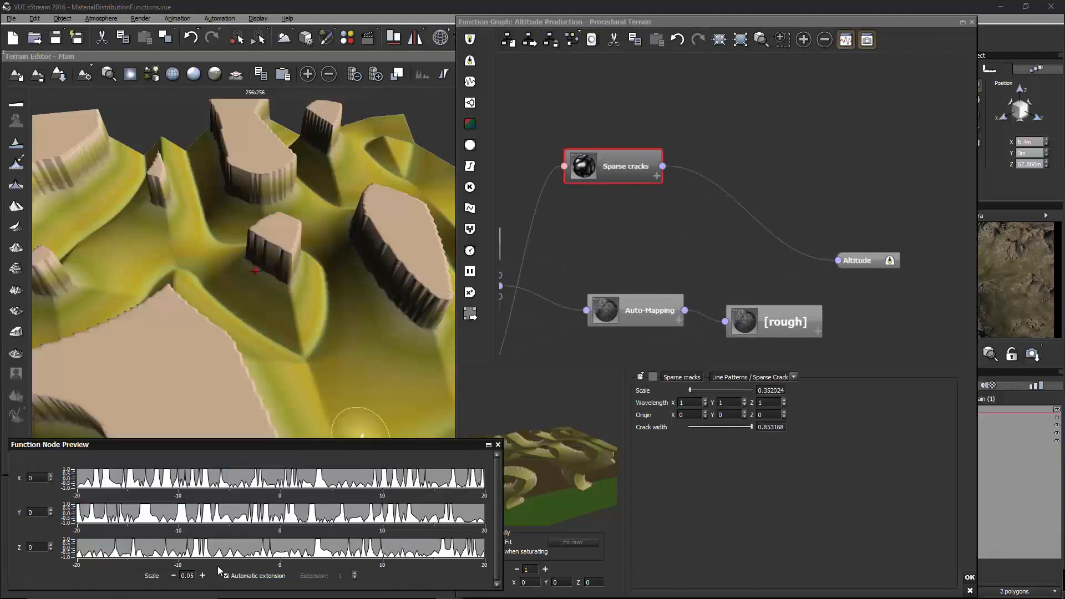
pyautogui.click(203, 576)
pyautogui.click(202, 576)
pyautogui.click(202, 576)
pyautogui.click(202, 575)
pyautogui.click(203, 575)
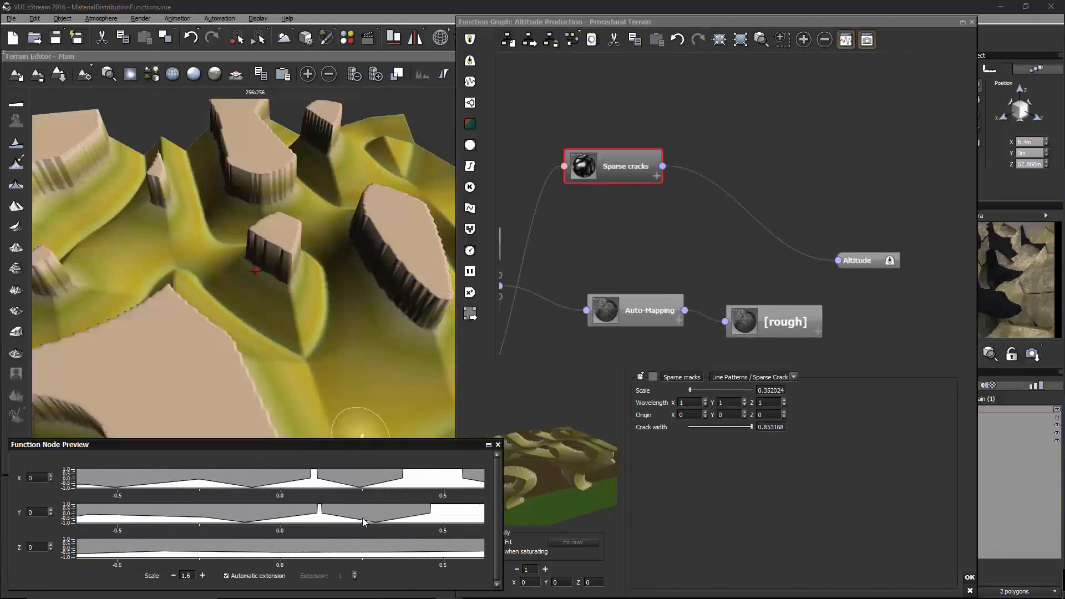
# - Add a Smooth Map filter node and connect it between Sparse cracks and the Altitude output
pyautogui.rightClick(677, 190)
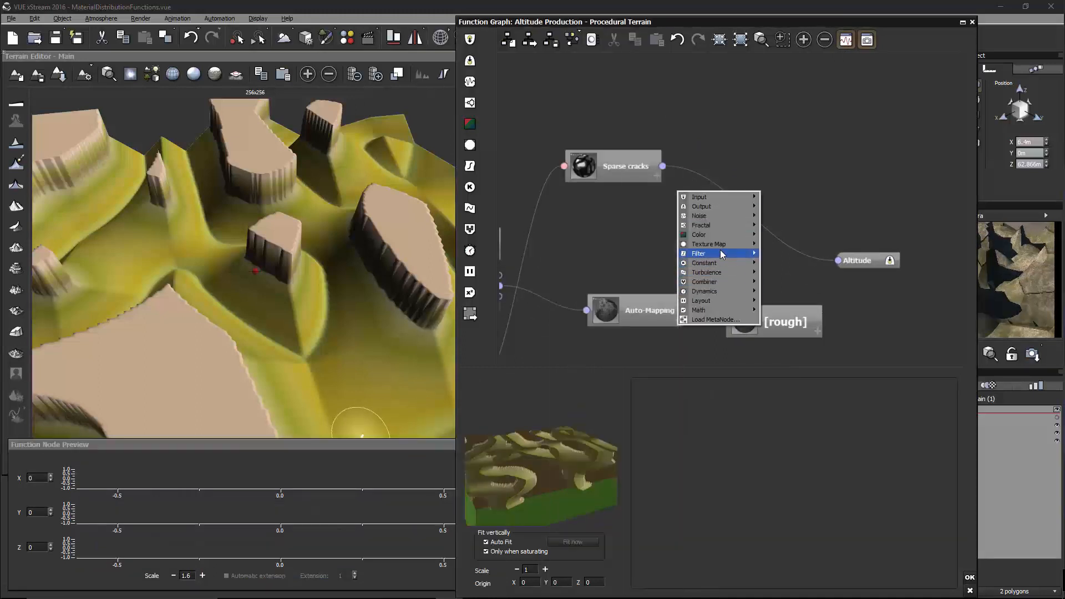
pyautogui.moveTo(717, 249)
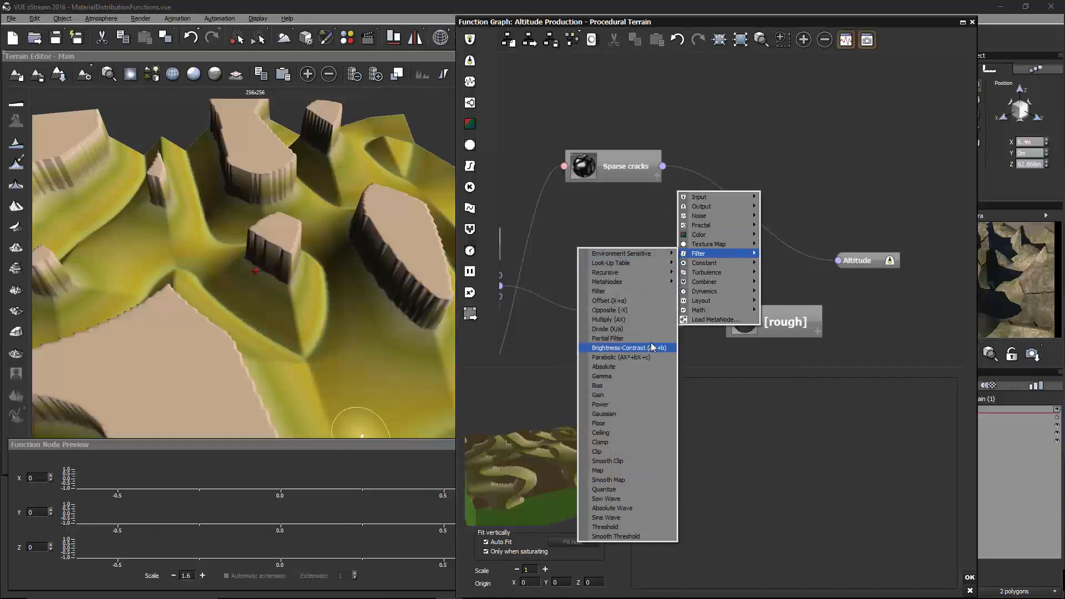
pyautogui.click(637, 478)
pyautogui.moveTo(637, 478); pyautogui.dragTo(662, 166)
pyautogui.moveTo(838, 260); pyautogui.dragTo(781, 184)
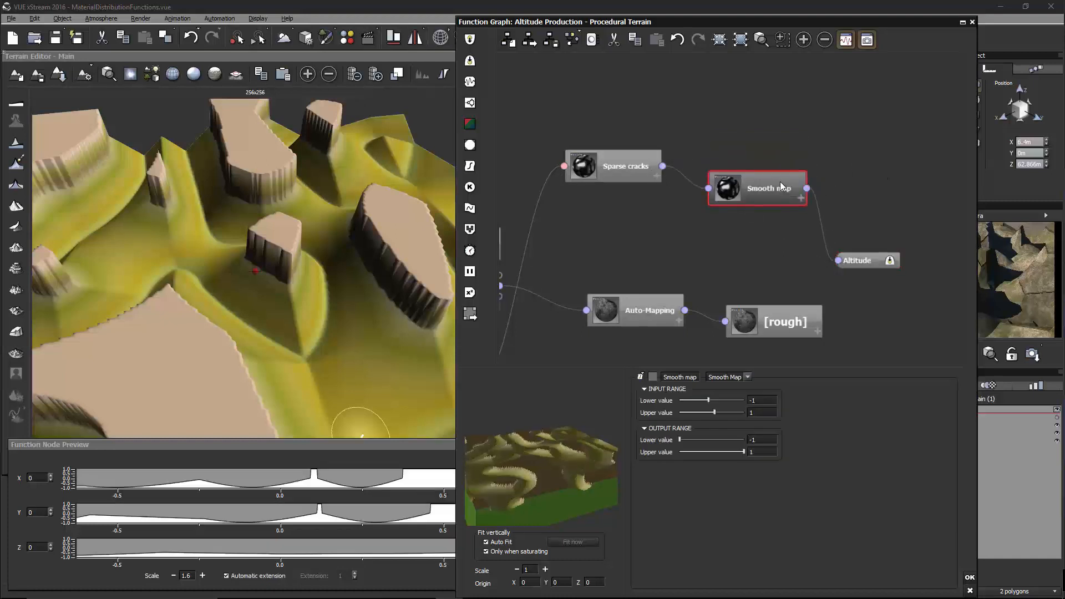
# - Set the upper value of the Smooth map node's input range to 0
pyautogui.click(758, 412)
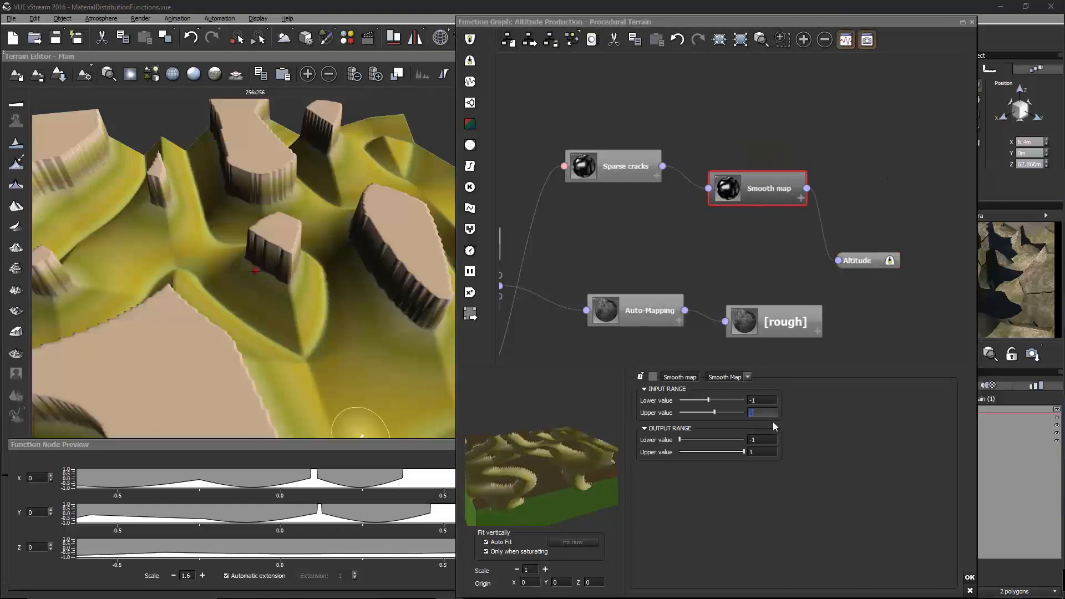
pyautogui.write('0')
pyautogui.press('Return')
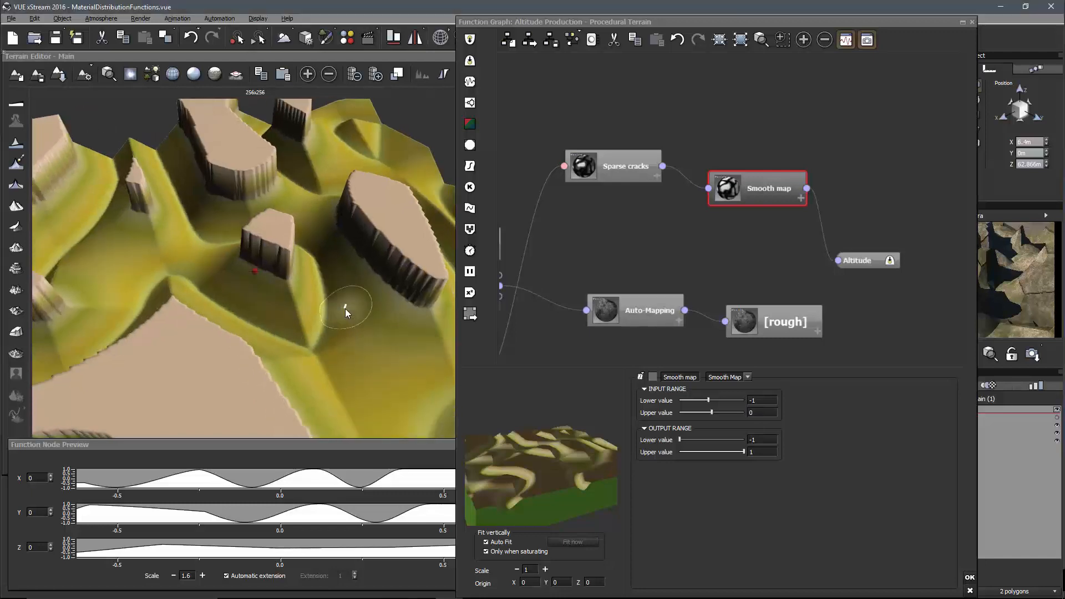
# - Set the upper value of the Smooth map node's input range to -0.1 and inspect the reshaped terrain
pyautogui.click(347, 305)
pyautogui.moveTo(271, 279); pyautogui.dragTo(241, 337, button='right')
pyautogui.moveTo(142, 292); pyautogui.dragTo(366, 328, button='right')
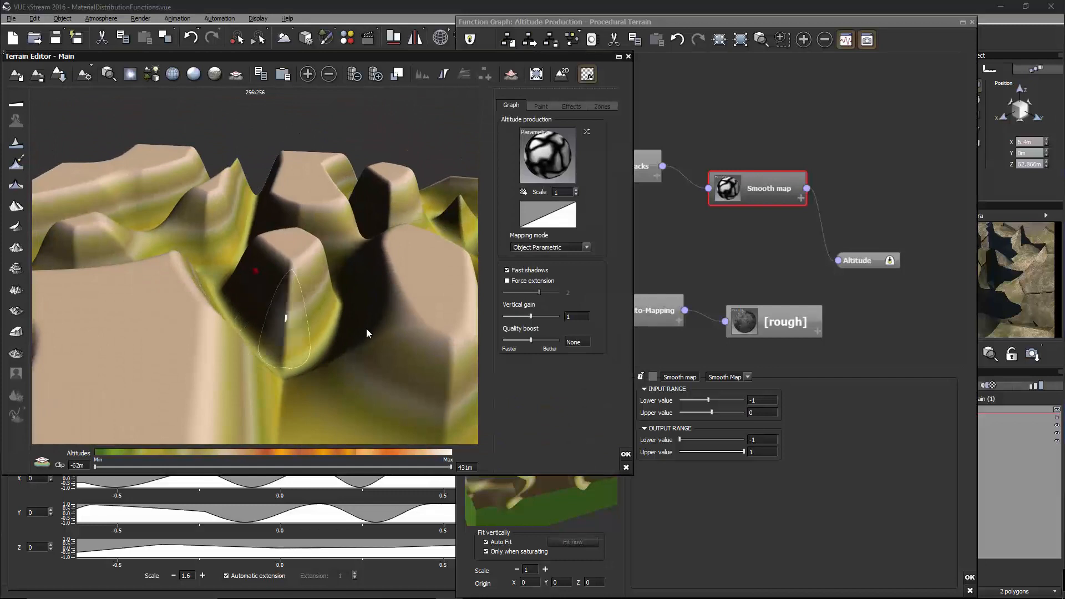
pyautogui.click(762, 413)
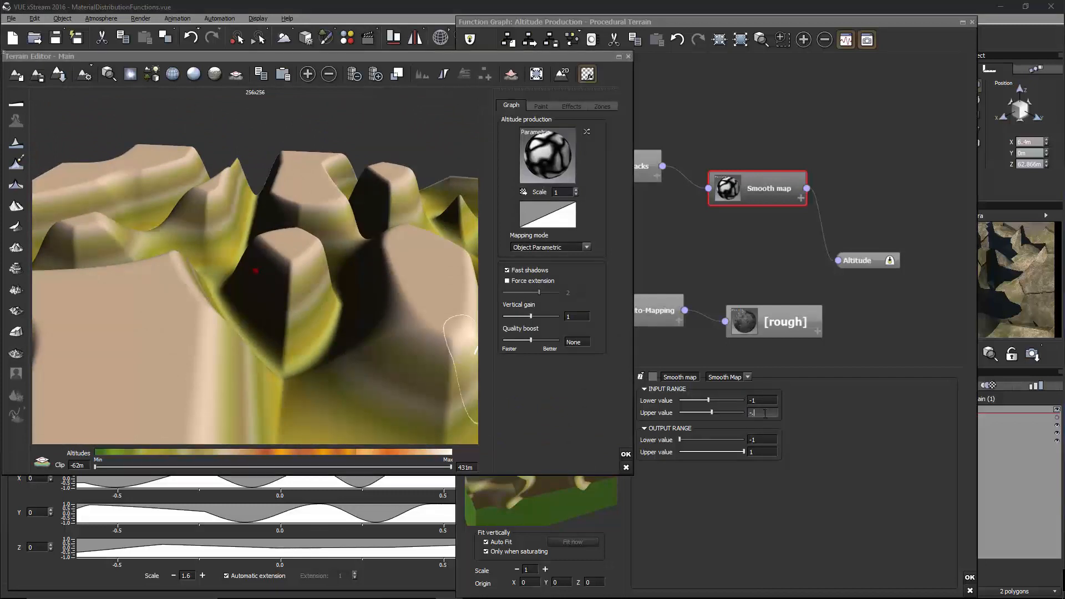
pyautogui.write('-0.1')
pyautogui.press('Return')
pyautogui.moveTo(325, 350); pyautogui.dragTo(423, 366, button='right')
# - Rearrange the Smooth map, Sparse cracks, Auto-Mapping and Terrain Fractal nodes to free space in the middle of the graph
pyautogui.moveTo(773, 202); pyautogui.dragTo(784, 180)
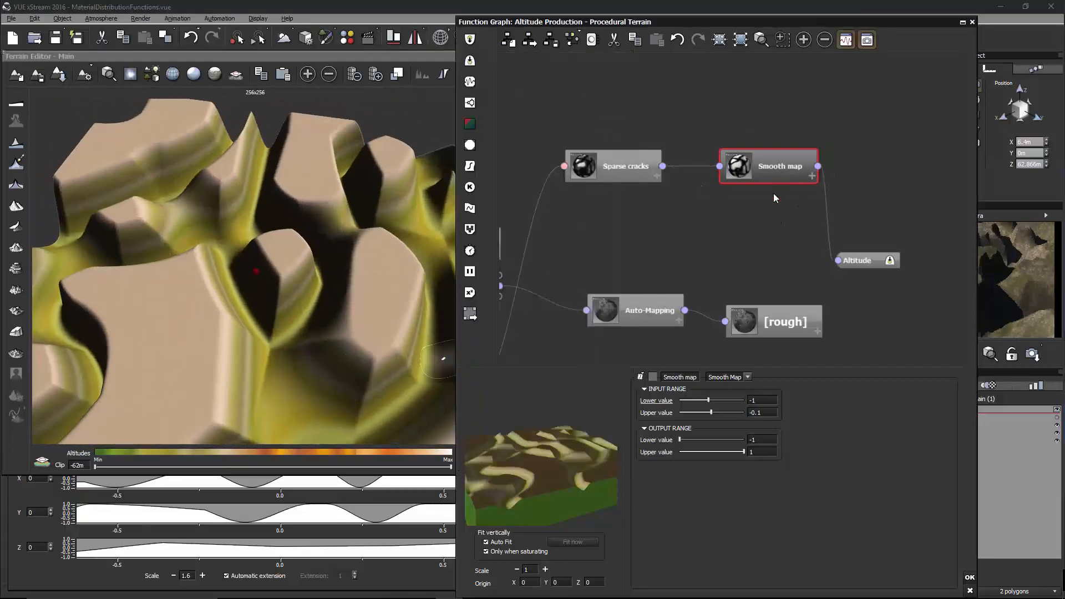
pyautogui.click(615, 166)
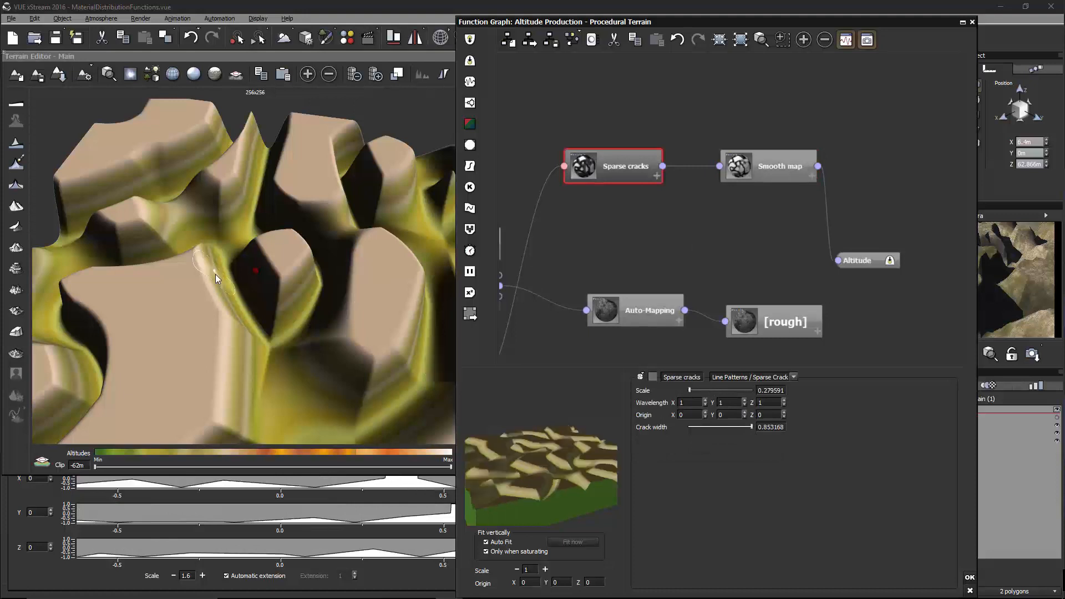
pyautogui.moveTo(216, 274); pyautogui.dragTo(333, 275, button='right')
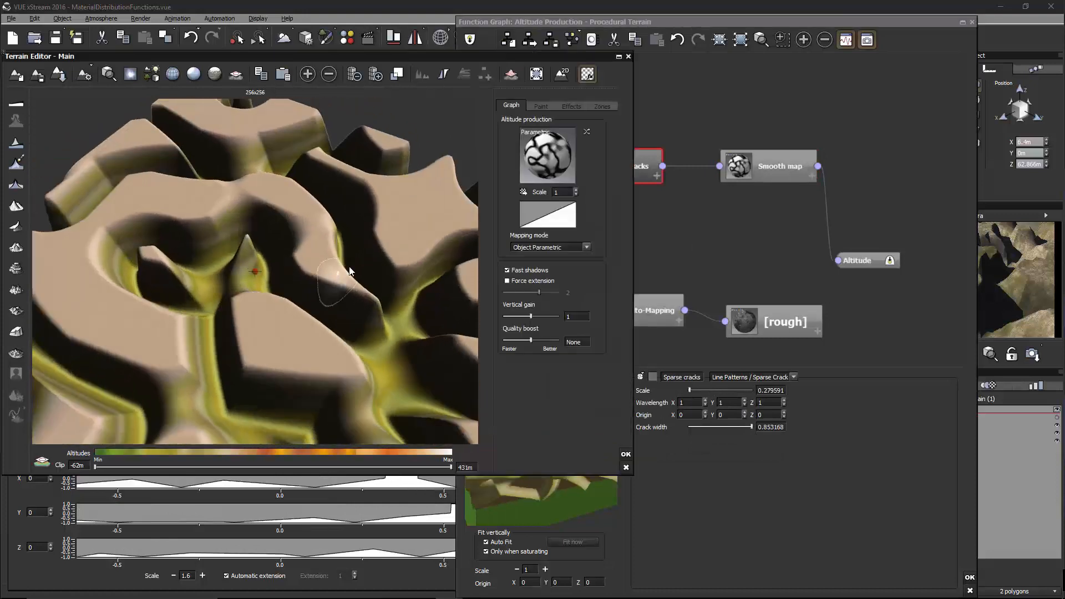
pyautogui.click(697, 217)
pyautogui.moveTo(747, 164); pyautogui.dragTo(697, 162)
pyautogui.moveTo(584, 251); pyautogui.dragTo(685, 213, button='right')
pyautogui.moveTo(709, 140)
pyautogui.mouseDown()
pyautogui.moveTo(688, 227)
pyautogui.moveTo(693, 150)
pyautogui.mouseUp()
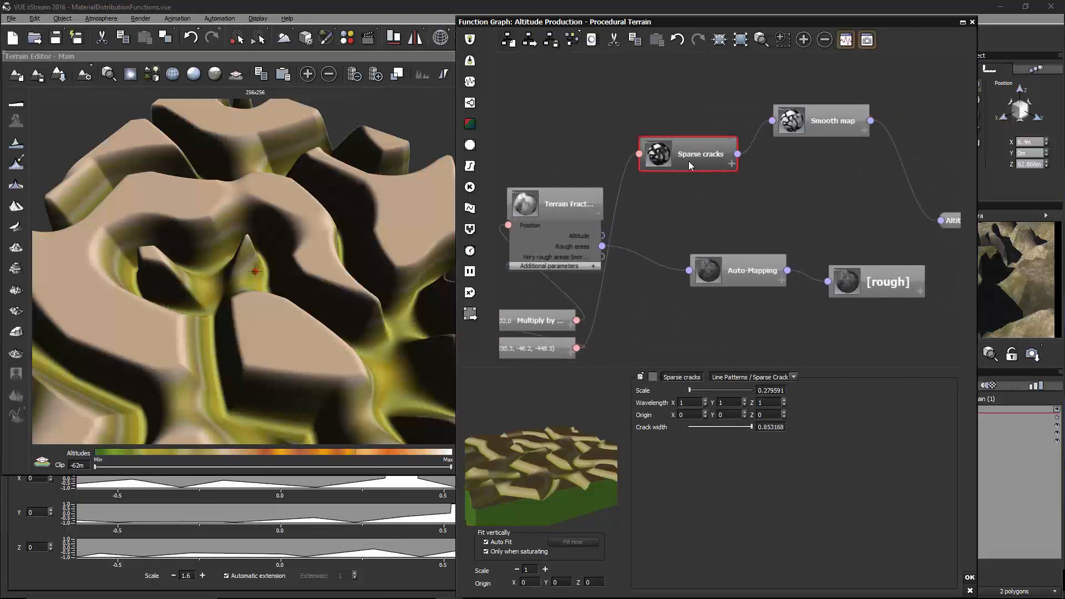
pyautogui.moveTo(743, 270); pyautogui.dragTo(793, 320)
pyautogui.moveTo(591, 224); pyautogui.dragTo(585, 197)
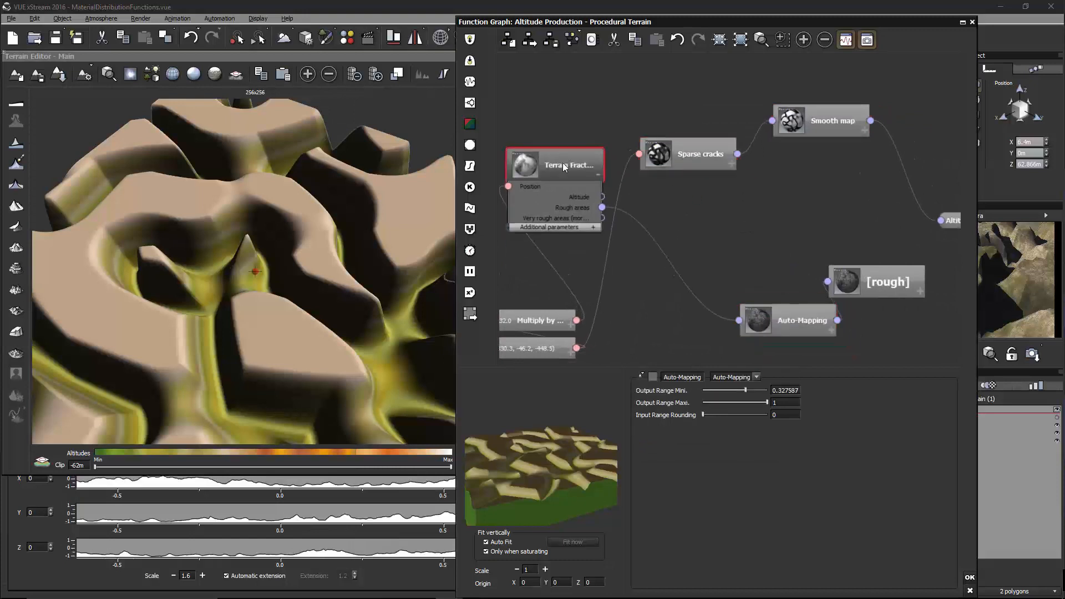
# - Add a Combiner node, feed it the Terrain Fractal's Altitude output, and expand the node to show its inputs
pyautogui.rightClick(677, 201)
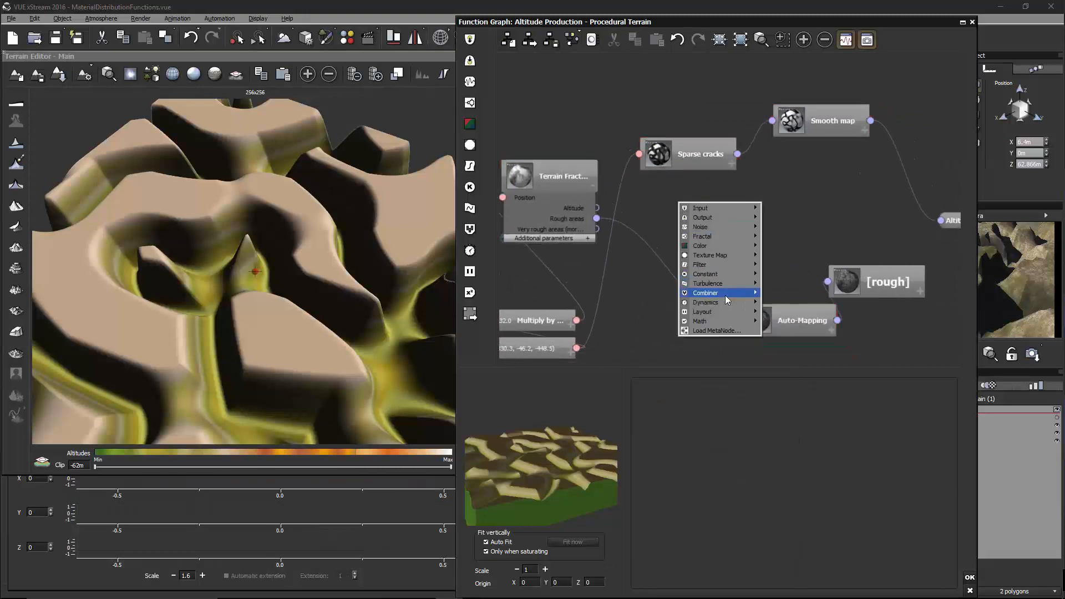
pyautogui.moveTo(704, 292)
pyautogui.click(655, 303)
pyautogui.moveTo(655, 197); pyautogui.dragTo(682, 231)
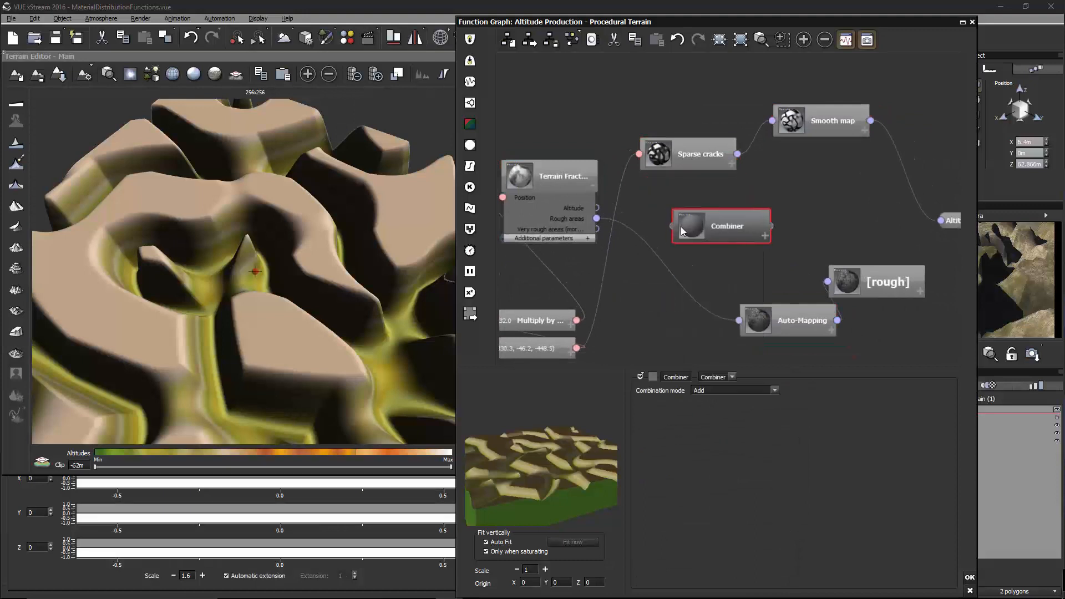
pyautogui.moveTo(596, 207); pyautogui.dragTo(690, 192)
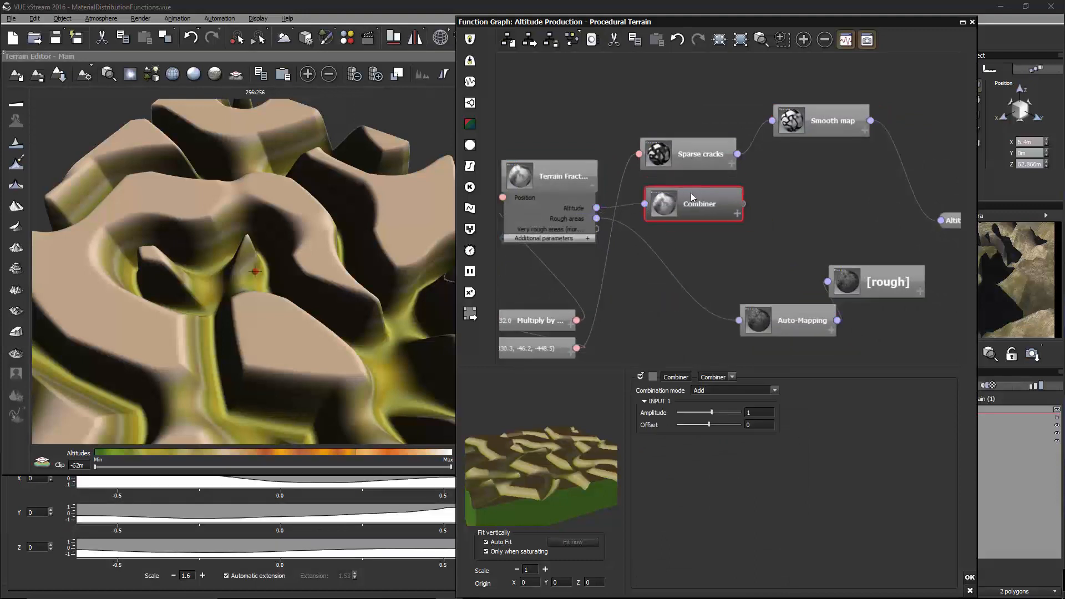
pyautogui.click(747, 225)
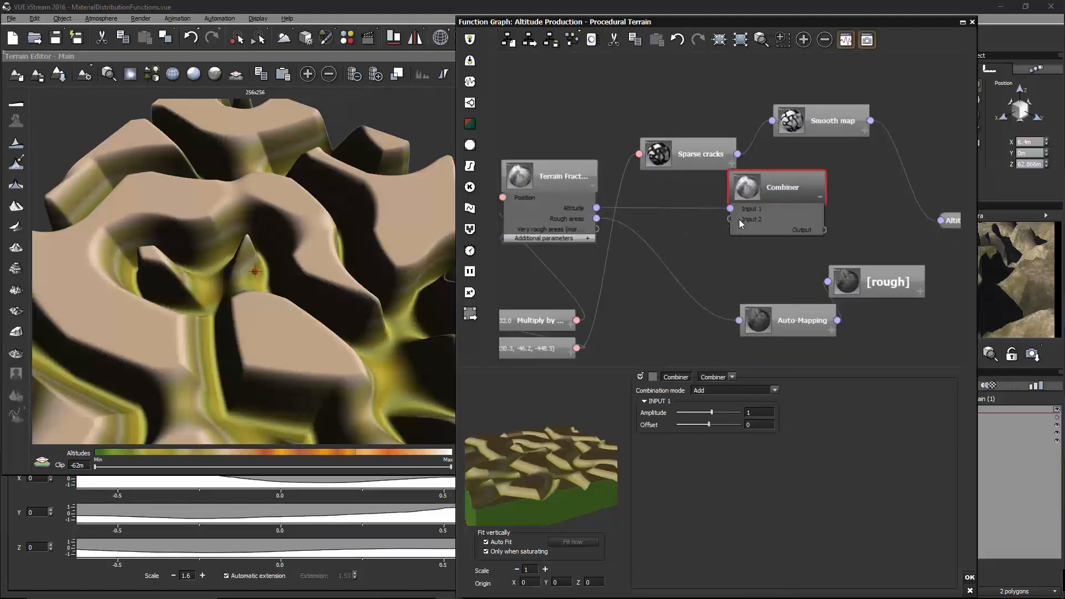
# - Move Sparse cracks and a collapsed Smooth map above the Terrain Fractal, and connect Smooth map to the Combiner's Input 2
pyautogui.moveTo(715, 153); pyautogui.dragTo(620, 97)
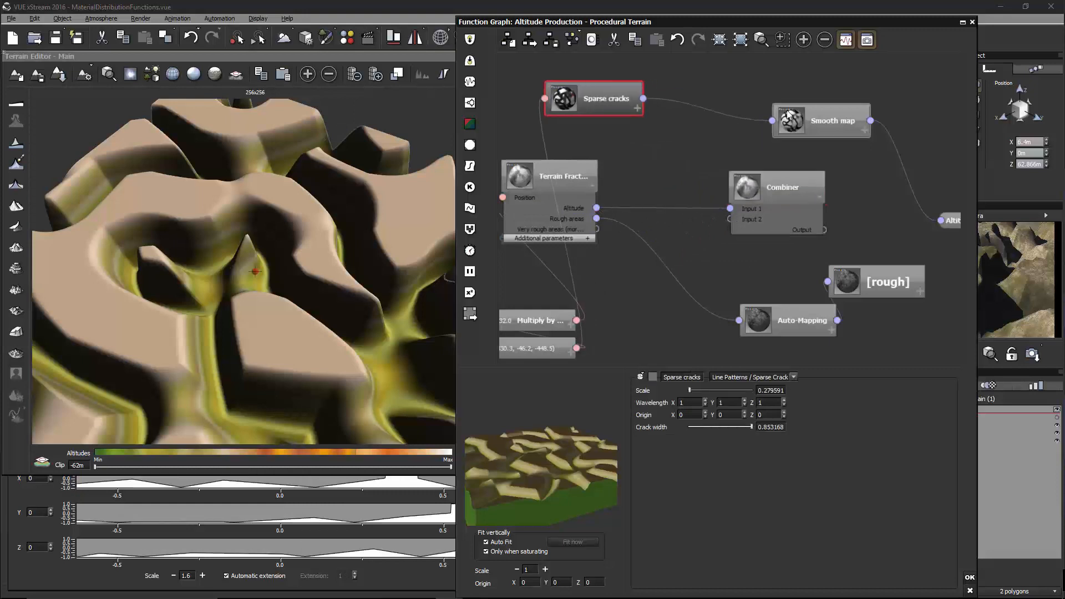
pyautogui.moveTo(799, 118); pyautogui.dragTo(706, 96)
pyautogui.click(706, 96)
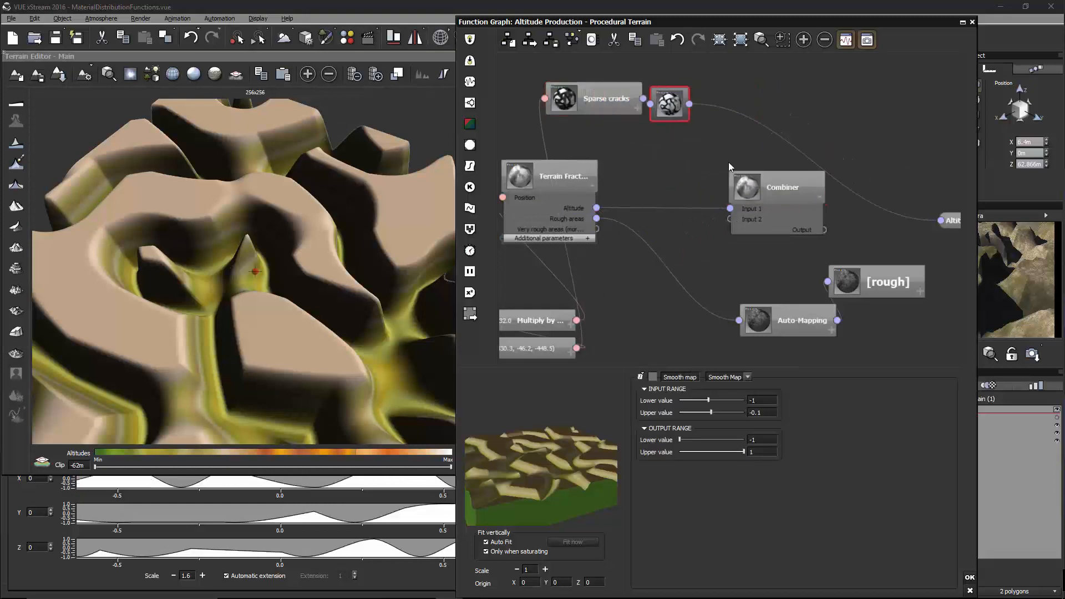
pyautogui.moveTo(730, 219); pyautogui.dragTo(689, 103)
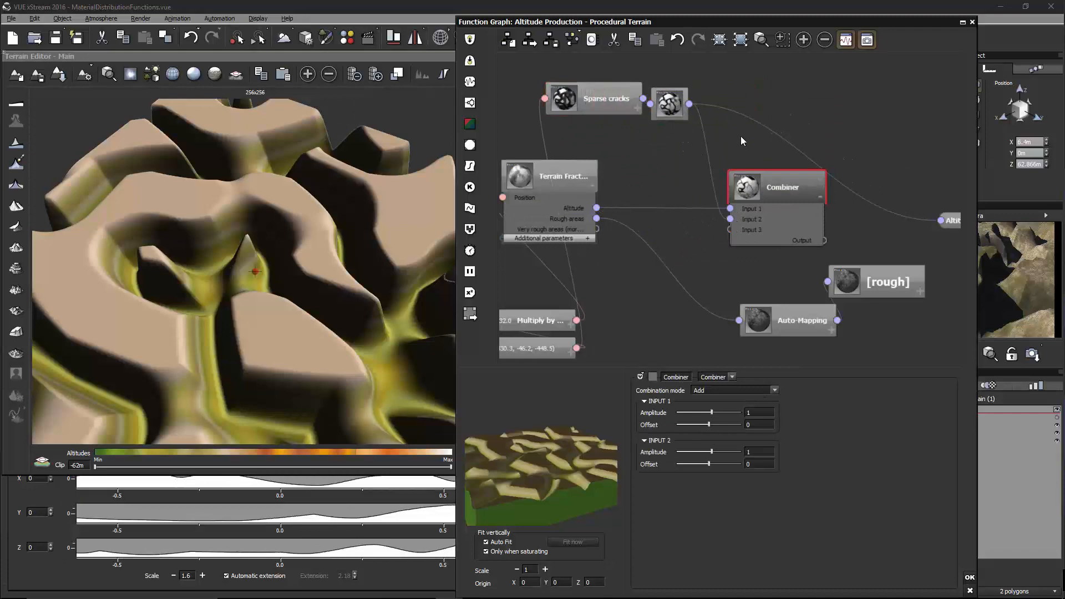
# - Connect the Combiner's output to the Altitude output in place of the Smooth map link
pyautogui.moveTo(740, 136); pyautogui.dragTo(640, 130, button='middle')
pyautogui.moveTo(844, 216); pyautogui.dragTo(723, 233)
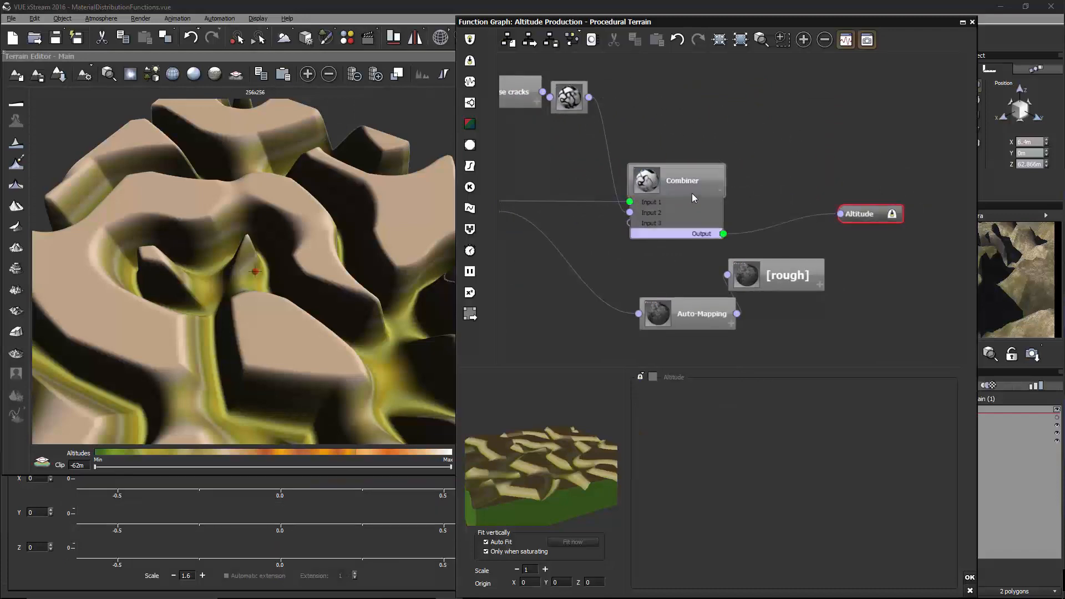
pyautogui.moveTo(691, 193); pyautogui.dragTo(714, 165)
pyautogui.moveTo(383, 264); pyautogui.dragTo(245, 261, button='right')
# - Set the Combiner node's combination mode to Max and inspect the terrain
pyautogui.click(717, 146)
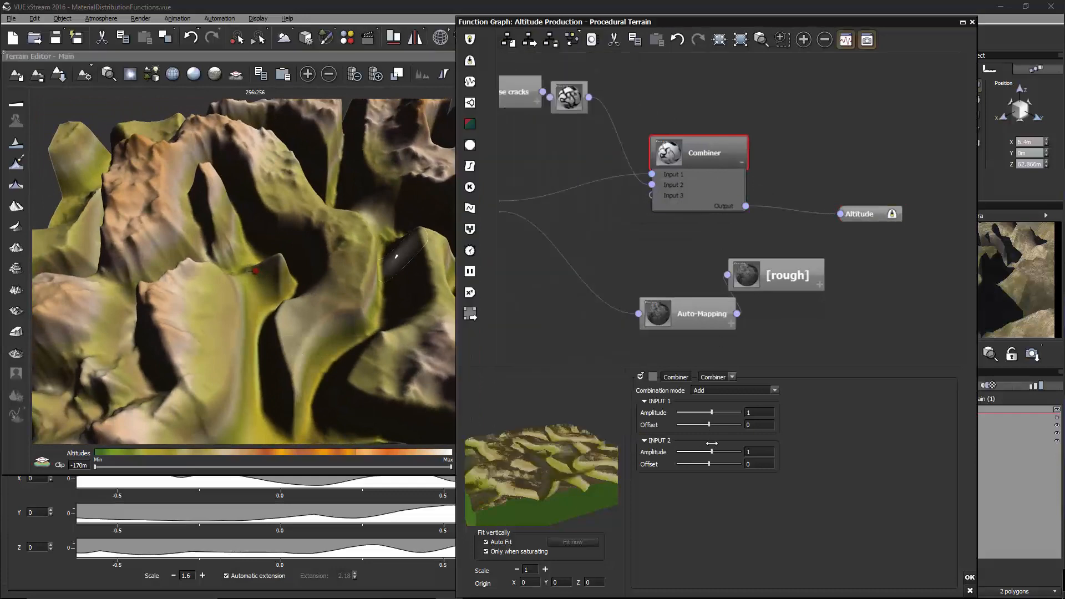
pyautogui.click(757, 389)
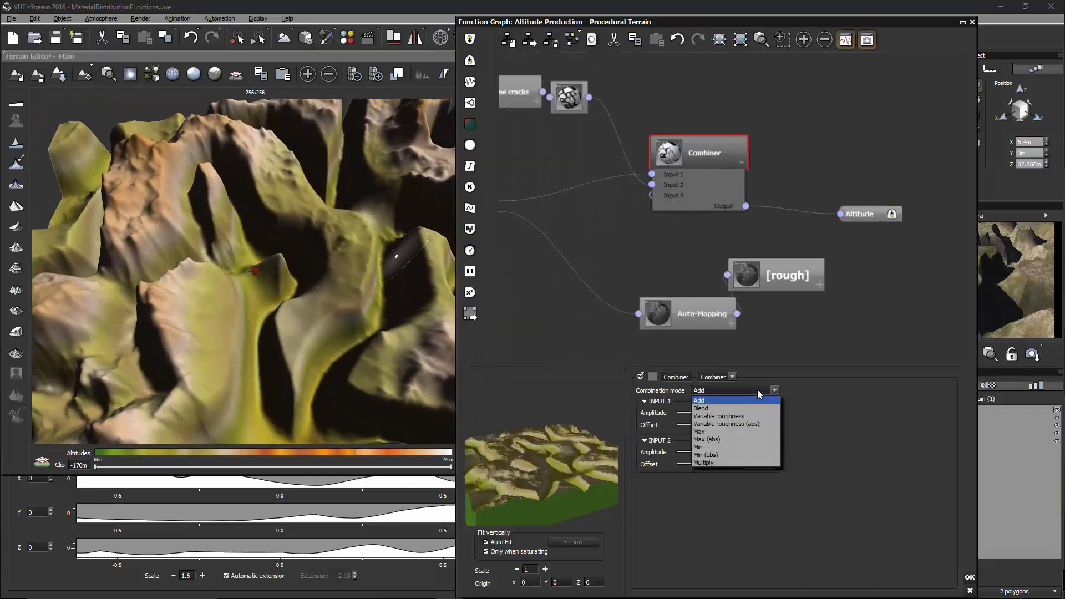
pyautogui.click(751, 432)
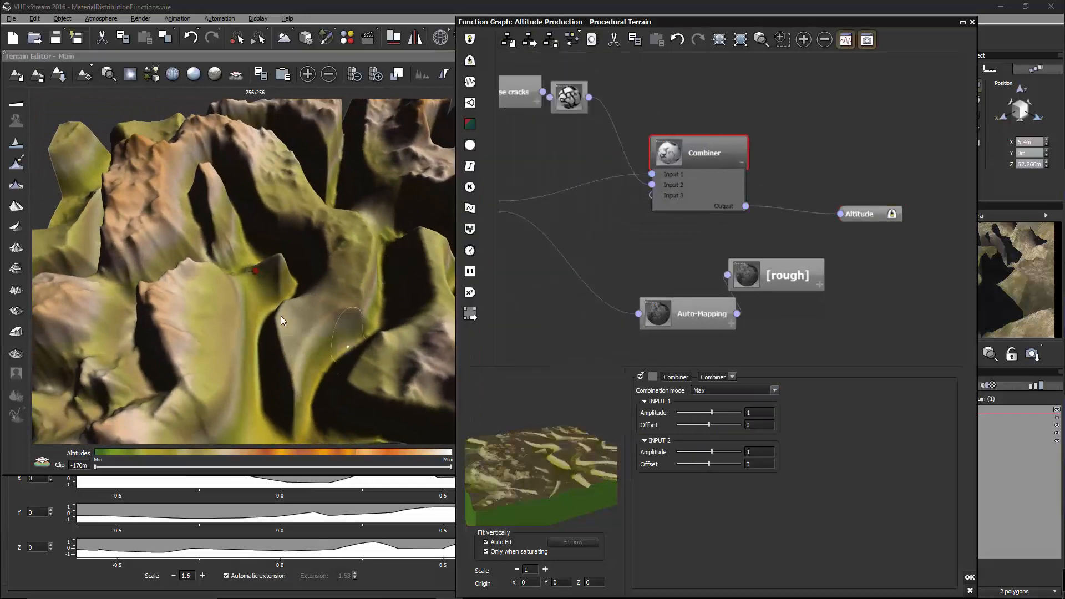
pyautogui.moveTo(280, 315); pyautogui.dragTo(168, 305, button='right')
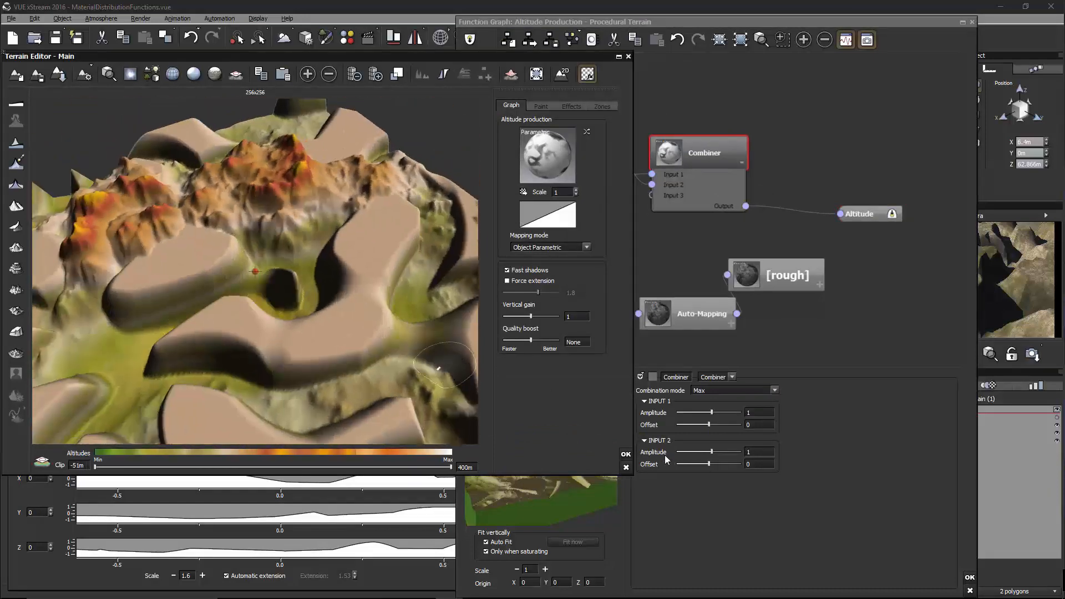
# - Set the Combiner's Input 2 amplitude to 0.5 and lower its offset to about -0.48
pyautogui.moveTo(711, 450); pyautogui.dragTo(715, 451)
pyautogui.click(747, 451)
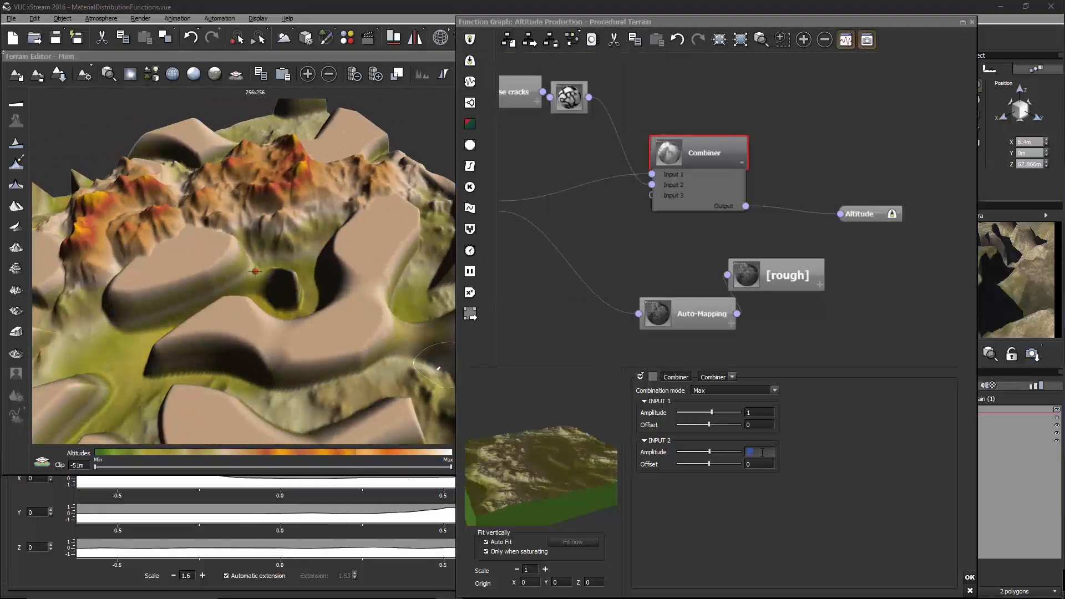
pyautogui.press('Return')
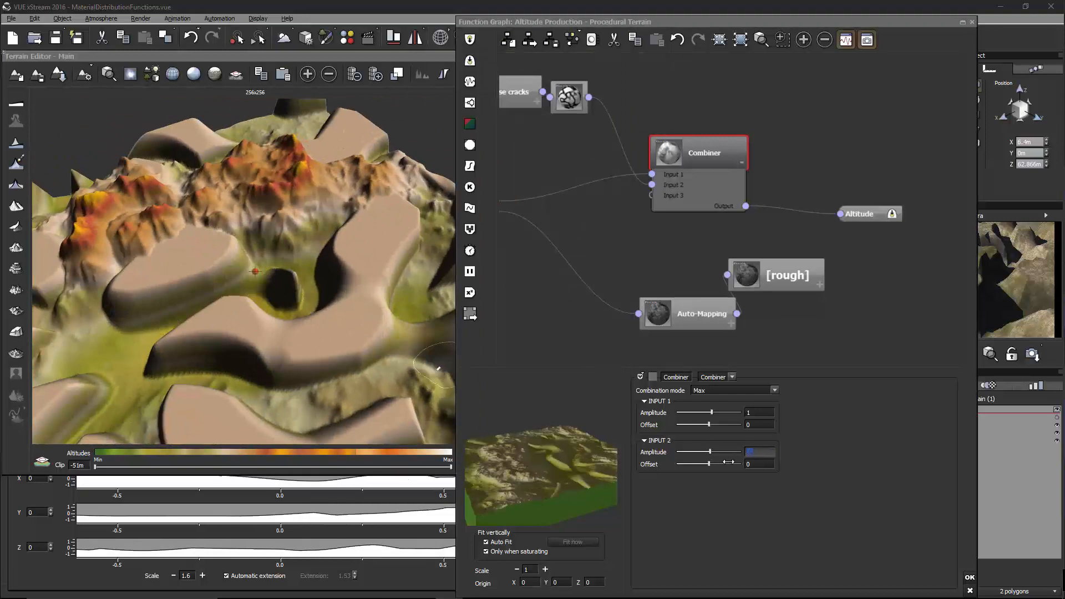
pyautogui.moveTo(725, 464); pyautogui.dragTo(721, 464)
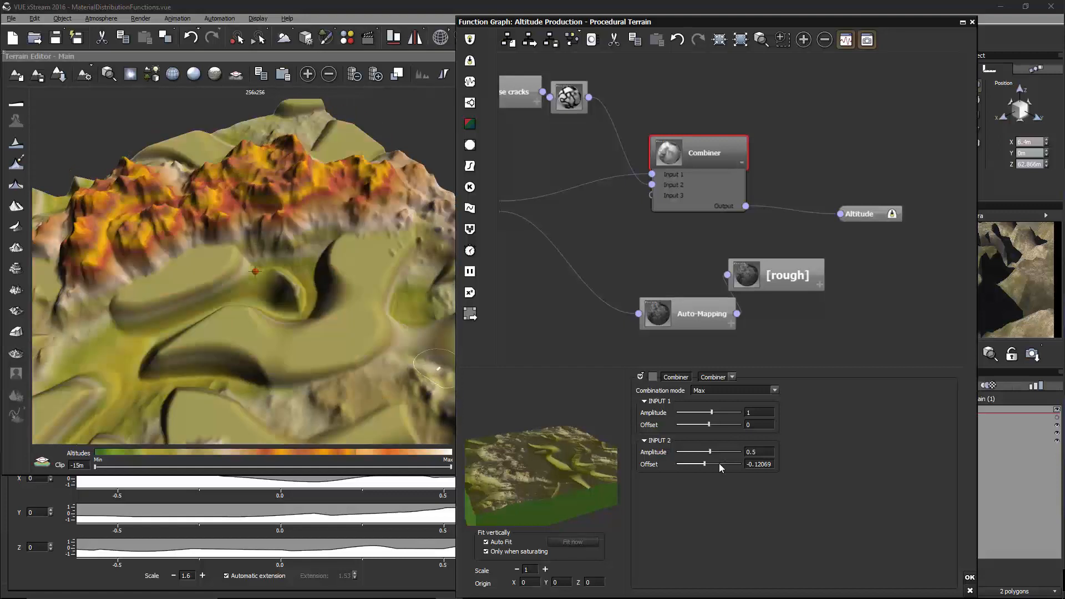
pyautogui.moveTo(717, 464); pyautogui.dragTo(706, 464)
pyautogui.click(220, 351)
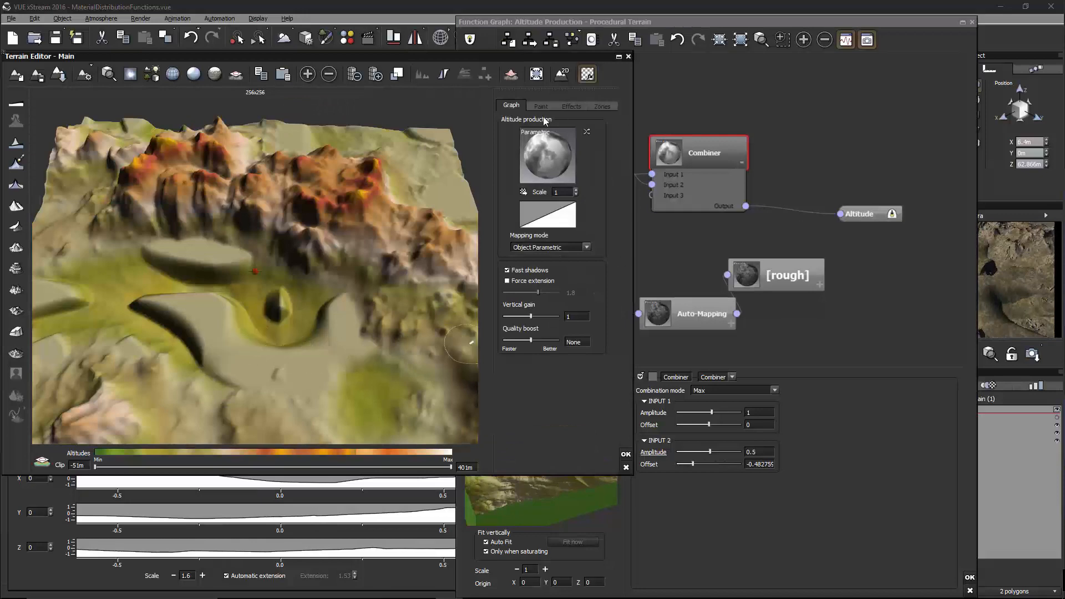
# - Move the Combiner node up, add a Blender node below it, and expand the Blender to show its inputs
pyautogui.moveTo(702, 144); pyautogui.dragTo(719, 83)
pyautogui.moveTo(659, 182); pyautogui.dragTo(694, 219, button='middle')
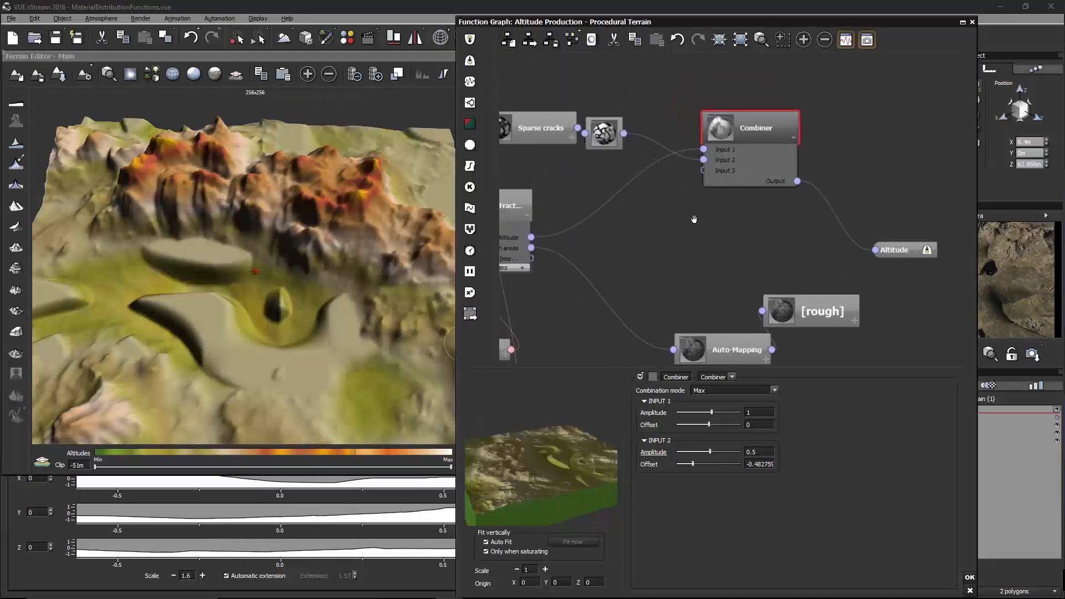
pyautogui.rightClick(691, 231)
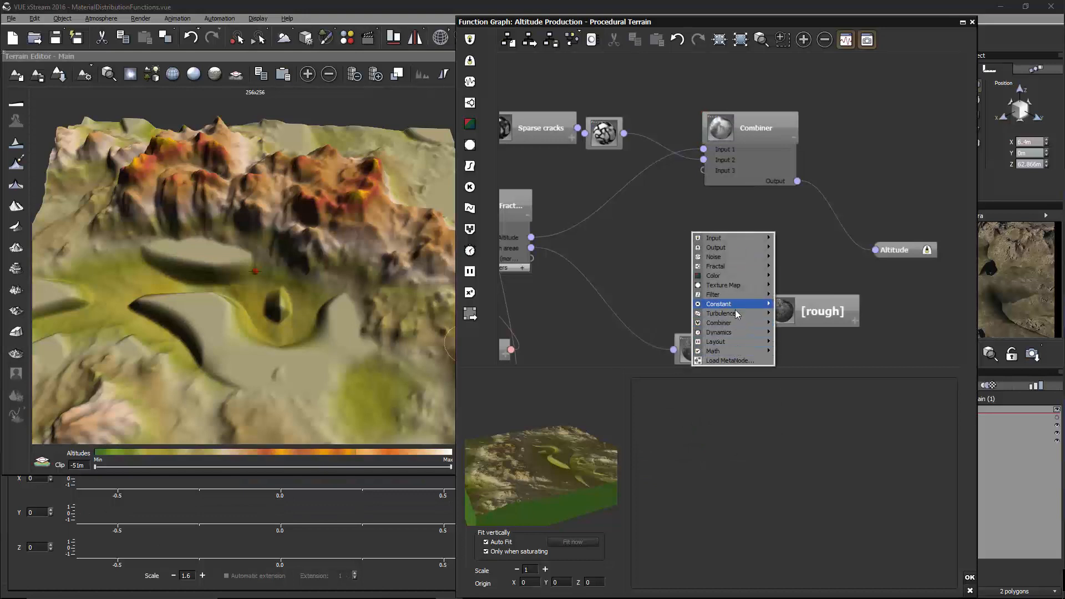
pyautogui.moveTo(726, 323)
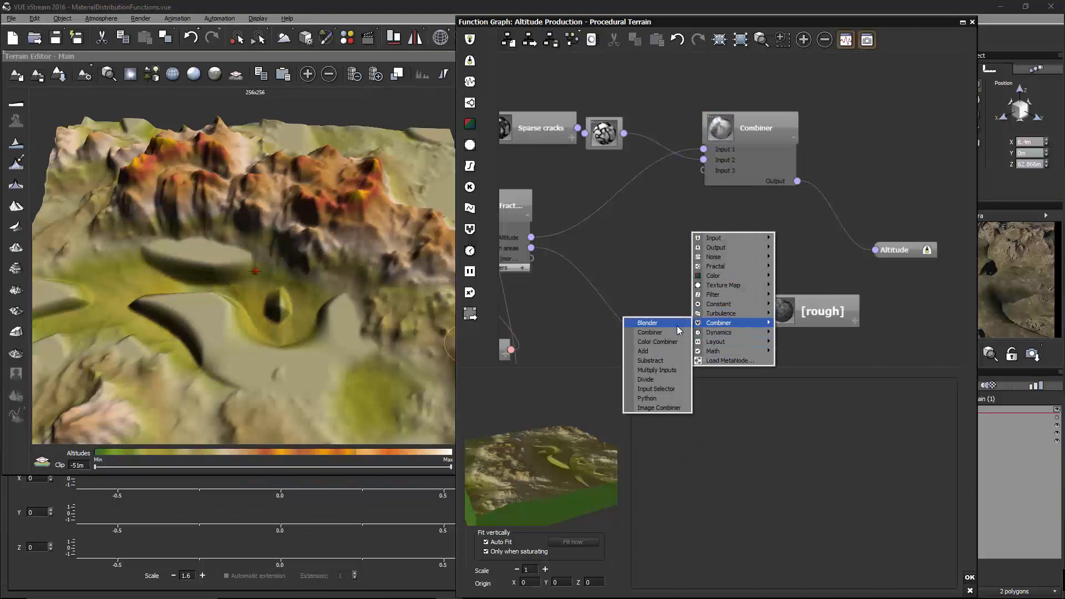
pyautogui.click(677, 325)
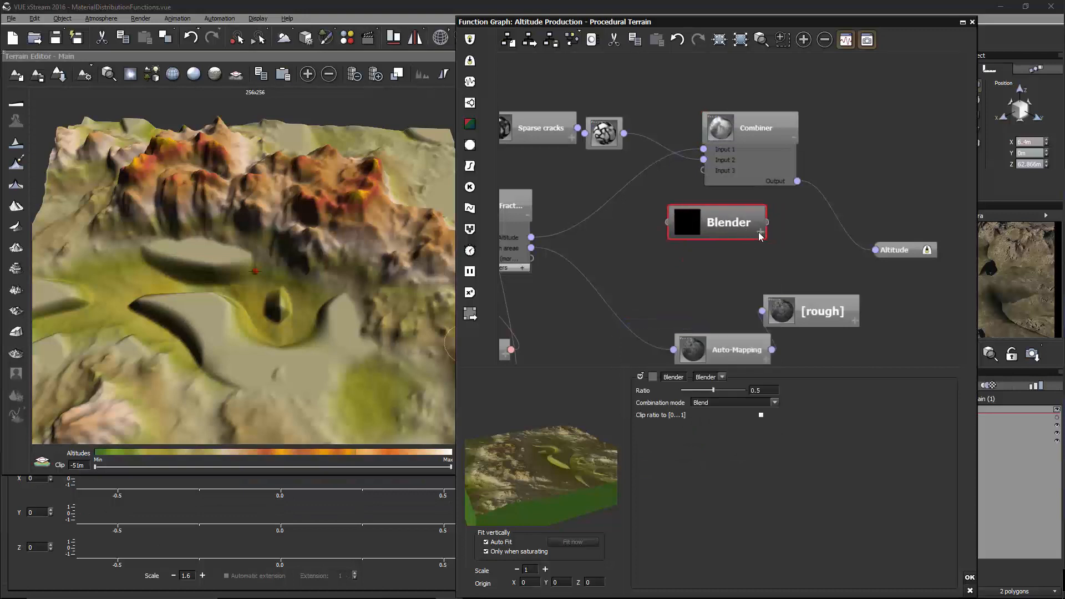
pyautogui.click(760, 233)
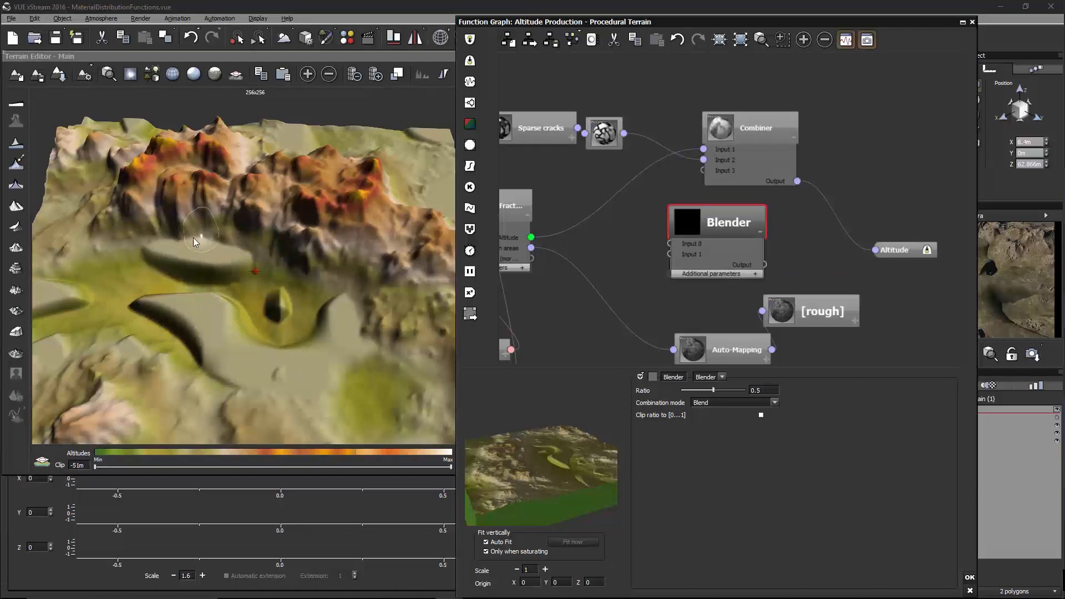
# - Space out the Blender and Combiner nodes, then link the Combiner's output to Blender Input 0 and the Terrain Fractal's Altitude to Input 1
pyautogui.moveTo(188, 225)
pyautogui.mouseDown(button='right')
pyautogui.moveTo(254, 251)
pyautogui.moveTo(348, 228)
pyautogui.moveTo(216, 234)
pyautogui.moveTo(174, 222)
pyautogui.mouseUp(button='right')
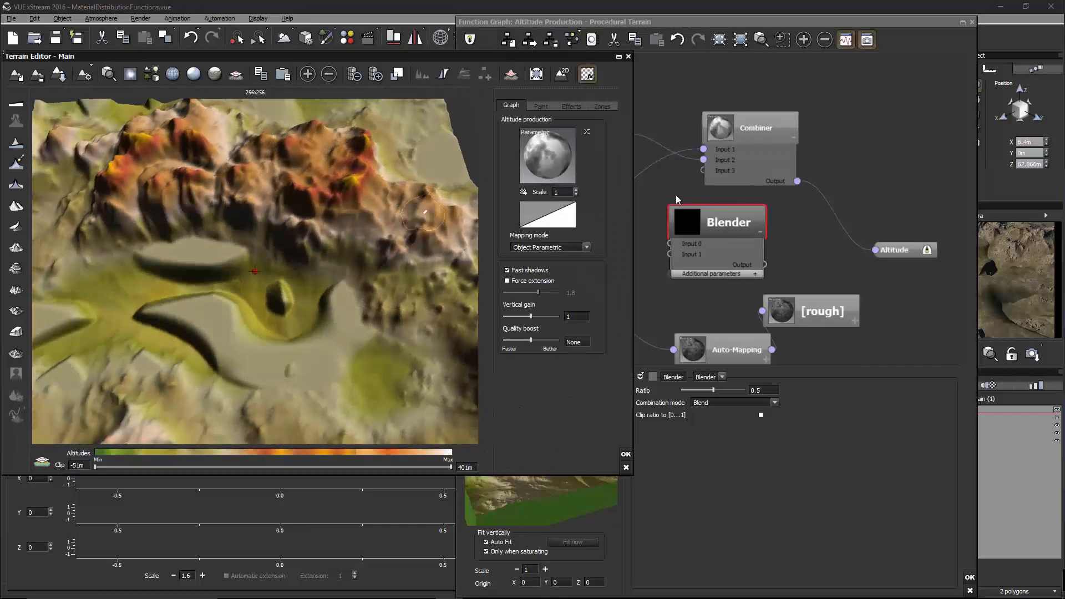
pyautogui.moveTo(675, 195); pyautogui.dragTo(775, 197, button='right')
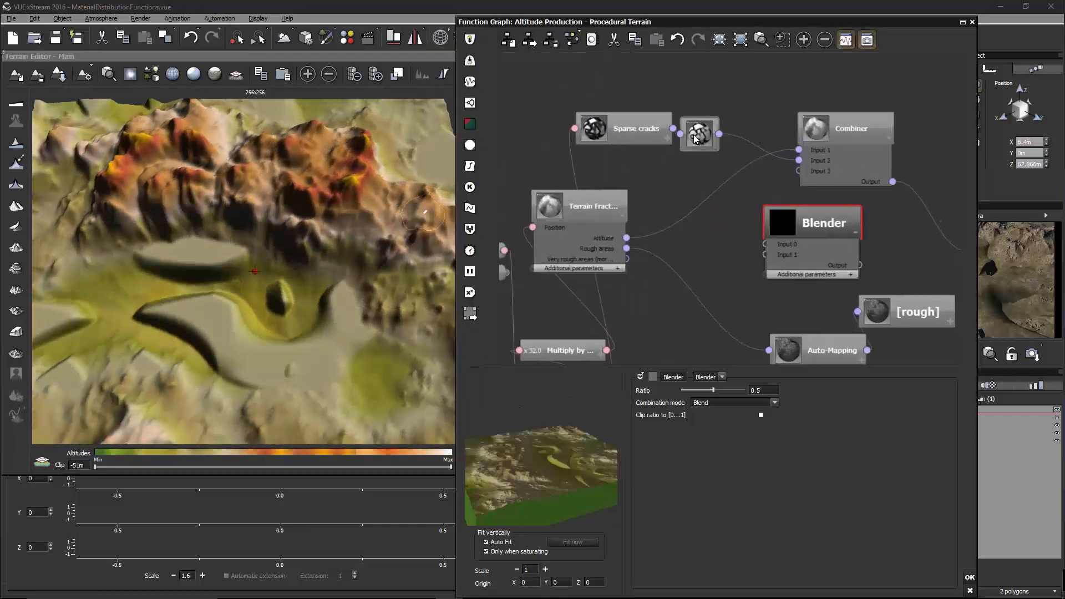
pyautogui.moveTo(319, 221); pyautogui.dragTo(372, 232, button='right')
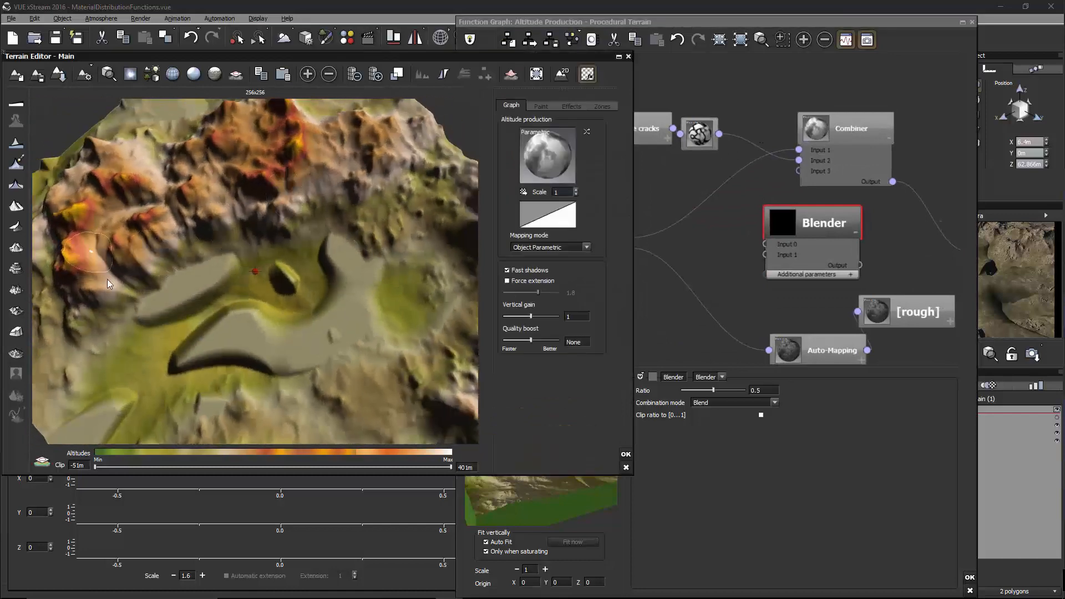
pyautogui.moveTo(441, 350); pyautogui.dragTo(198, 352, button='right')
pyautogui.moveTo(221, 258); pyautogui.dragTo(411, 237, button='right')
pyautogui.click(804, 229)
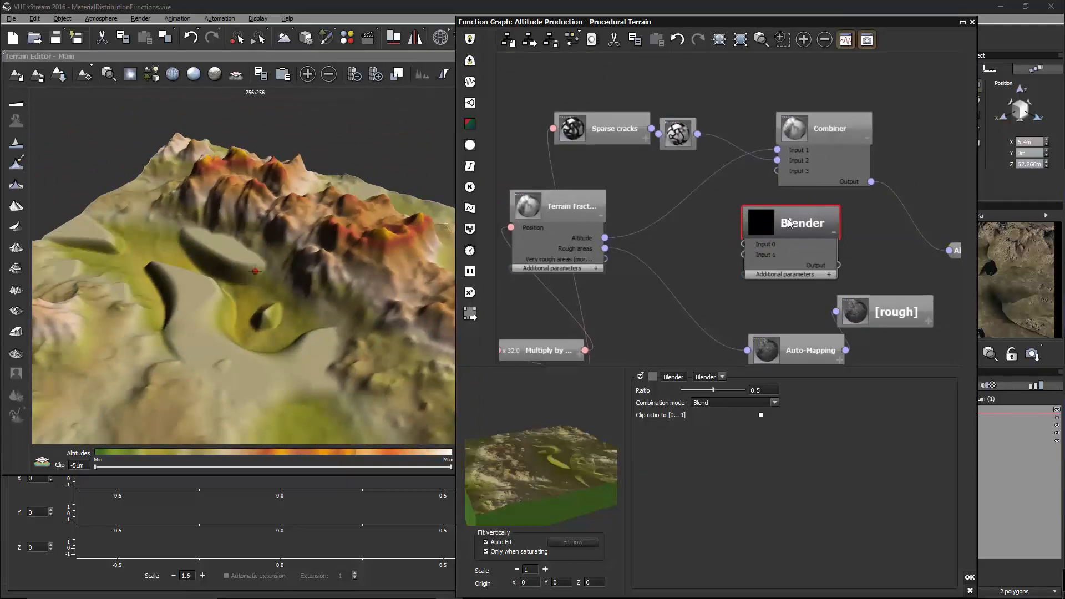
pyautogui.moveTo(789, 223); pyautogui.dragTo(868, 222)
pyautogui.moveTo(829, 123); pyautogui.dragTo(790, 90)
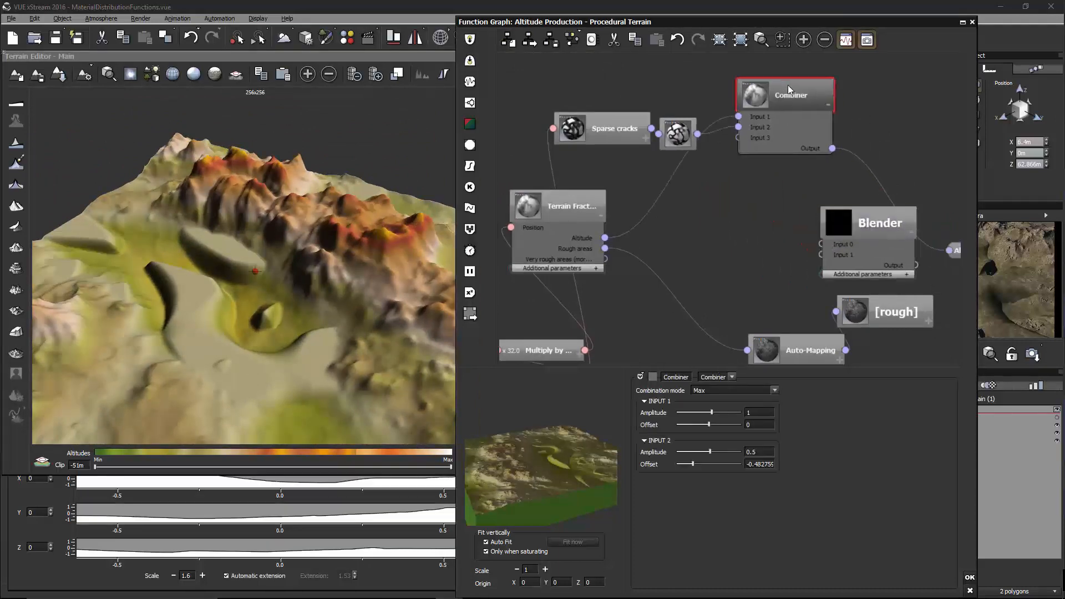
pyautogui.moveTo(822, 244); pyautogui.dragTo(831, 148)
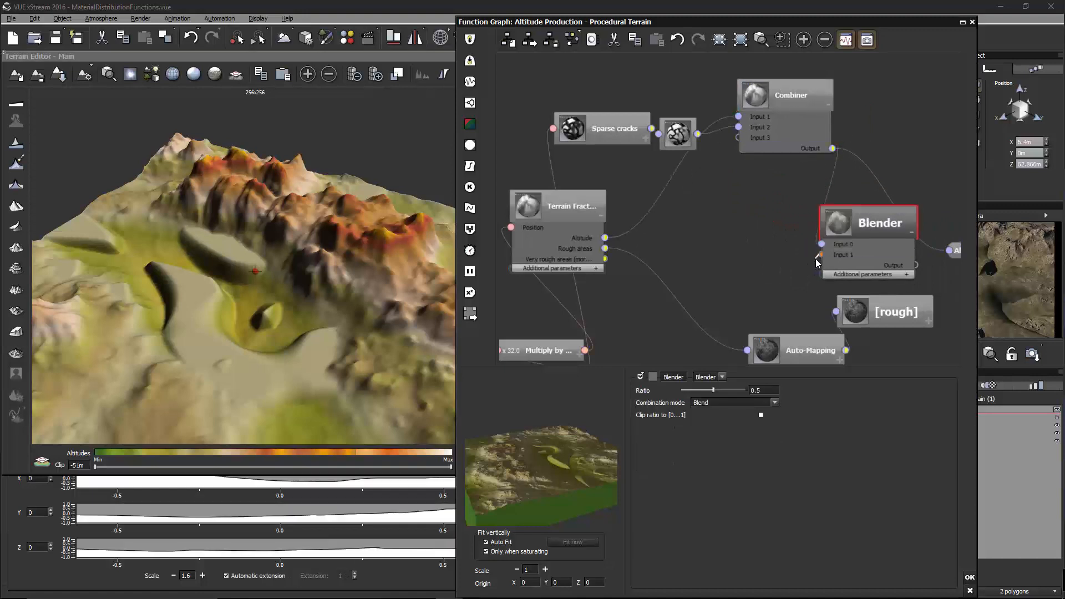
pyautogui.moveTo(821, 256); pyautogui.dragTo(587, 239)
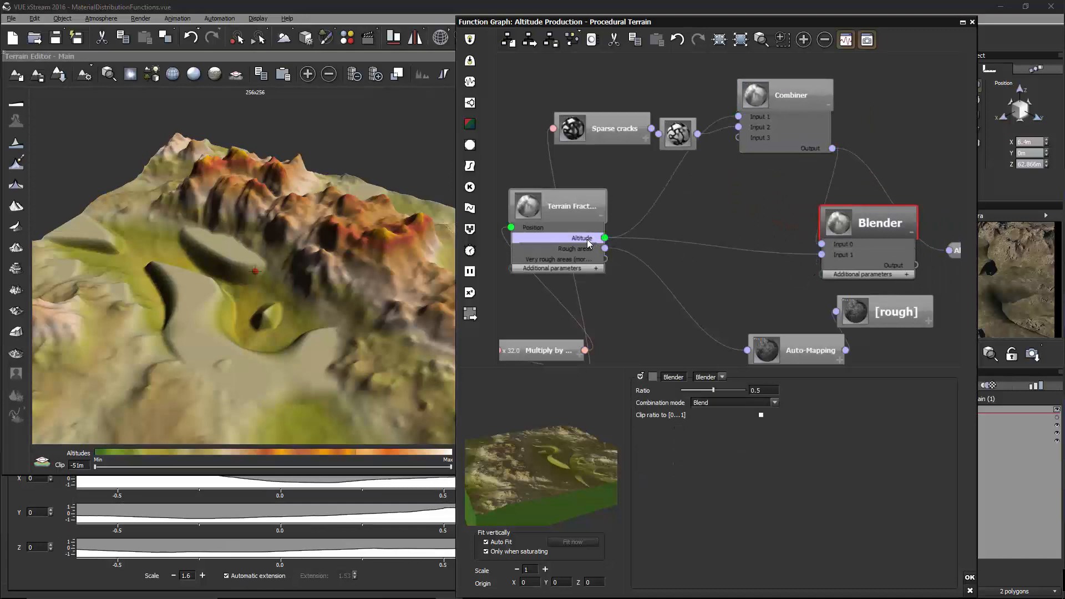
# - Link the Blender's output to the Altitude output node and place the Blender below the Combiner
pyautogui.moveTo(879, 223); pyautogui.dragTo(779, 201)
pyautogui.moveTo(925, 243); pyautogui.dragTo(847, 236, button='middle')
pyautogui.moveTo(870, 244); pyautogui.dragTo(724, 237)
pyautogui.moveTo(715, 185); pyautogui.dragTo(745, 191)
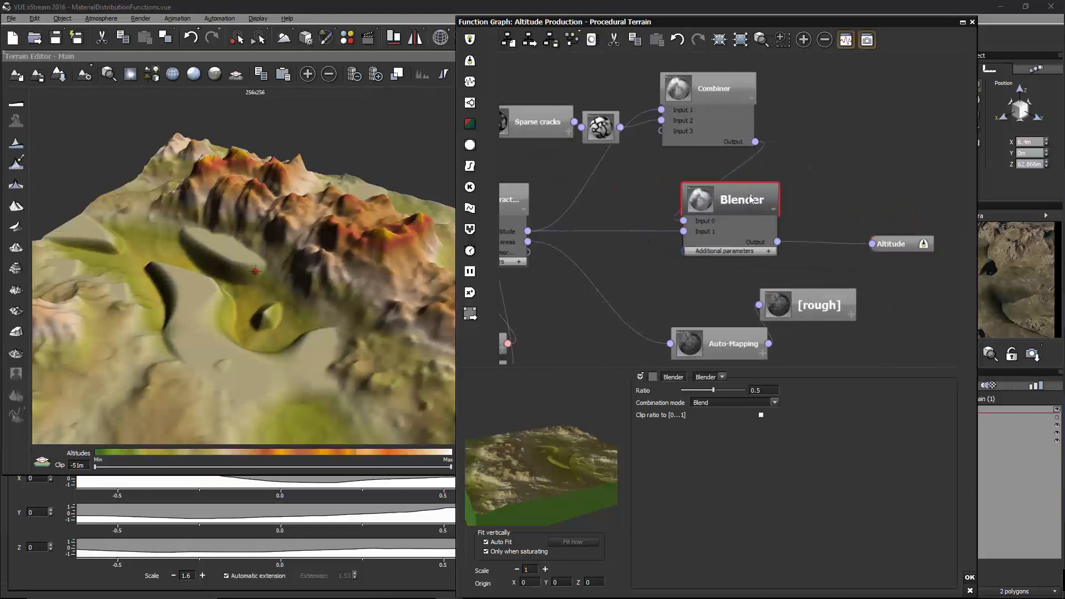
# - Set the Blender's combination mode to Subtract and its ratio to 1, then inspect the resulting terrain
pyautogui.click(715, 402)
pyautogui.click(716, 444)
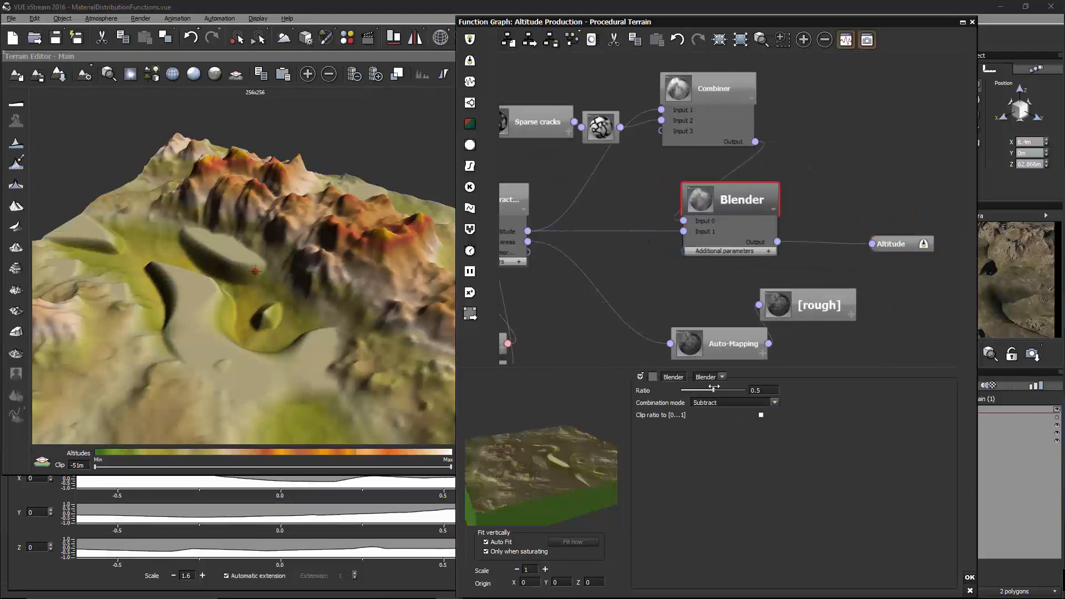
pyautogui.moveTo(713, 387); pyautogui.dragTo(745, 389)
pyautogui.click(409, 297)
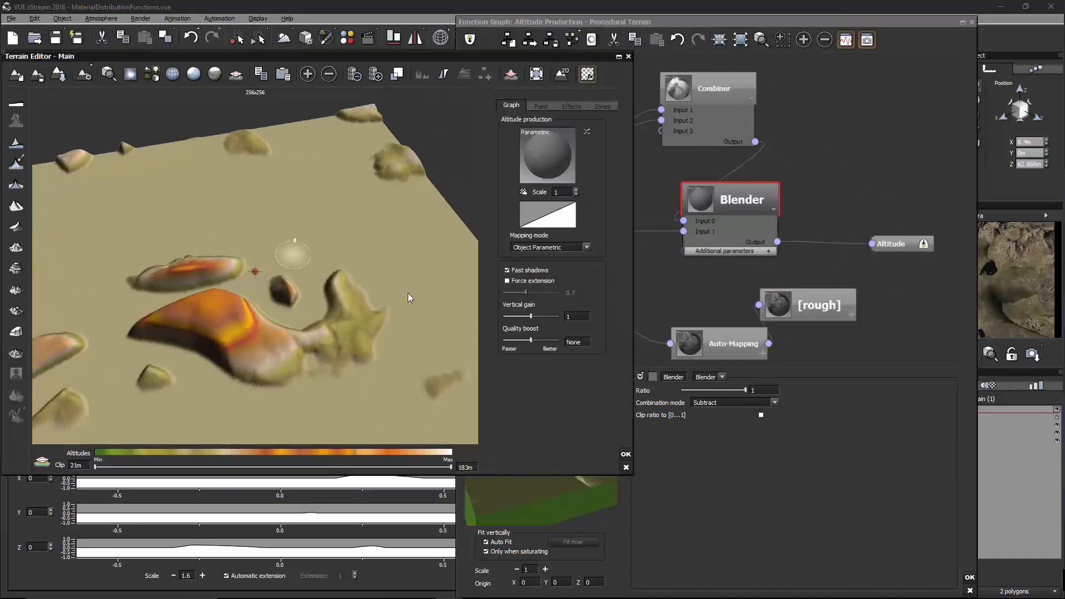
pyautogui.moveTo(410, 298); pyautogui.dragTo(187, 303, button='right')
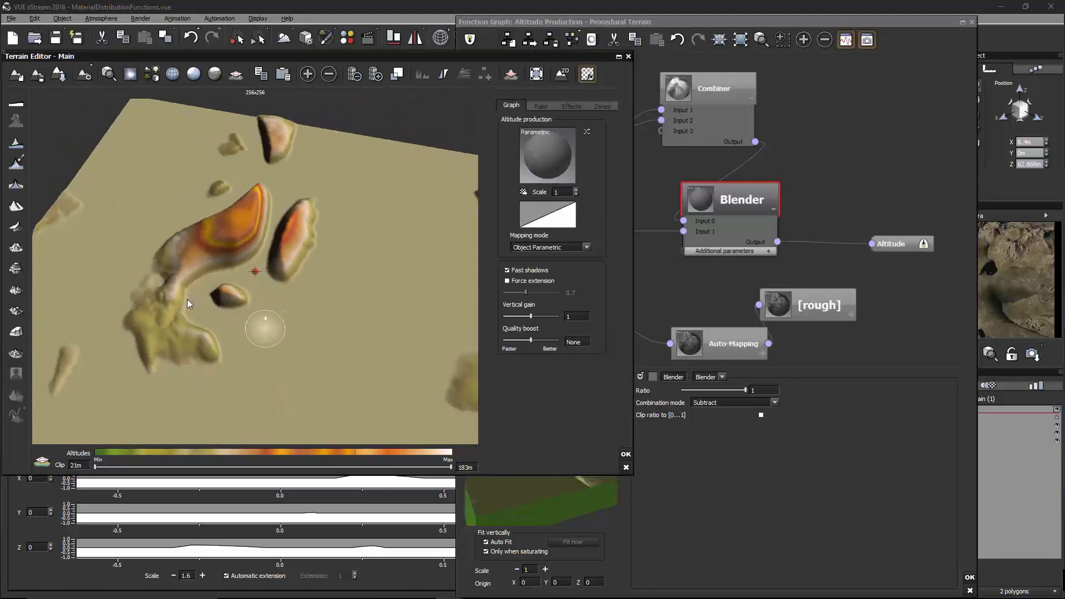
# - Move the Blender node up beside the Combiner and view the subtracted terrain from another angle
pyautogui.moveTo(755, 201); pyautogui.dragTo(893, 106)
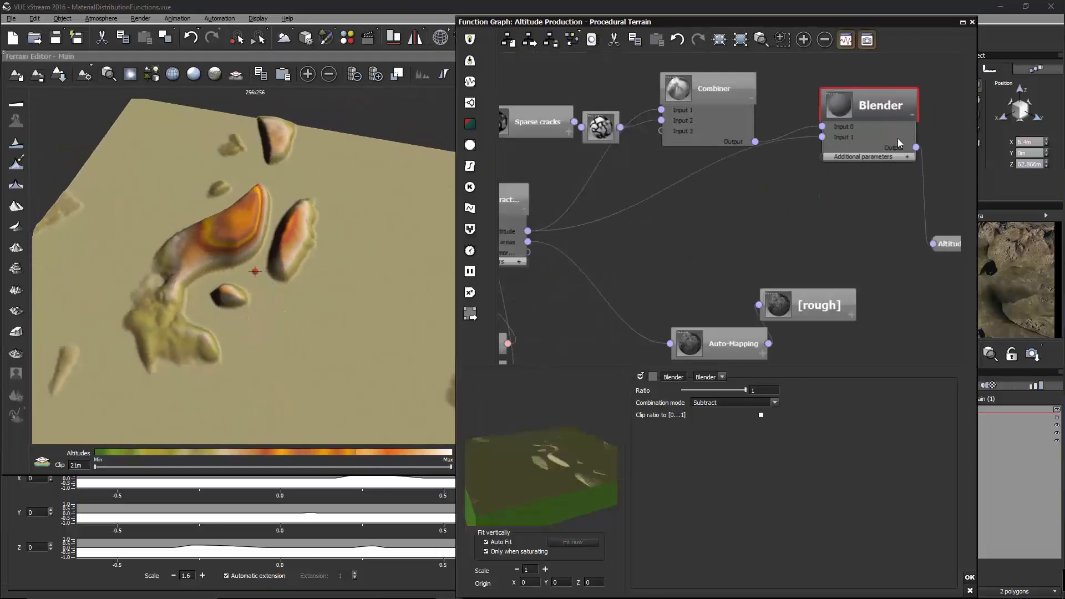
pyautogui.moveTo(846, 165); pyautogui.dragTo(582, 193, button='right')
pyautogui.click(708, 160)
pyautogui.rightClick(706, 158)
pyautogui.click(591, 134)
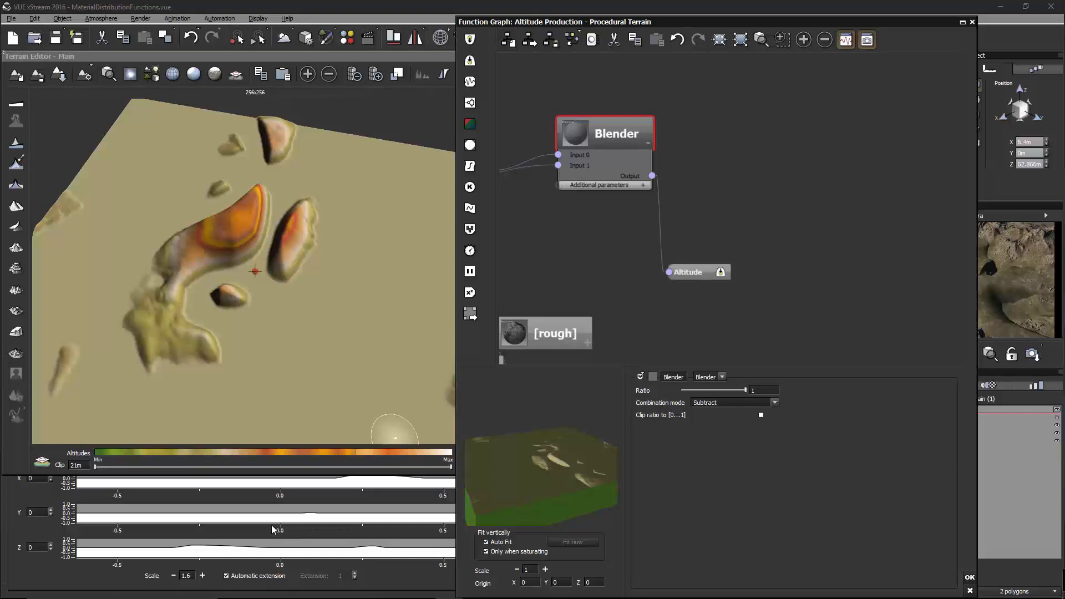
pyautogui.moveTo(224, 271); pyautogui.dragTo(271, 254, button='right')
pyautogui.click(734, 164)
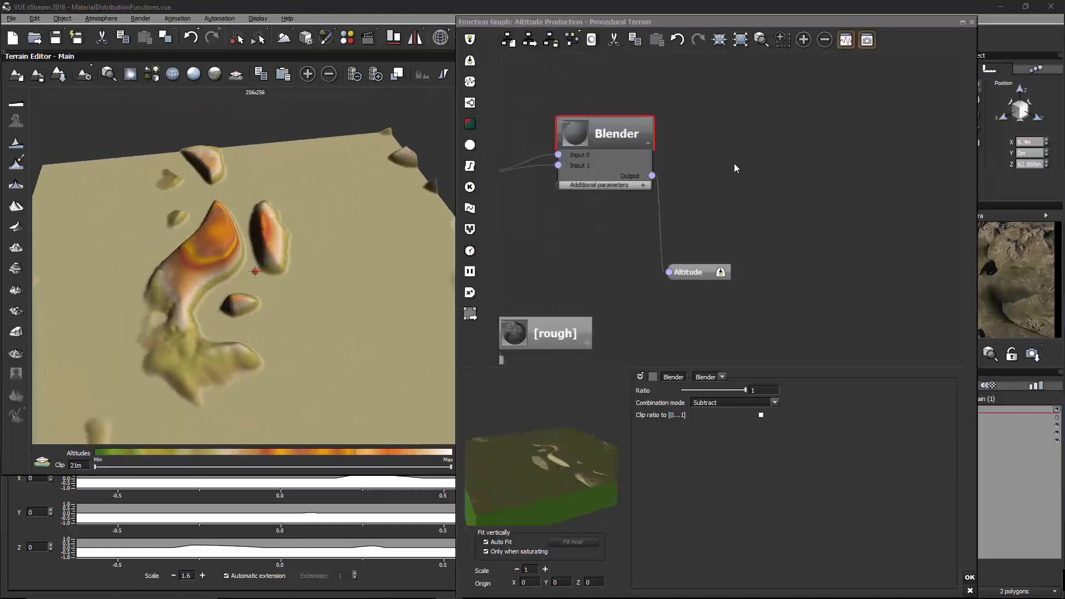
# - Add a Map filter node and link it between the Blender's output and the Altitude output
pyautogui.rightClick(699, 156)
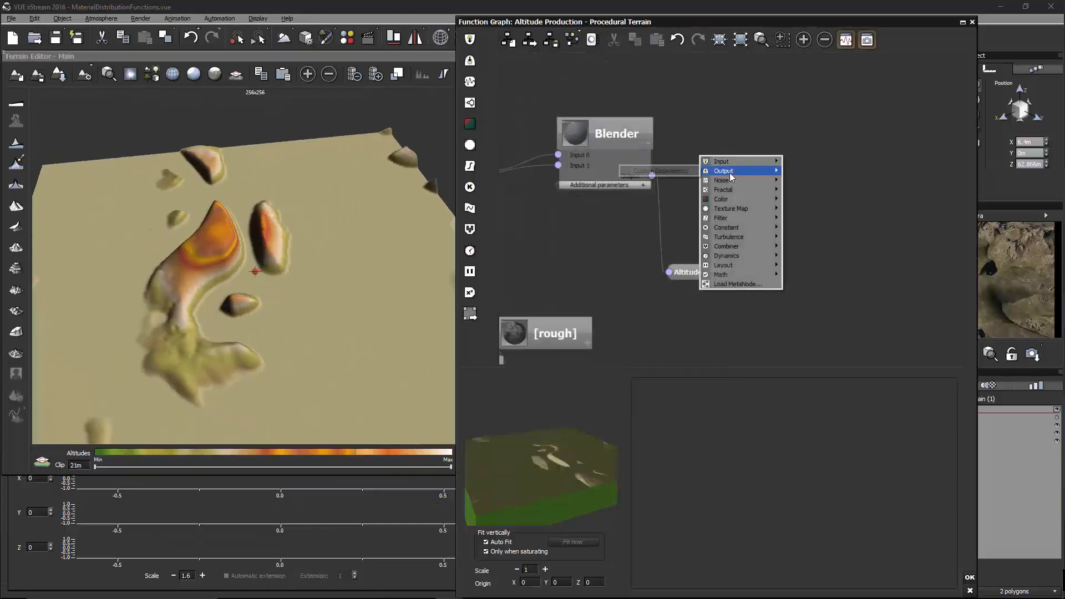
pyautogui.moveTo(744, 219)
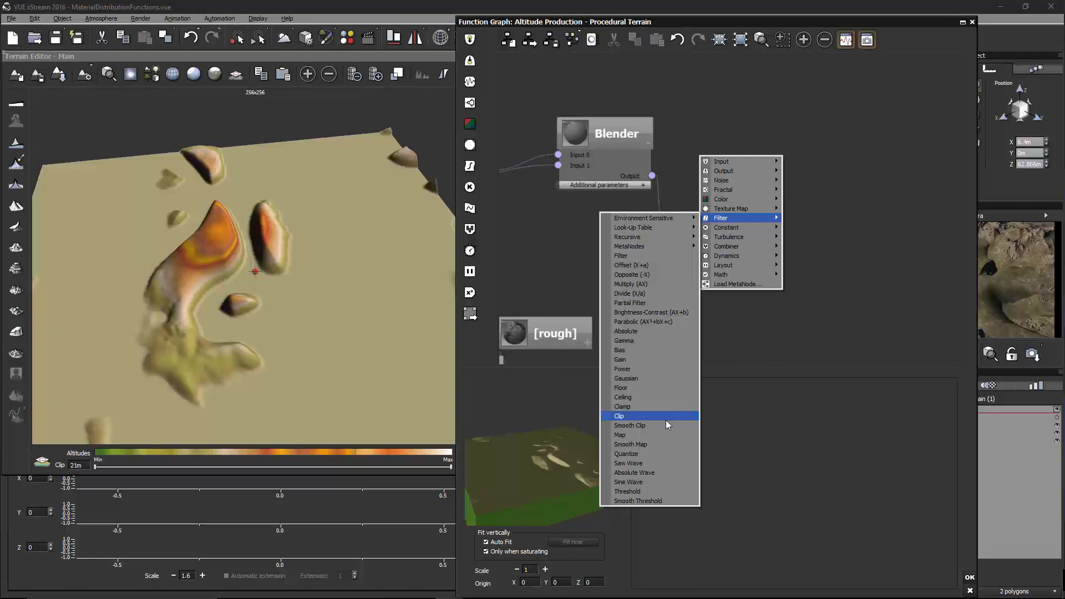
pyautogui.click(659, 435)
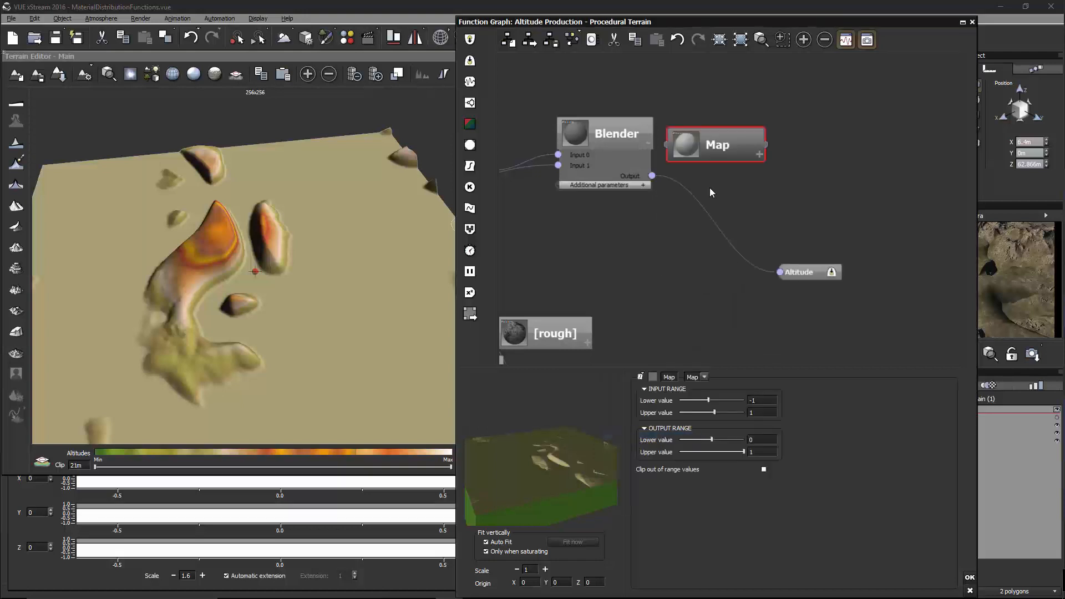
pyautogui.moveTo(701, 141); pyautogui.dragTo(652, 175)
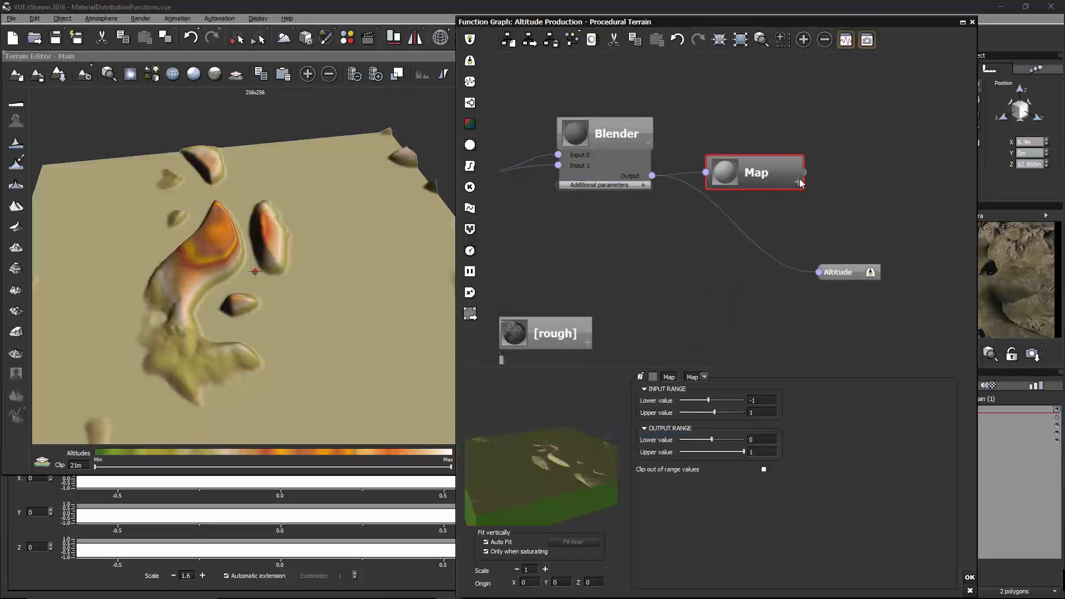
pyautogui.moveTo(817, 270); pyautogui.dragTo(776, 208)
# - Set the function profile scale to 1 and move the Map node up slightly
pyautogui.moveTo(180, 576); pyautogui.dragTo(198, 575)
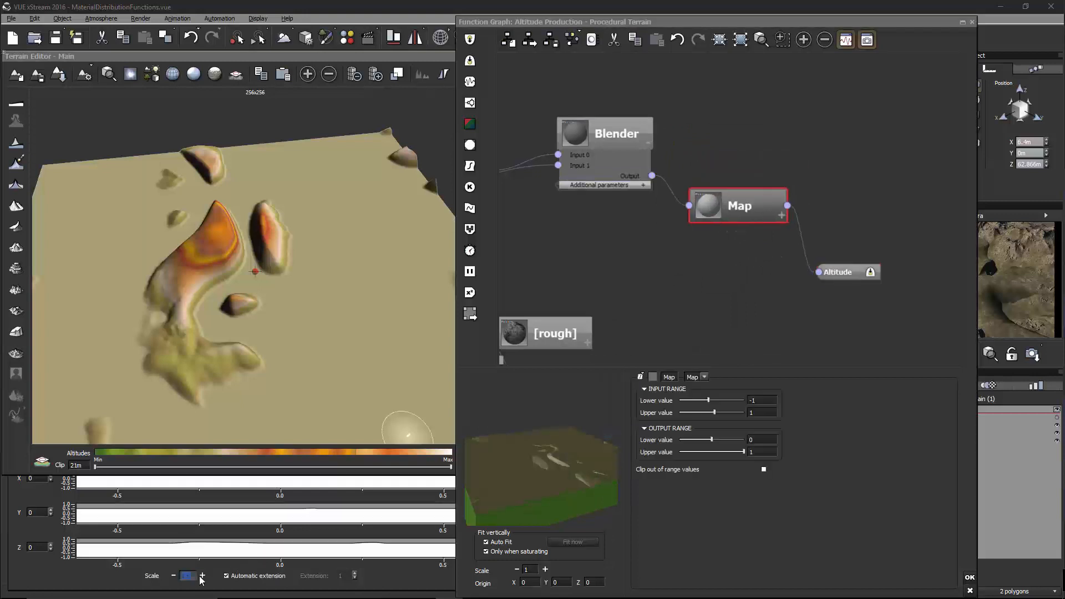
pyautogui.write('1')
pyautogui.press('Return')
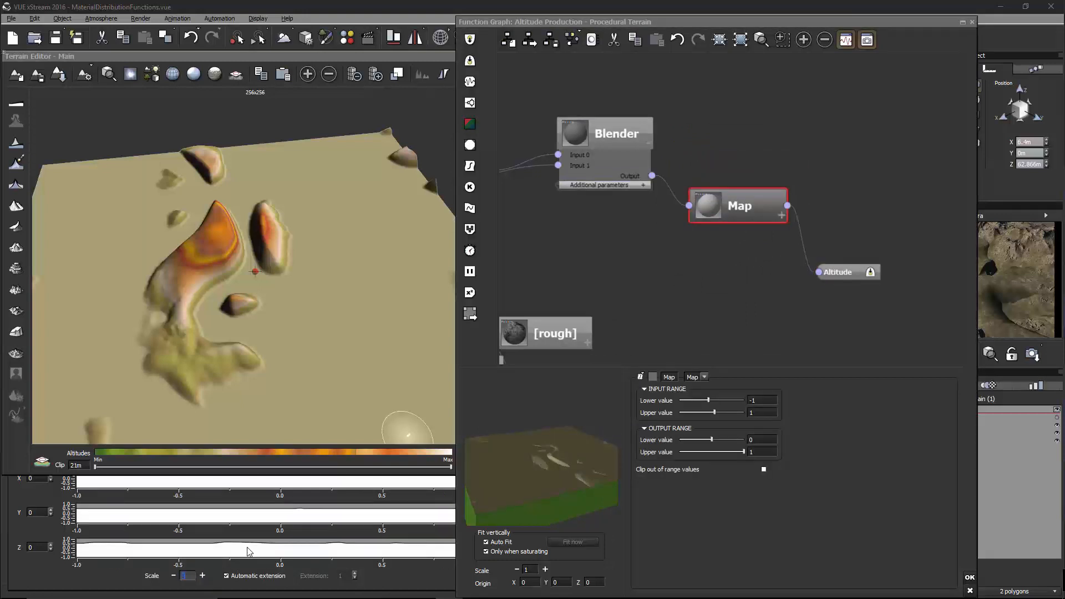
pyautogui.moveTo(738, 200); pyautogui.dragTo(737, 189)
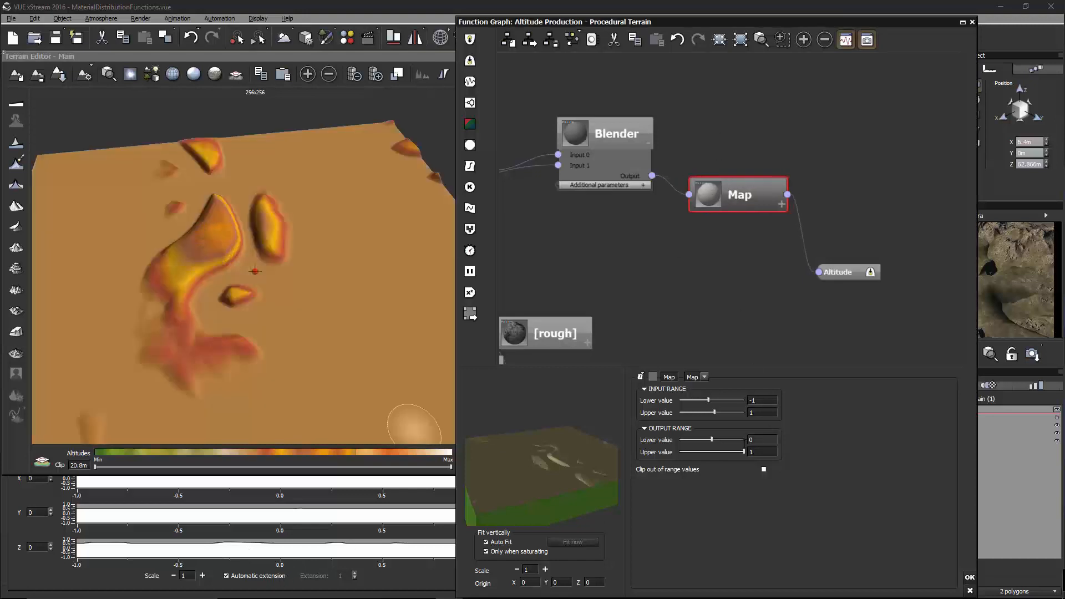
# - Set the Map's output range lower value to -1 and input range lower value to 0, then inspect the terrain
pyautogui.moveTo(733, 440); pyautogui.dragTo(655, 443)
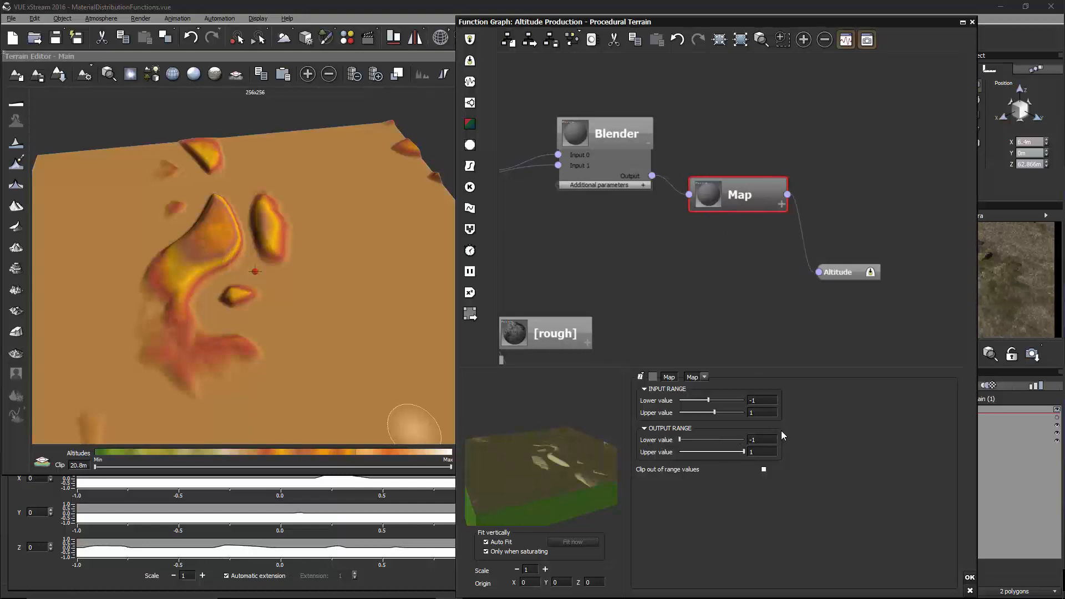
pyautogui.click(764, 400)
pyautogui.write('0')
pyautogui.press('Return')
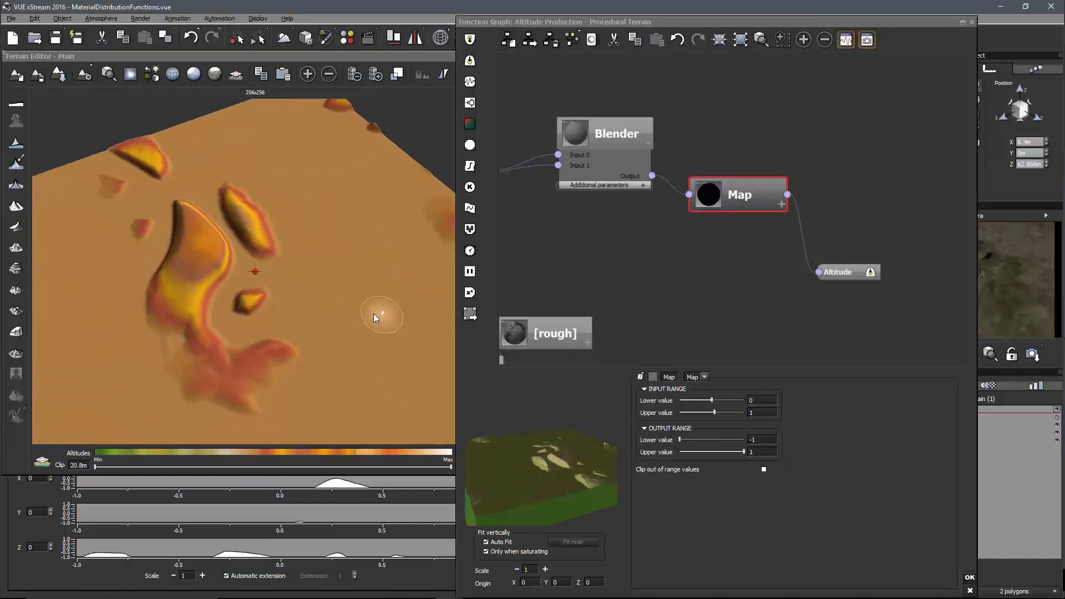
pyautogui.moveTo(387, 302); pyautogui.dragTo(281, 272, button='right')
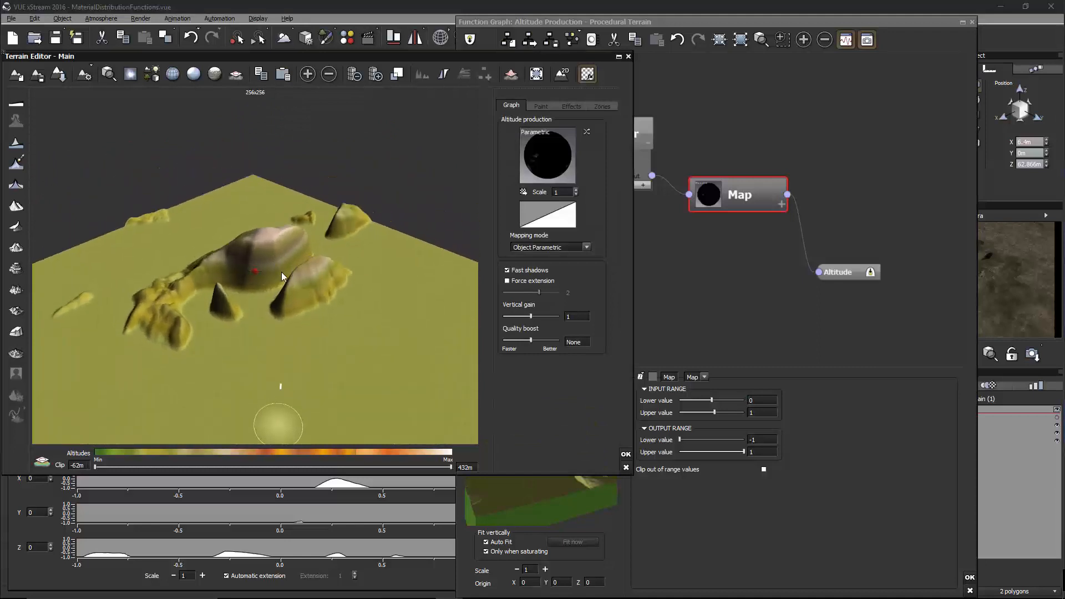
# - Set the Map's input range upper value to 0.5 and inspect the terrain
pyautogui.click(760, 413)
pyautogui.write('0.5')
pyautogui.press('Return')
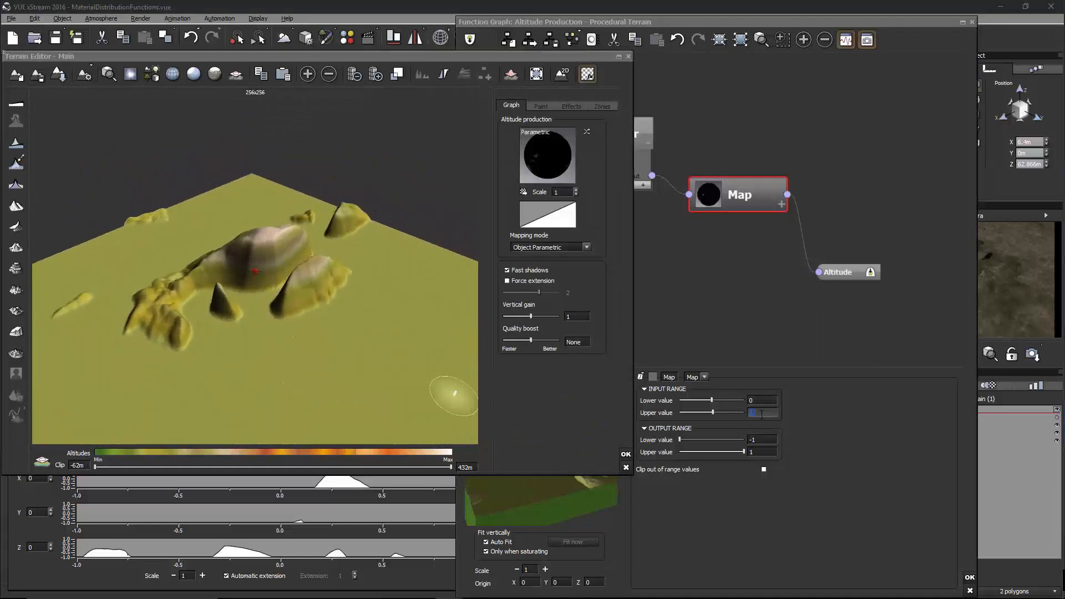
pyautogui.moveTo(385, 291); pyautogui.dragTo(405, 291, button='right')
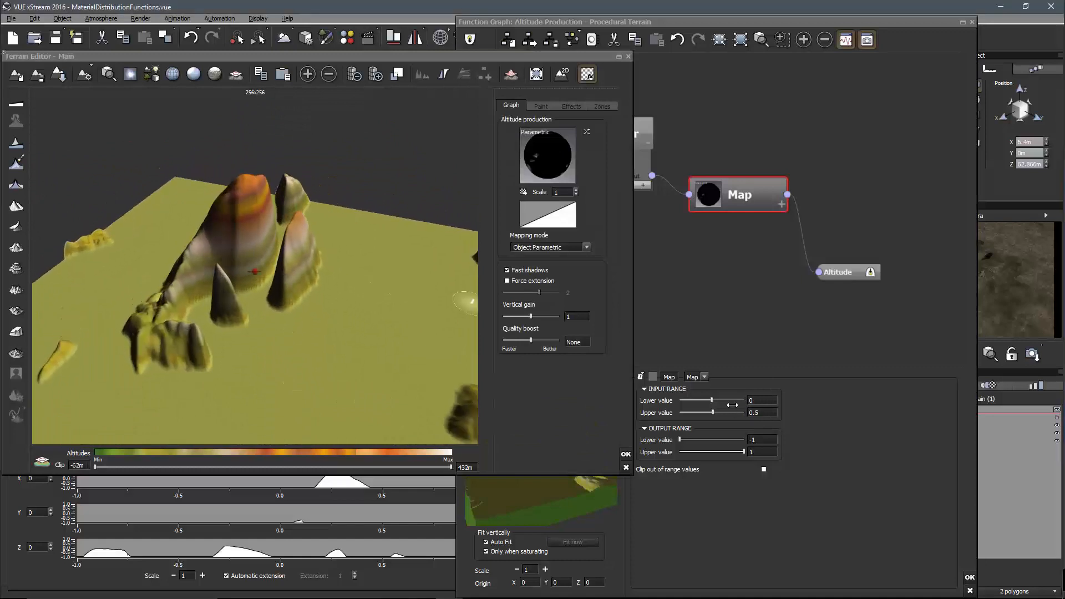
# - Change the Map filter to Smooth Map with an input range of 0 to 0.5, then inspect the terrain
pyautogui.click(702, 377)
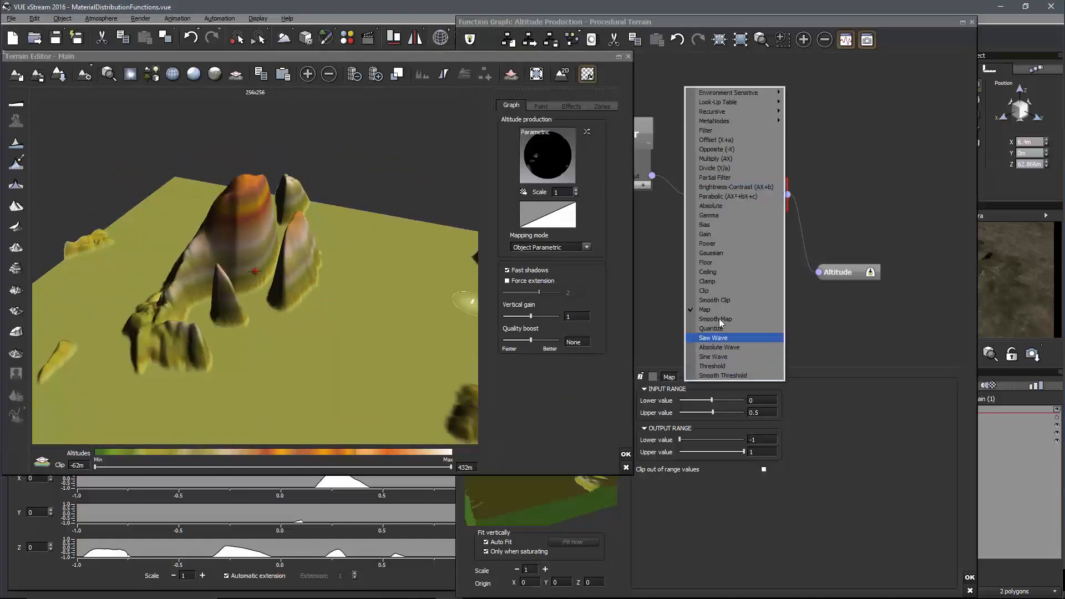
pyautogui.click(720, 319)
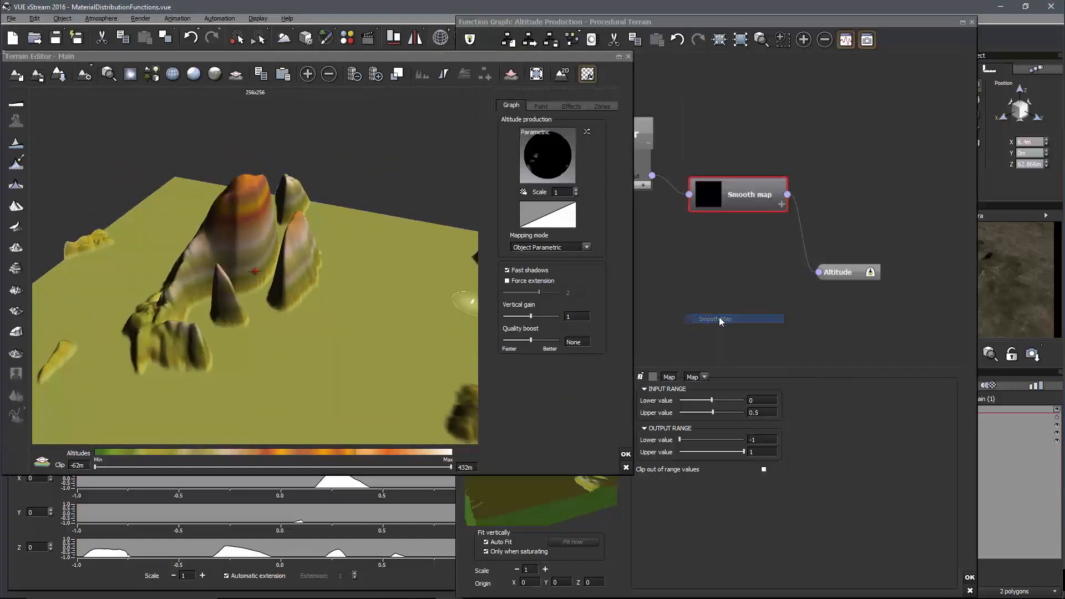
pyautogui.doubleClick(764, 399)
pyautogui.write('0')
pyautogui.doubleClick(762, 413)
pyautogui.write('.5')
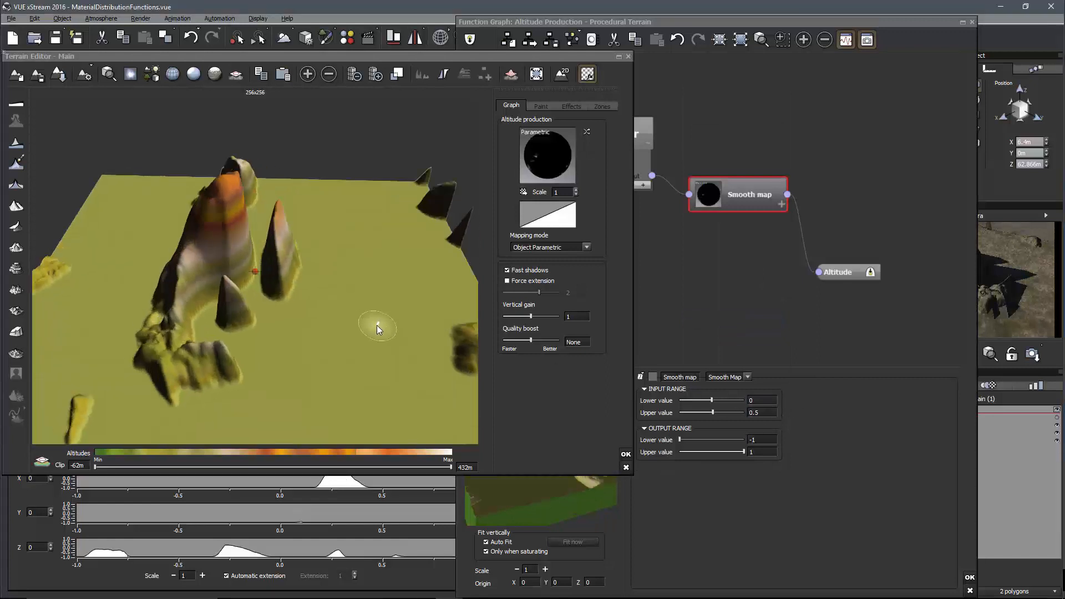
pyautogui.moveTo(377, 325); pyautogui.dragTo(399, 311, button='right')
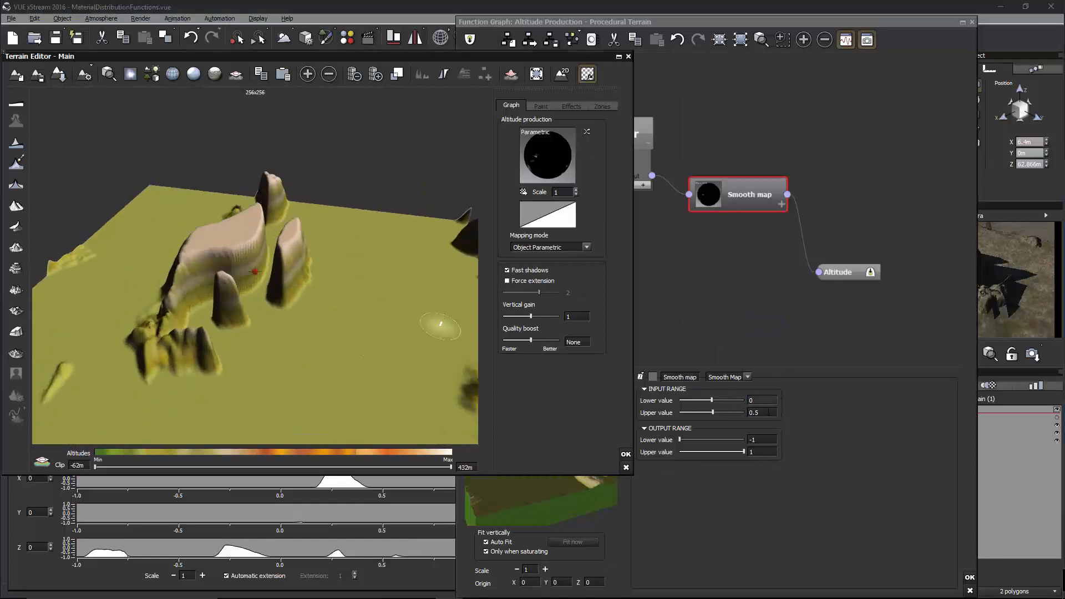
# - Set the Smooth Map's input range upper value to 0.3 and view the plateaus from above
pyautogui.doubleClick(768, 413)
pyautogui.write('.3')
pyautogui.moveTo(441, 339); pyautogui.dragTo(395, 330, button='right')
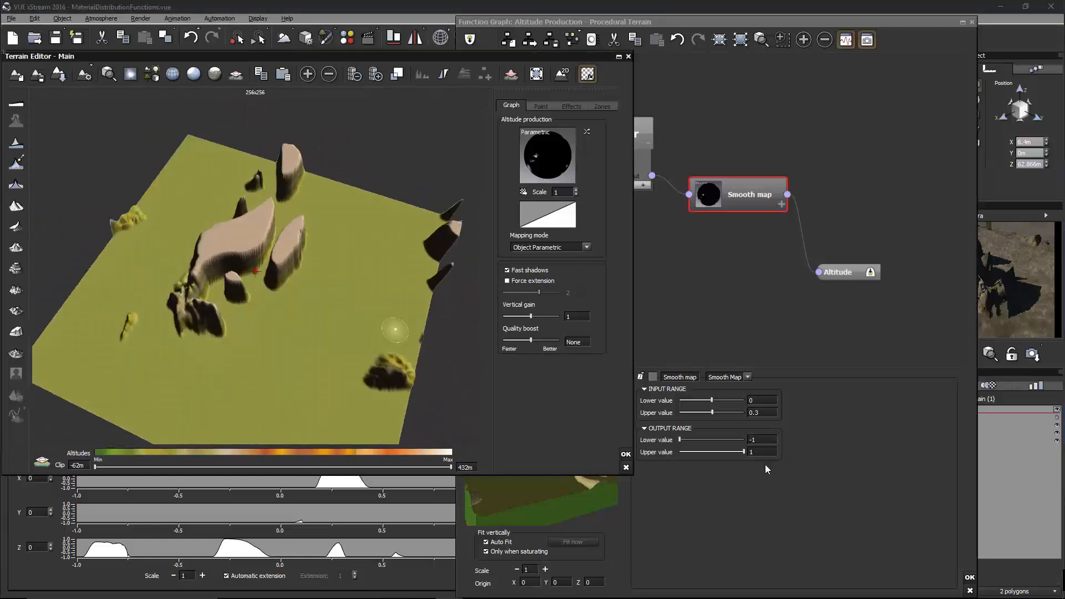
# - Invert the Smooth Map's output range with lower value 1 and upper value -1, then inspect the terrain
pyautogui.moveTo(686, 435); pyautogui.dragTo(707, 436)
pyautogui.moveTo(823, 450); pyautogui.dragTo(742, 459)
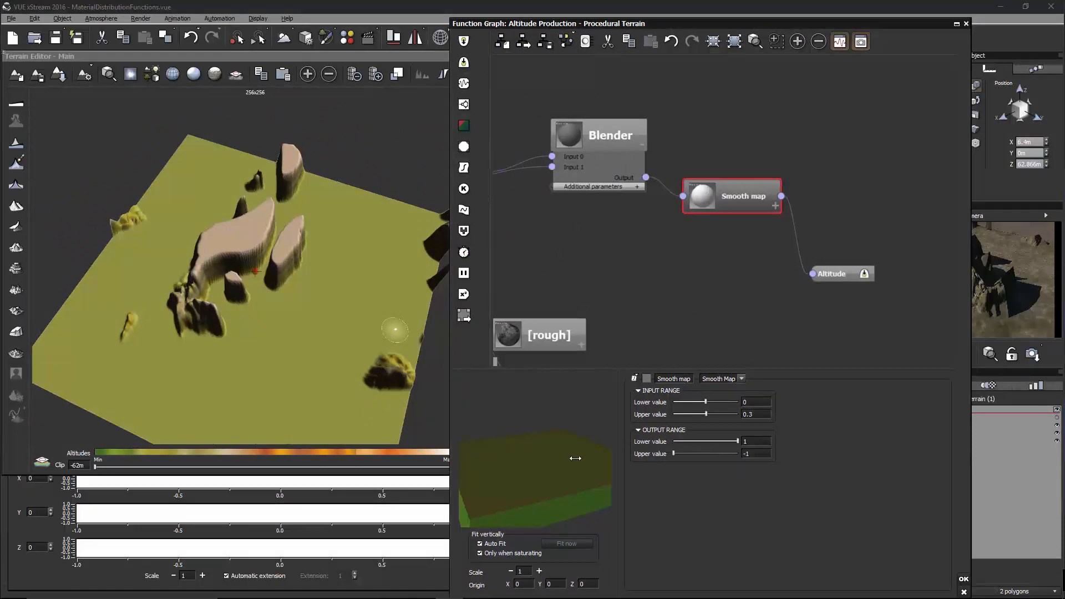
pyautogui.moveTo(392, 311)
pyautogui.mouseDown(button='right')
pyautogui.moveTo(255, 298)
pyautogui.moveTo(187, 251)
pyautogui.mouseUp(button='right')
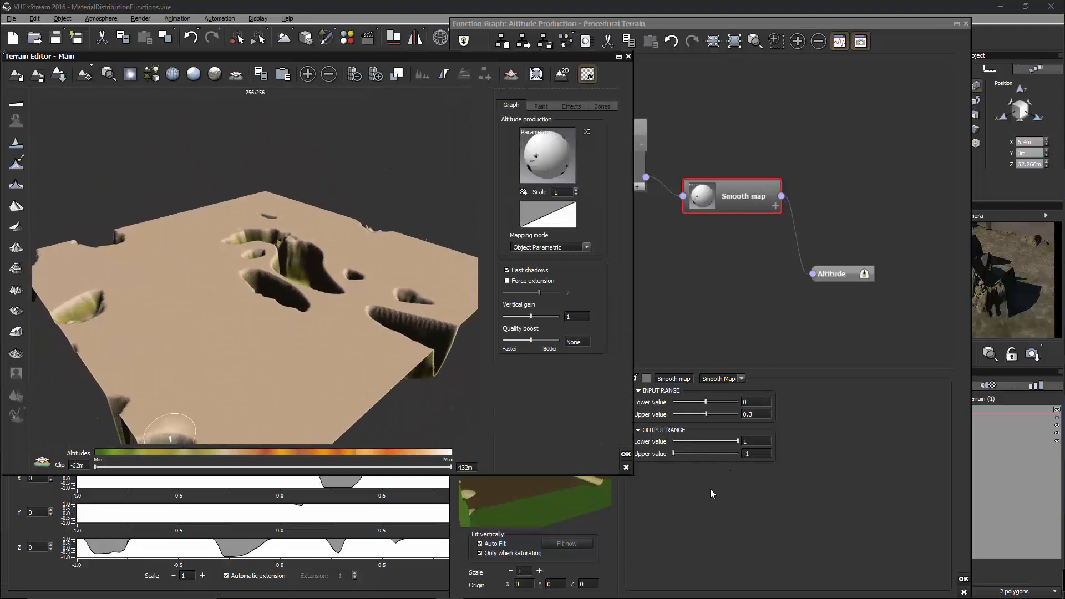
pyautogui.moveTo(371, 300); pyautogui.dragTo(288, 332, button='right')
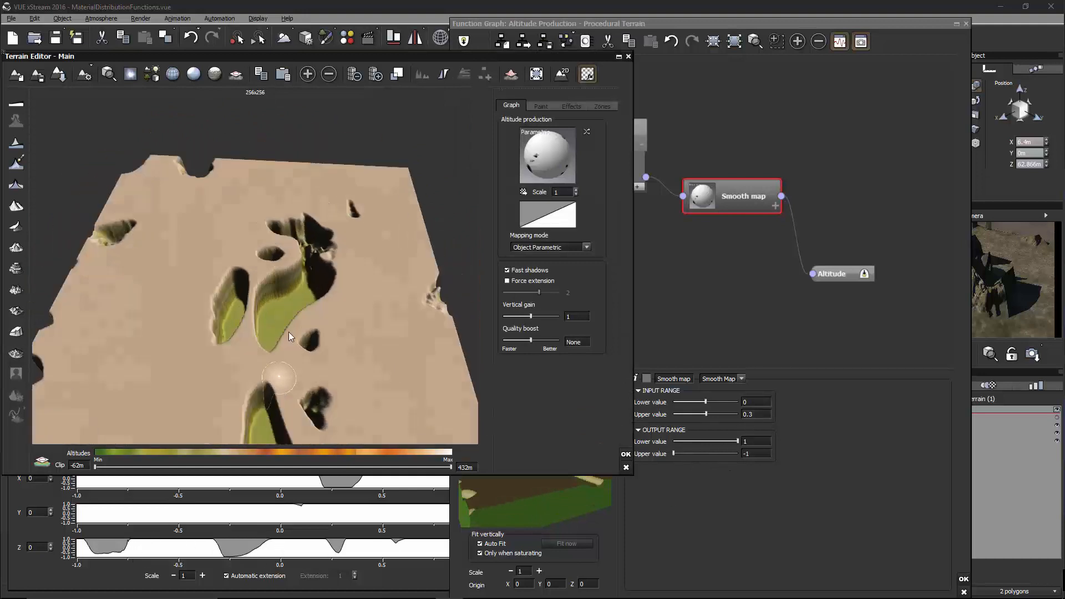
# - Add a Custom Dependency output node named Cracks and link the Smooth Map's output to it
pyautogui.moveTo(730, 197); pyautogui.dragTo(759, 161)
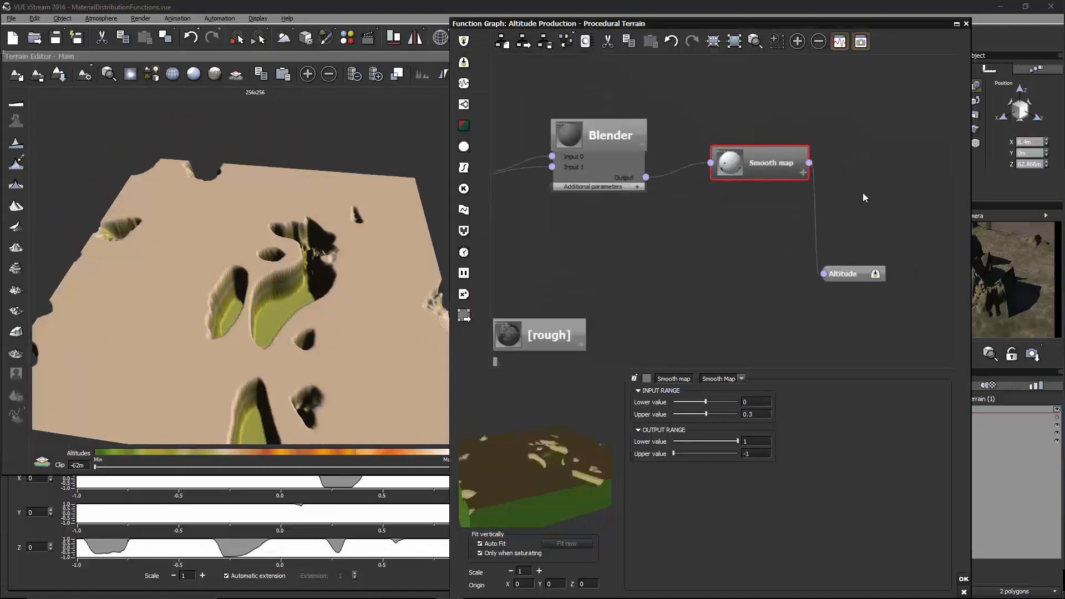
pyautogui.click(864, 152)
pyautogui.rightClick(864, 152)
pyautogui.moveTo(897, 167)
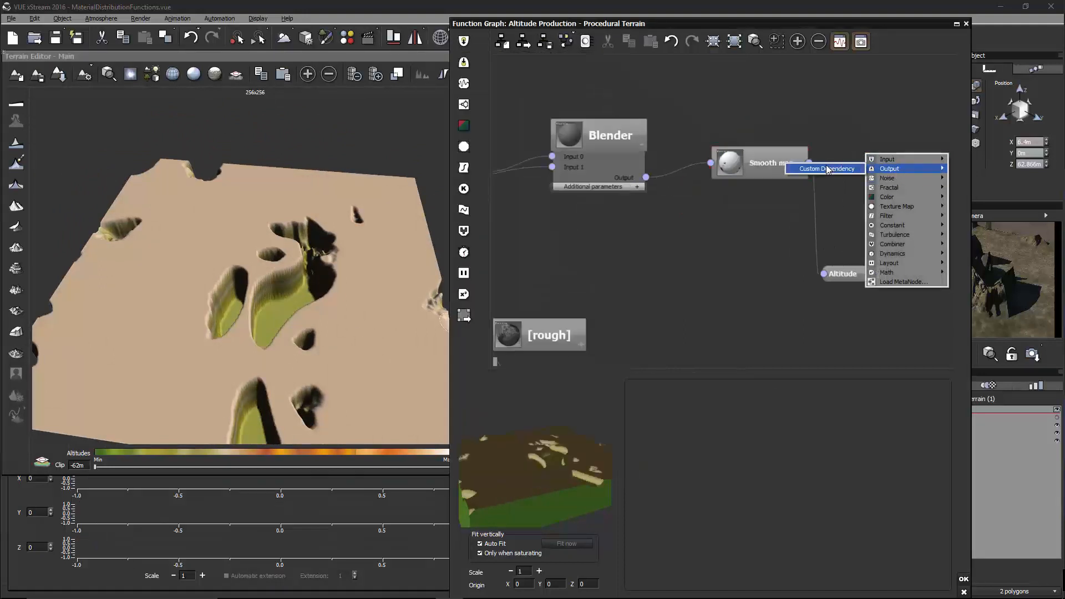
pyautogui.click(827, 168)
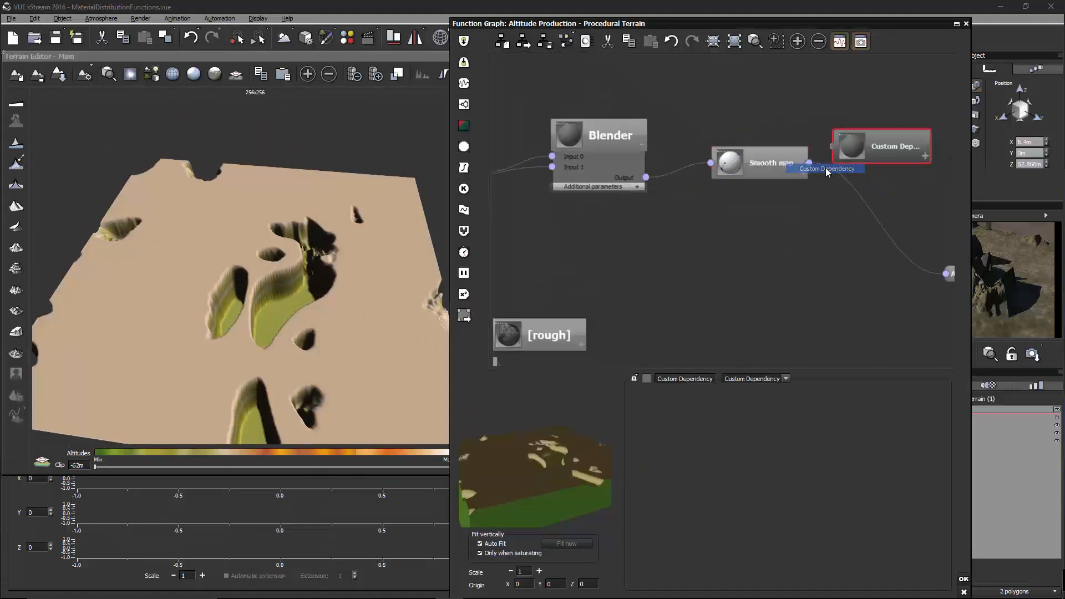
pyautogui.click(694, 378)
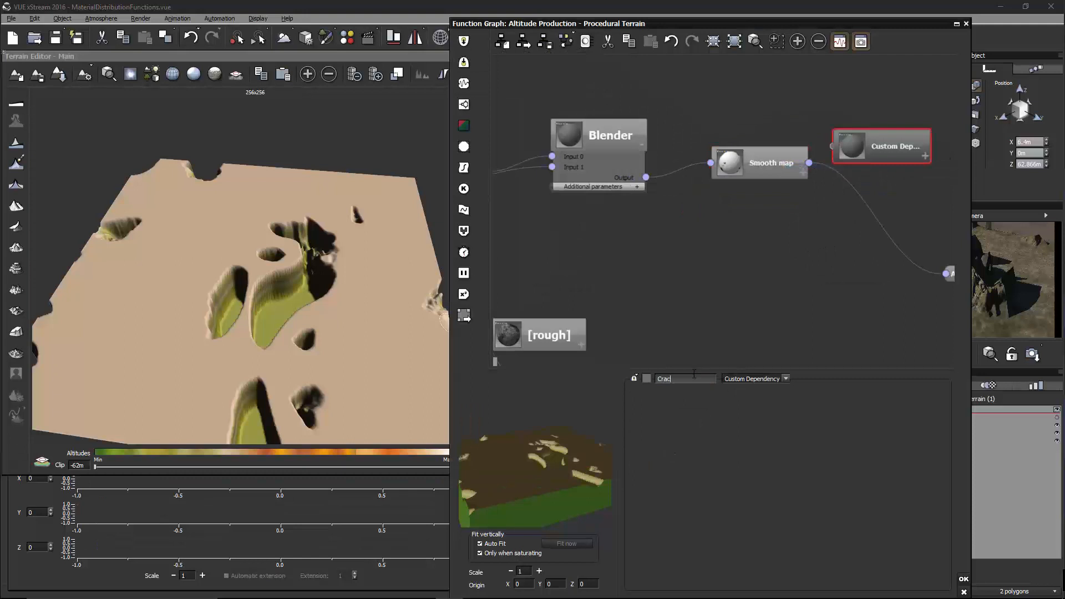
pyautogui.press('Return')
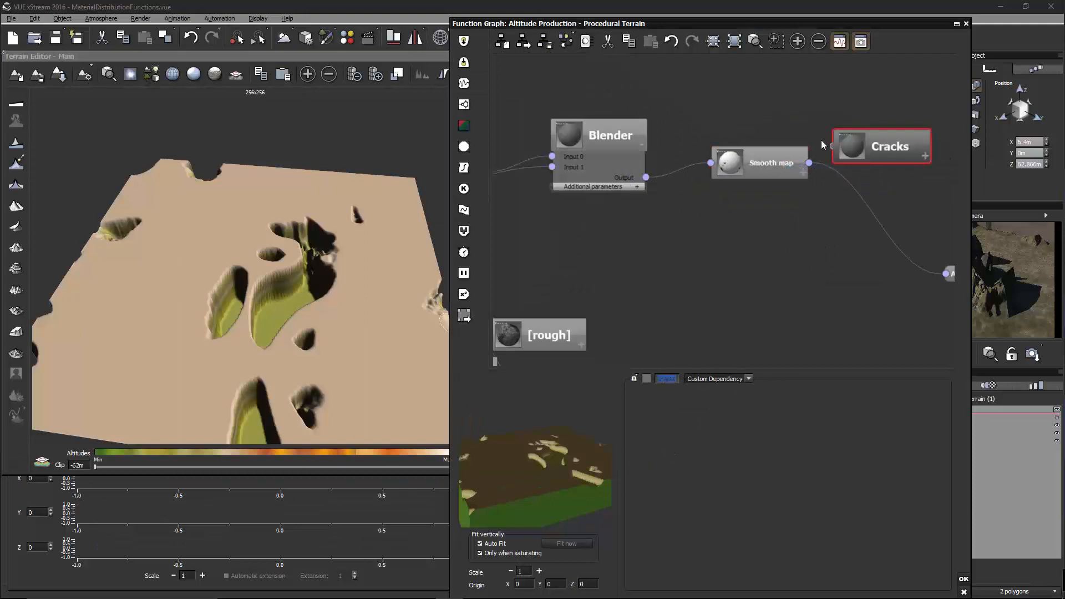
pyautogui.moveTo(833, 146); pyautogui.dragTo(808, 163)
# - Space the Cracks node away from the Smooth Map and move the Combiner node down below the Blender's level
pyautogui.moveTo(822, 199); pyautogui.dragTo(732, 168, button='middle')
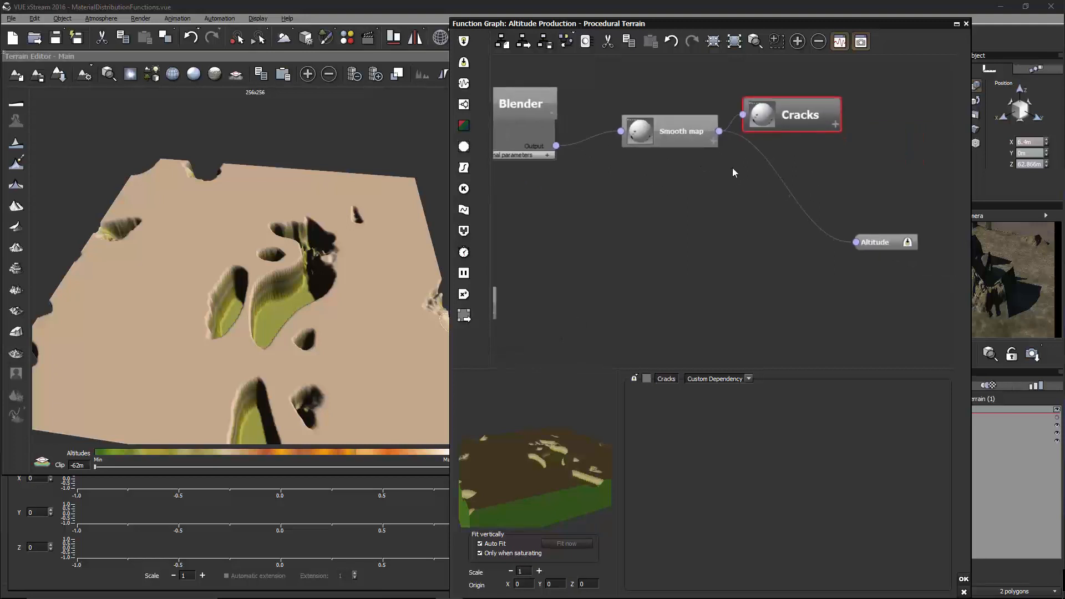
pyautogui.moveTo(806, 109); pyautogui.dragTo(839, 125)
pyautogui.moveTo(730, 222); pyautogui.dragTo(823, 187, button='middle')
pyautogui.scroll(-4, 823, 187)
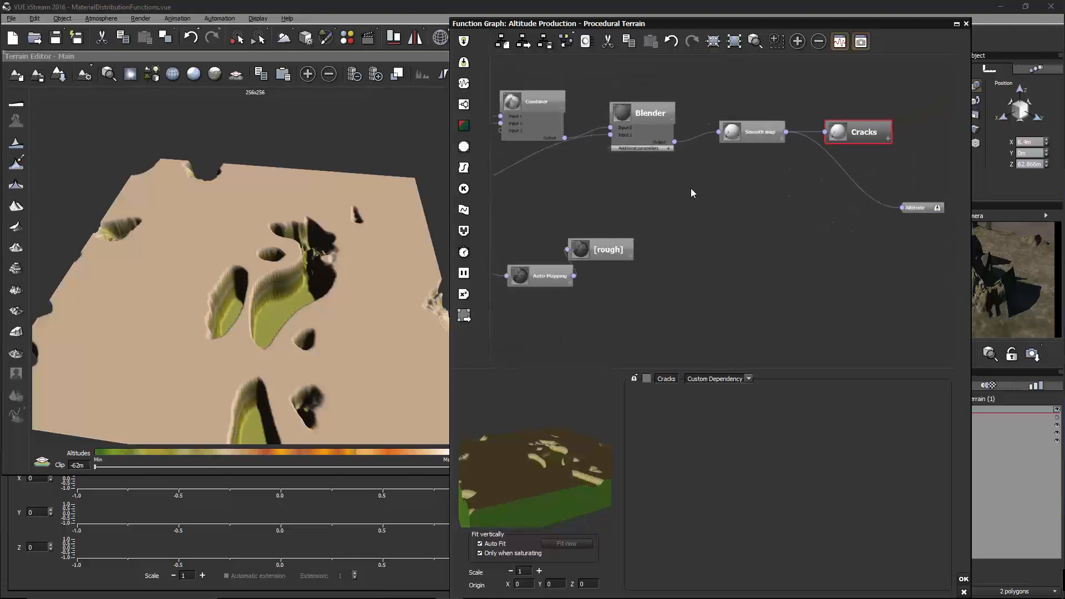
pyautogui.moveTo(617, 191); pyautogui.dragTo(726, 203, button='middle')
pyautogui.moveTo(653, 118); pyautogui.dragTo(654, 182)
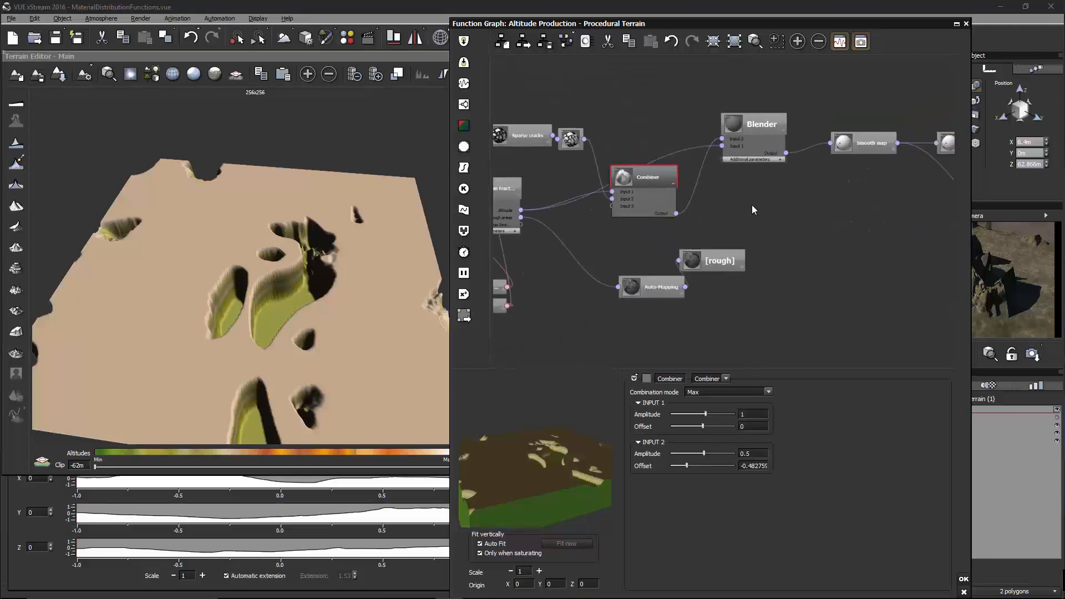
# - Link the Combiner's output to the Altitude output node in place of the Smooth Map
pyautogui.moveTo(759, 209); pyautogui.dragTo(686, 210, button='middle')
pyautogui.moveTo(940, 220); pyautogui.dragTo(603, 214)
pyautogui.click(588, 181)
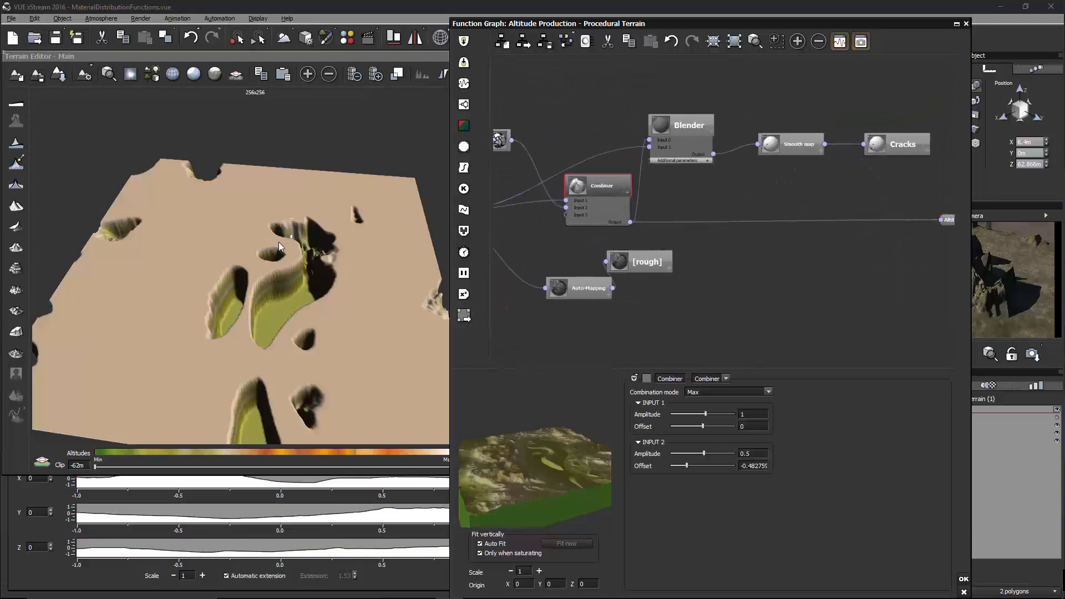
# - Inspect the combined terrain from several angles and accept the terrain edits
pyautogui.click(278, 242)
pyautogui.moveTo(402, 248); pyautogui.dragTo(320, 287)
pyautogui.moveTo(311, 306); pyautogui.dragTo(461, 330, button='right')
pyautogui.scroll(3, 335, 315)
pyautogui.scroll(-3, 332, 334)
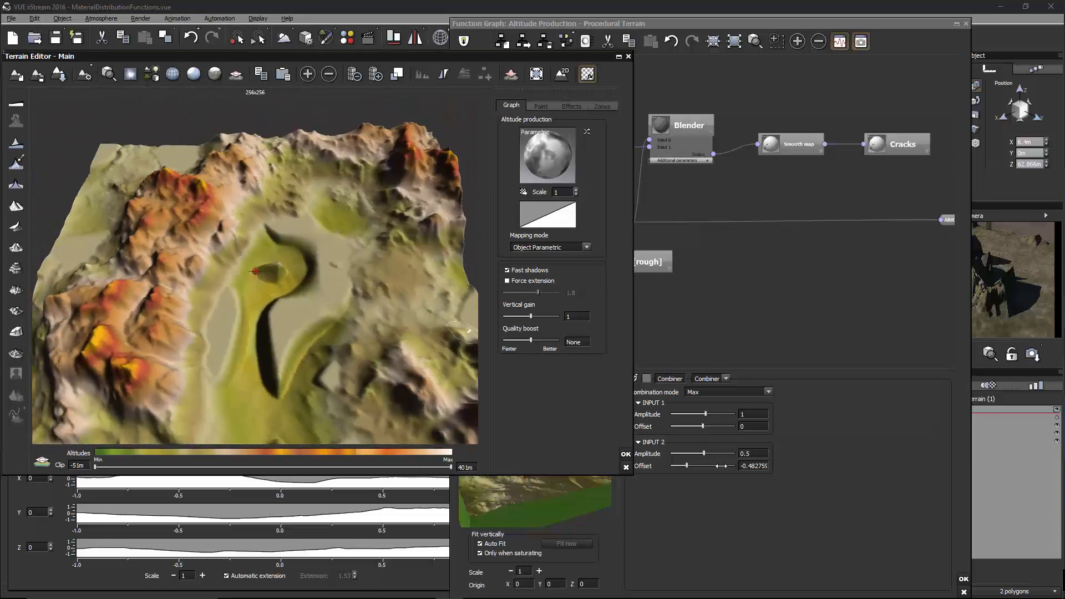
pyautogui.click(625, 455)
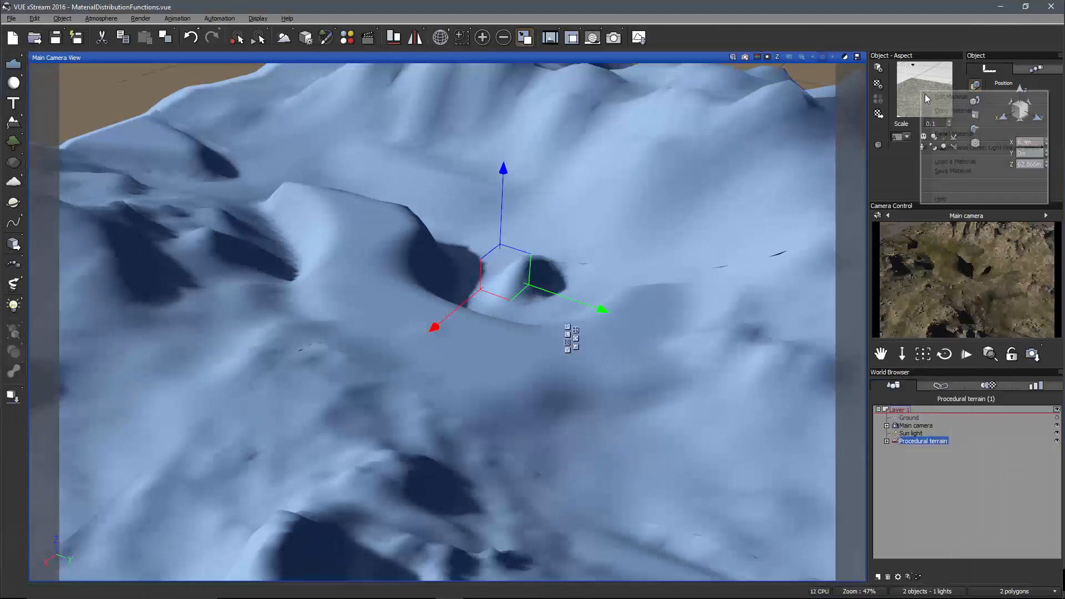
# - Add the Brown Strata landscape material as a layer above Grass_004 and set its alpha boost to 0%
pyautogui.doubleClick(936, 99)
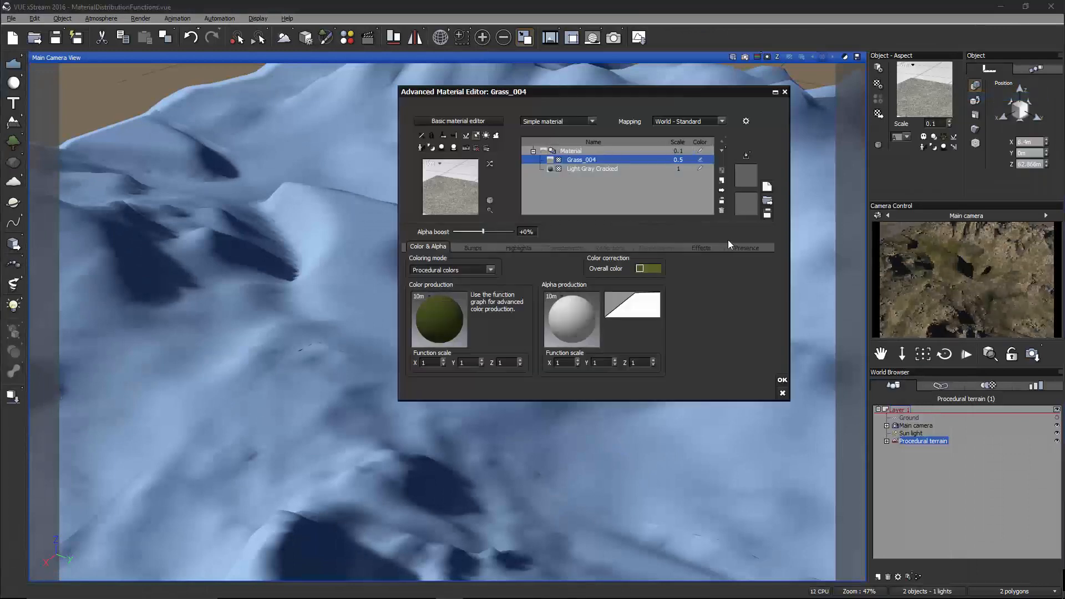
pyautogui.click(722, 190)
pyautogui.moveTo(724, 188)
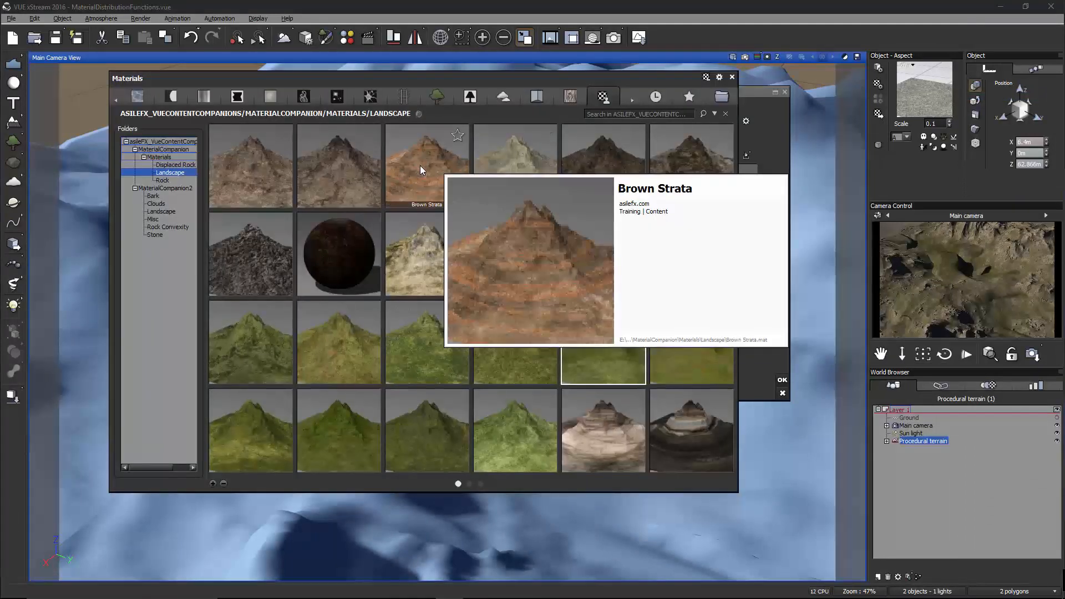
pyautogui.doubleClick(421, 166)
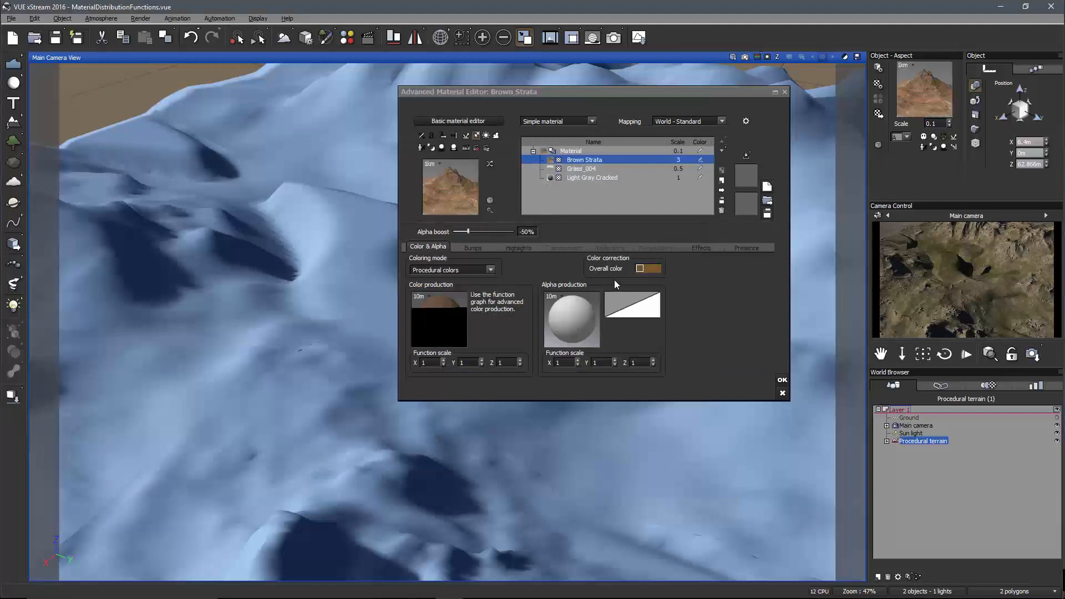
pyautogui.doubleClick(527, 230)
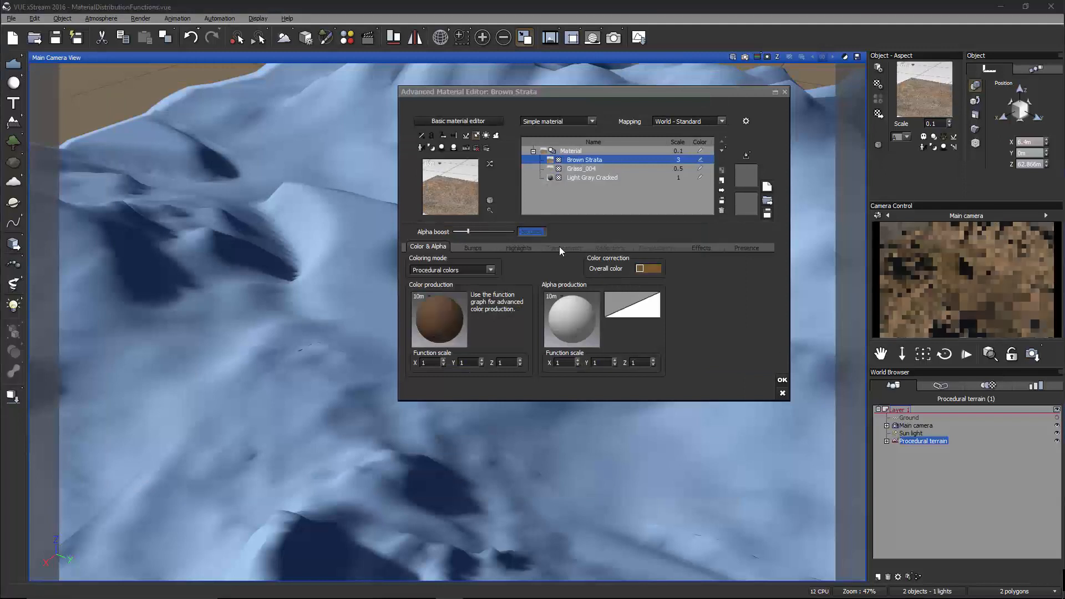
pyautogui.write('0')
pyautogui.press('Return')
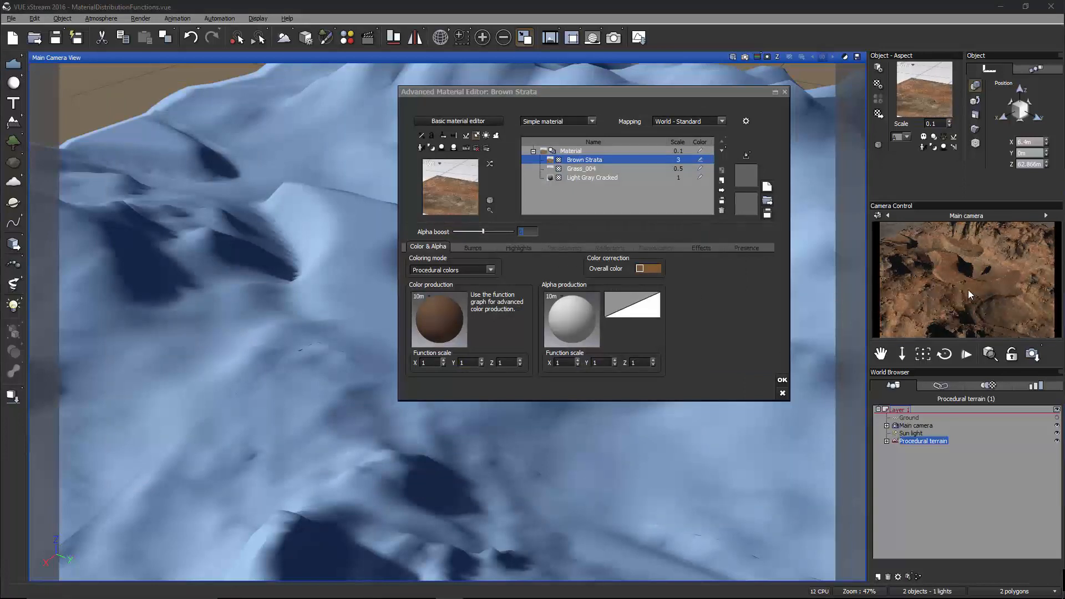
# - Open the Brown Strata alpha production's function graph and move the Alpha and Time nodes up, clear of the others
pyautogui.rightClick(573, 315)
pyautogui.click(600, 322)
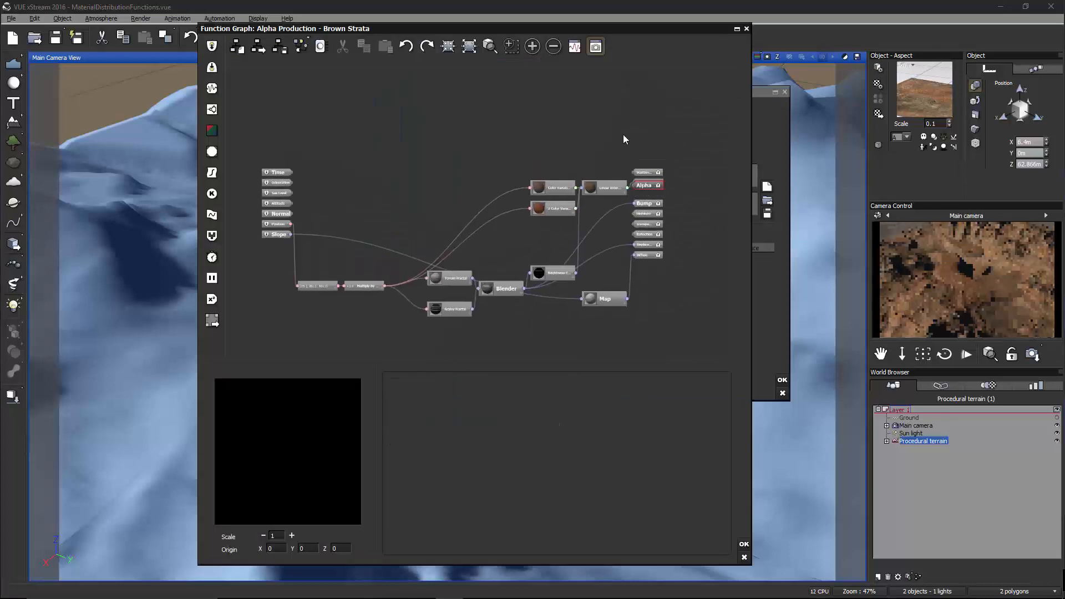
pyautogui.moveTo(623, 134); pyautogui.dragTo(604, 122)
pyautogui.moveTo(286, 173); pyautogui.dragTo(487, 156)
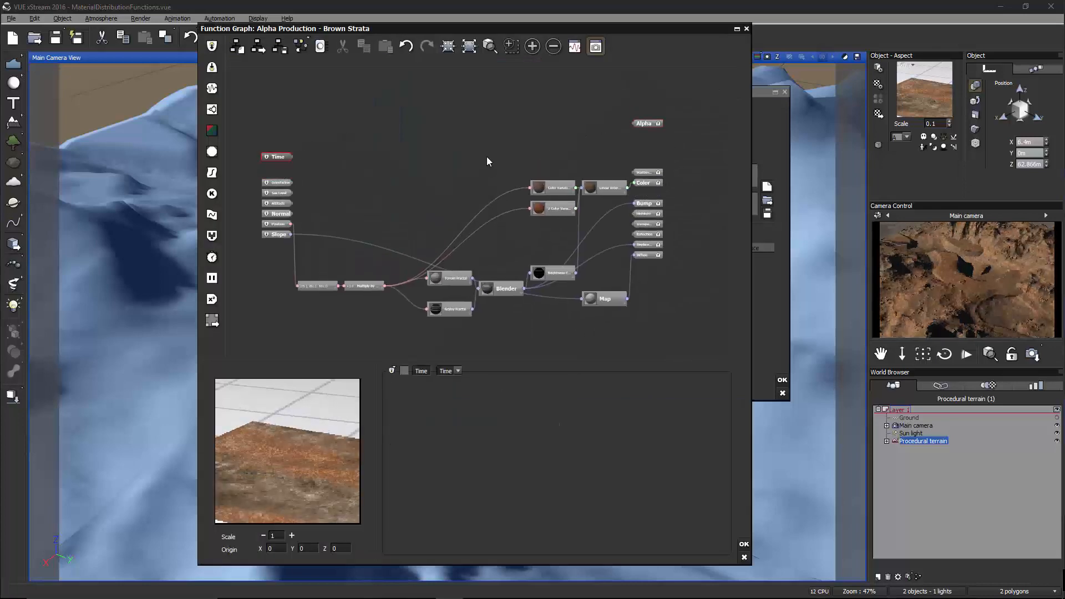
# - Add an External Dependency input node and set its dependency to the Procedural Terrain's Cracks output
pyautogui.rightClick(339, 113)
pyautogui.moveTo(373, 121)
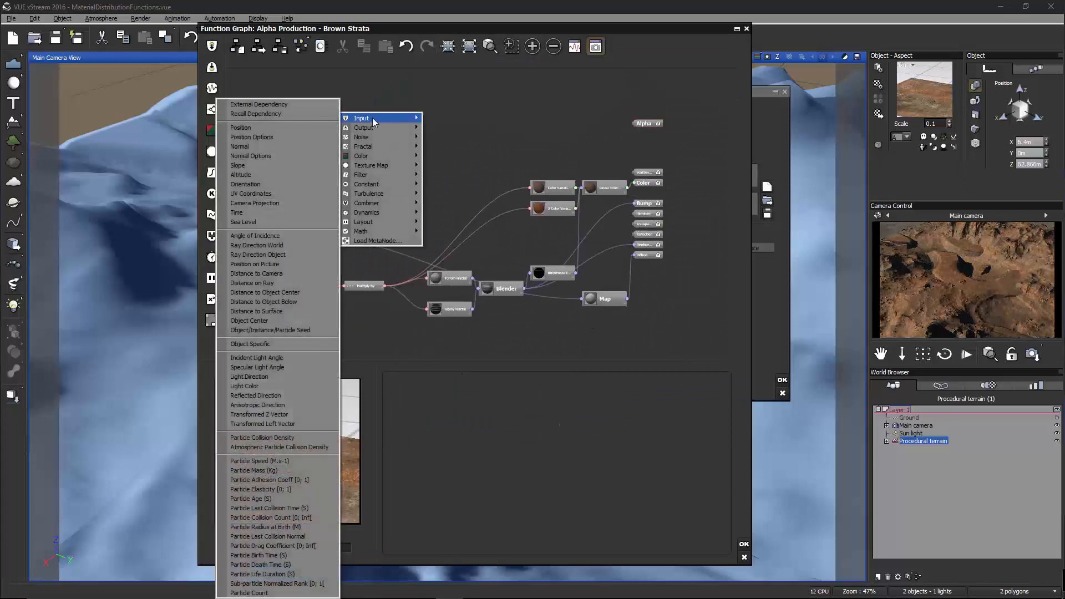
pyautogui.click(277, 105)
pyautogui.click(510, 383)
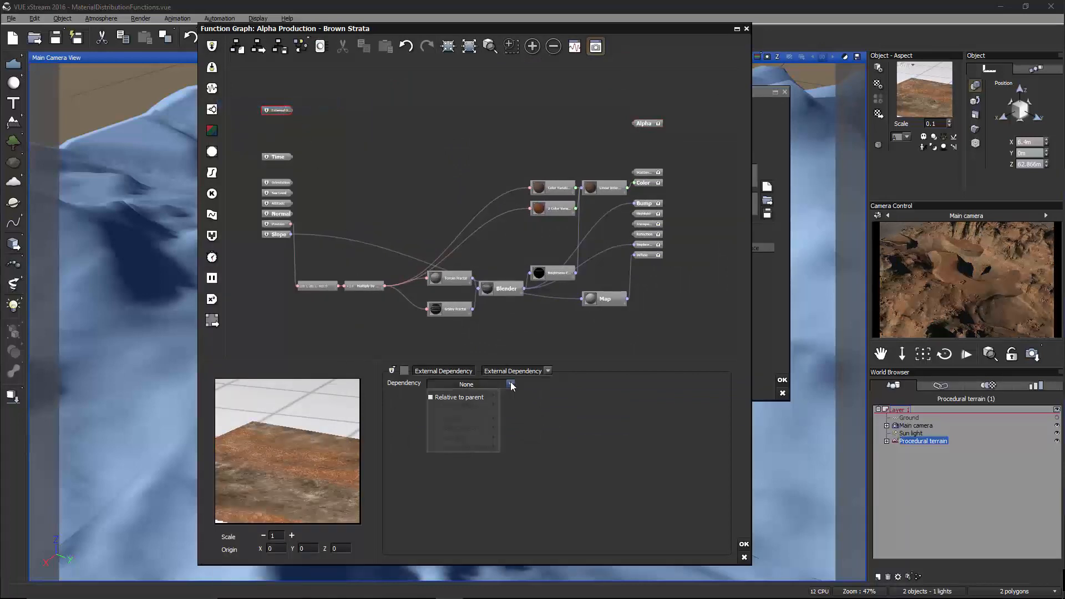
pyautogui.moveTo(472, 447)
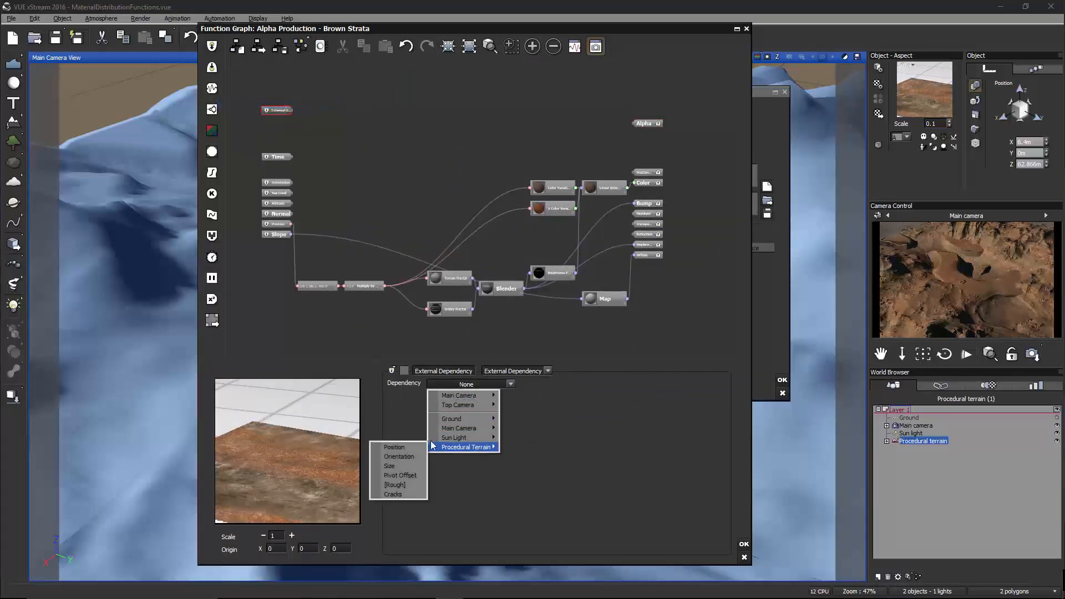
pyautogui.click(393, 494)
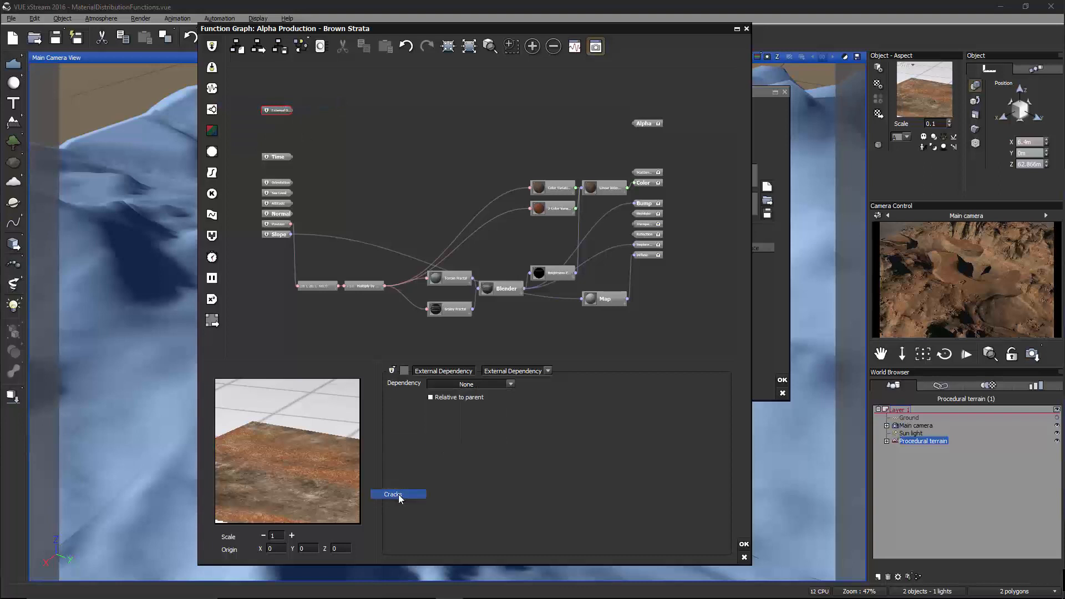
# - Link the External Dependency node to the Alpha output and accept the function graph and material changes
pyautogui.click(635, 123)
pyautogui.moveTo(633, 124); pyautogui.dragTo(290, 111)
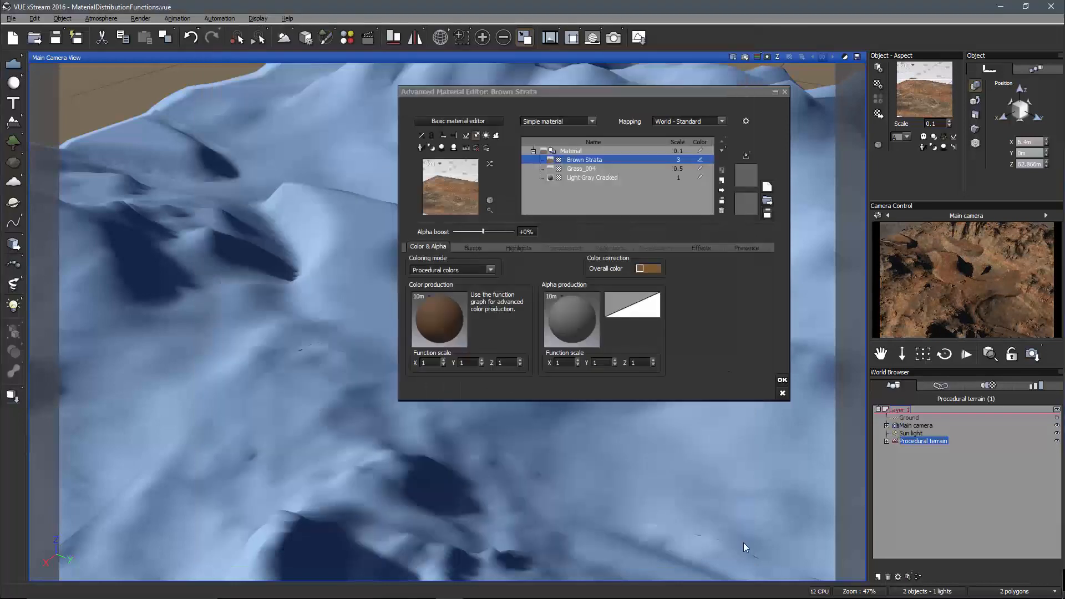
pyautogui.click(744, 544)
pyautogui.click(782, 381)
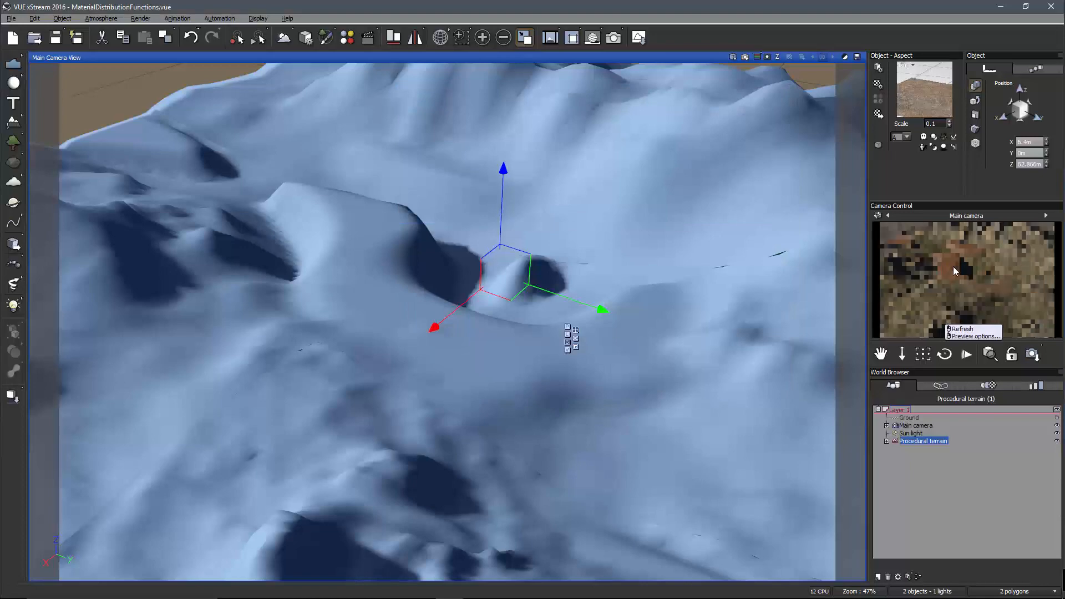
# - Orbit the main camera around to face the large crack from above and quick render the view
pyautogui.moveTo(945, 354); pyautogui.dragTo(726, 278)
pyautogui.moveTo(718, 272)
pyautogui.mouseDown(button='right')
pyautogui.moveTo(719, 321)
pyautogui.moveTo(709, 286)
pyautogui.mouseUp(button='right')
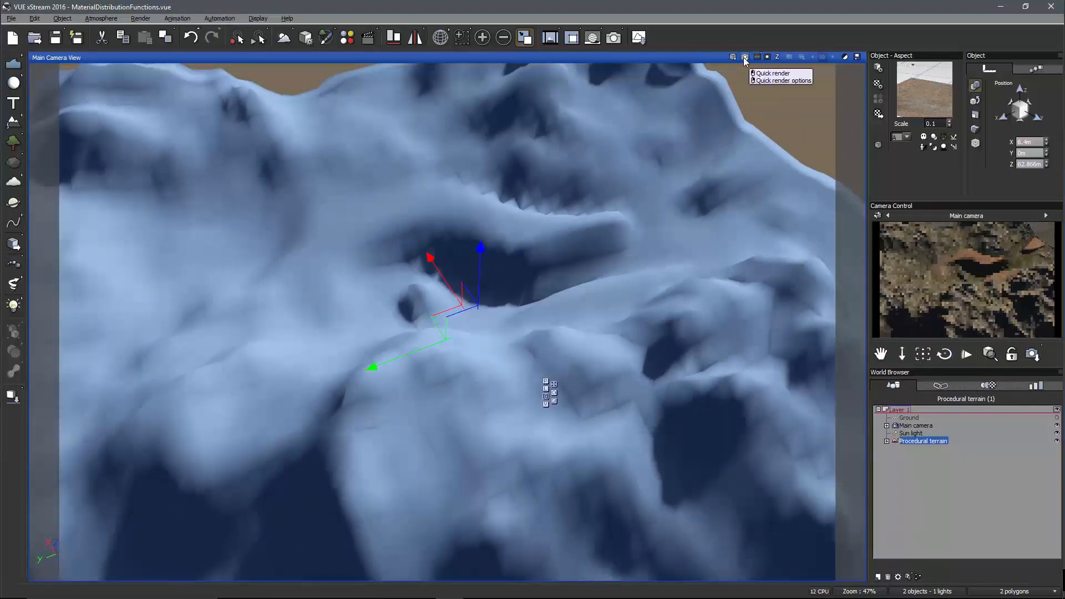
pyautogui.moveTo(944, 354); pyautogui.dragTo(609, 424)
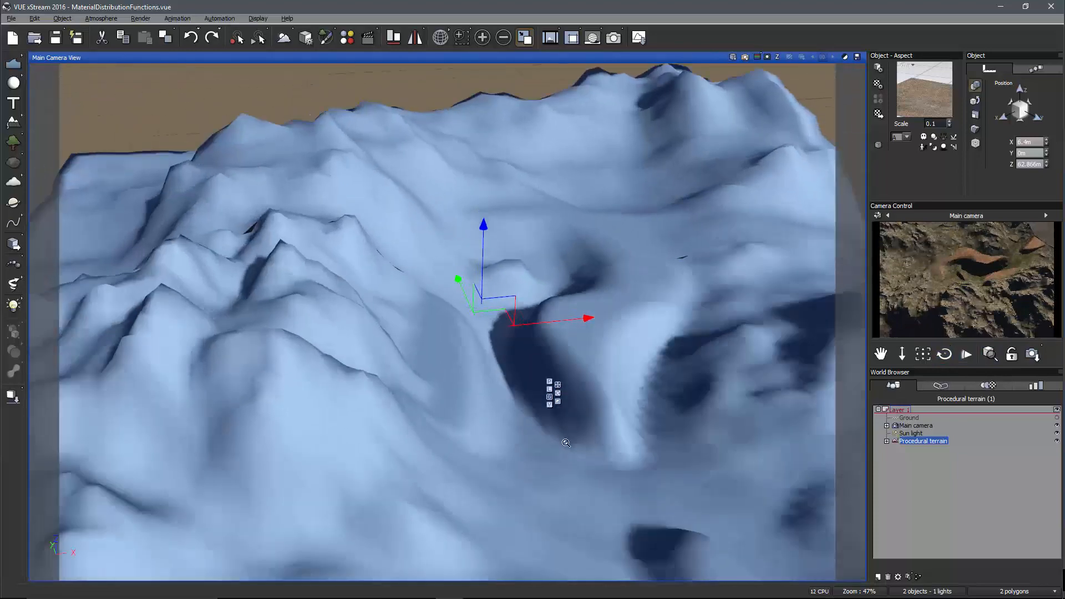
pyautogui.scroll(3, 609, 424)
pyautogui.moveTo(609, 425); pyautogui.dragTo(679, 235, button='right')
pyautogui.scroll(-2, 611, 388)
pyautogui.click(746, 58)
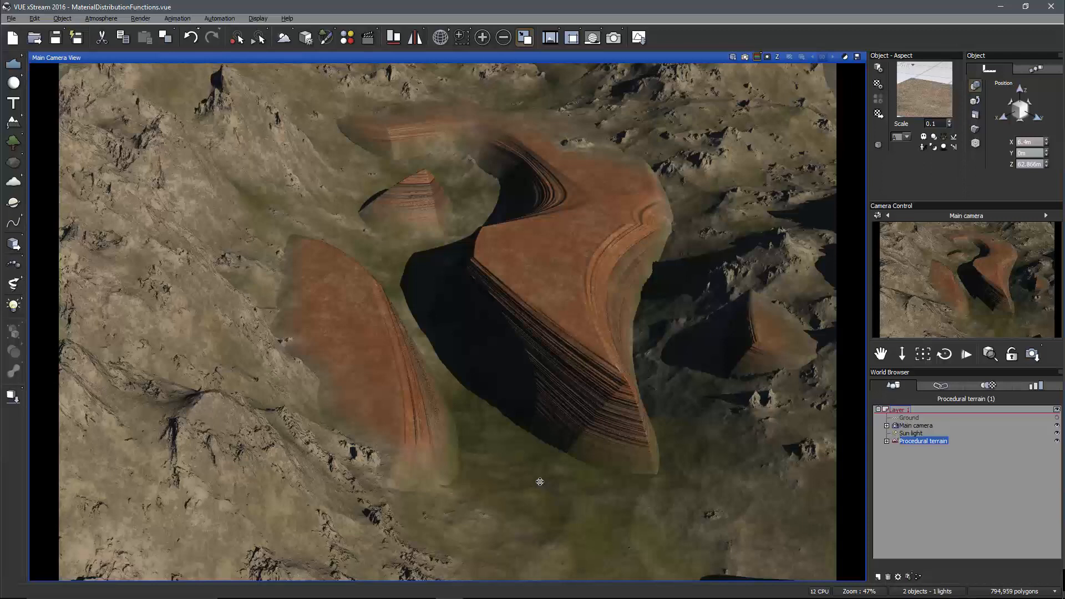
# - Pull the main camera back to frame most of the terrain from another side and quick render it
pyautogui.scroll(-5, 469, 483)
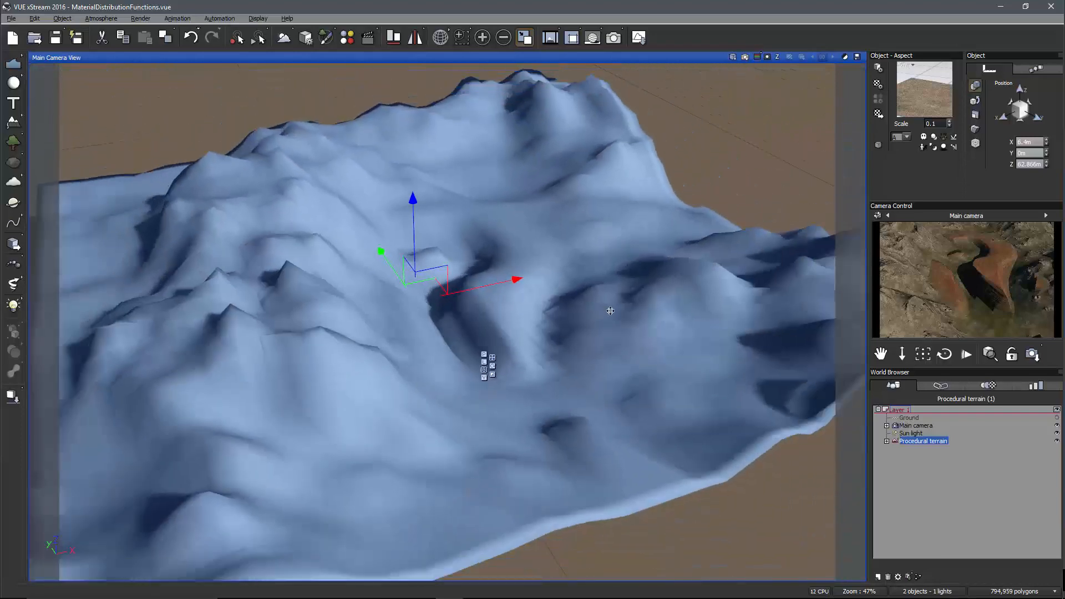
pyautogui.moveTo(610, 310); pyautogui.dragTo(5, 353, button='right')
pyautogui.moveTo(297, 292); pyautogui.dragTo(337, 285, button='right')
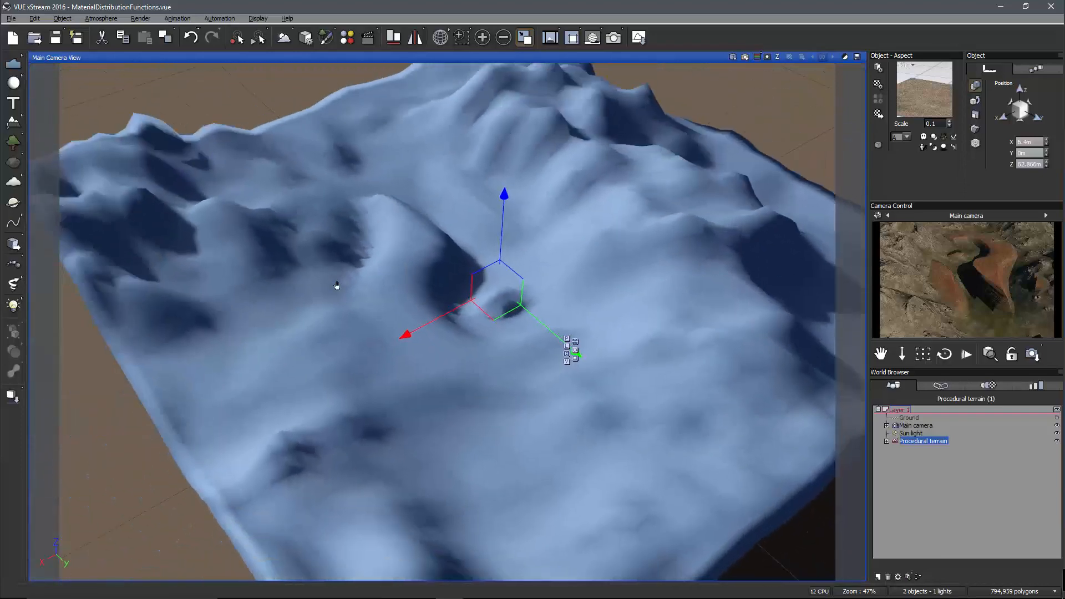
pyautogui.scroll(-3, 345, 283)
pyautogui.scroll(2, 349, 283)
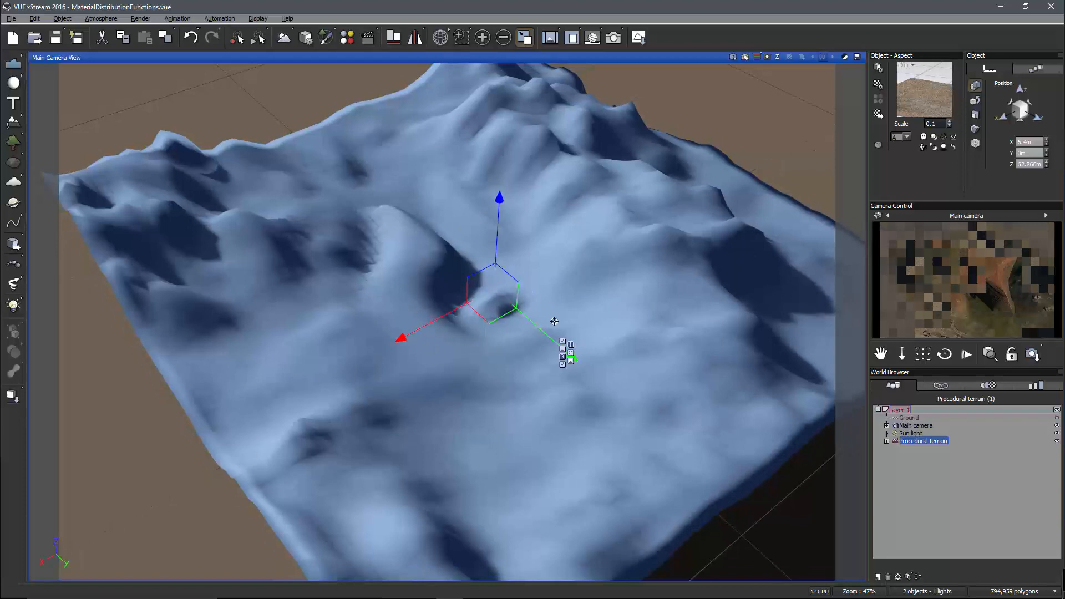
pyautogui.moveTo(554, 321); pyautogui.dragTo(544, 320, button='right')
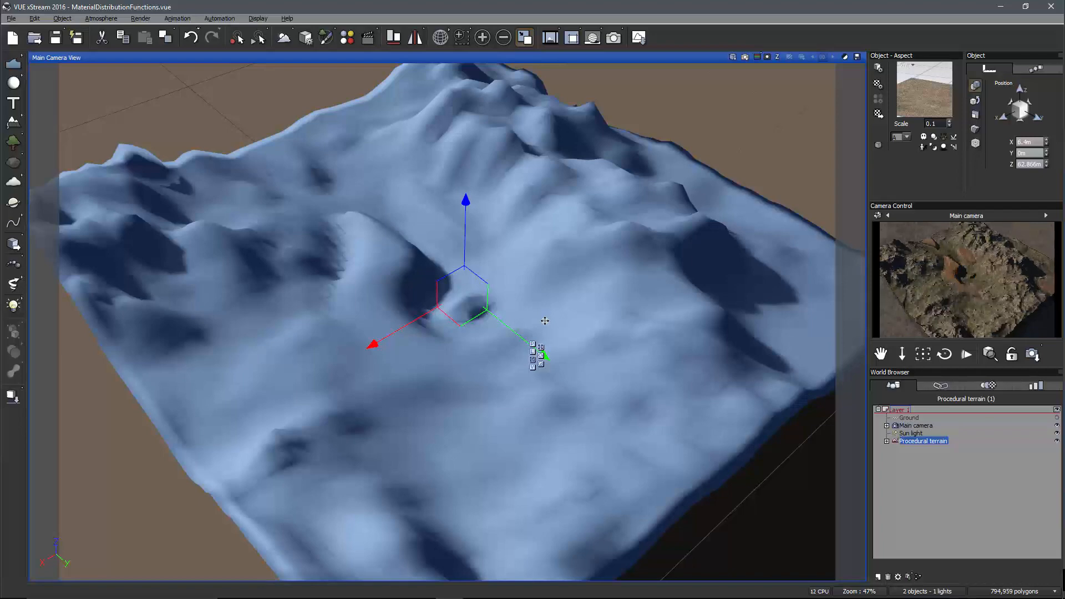
pyautogui.click(745, 58)
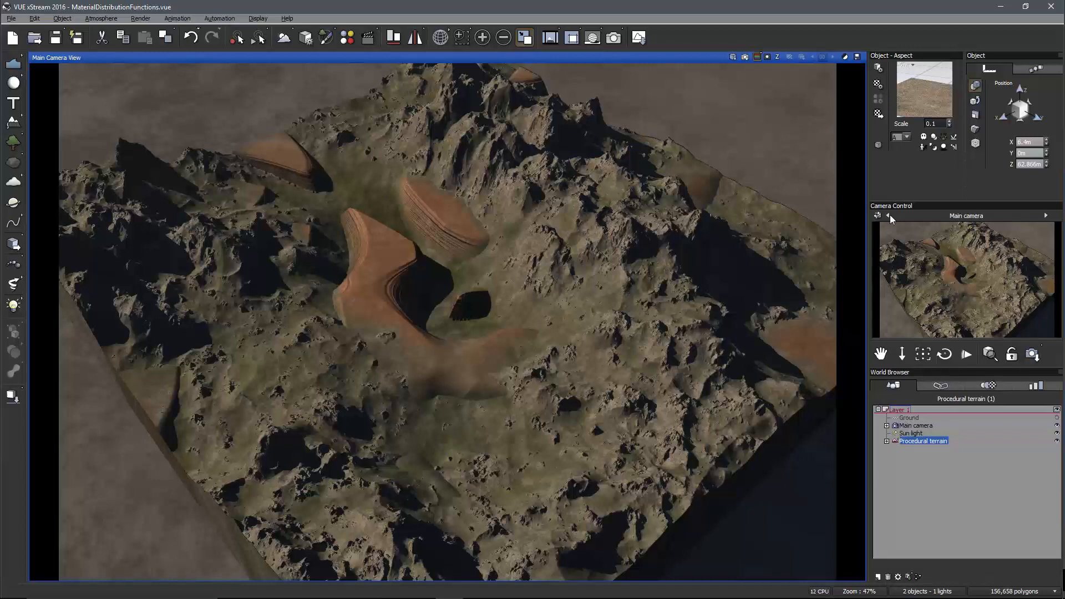
# - Reopen the terrain's material for editing and change the Brown Strata layer's type to EcoSystem/Particles
pyautogui.rightClick(914, 93)
pyautogui.click(942, 99)
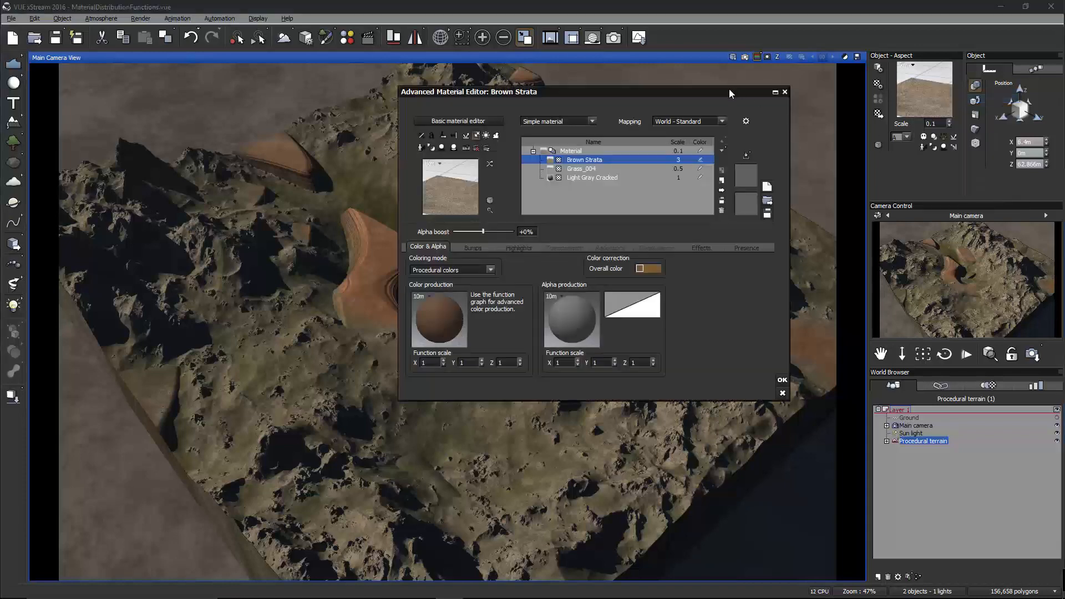
pyautogui.moveTo(729, 89); pyautogui.dragTo(846, 57)
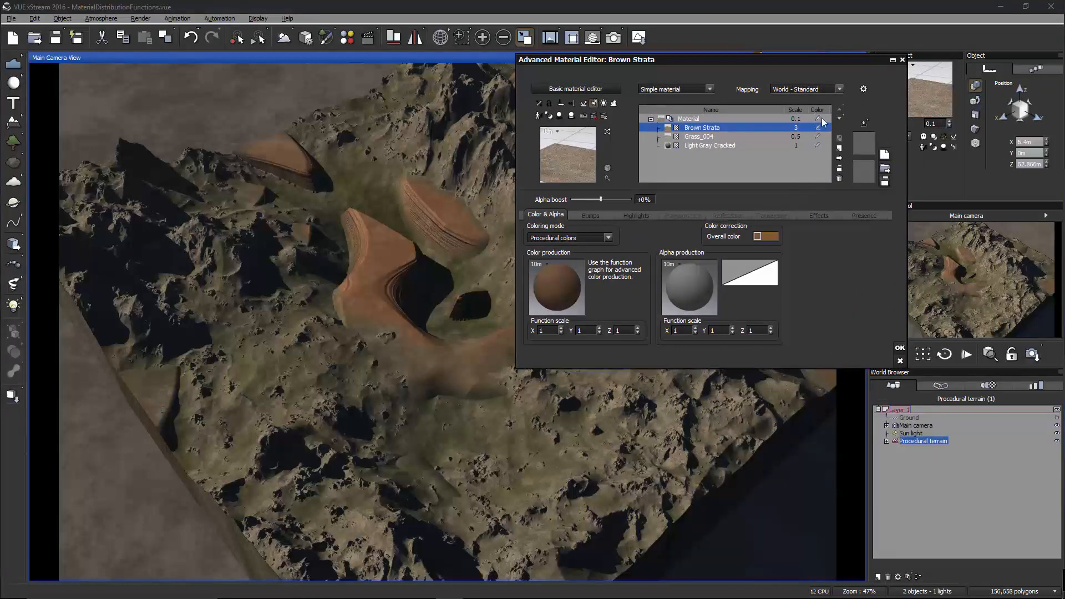
pyautogui.click(710, 90)
pyautogui.click(694, 139)
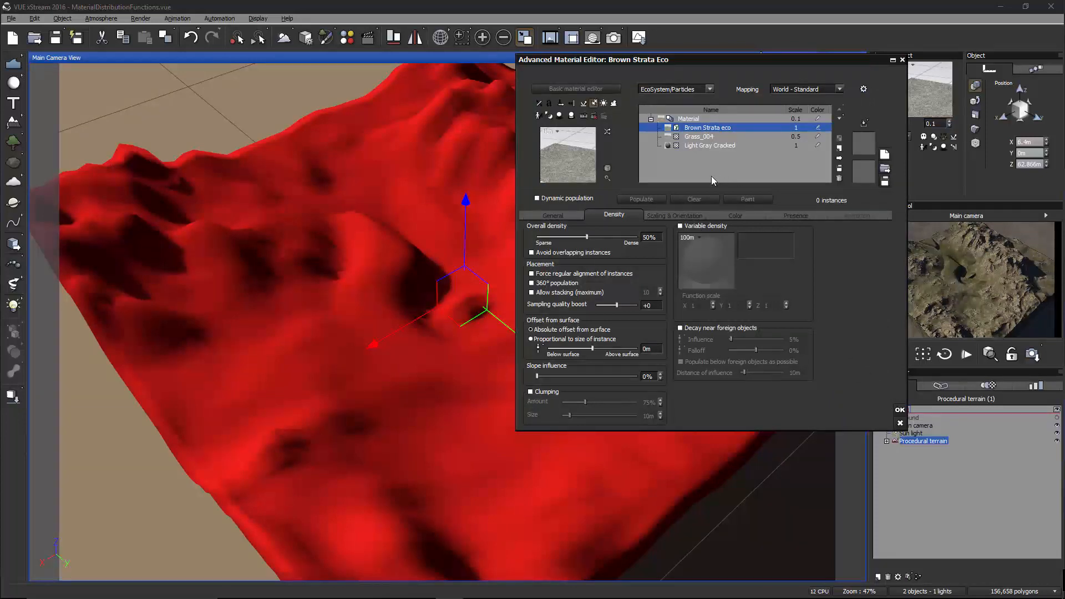
# - Browse the Trees plant collection and add the Rural Maple Tree to the Brown Strata layer's EcoSystem population
pyautogui.click(571, 217)
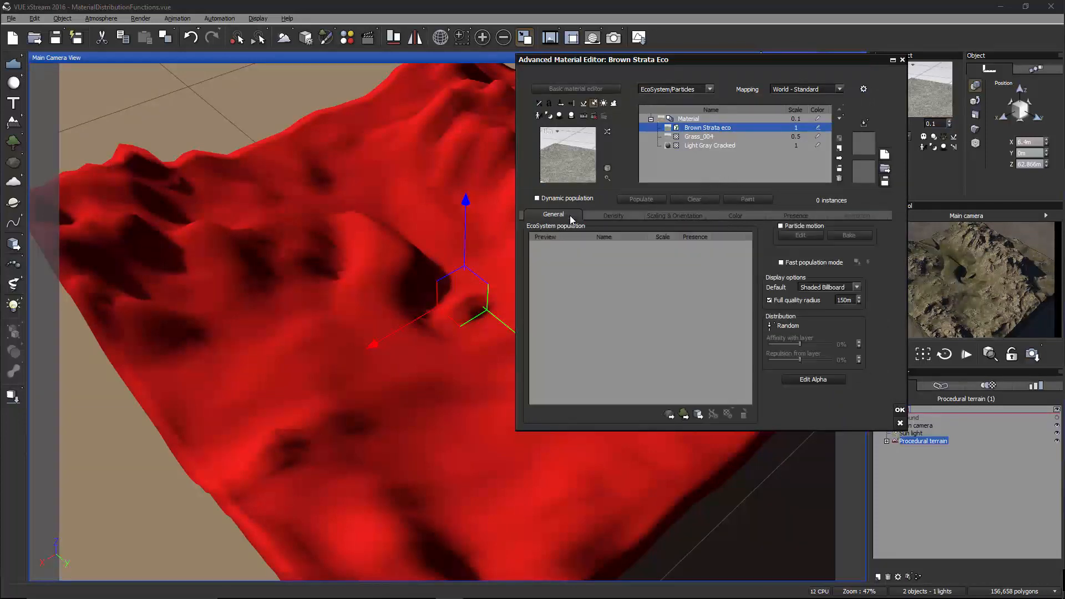
pyautogui.click(684, 414)
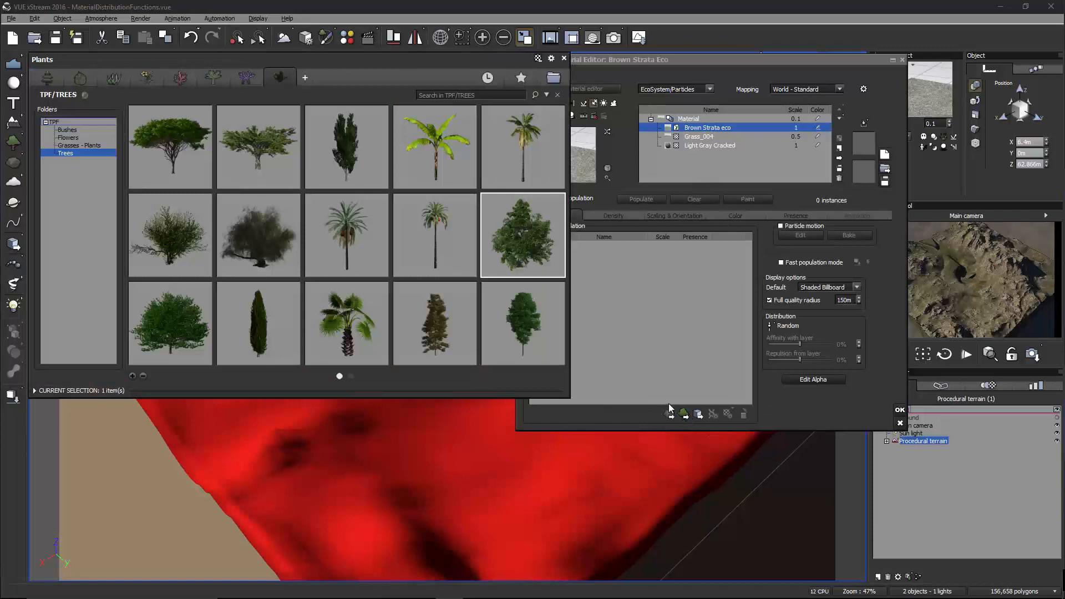
pyautogui.click(48, 82)
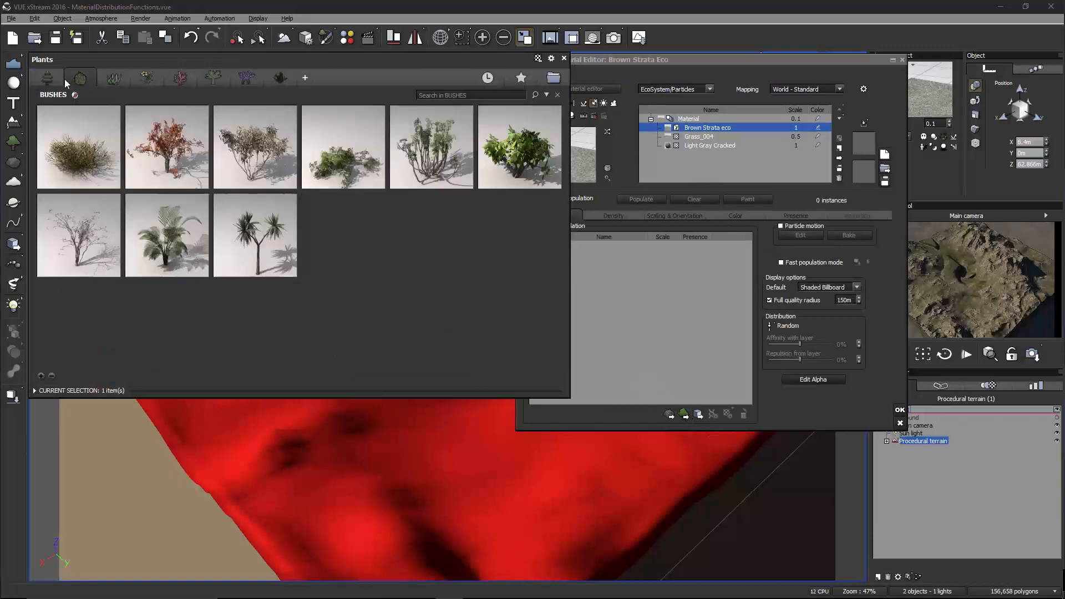
pyautogui.click(49, 83)
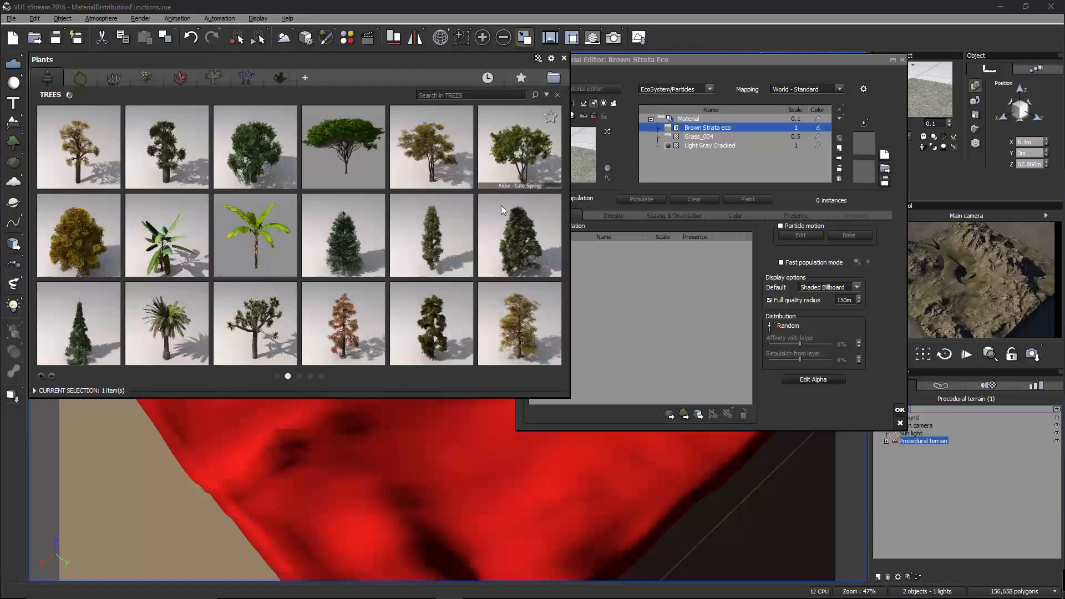
pyautogui.scroll(-2, 501, 261)
pyautogui.moveTo(504, 271)
pyautogui.scroll(3, 502, 268)
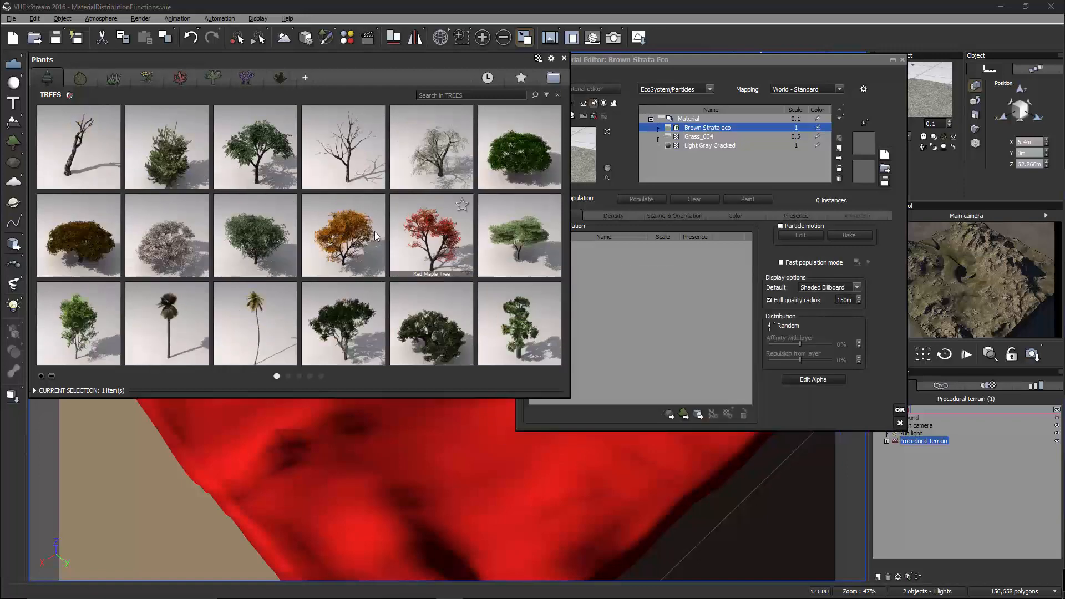
pyautogui.moveTo(461, 270)
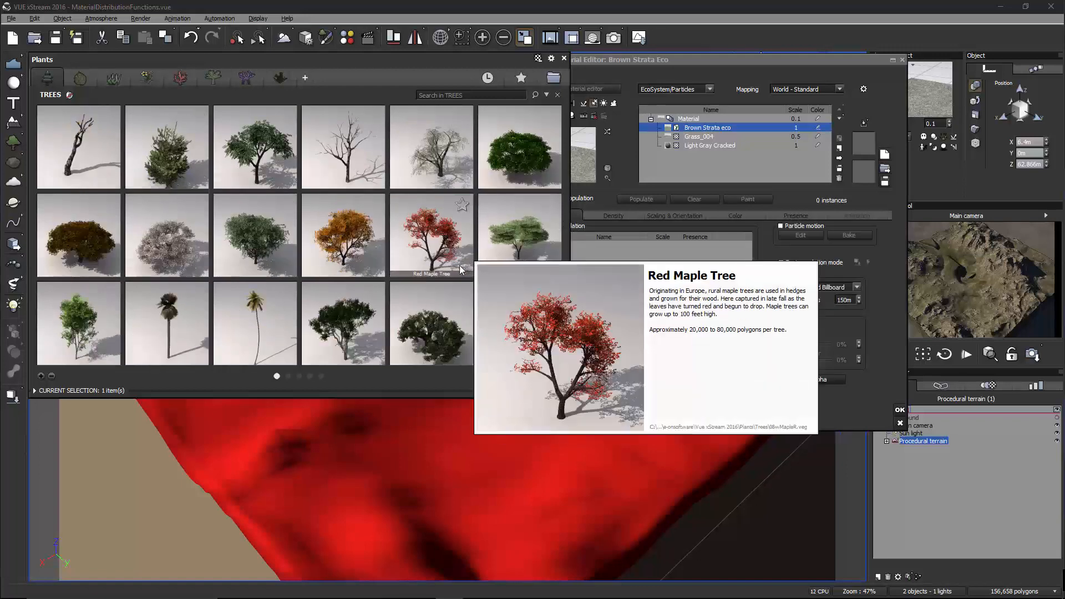
pyautogui.moveTo(425, 340)
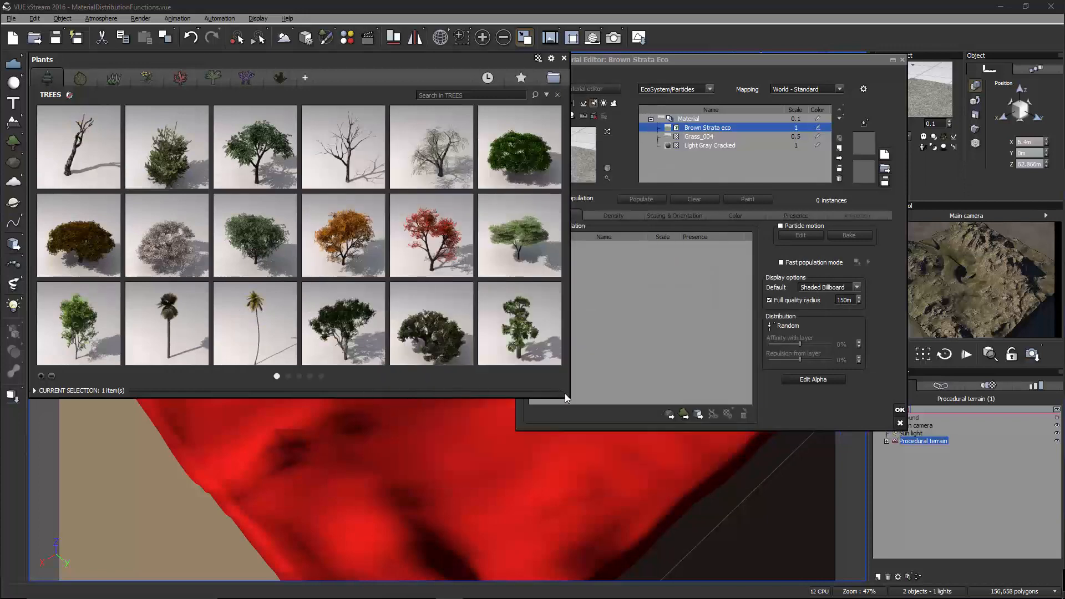
pyautogui.moveTo(568, 399); pyautogui.dragTo(659, 399)
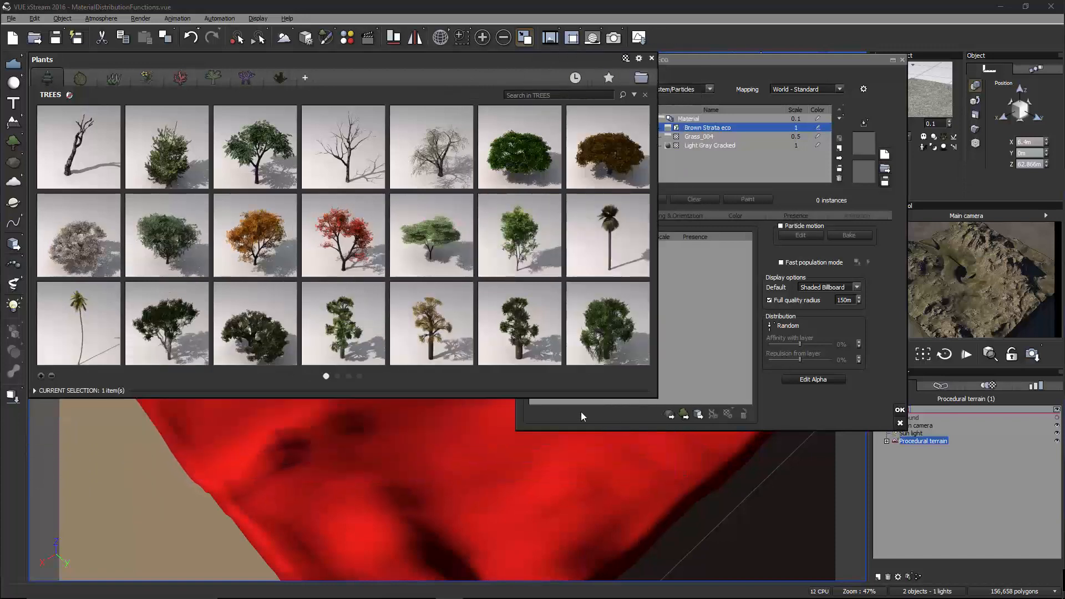
pyautogui.doubleClick(177, 237)
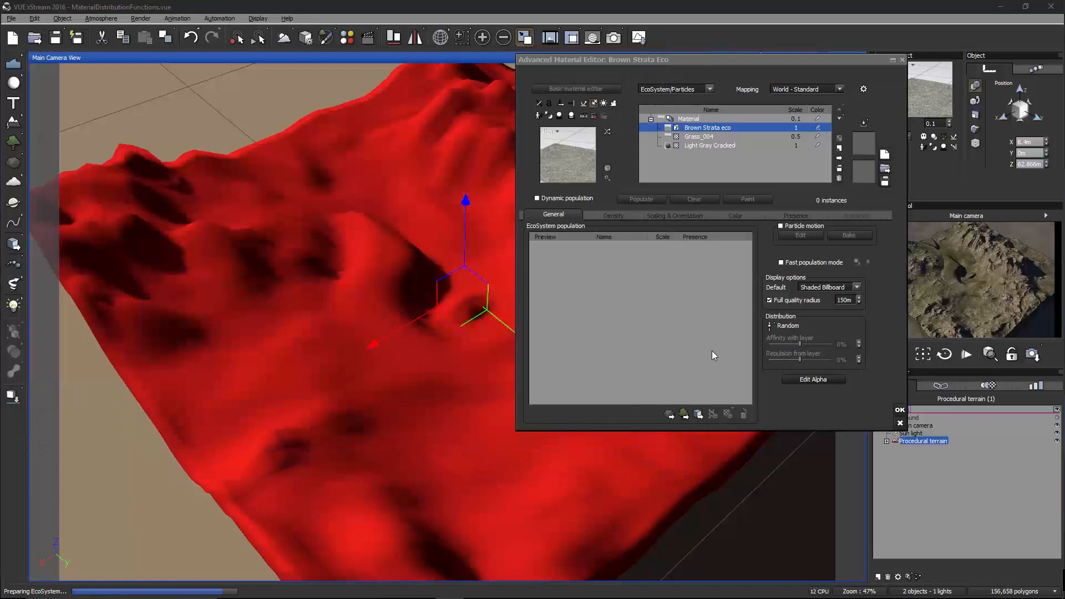
# - Add the Plum Tree and the Summer Cherry Tree to the EcoSystem population and close the plant library
pyautogui.click(684, 414)
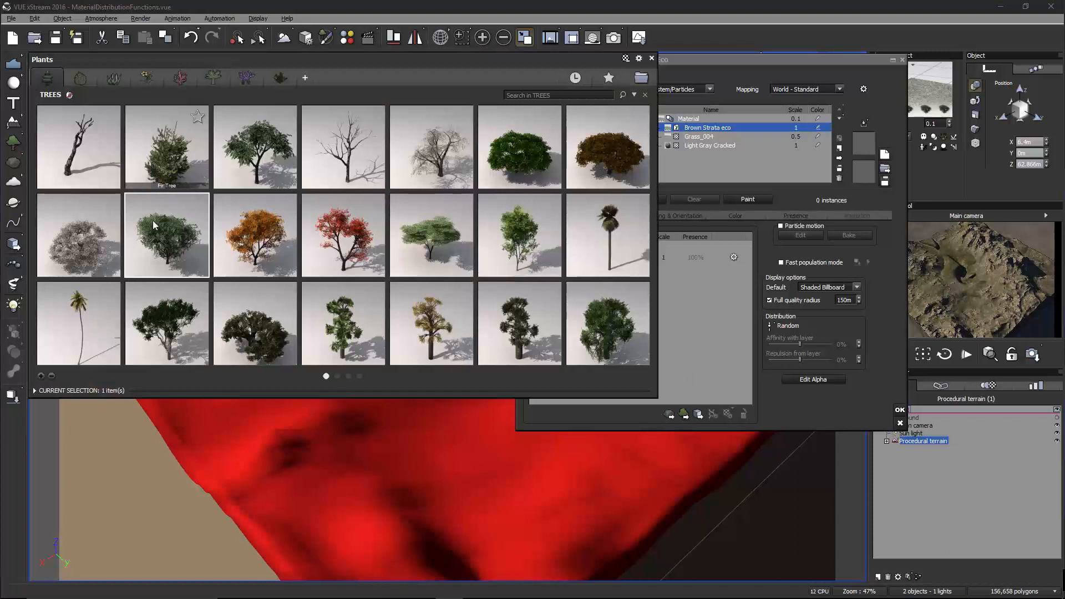
pyautogui.doubleClick(285, 156)
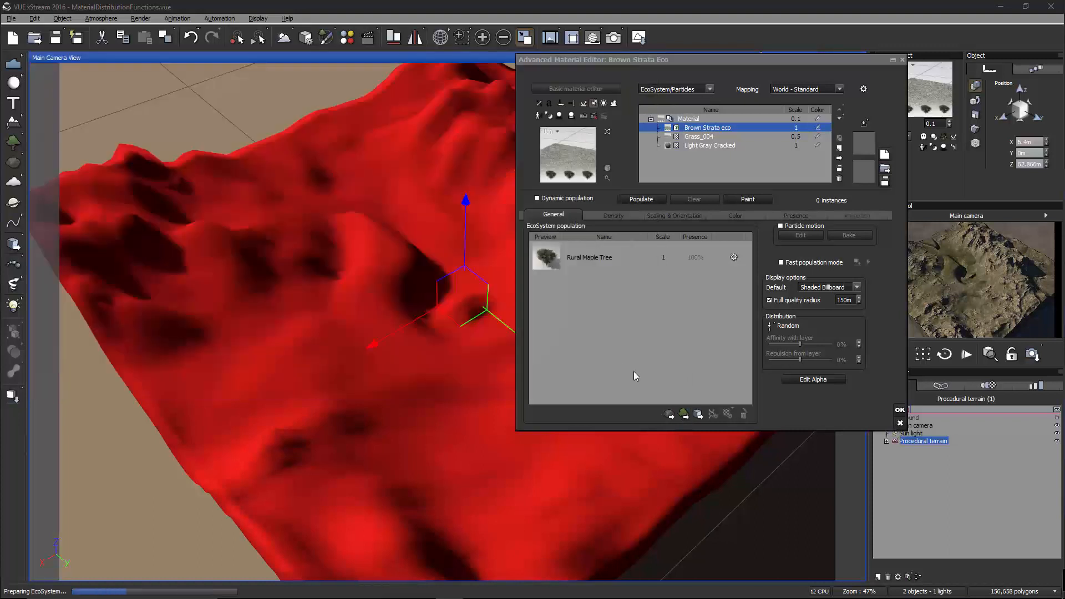
pyautogui.click(685, 415)
pyautogui.moveTo(519, 148); pyautogui.dragTo(687, 329)
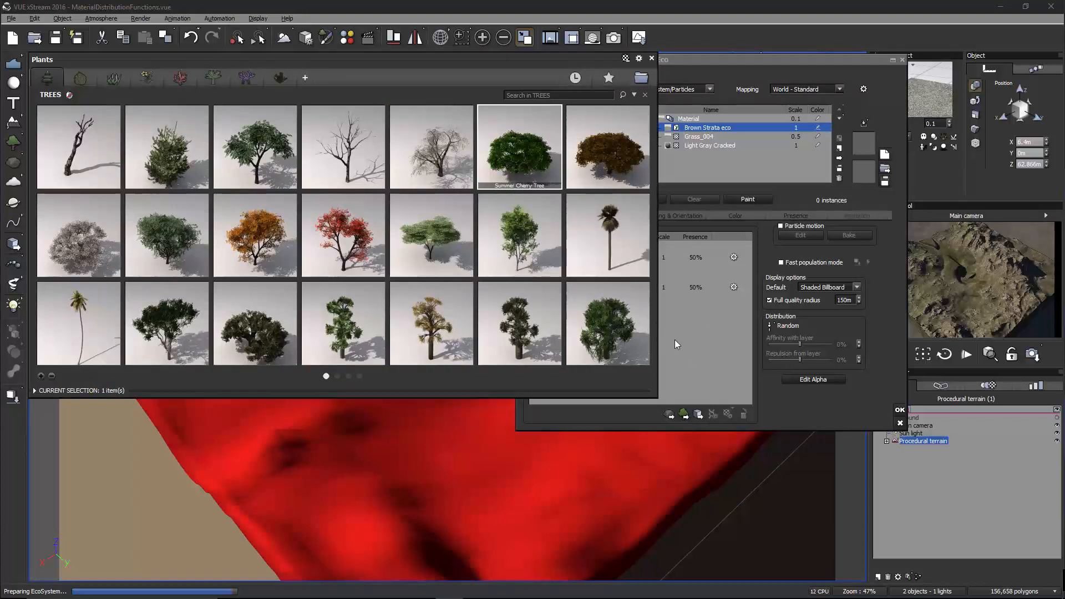
pyautogui.click(652, 58)
# - Set the Plum Tree's scale in the EcoSystem population to 1.6
pyautogui.doubleClick(663, 287)
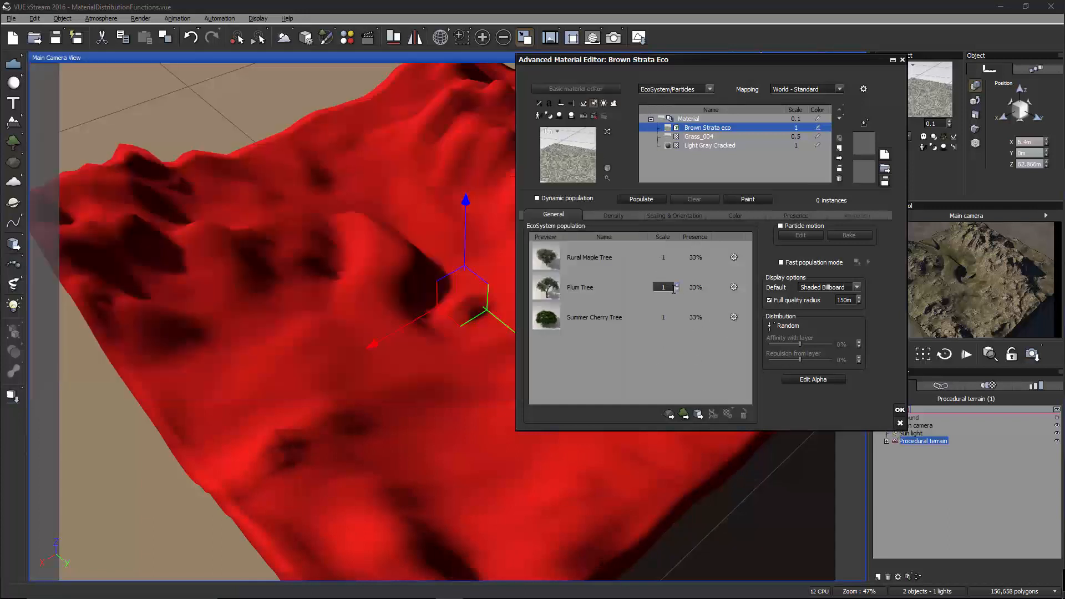
pyautogui.write('1.')
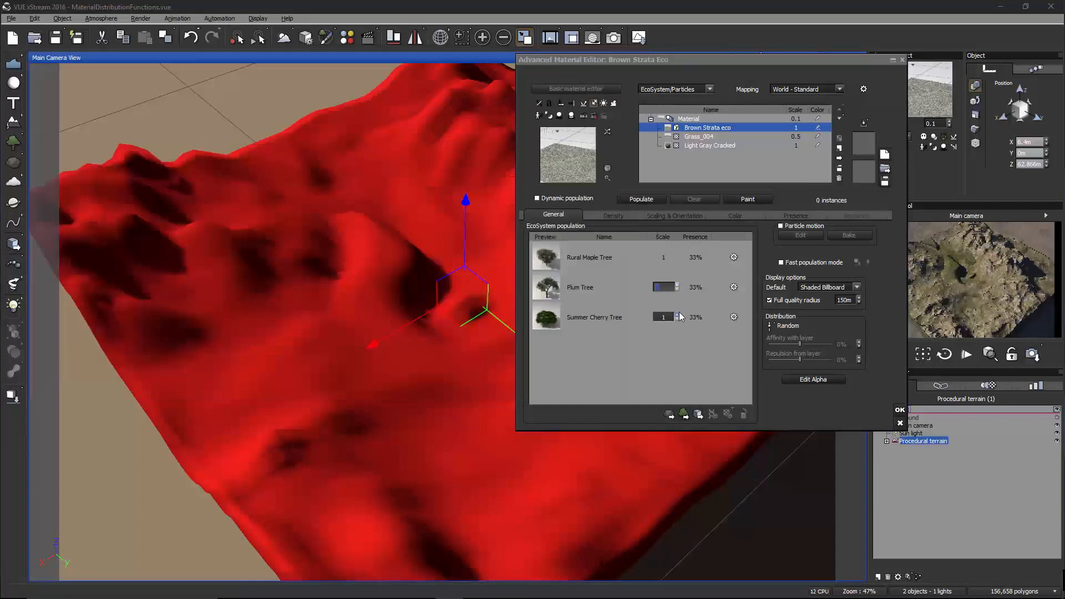
pyautogui.write('5')
pyautogui.press('Return')
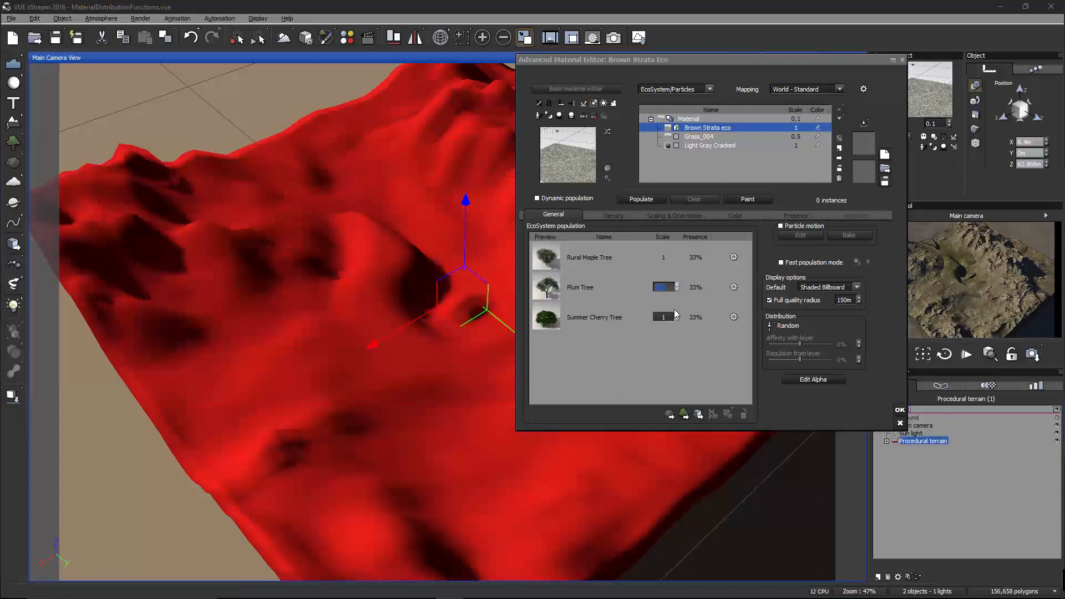
pyautogui.click(657, 352)
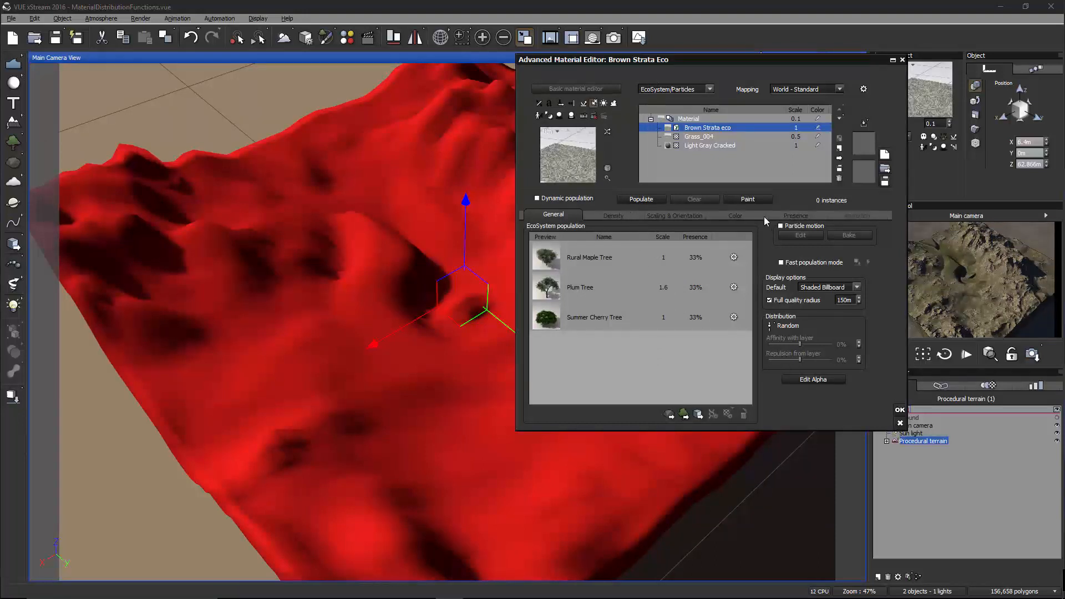
# - Enable variable color for the EcoSystem and reset its color map
pyautogui.click(749, 217)
pyautogui.click(680, 226)
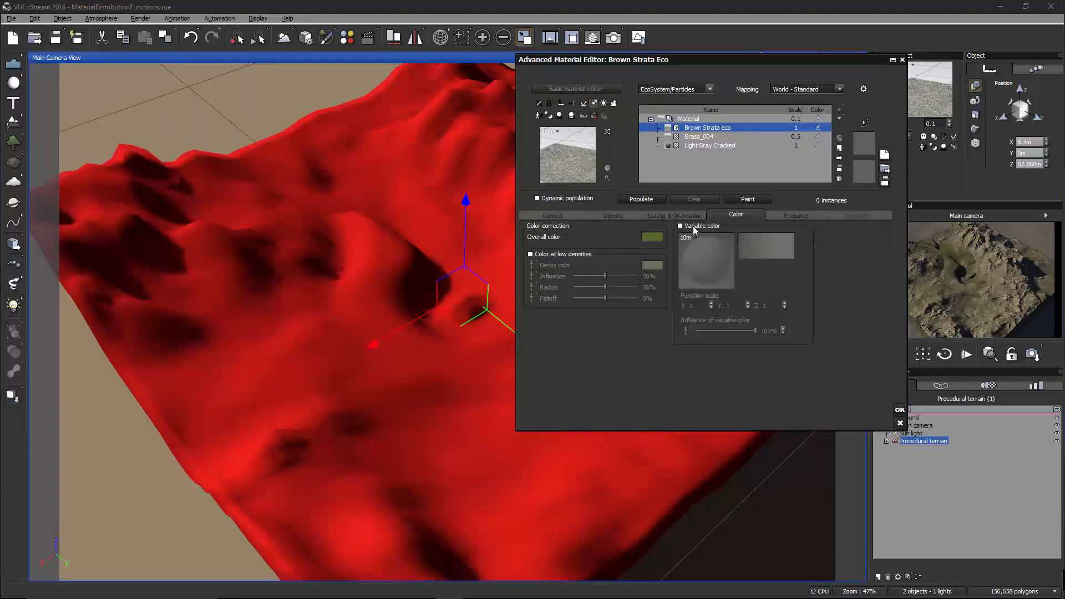
pyautogui.rightClick(764, 248)
pyautogui.click(799, 290)
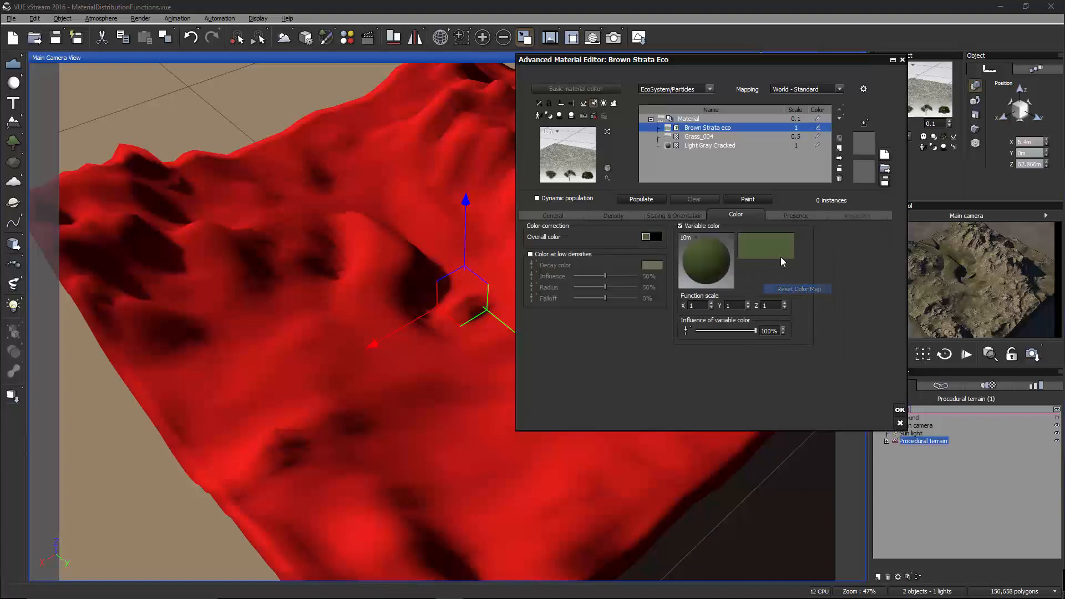
# - Set the variable color map's color to dark olive green (Red 52, Green 65, Blue 15) and populate the EcoSystem
pyautogui.rightClick(770, 244)
pyautogui.click(791, 250)
pyautogui.click(224, 335)
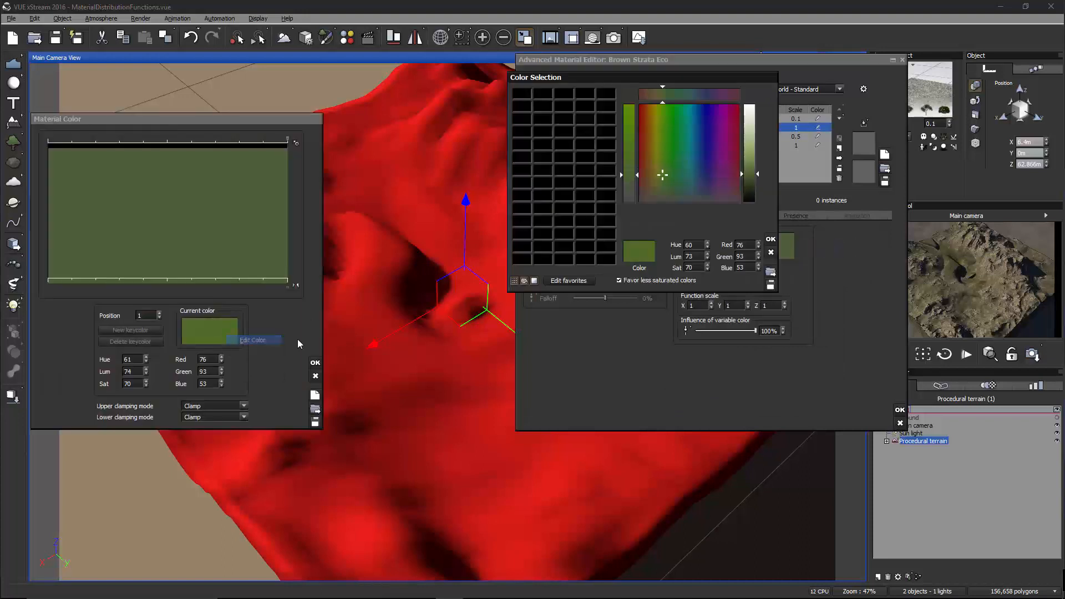
pyautogui.click(627, 151)
pyautogui.moveTo(646, 184); pyautogui.dragTo(660, 187)
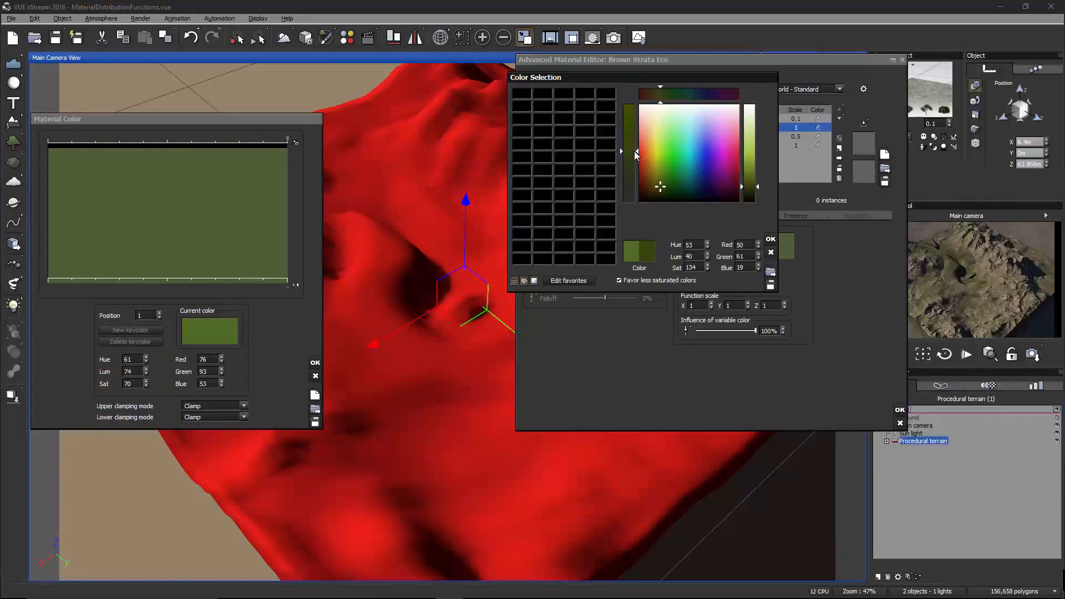
pyautogui.moveTo(629, 145); pyautogui.dragTo(629, 141)
pyautogui.click(771, 239)
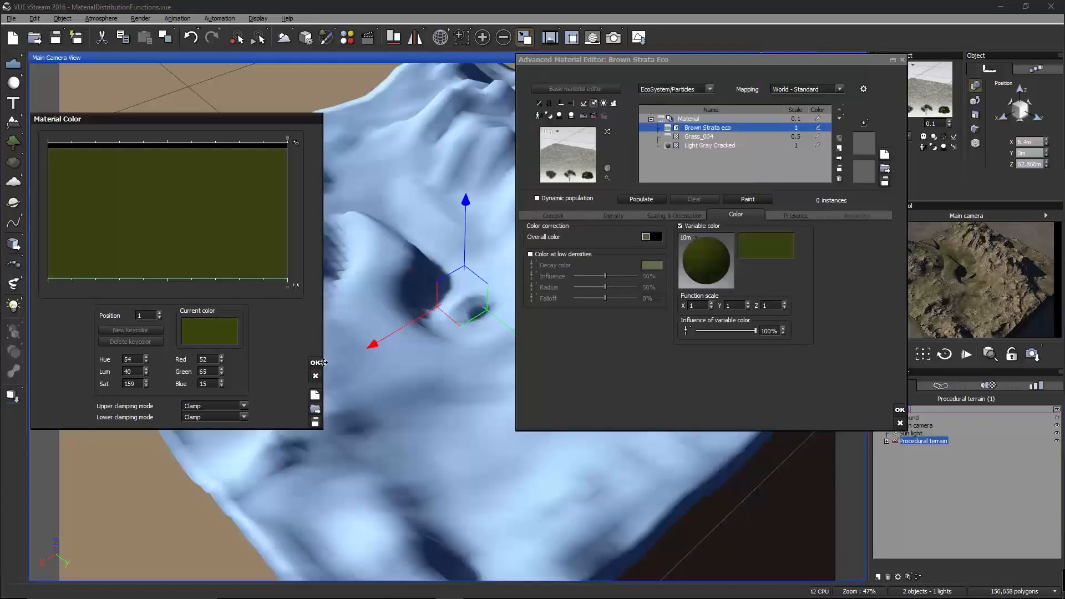
pyautogui.click(315, 362)
pyautogui.click(641, 199)
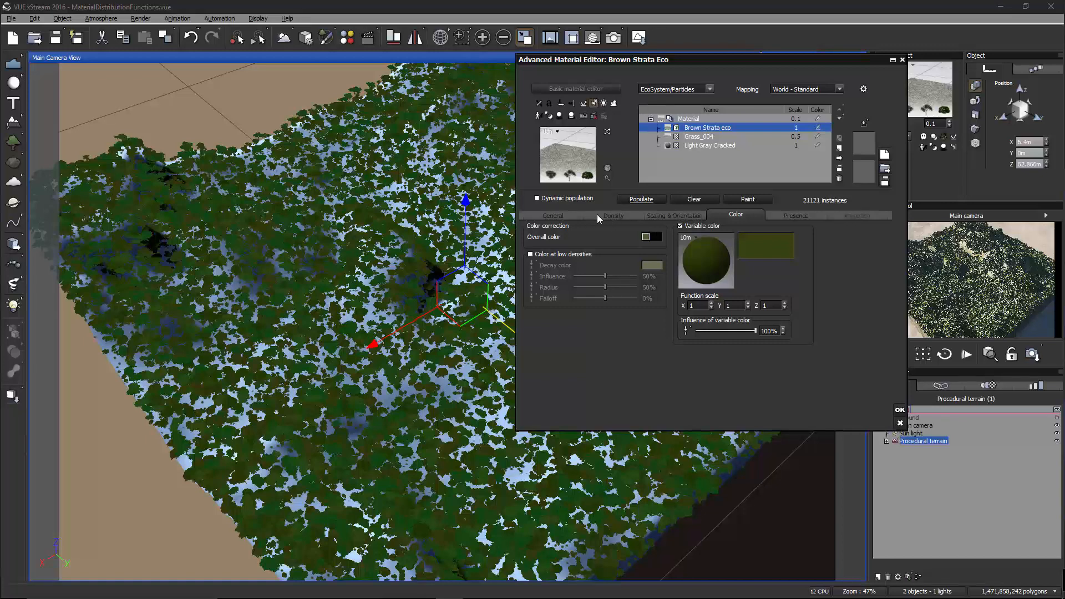
# - Add an External Dependency input in the EcoSystem's alpha function graph and set its dependency to the Procedural Terrain's Cracks output
pyautogui.click(563, 215)
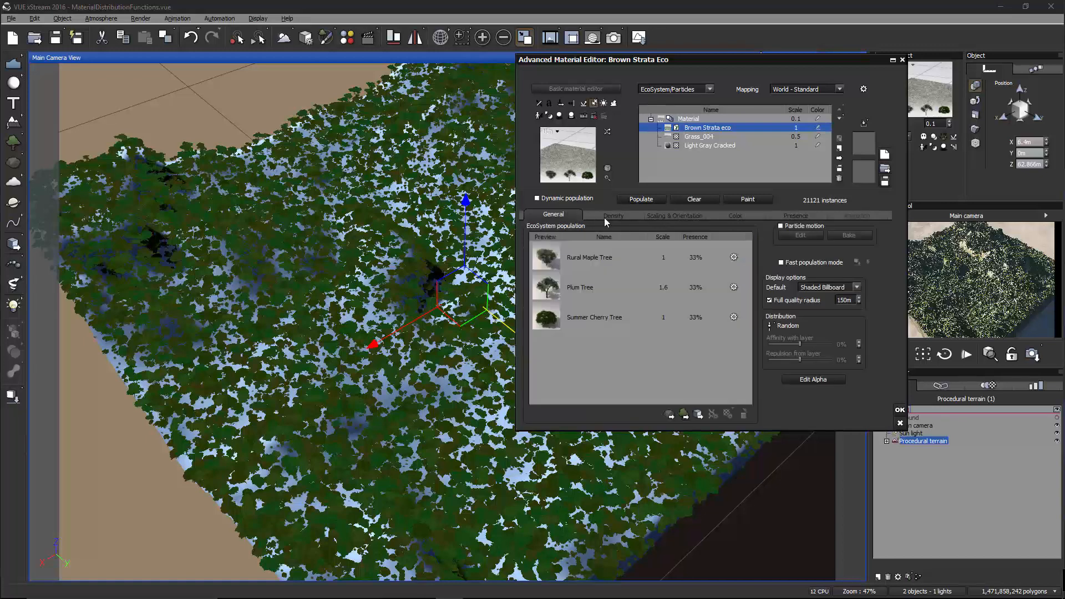
pyautogui.click(806, 379)
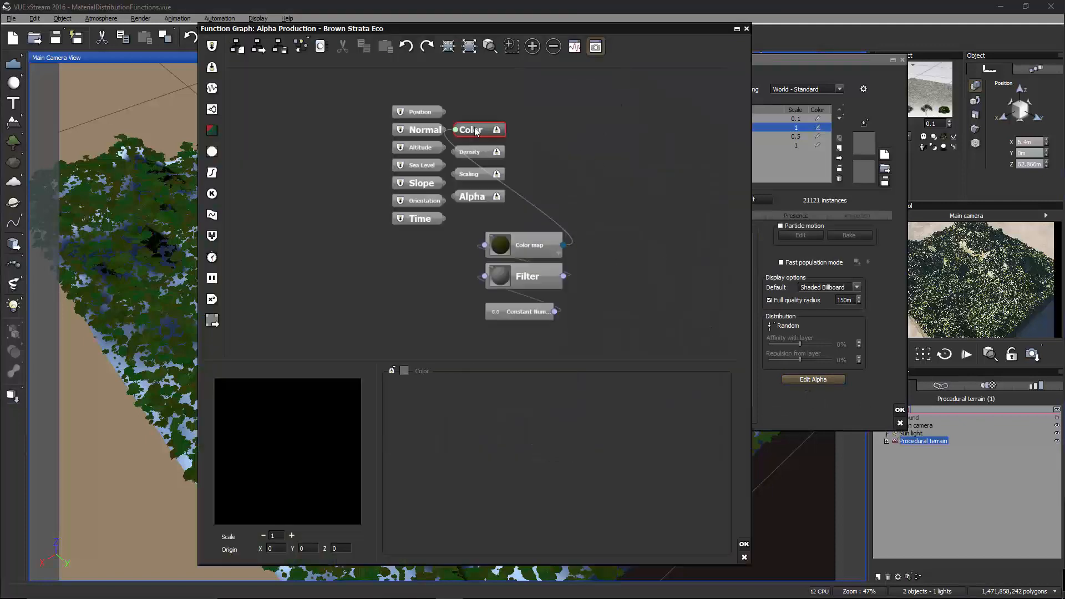
pyautogui.click(544, 140)
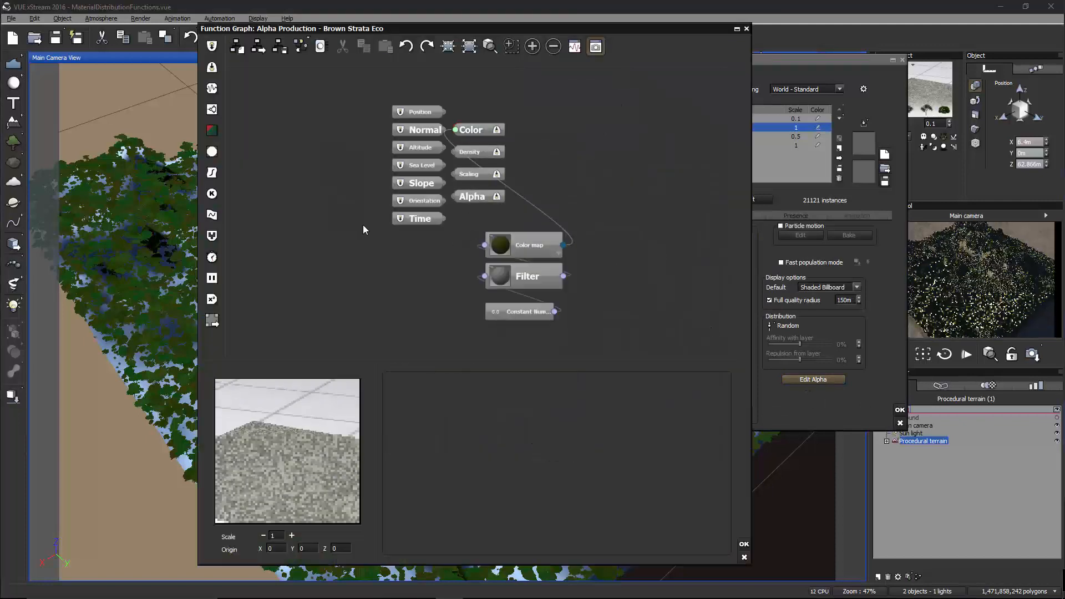
pyautogui.moveTo(451, 249)
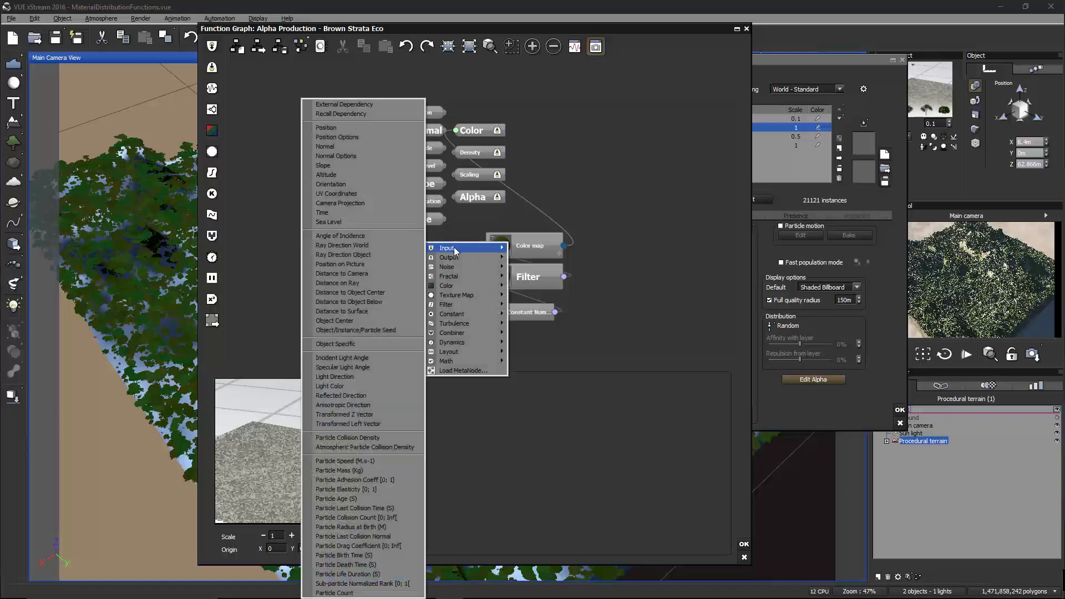
pyautogui.click(361, 106)
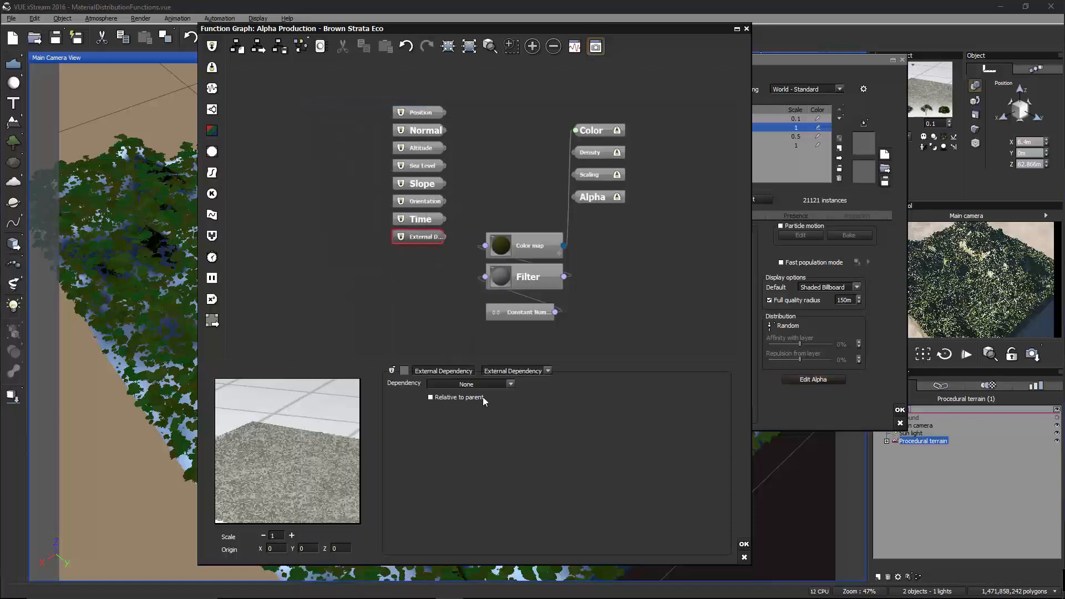
pyautogui.click(508, 384)
pyautogui.moveTo(475, 447)
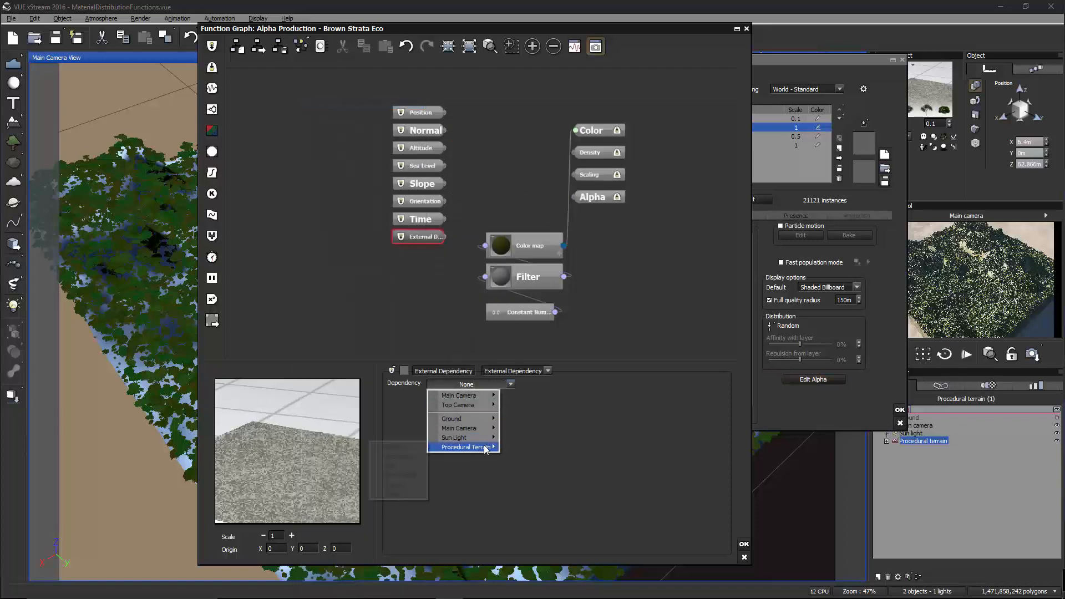
pyautogui.click(394, 494)
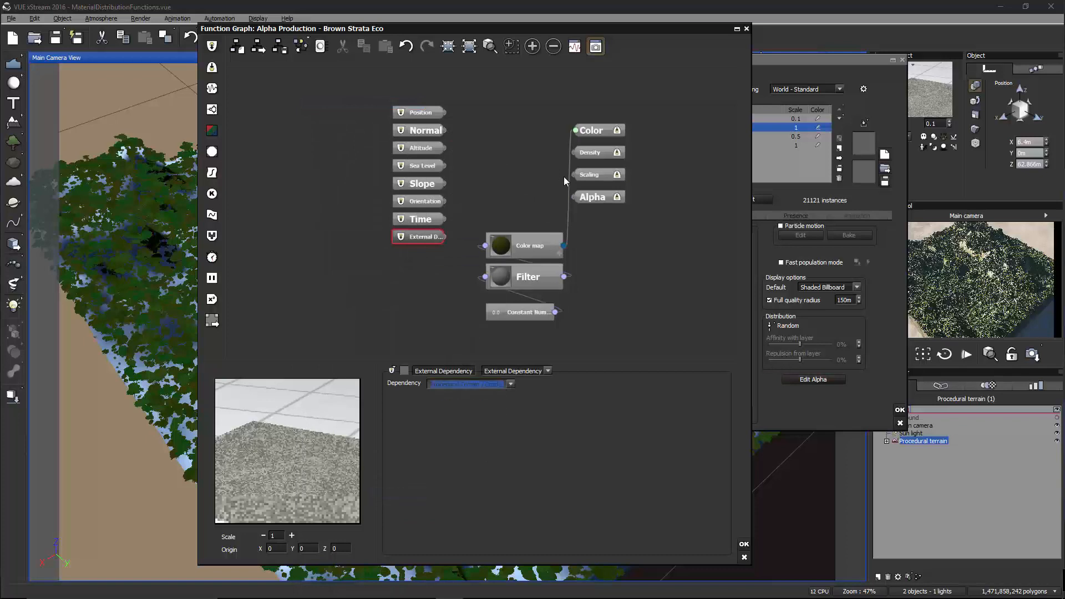
# - Link the External Dependency node to the Alpha output, accept the graph, repopulate the EcoSystem and accept the material
pyautogui.moveTo(573, 199); pyautogui.dragTo(443, 236)
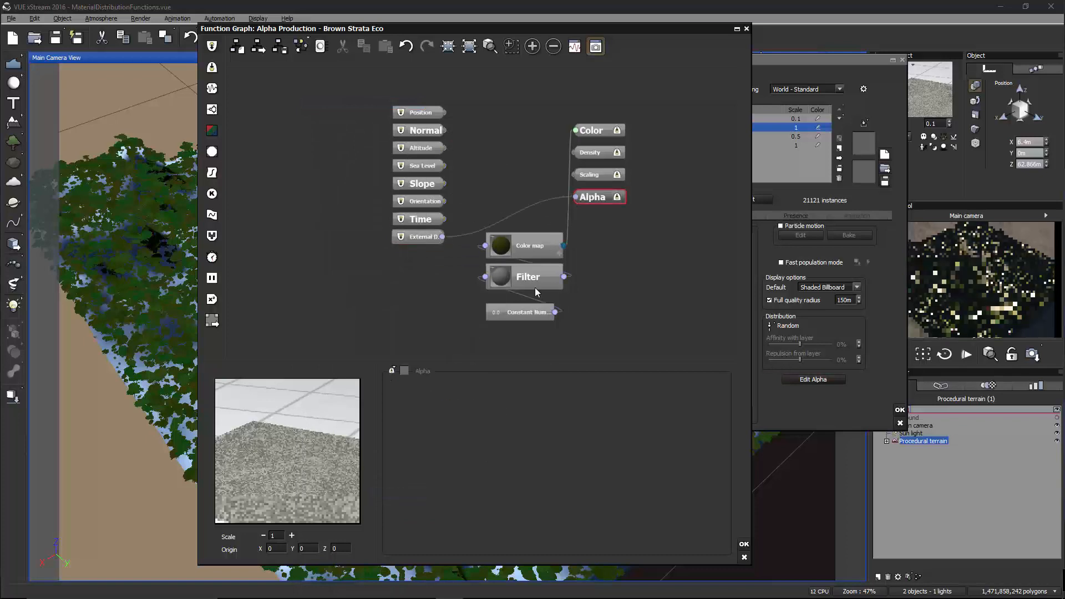
pyautogui.click(744, 544)
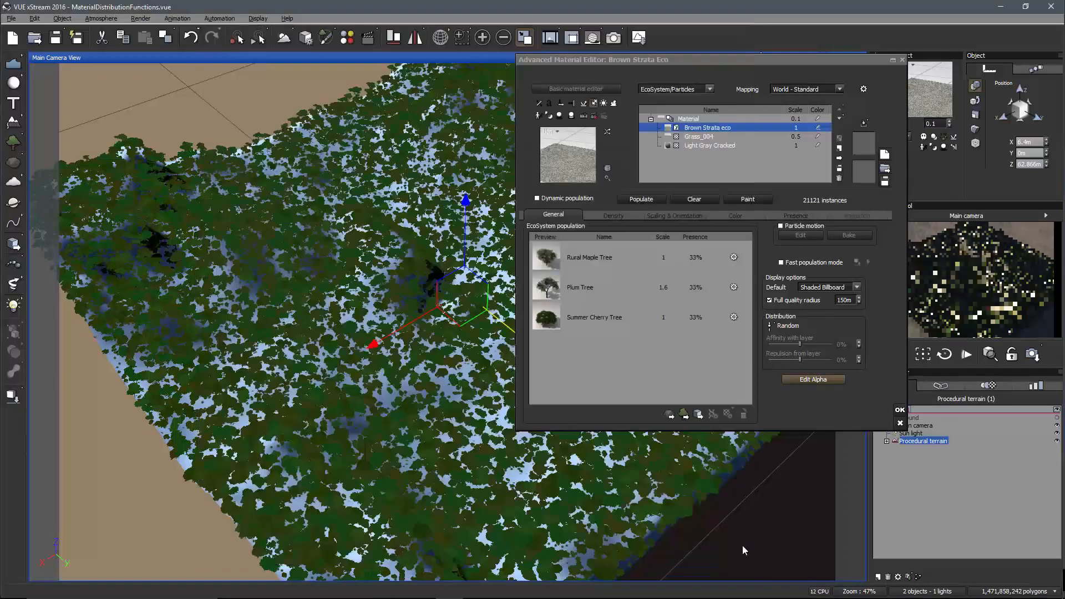
pyautogui.click(629, 199)
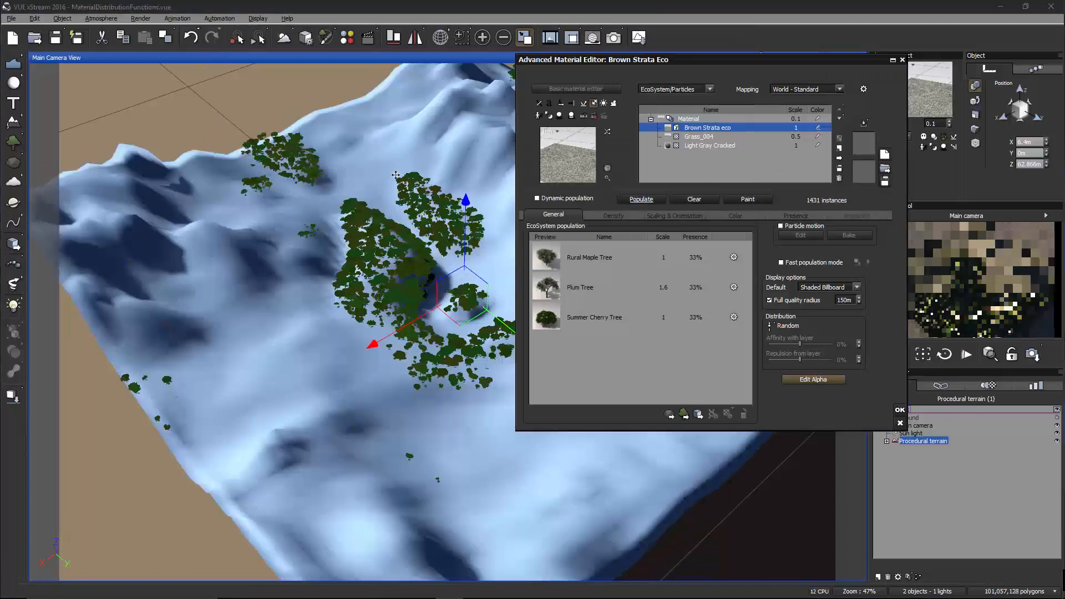
pyautogui.click(900, 411)
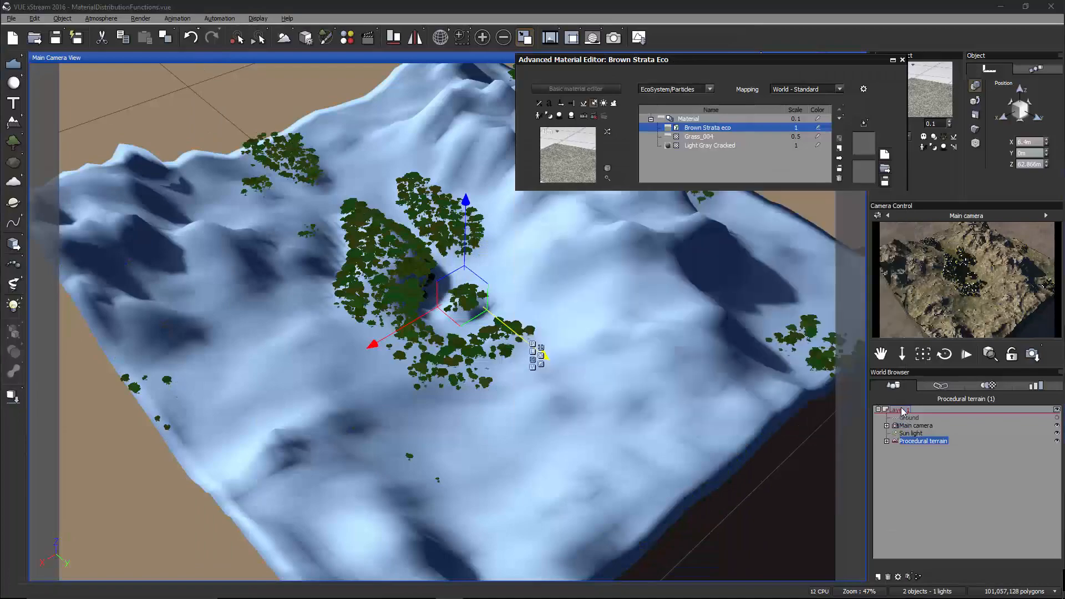
# - Orbit the main camera to view the trees around the crack from the opposite side and reopen the terrain's material for editing
pyautogui.moveTo(678, 247); pyautogui.dragTo(671, 343, button='right')
pyautogui.scroll(3, 561, 336)
pyautogui.scroll(-2, 672, 338)
pyautogui.scroll(-3, 671, 339)
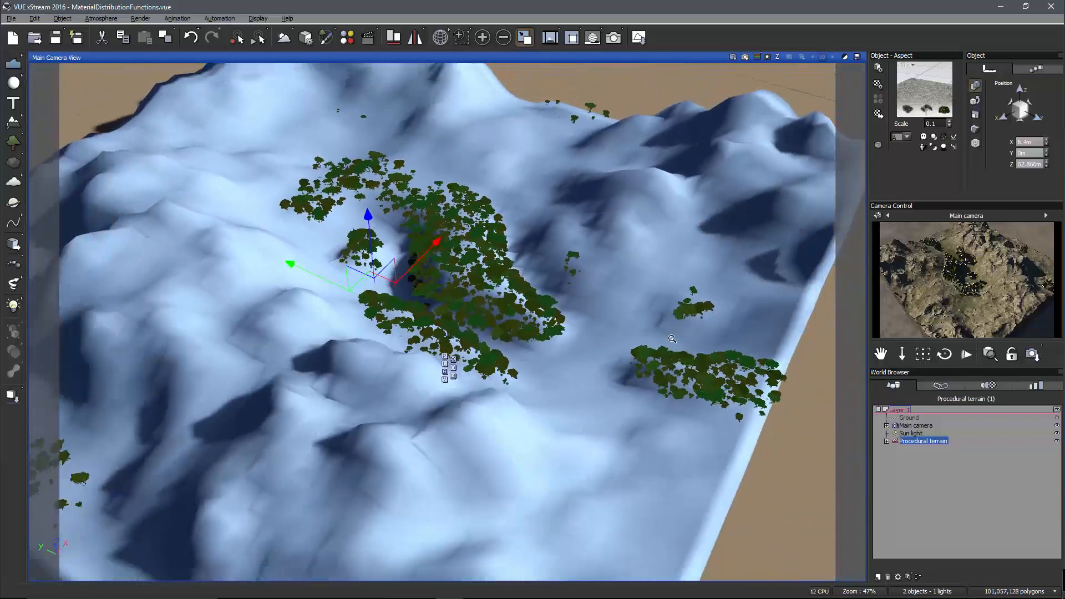
pyautogui.rightClick(910, 86)
pyautogui.click(923, 93)
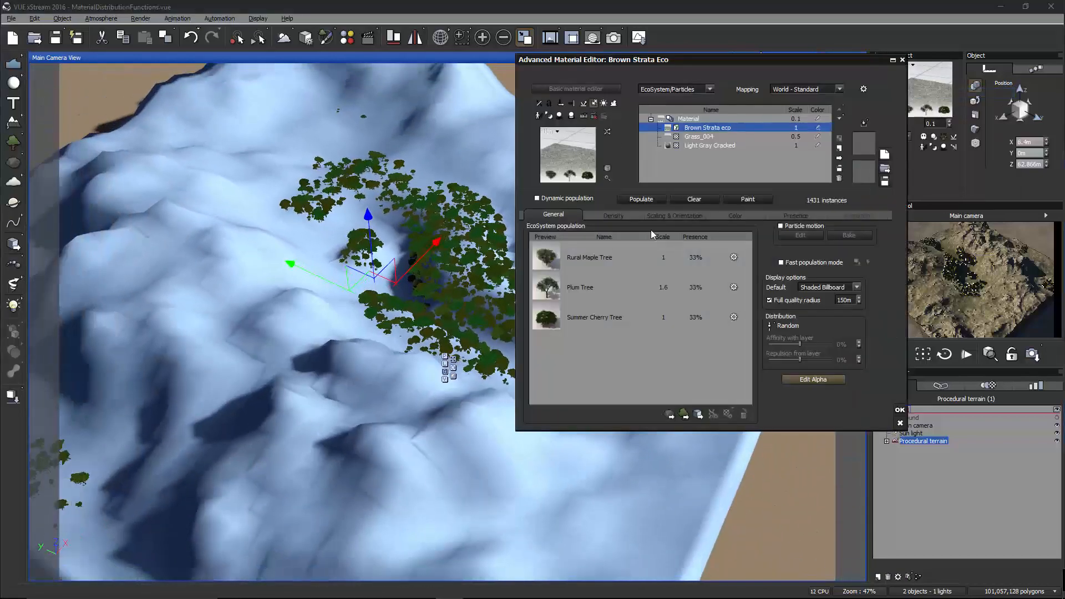
# - Raise the EcoSystem's overall density to 75%, repopulate it, accept the material and deselect the terrain
pyautogui.click(621, 215)
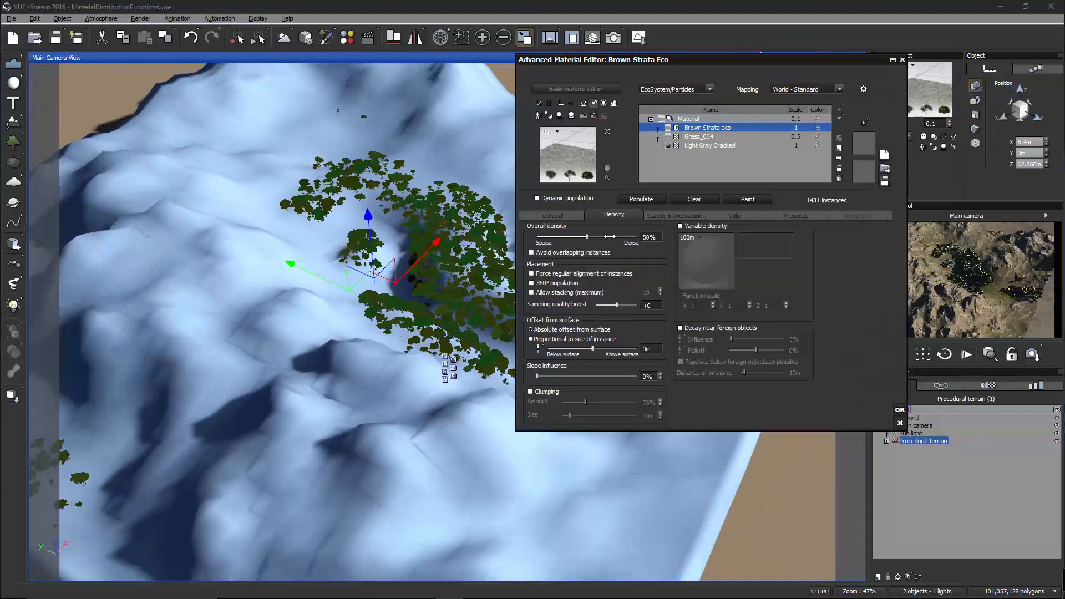
pyautogui.click(636, 200)
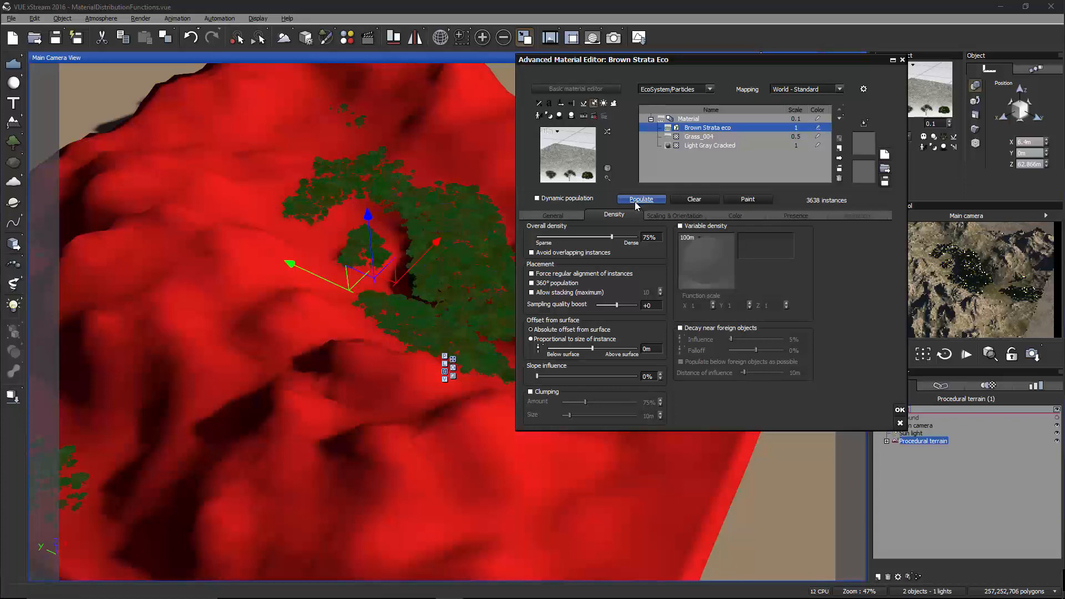
pyautogui.click(899, 409)
pyautogui.click(932, 536)
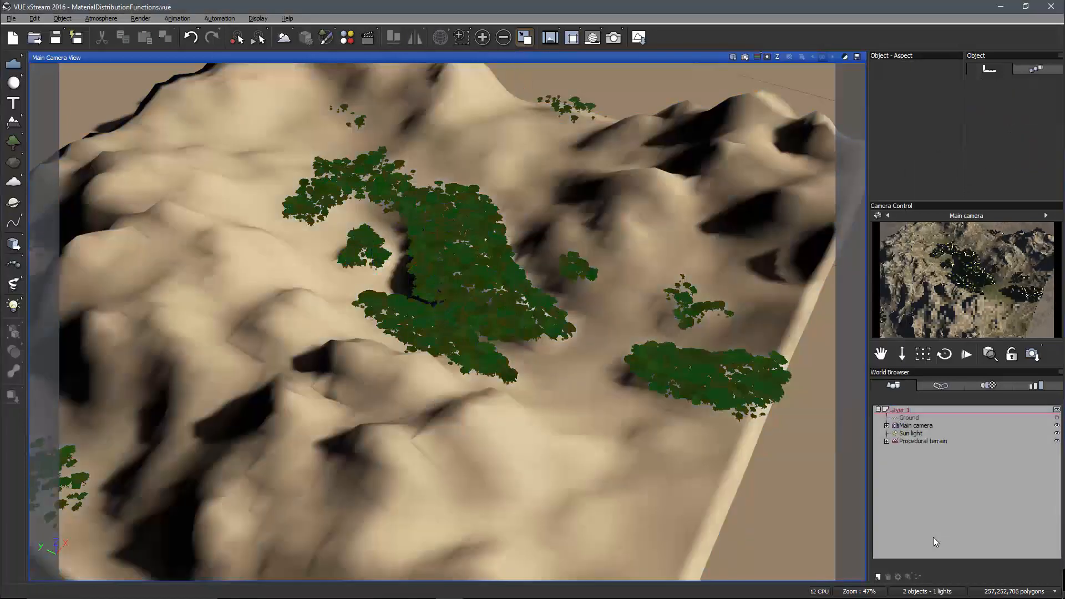
# - Inspect the denser tree clusters up close, and render the main camera view with the whole forested valley and ridge in frame
pyautogui.moveTo(500, 310); pyautogui.dragTo(439, 450, button='right')
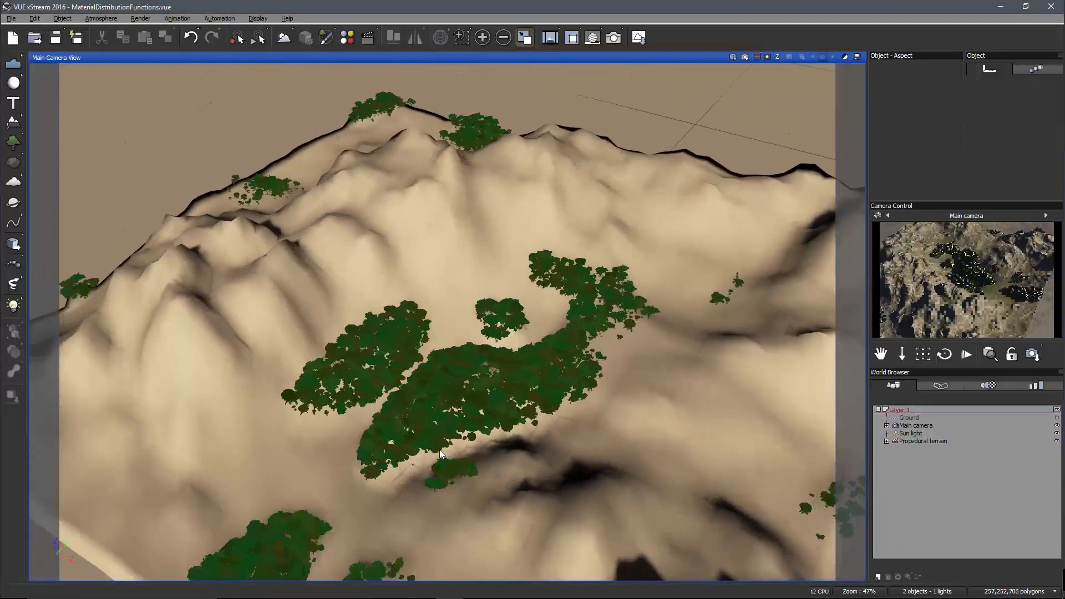
pyautogui.moveTo(497, 386); pyautogui.dragTo(506, 379, button='right')
pyautogui.scroll(8, 505, 377)
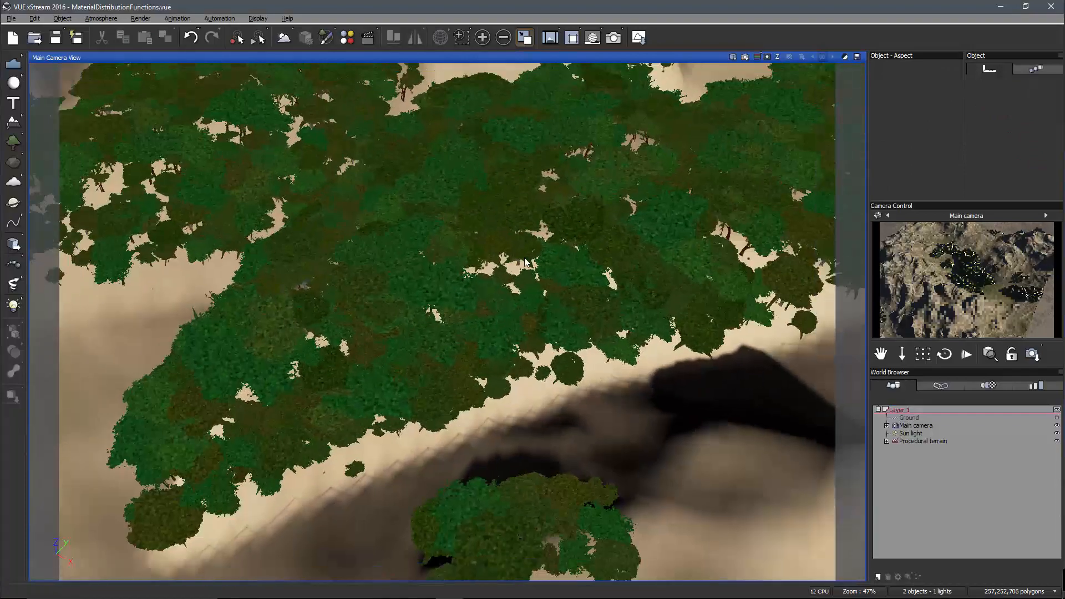
pyautogui.moveTo(492, 226); pyautogui.dragTo(345, 283, button='right')
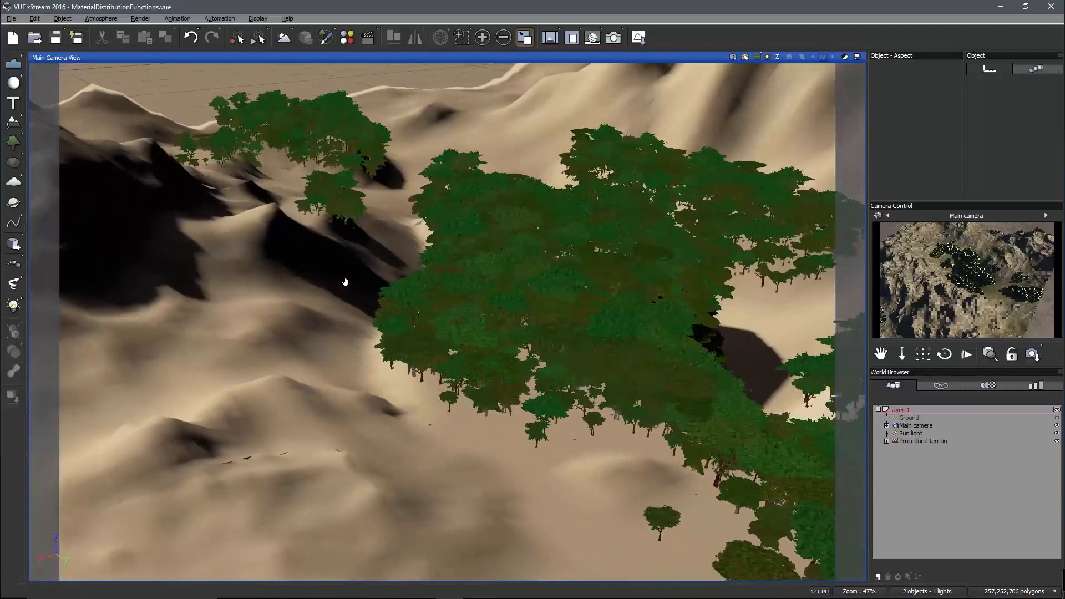
pyautogui.scroll(-4, 346, 279)
pyautogui.scroll(-1, 346, 279)
pyautogui.moveTo(548, 292); pyautogui.dragTo(616, 303, button='right')
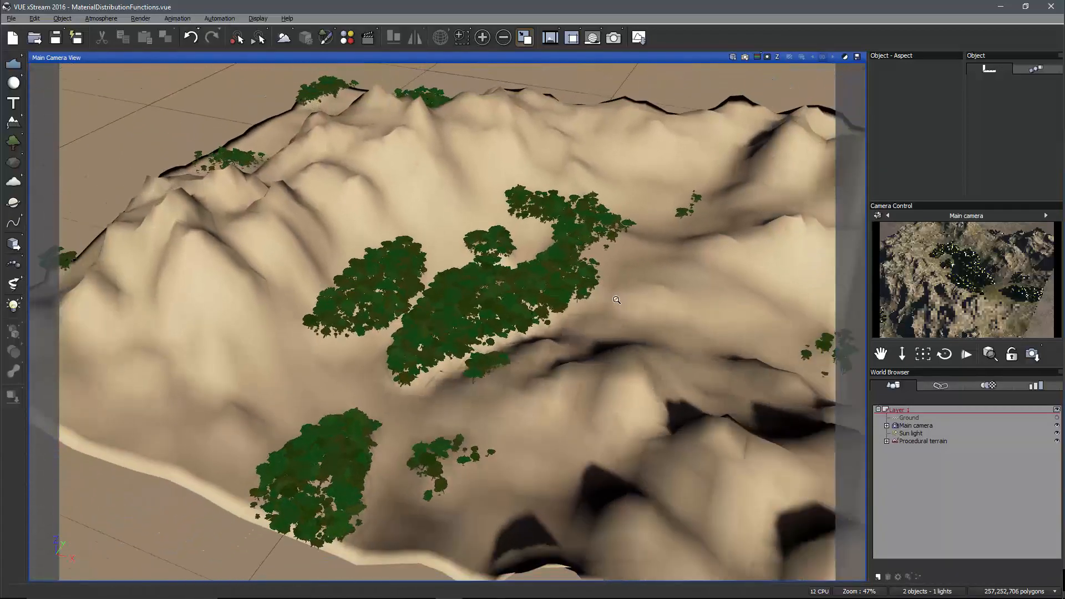
pyautogui.click(744, 57)
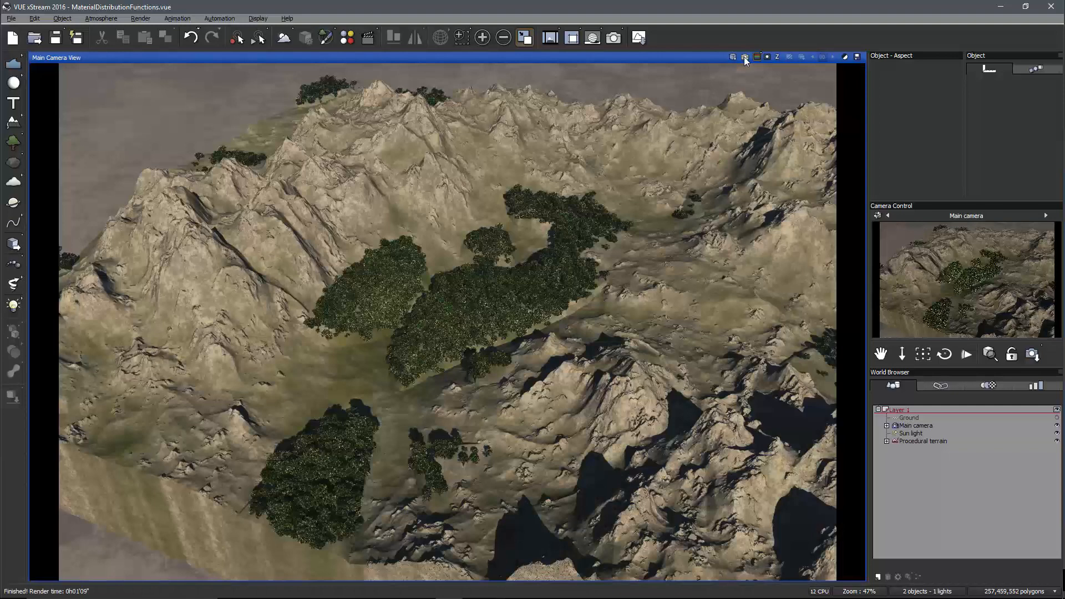